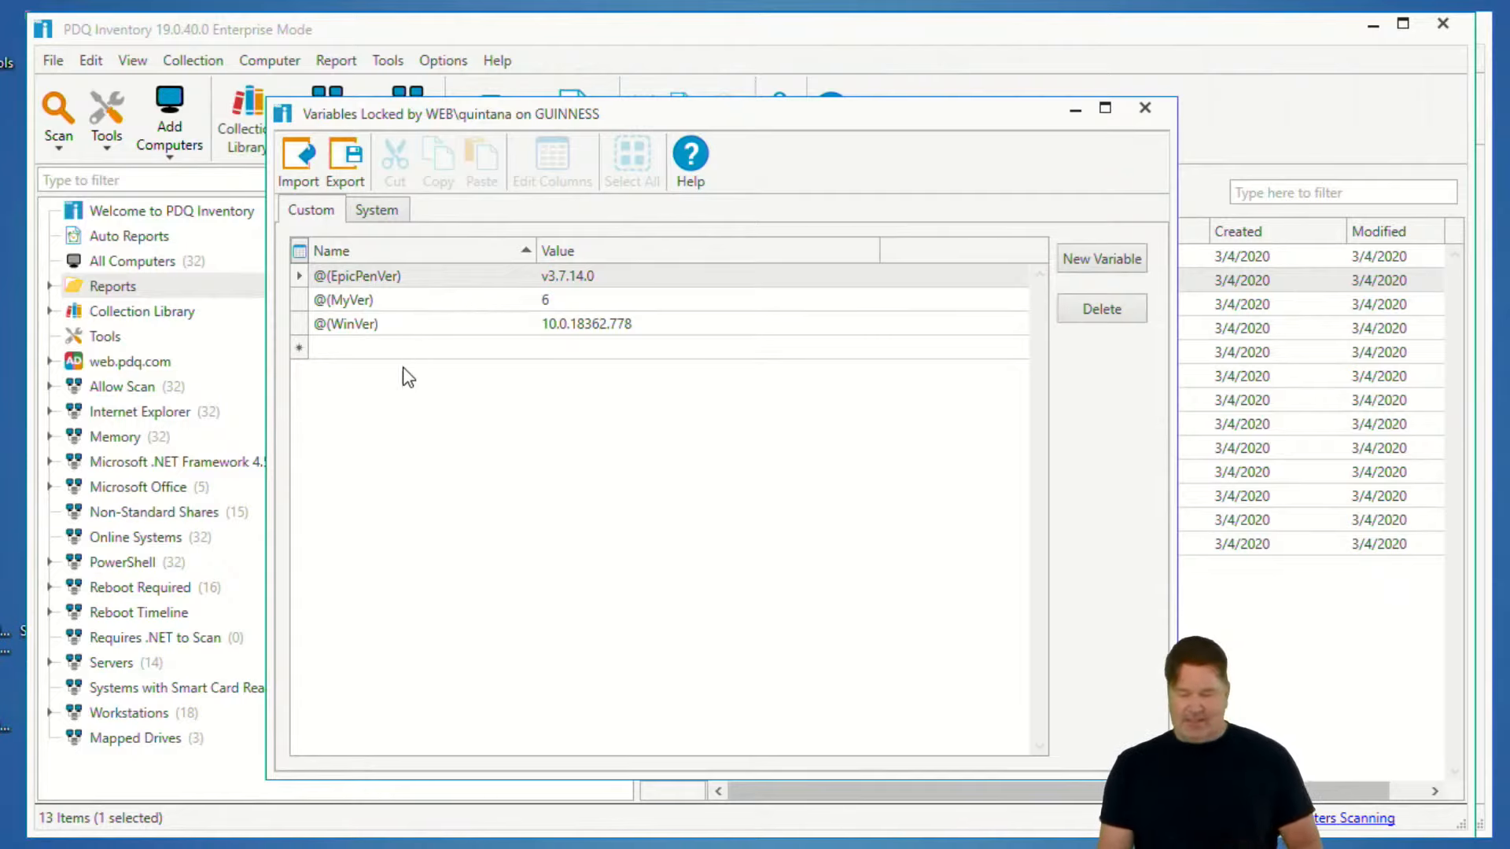
- Add a custom variable named lexsVariable and leave its value empty
left_click(395, 339)
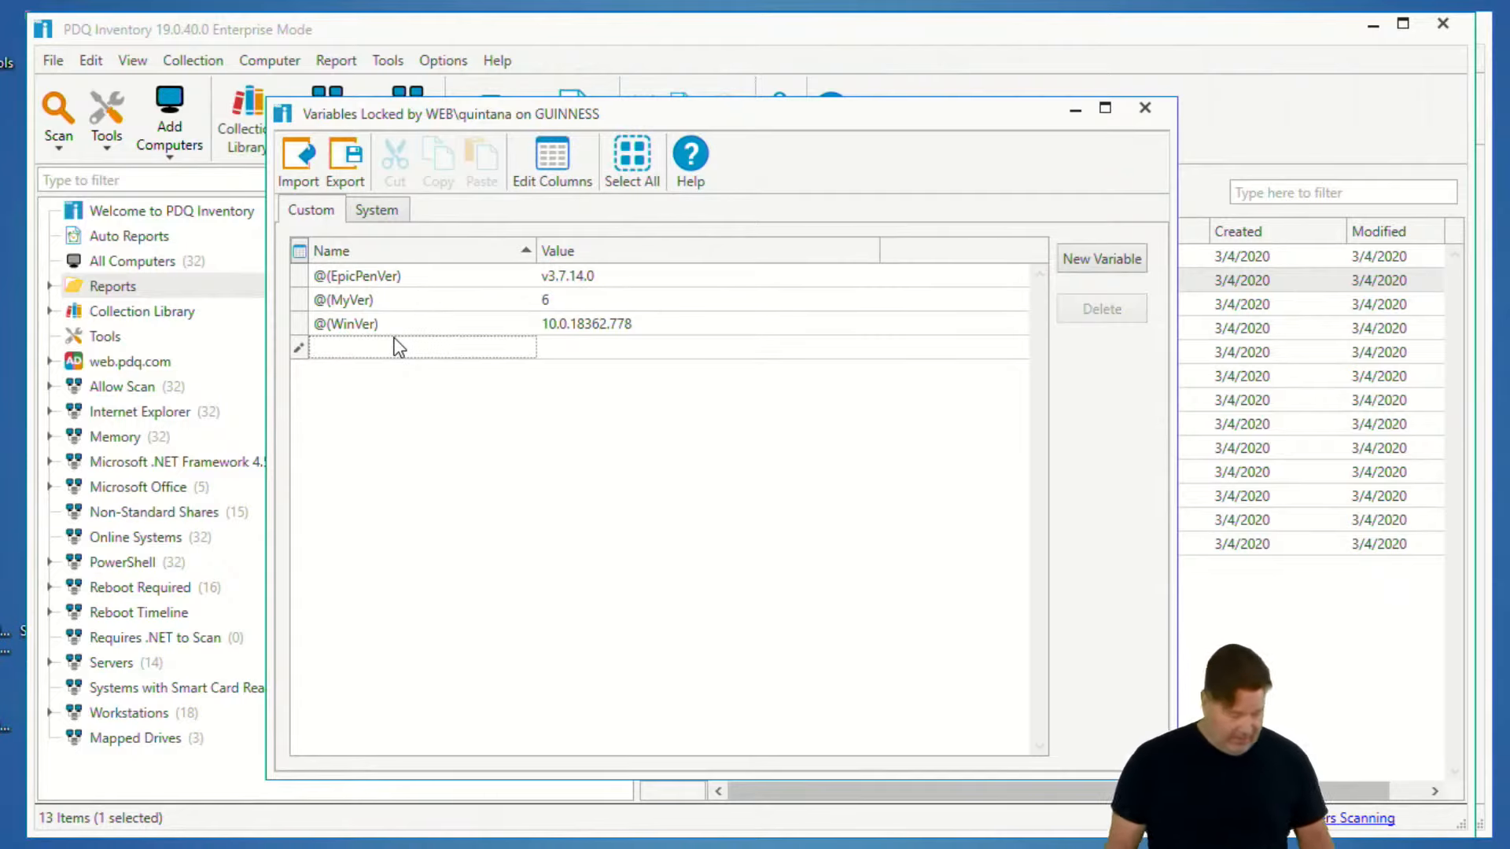
type("lexs")
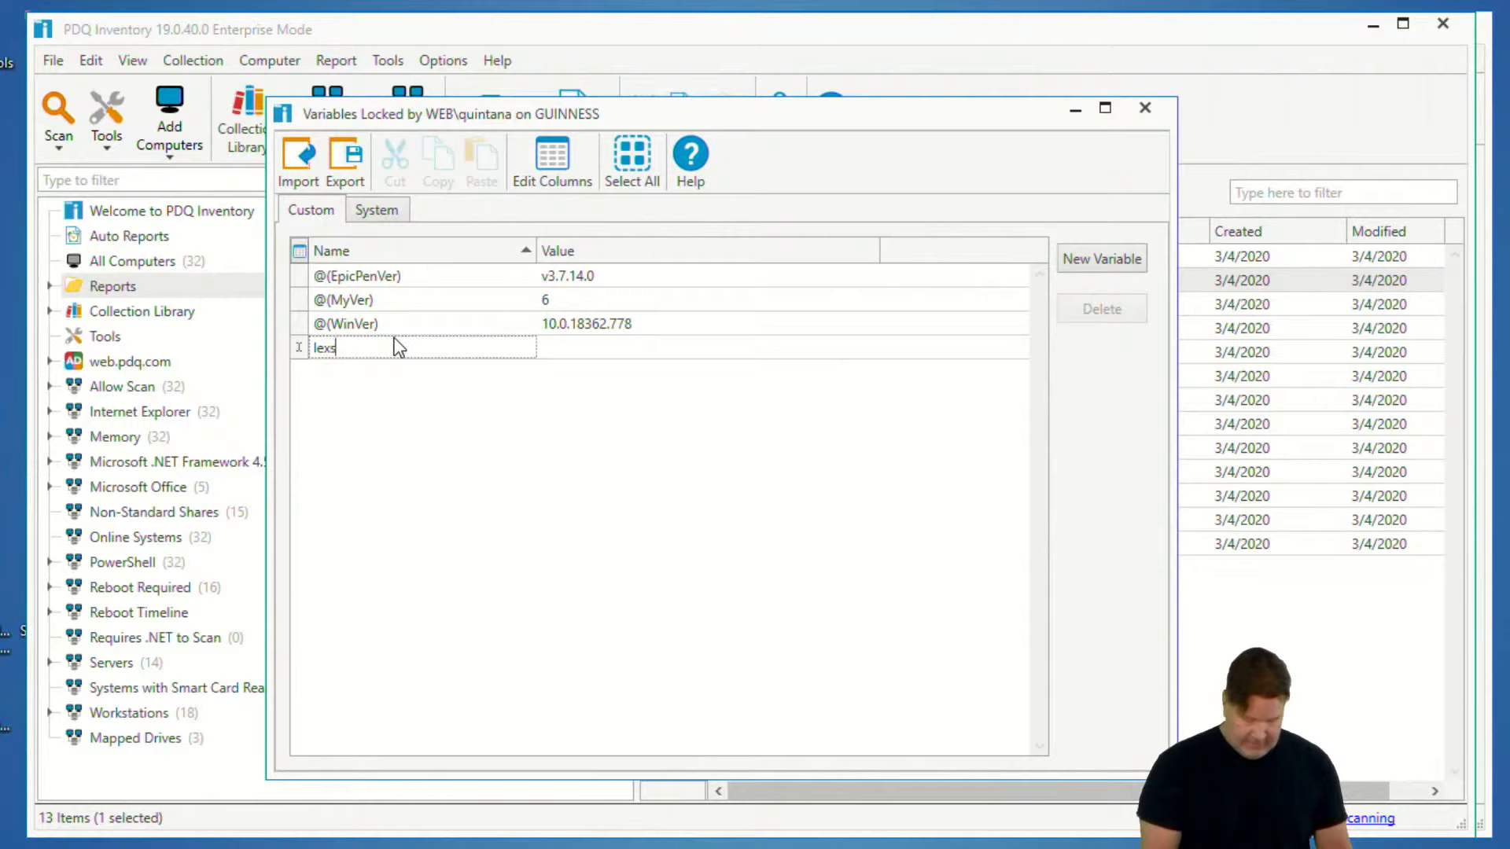
type("Variable")
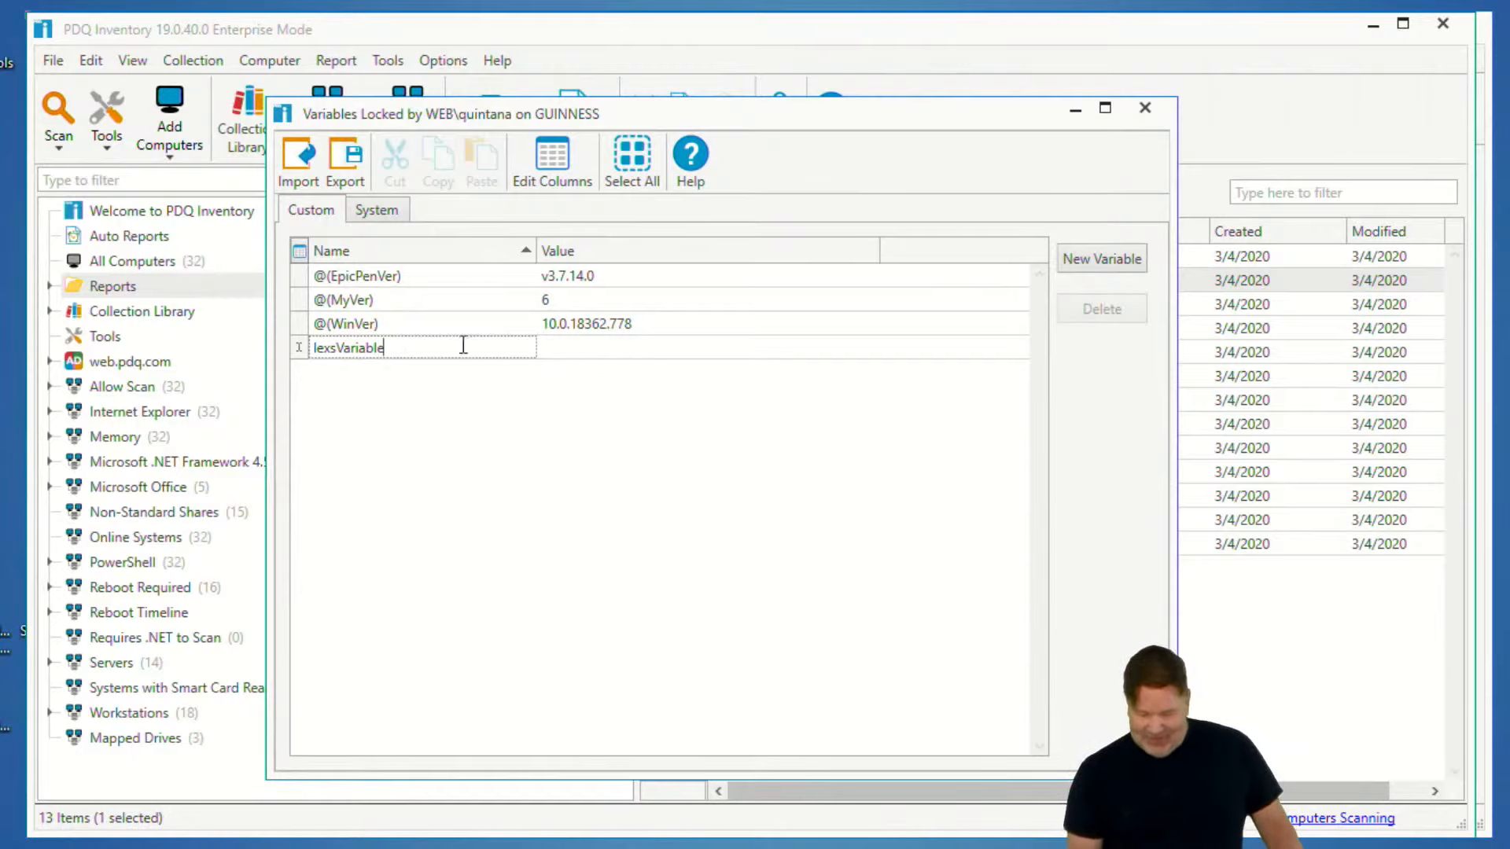
left_click(561, 347)
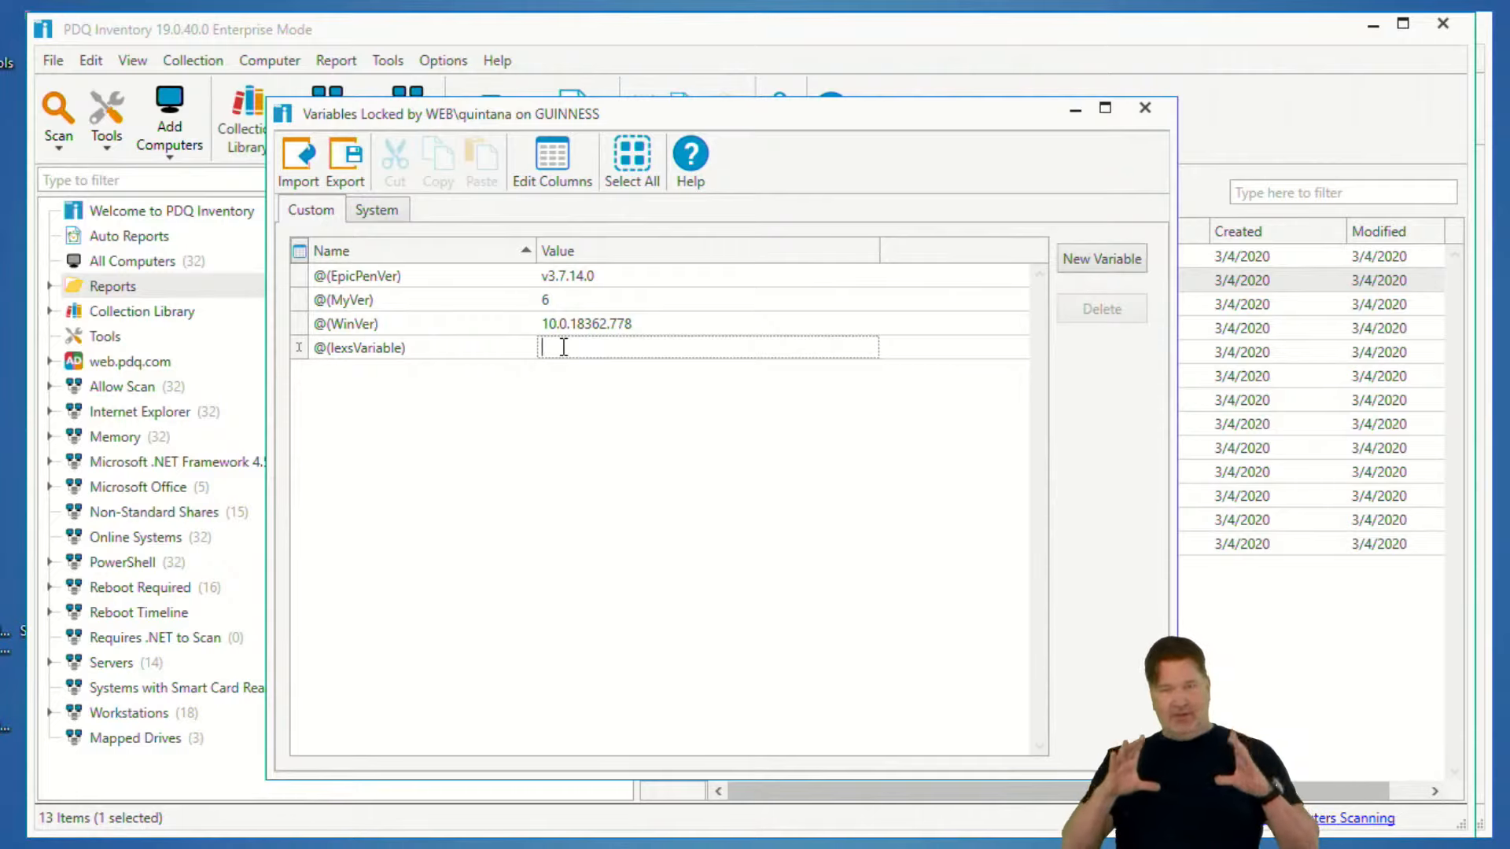
left_click(464, 303)
- Delete the lexsVariable custom variable
left_click(466, 347)
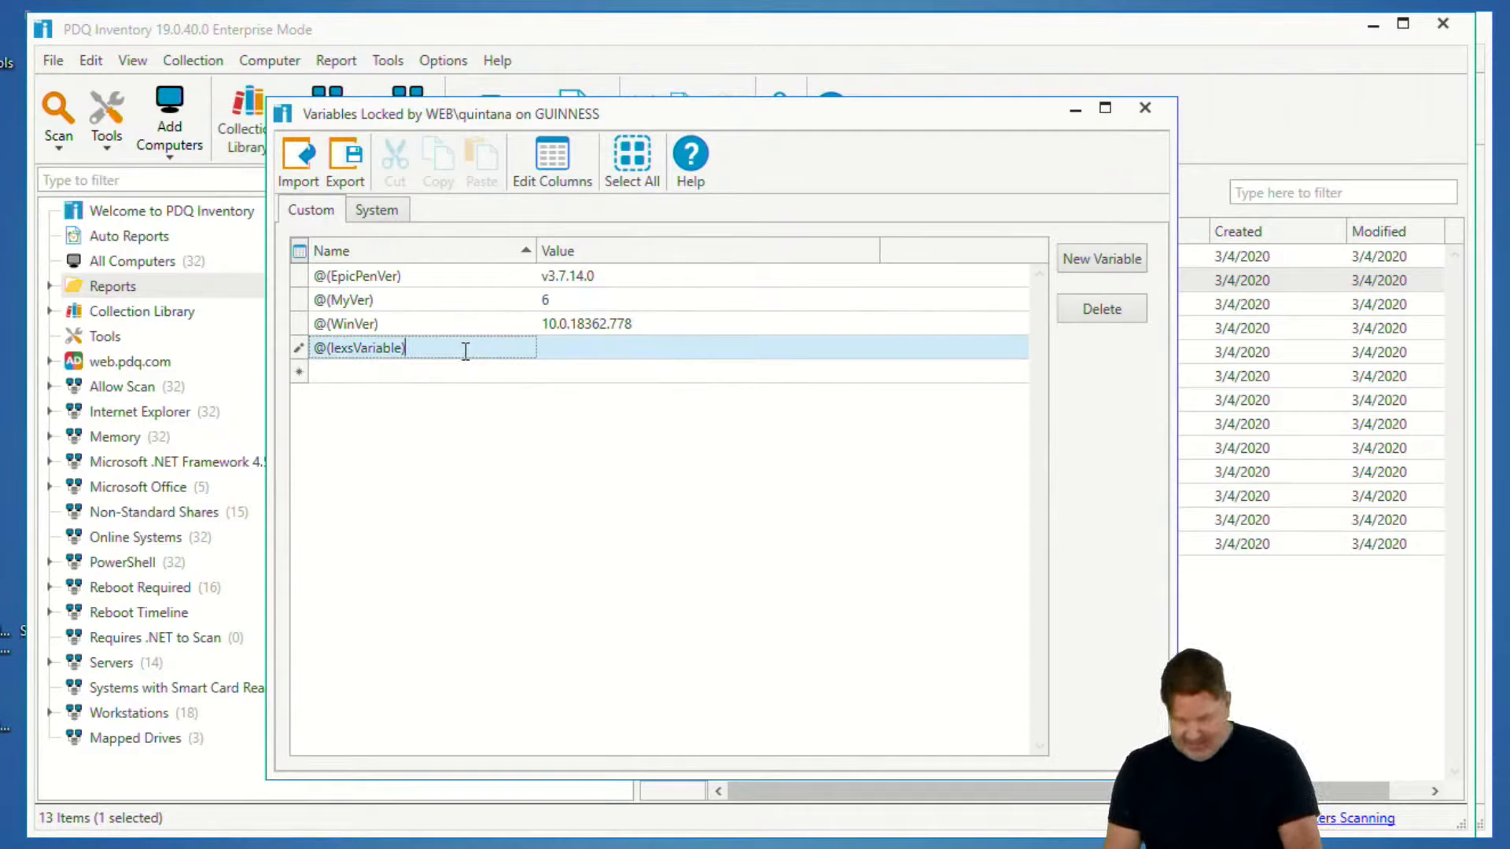
left_click(306, 354)
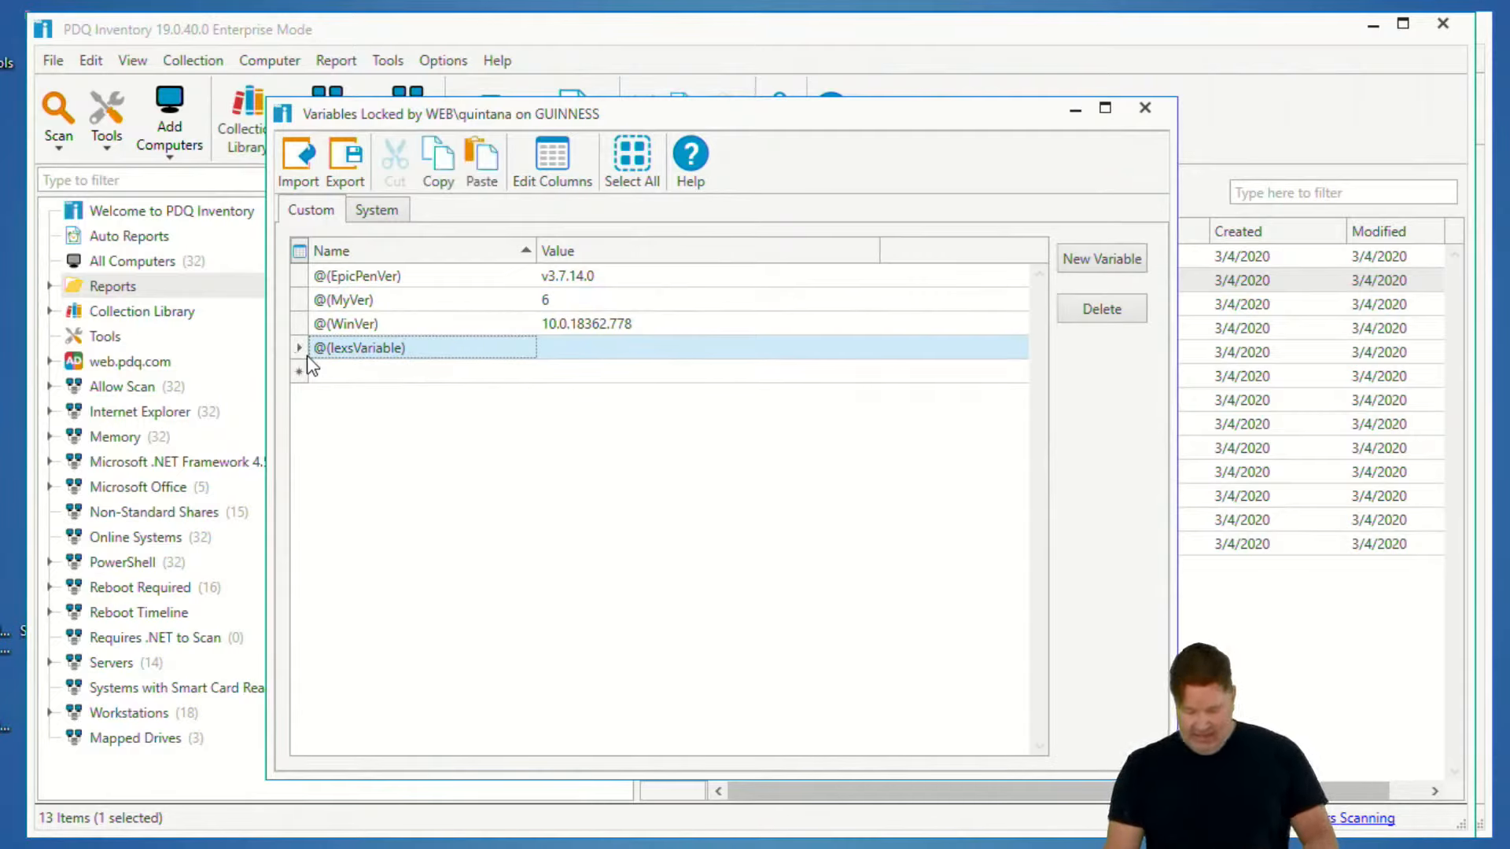
key("Delete")
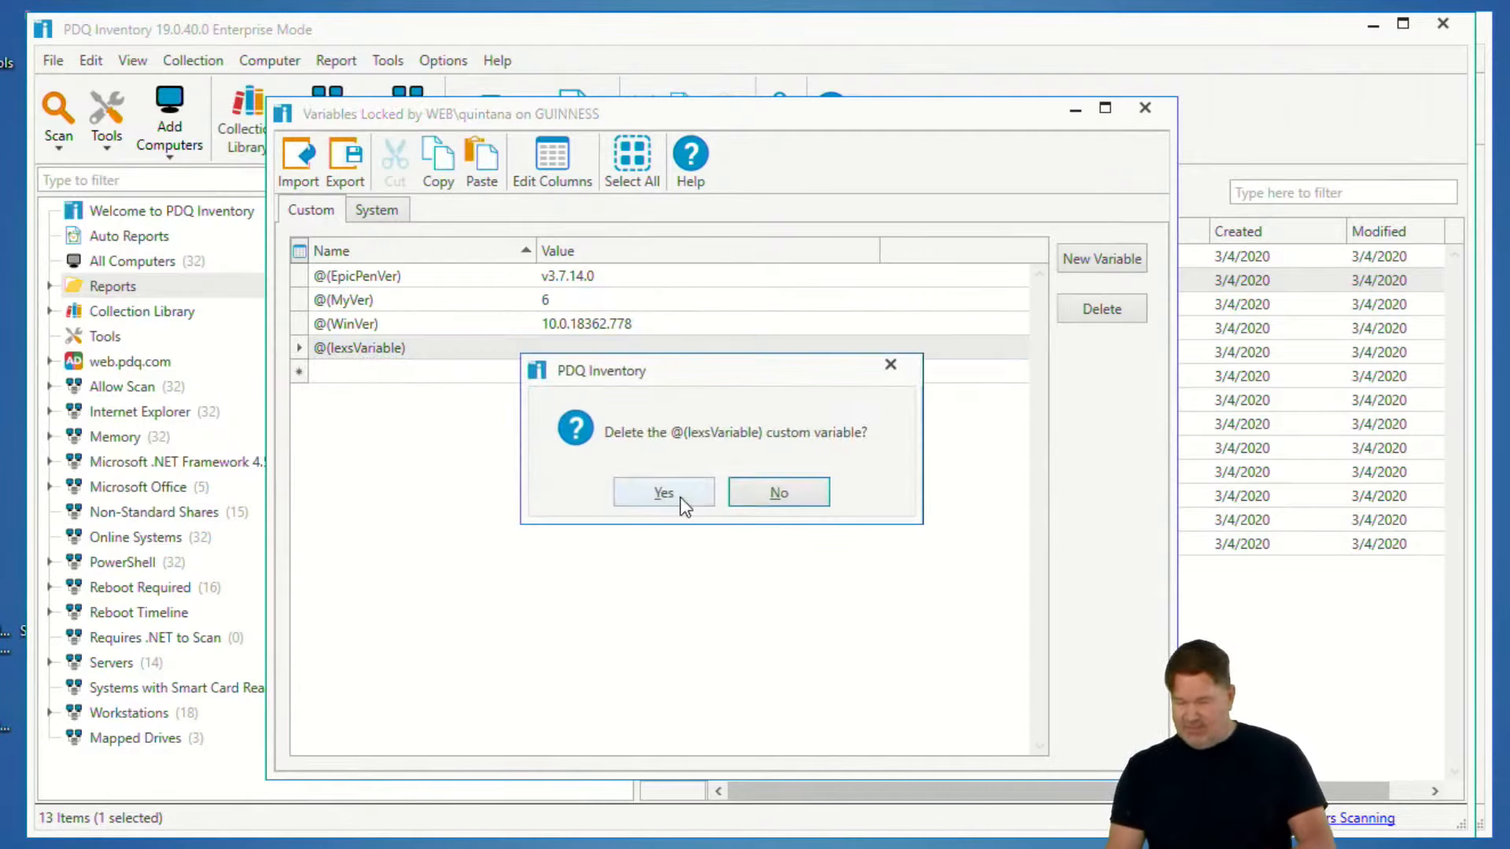
left_click(681, 500)
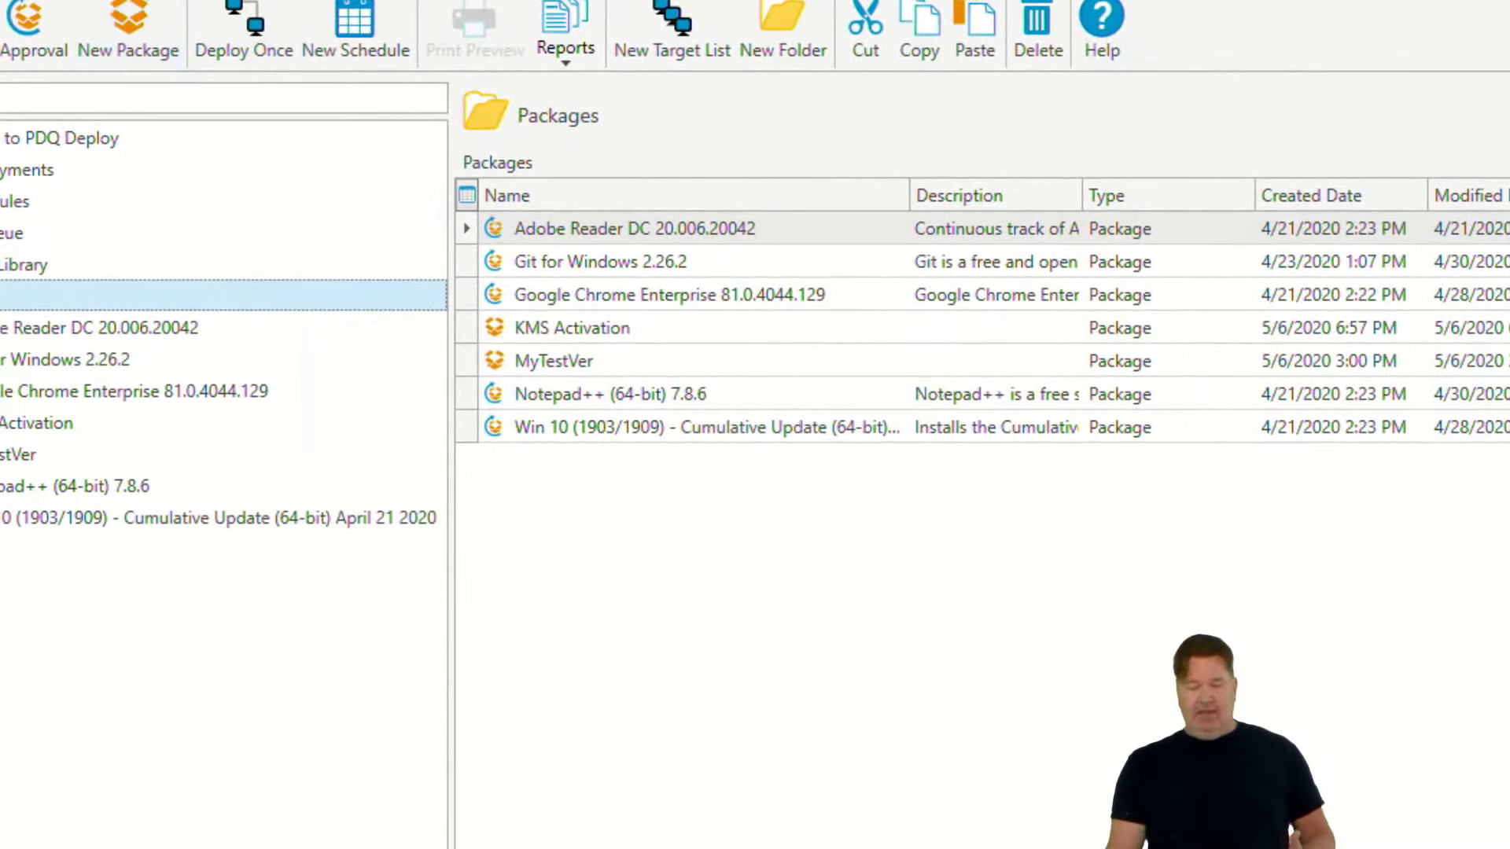
- Switch to PDQ Deploy to review its custom variables, and close the variables windows there and in PDQ Inventory
left_click(200, 18)
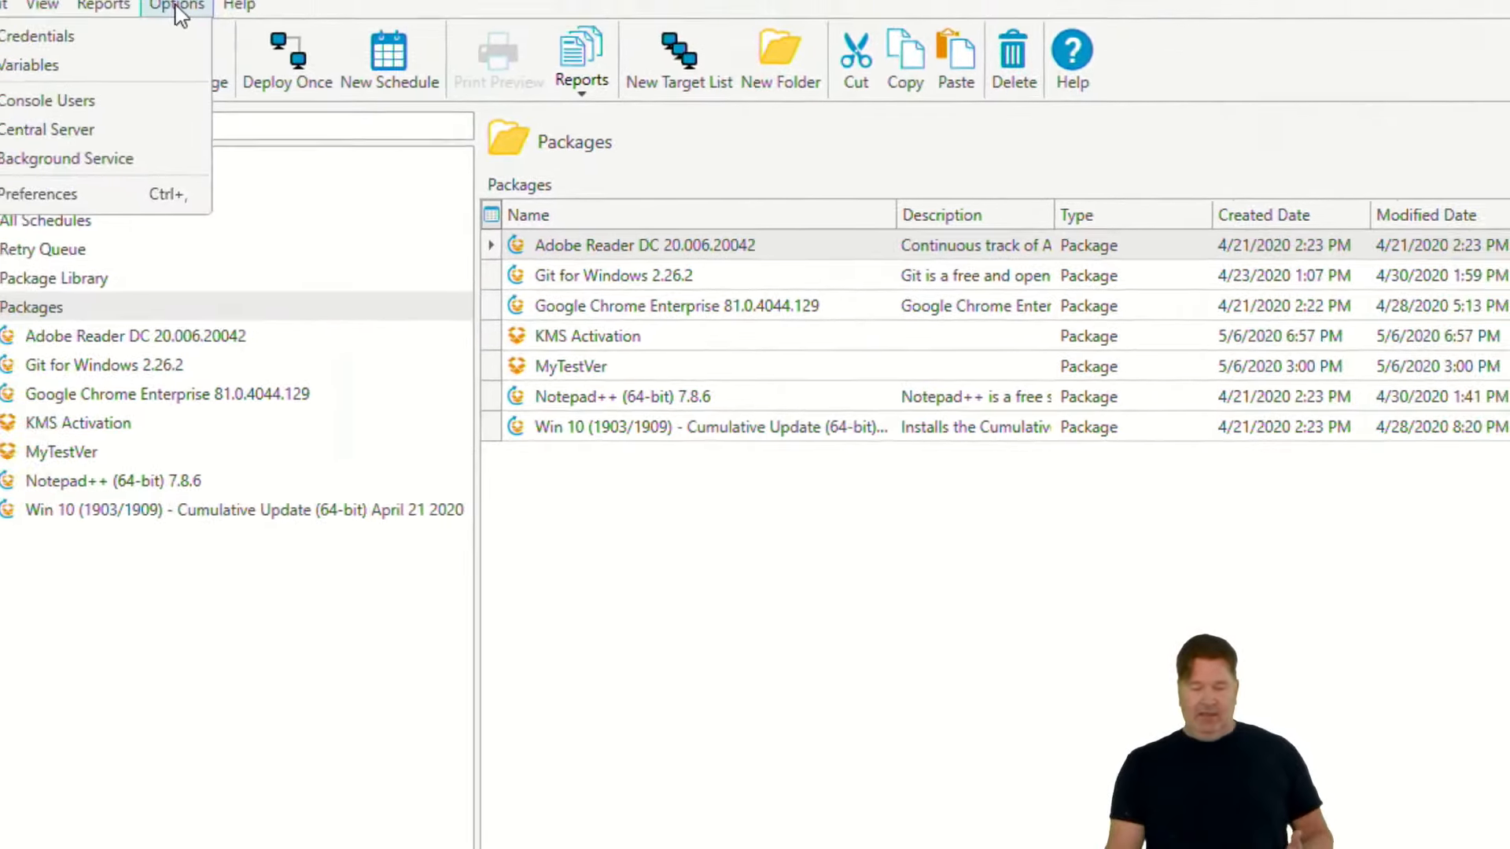
left_click(121, 68)
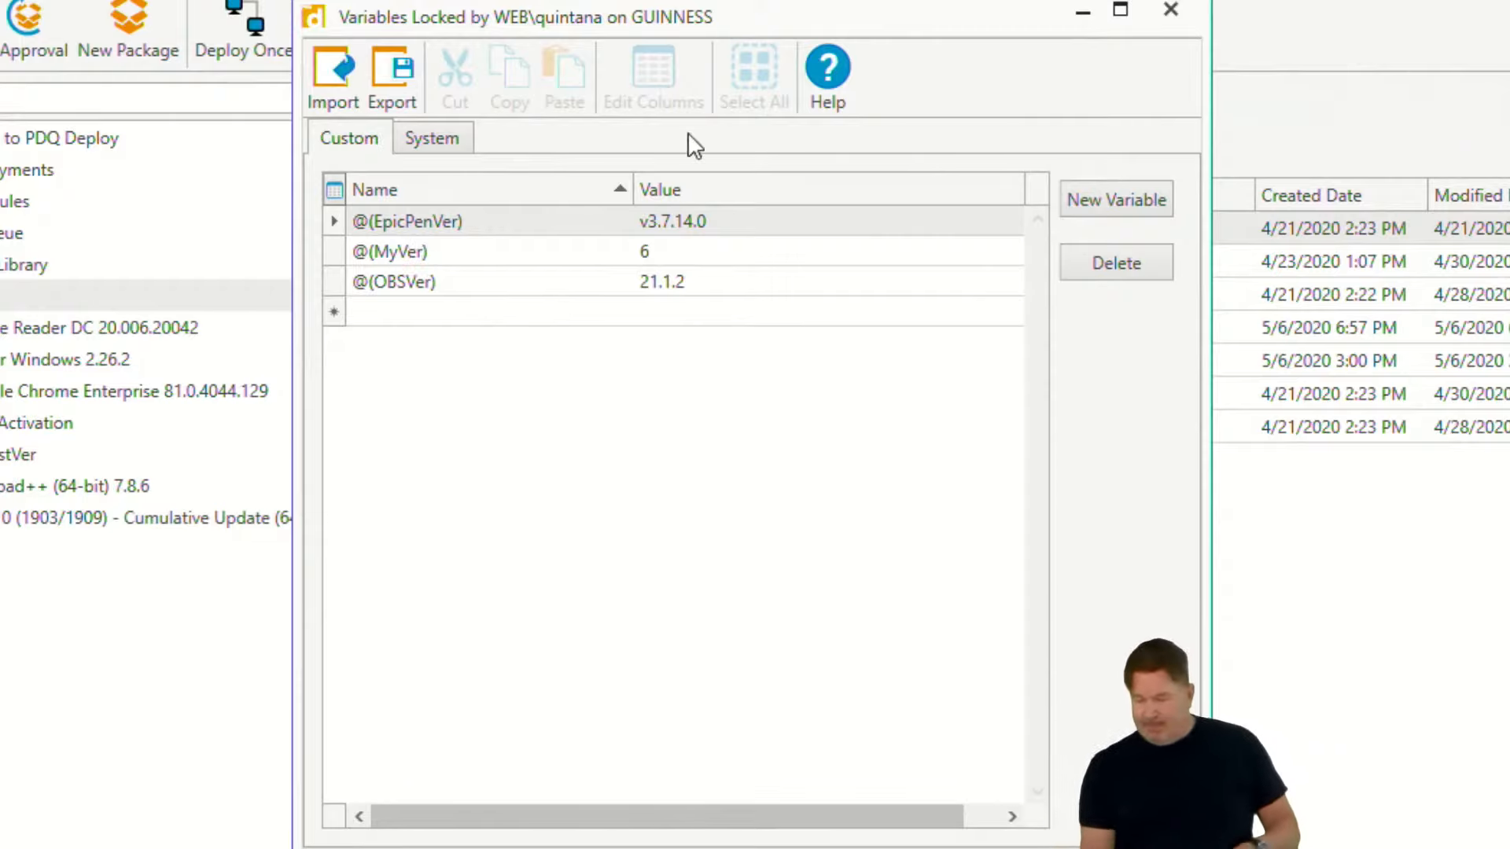
left_click(1184, 12)
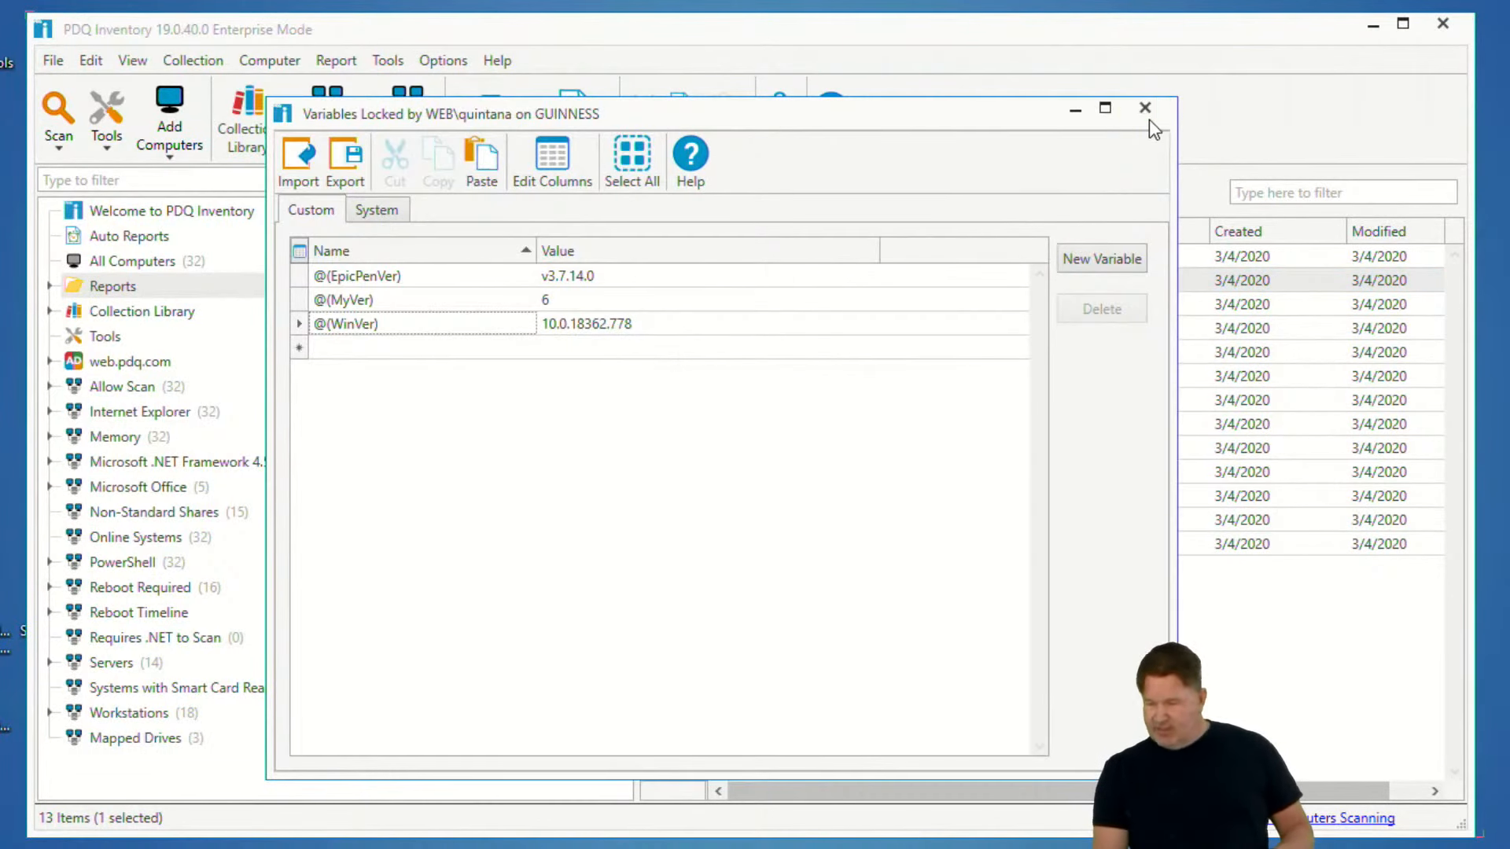
left_click(1146, 110)
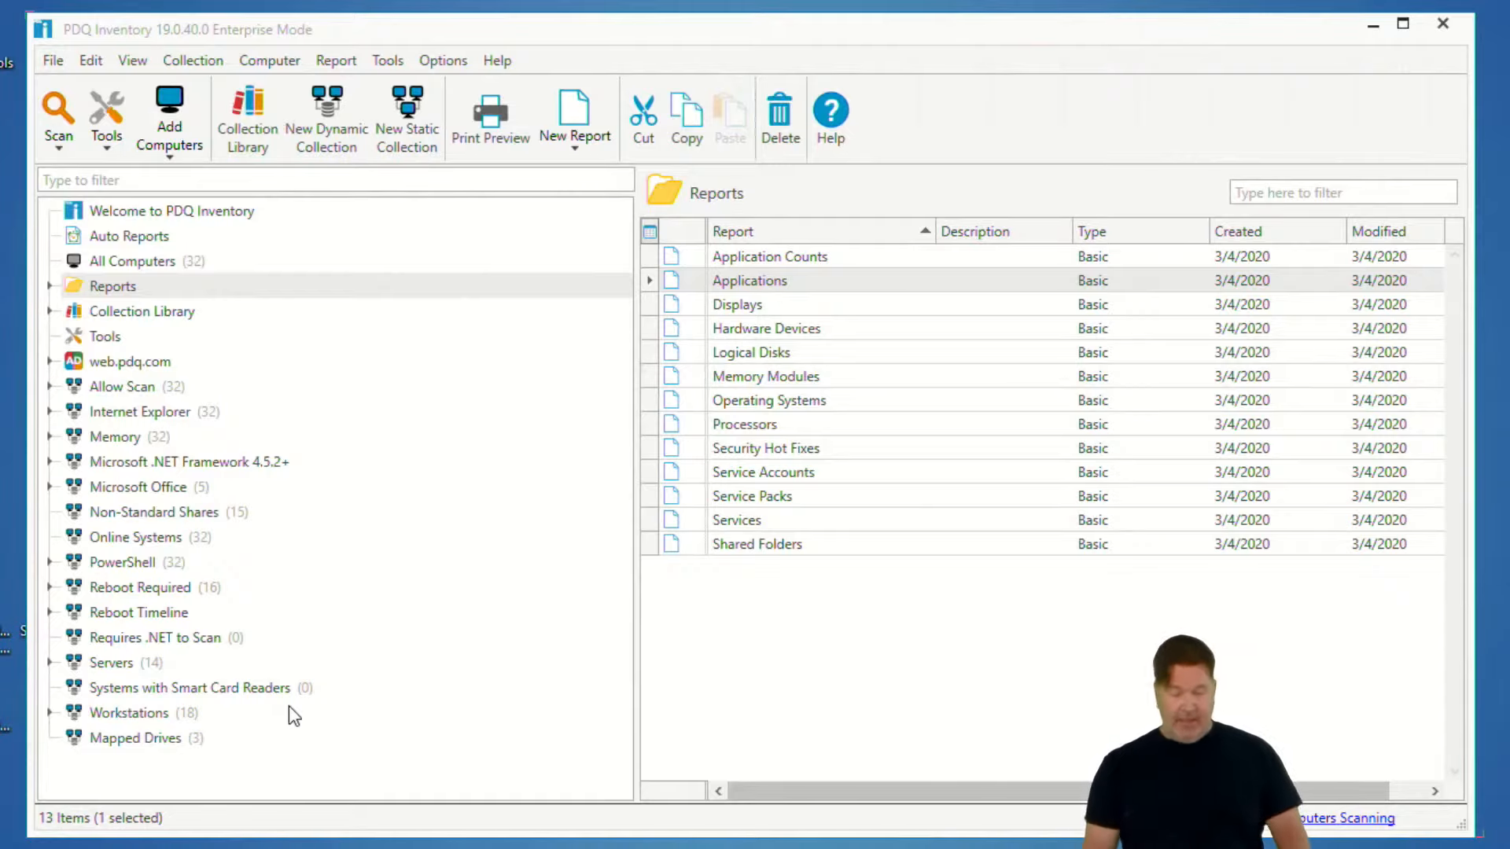
- Filter the collections for qgis and duplicate the QGIS collection from the Collection Library's Utilities group
left_click(193, 181)
type("qgis")
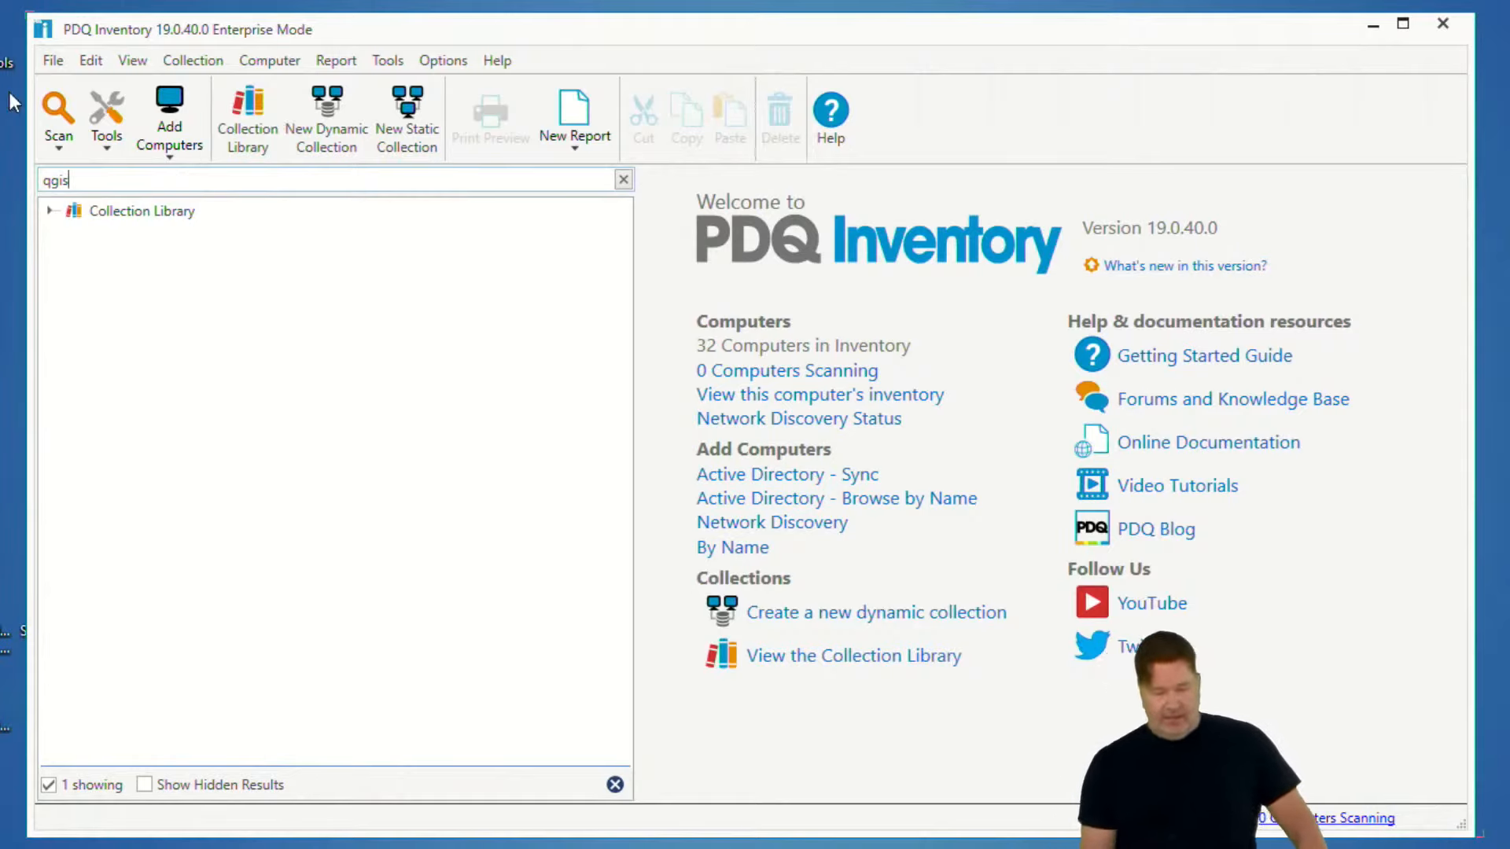
left_click(44, 217)
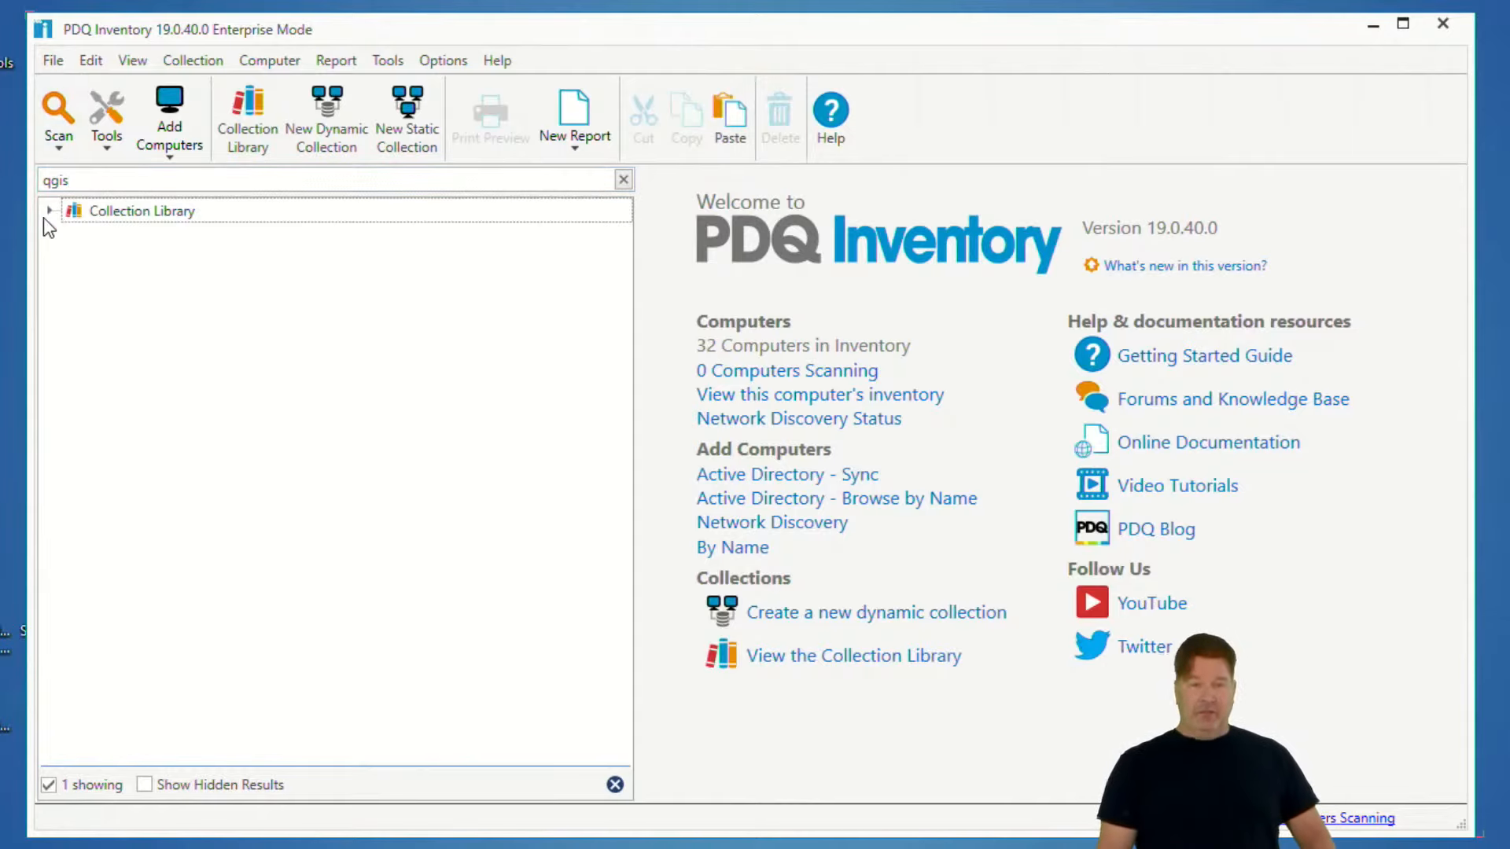
left_click(49, 209)
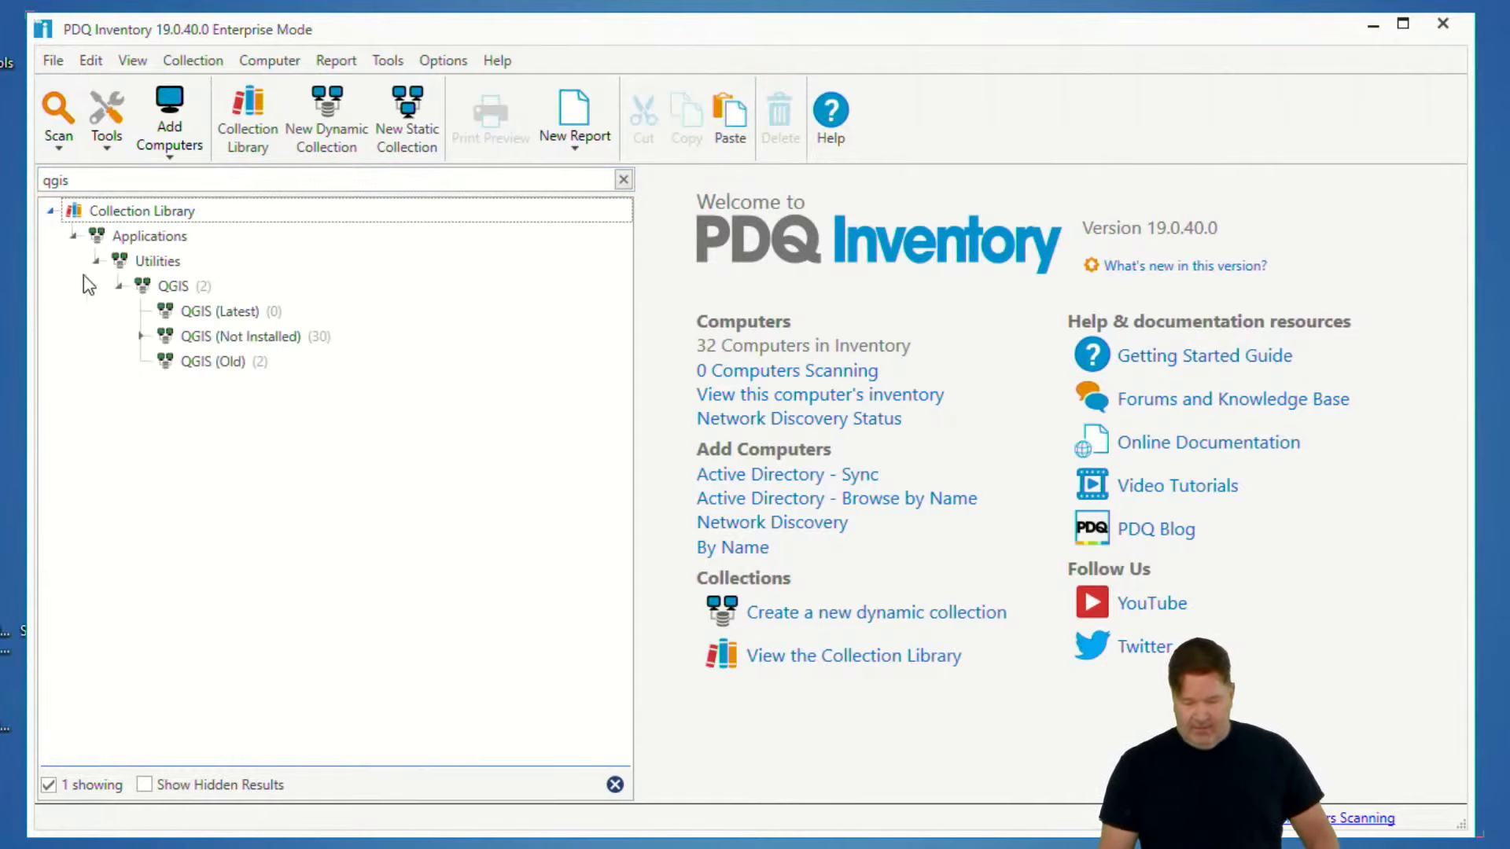
left_click(176, 288)
right_click(177, 286)
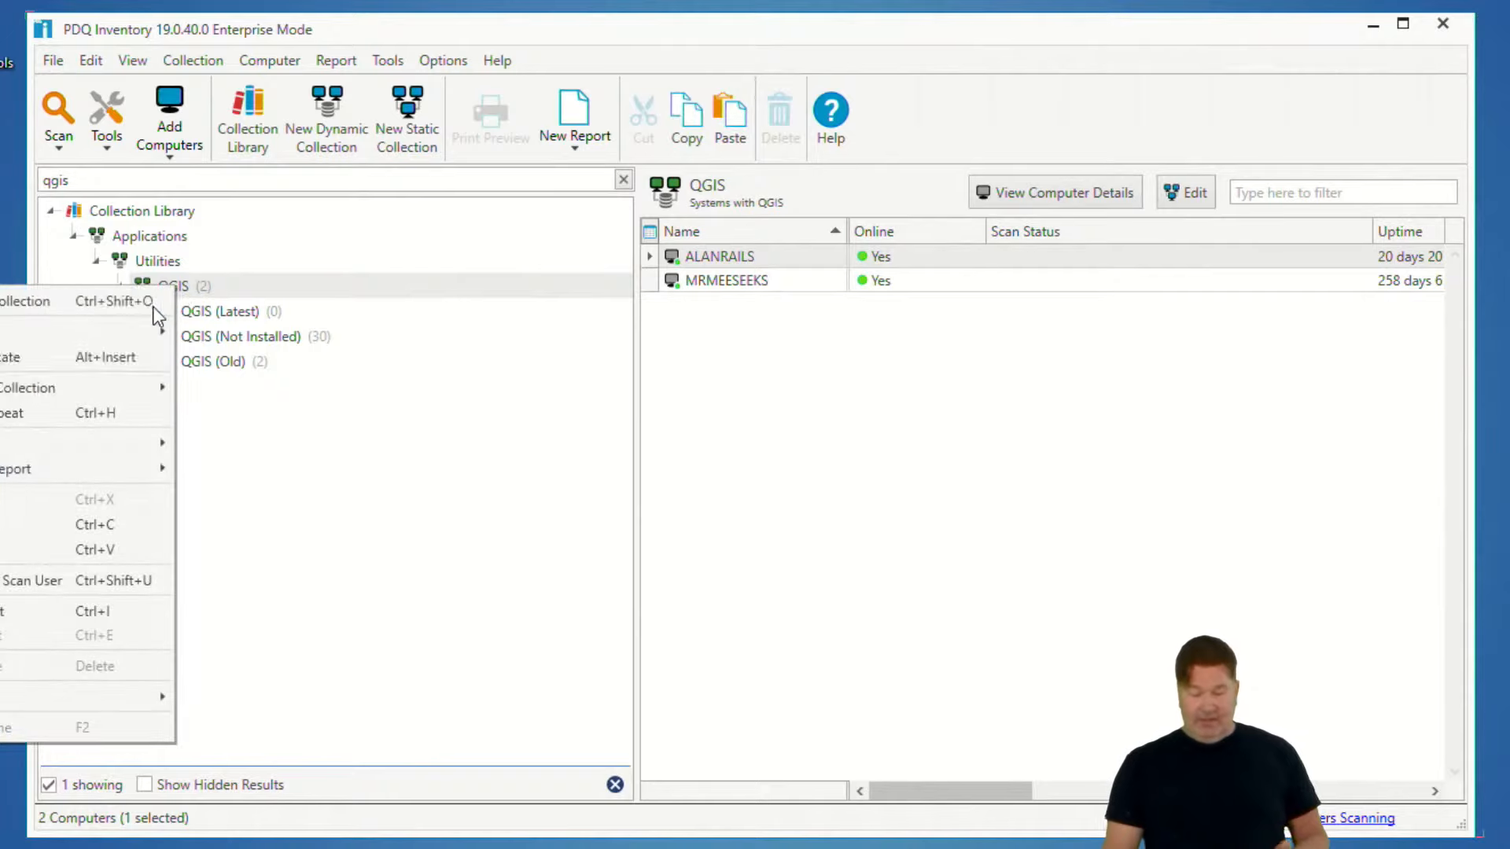
left_click(104, 361)
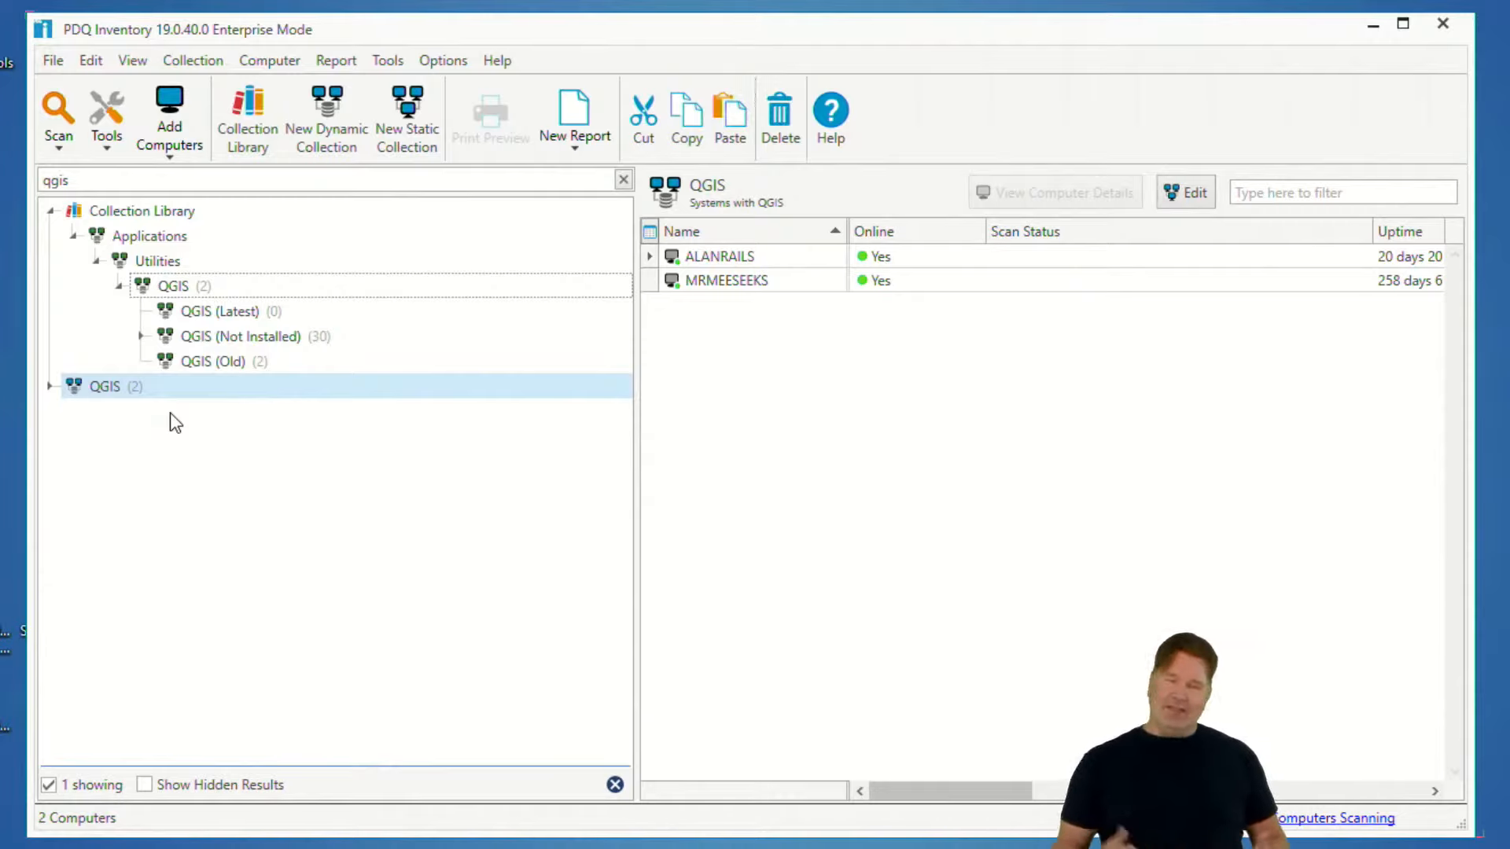
- Clear the collection filter and delete the QGIS (Not Installed) collection under the duplicated QGIS collection
left_click(624, 180)
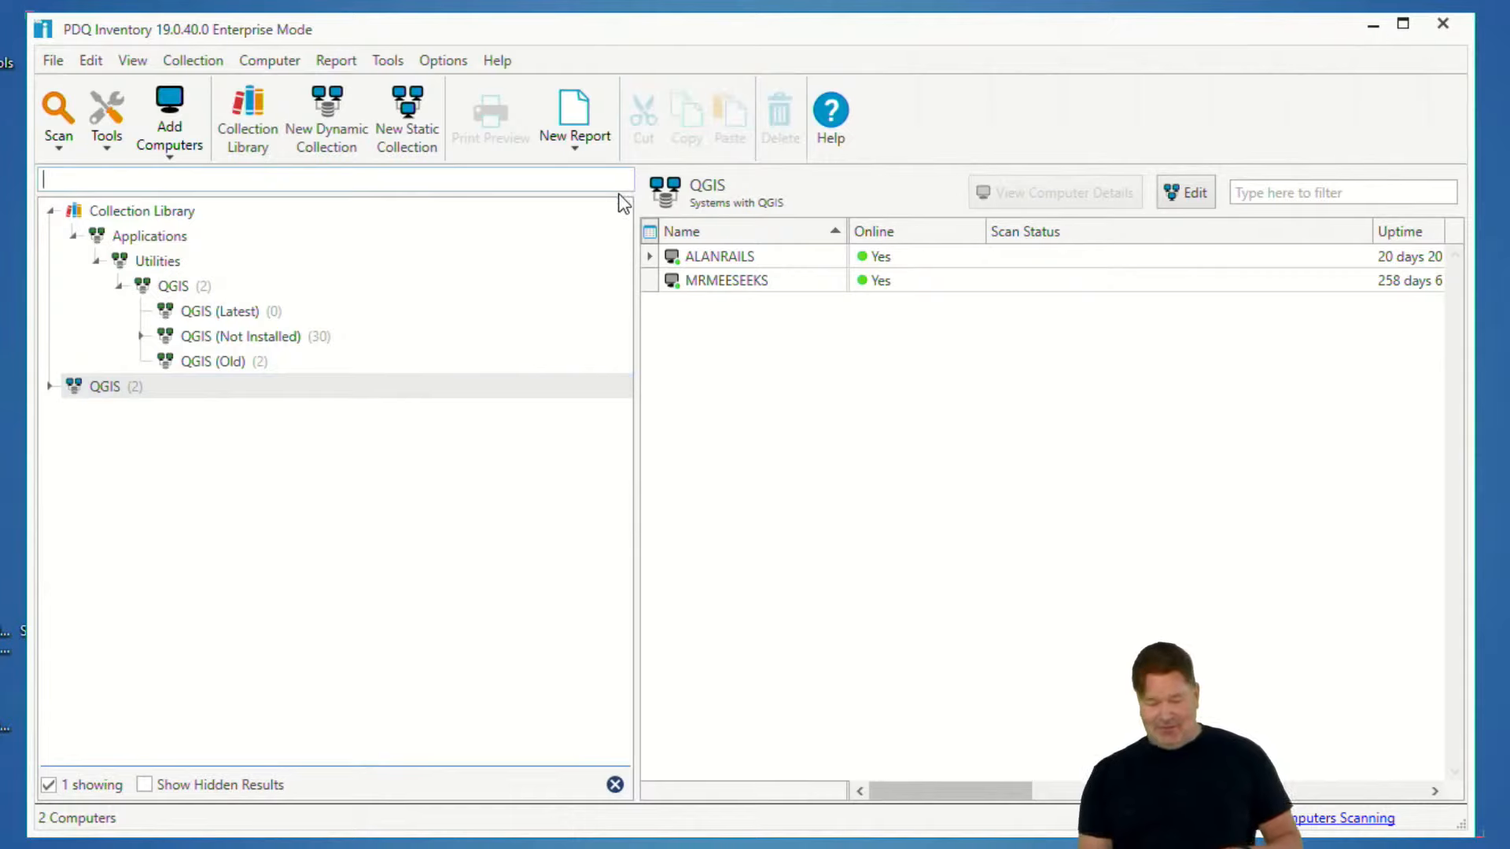
scroll(549, 404, "down", 9)
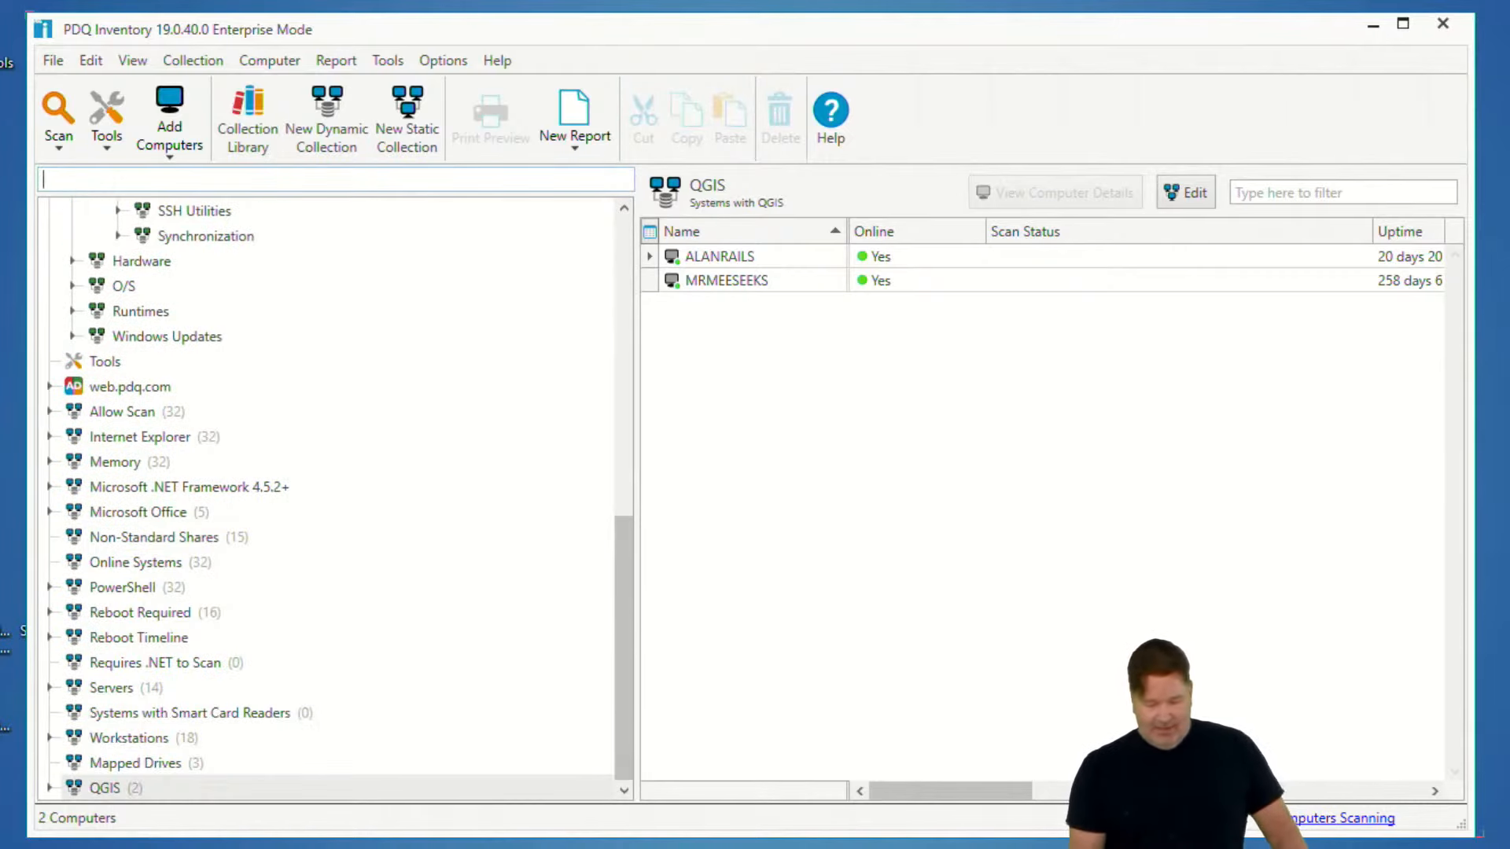
double_click(118, 787)
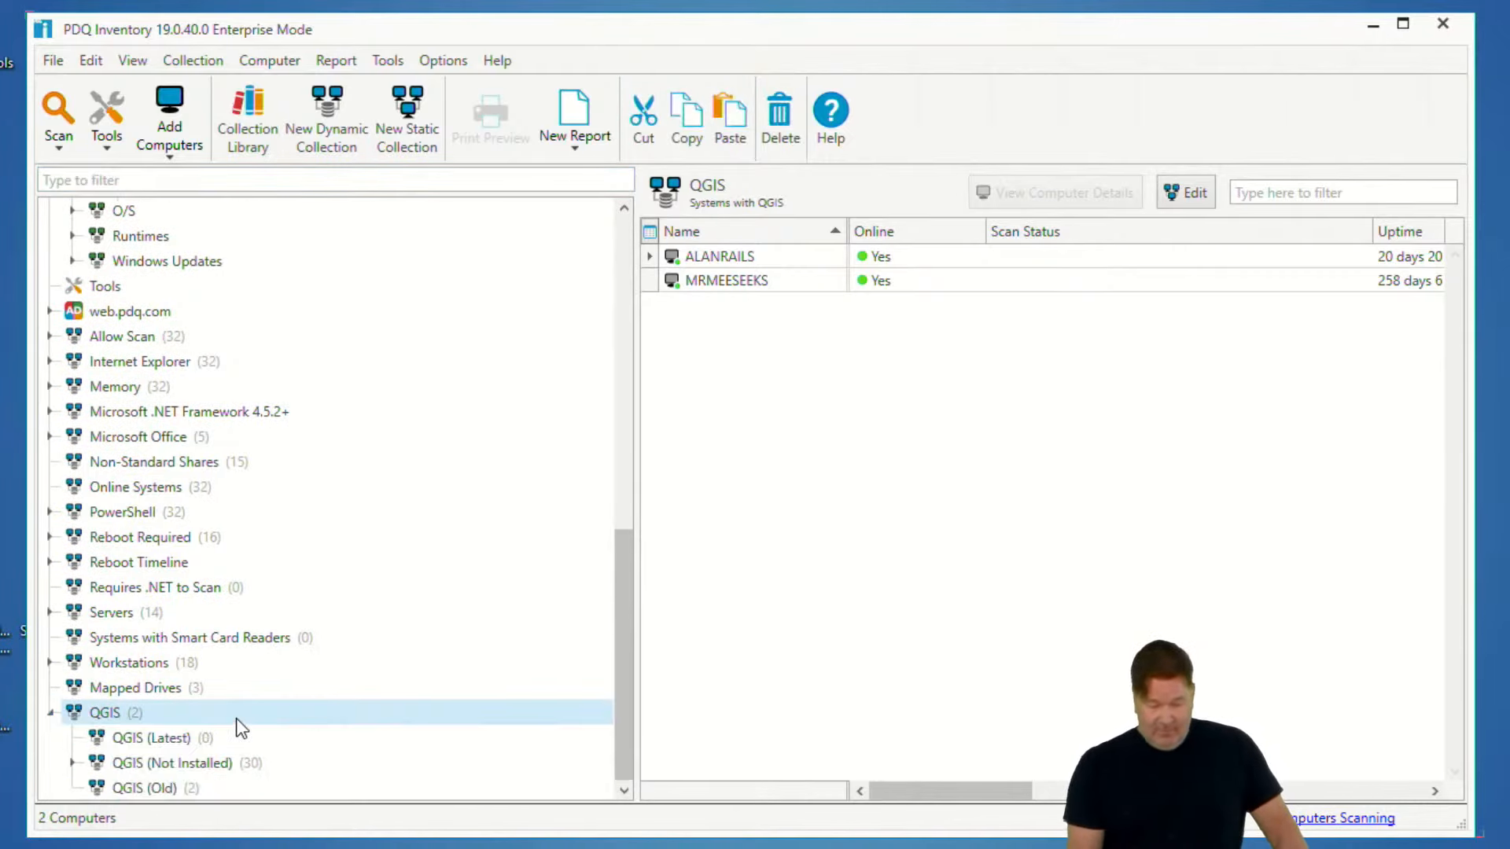
left_click(195, 767)
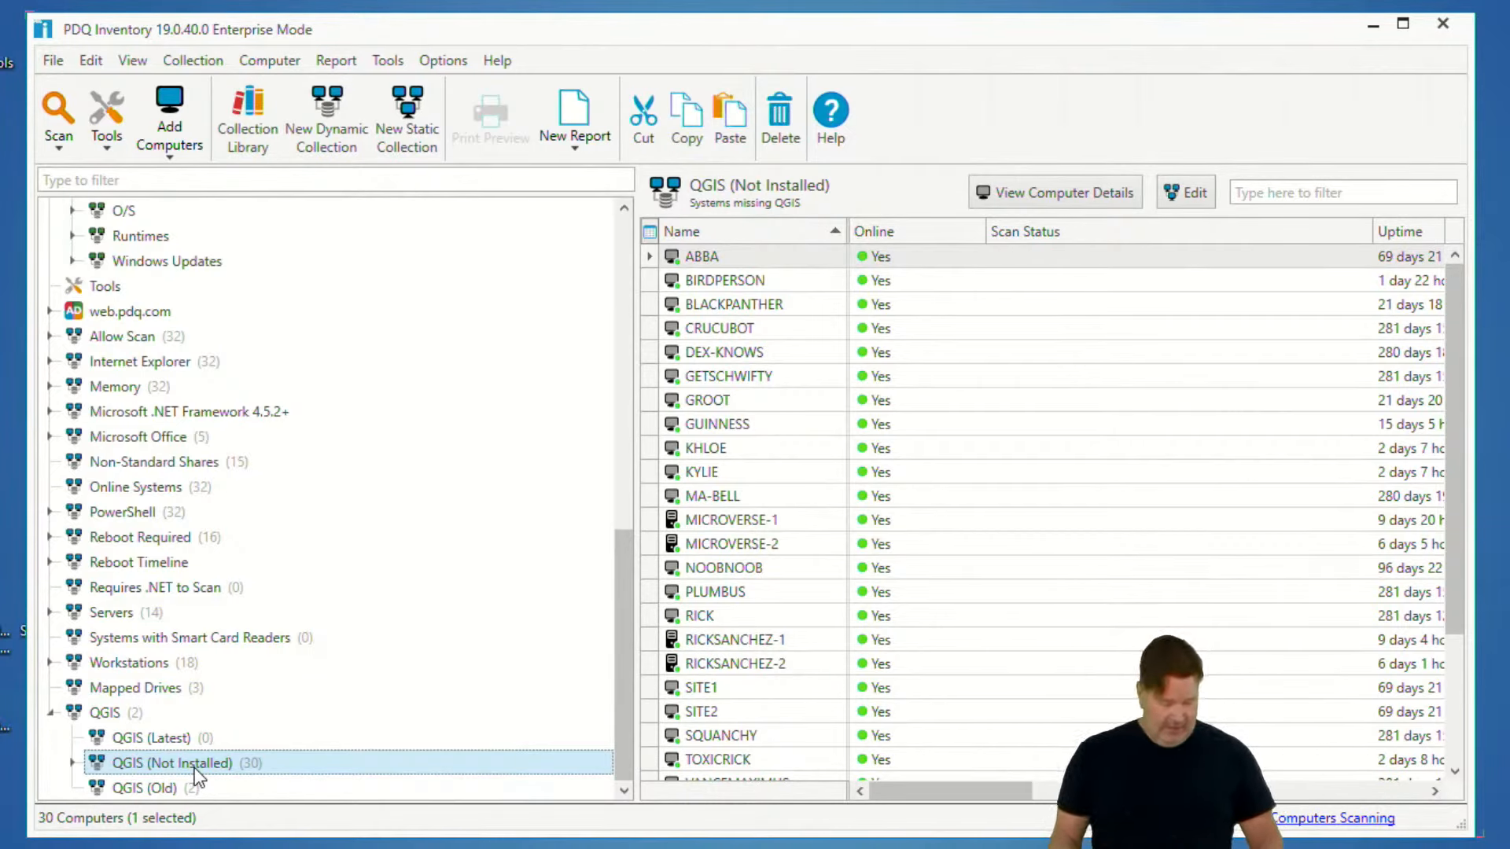
key("Delete")
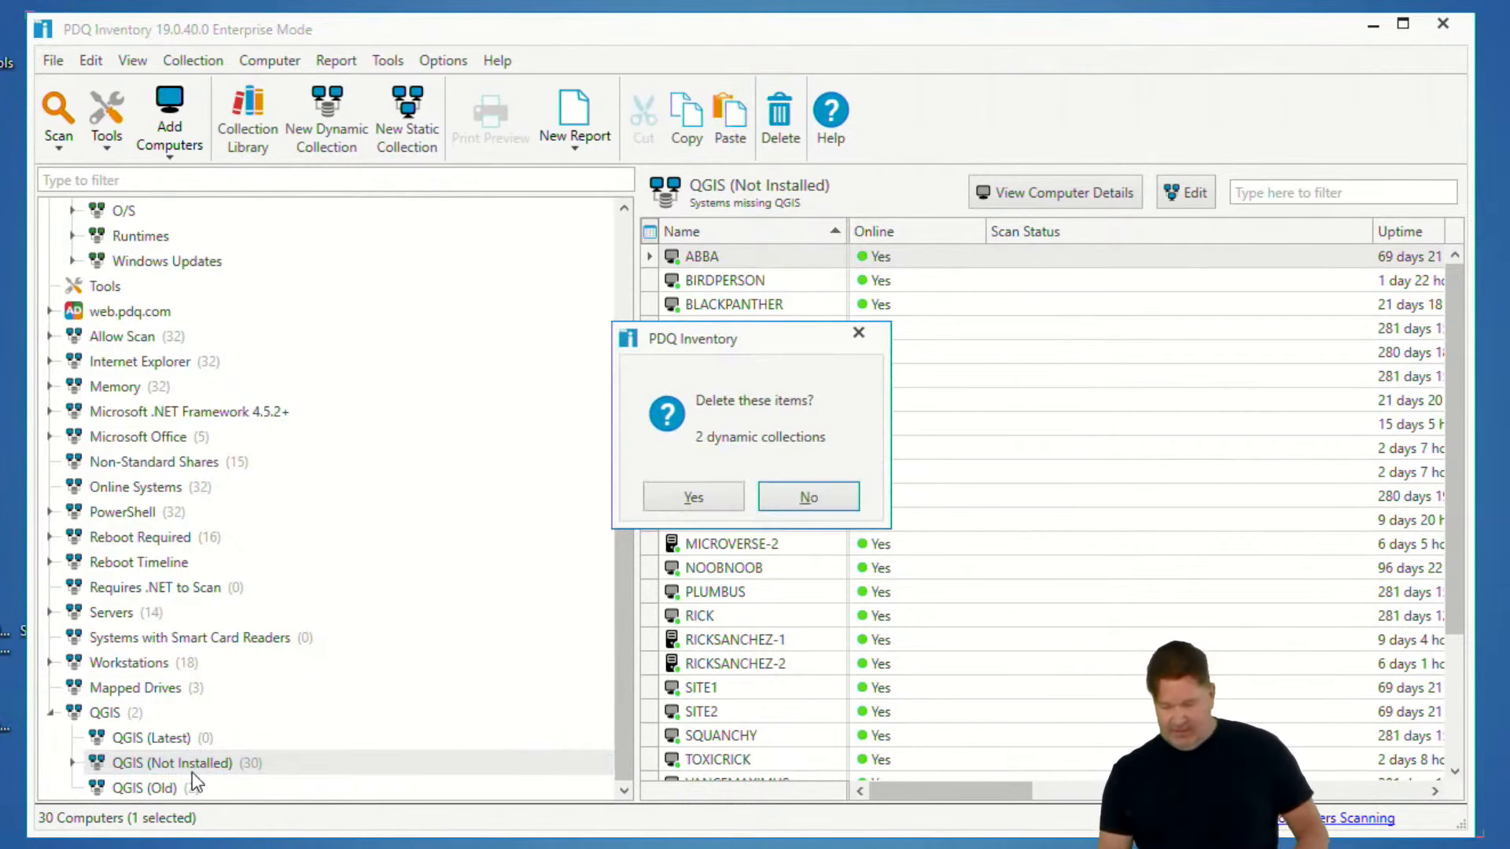
left_click(692, 496)
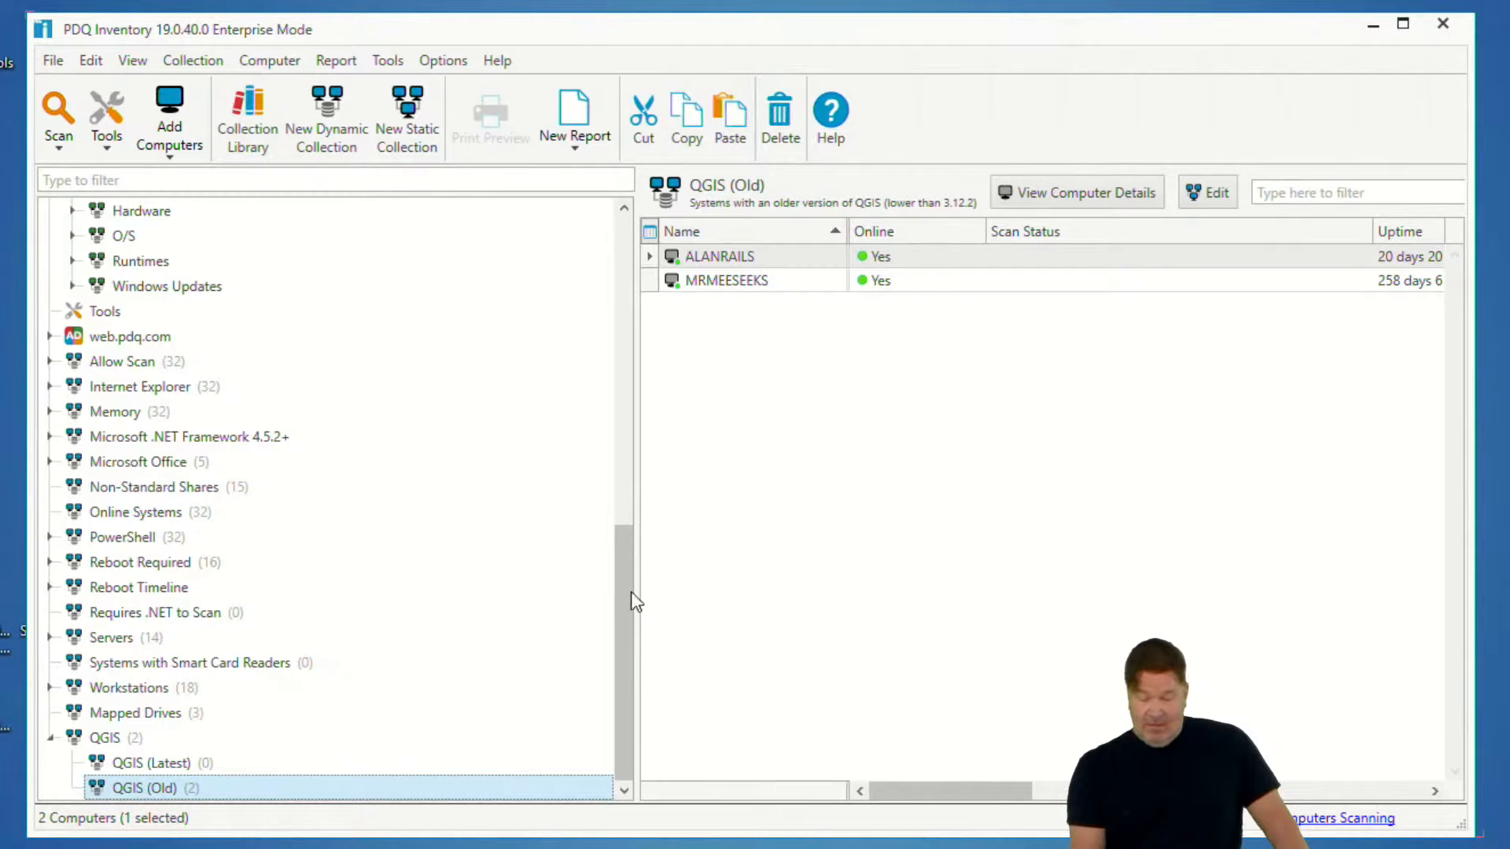
left_click(443, 61)
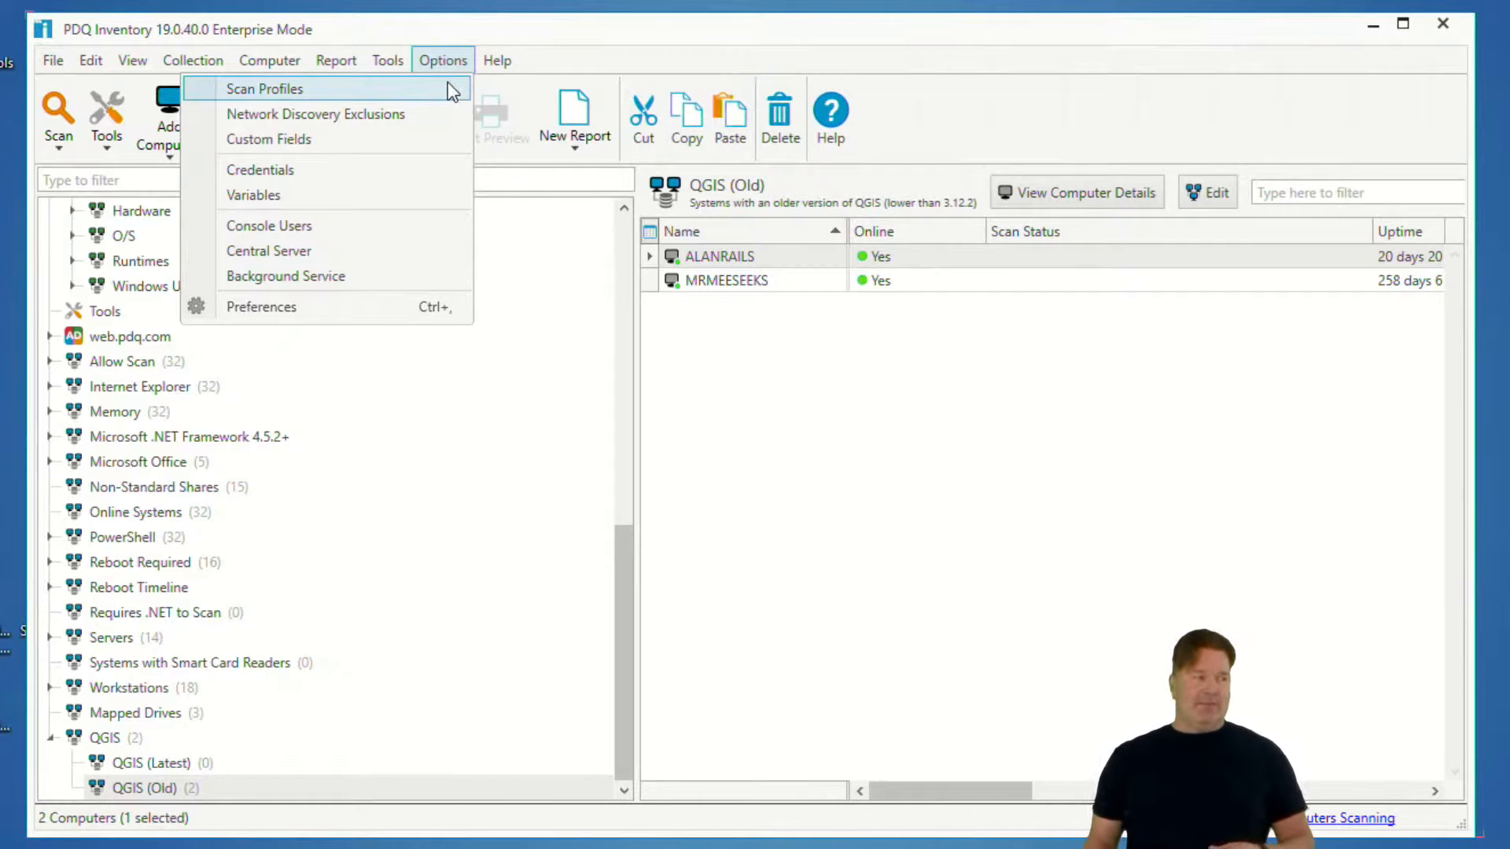
mouse_move(853, 167)
left_mouse_down()
mouse_move(623, 347)
mouse_move(1053, 391)
left_mouse_up()
mouse_move(1058, 328)
left_mouse_down()
mouse_move(624, 304)
mouse_move(988, 411)
mouse_move(723, 405)
left_mouse_up()
key("Escape")
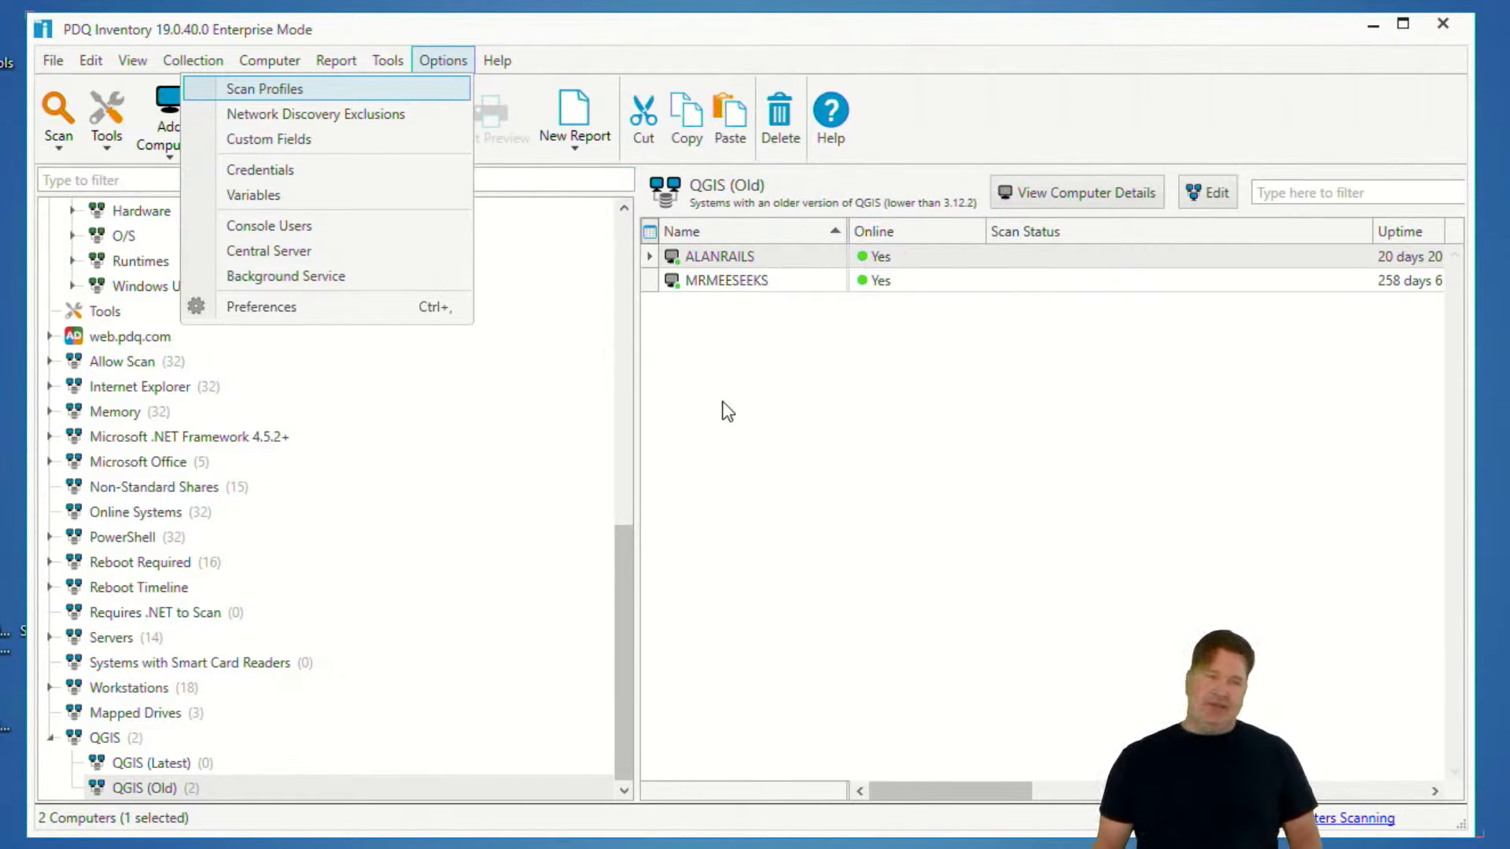
left_click(487, 455)
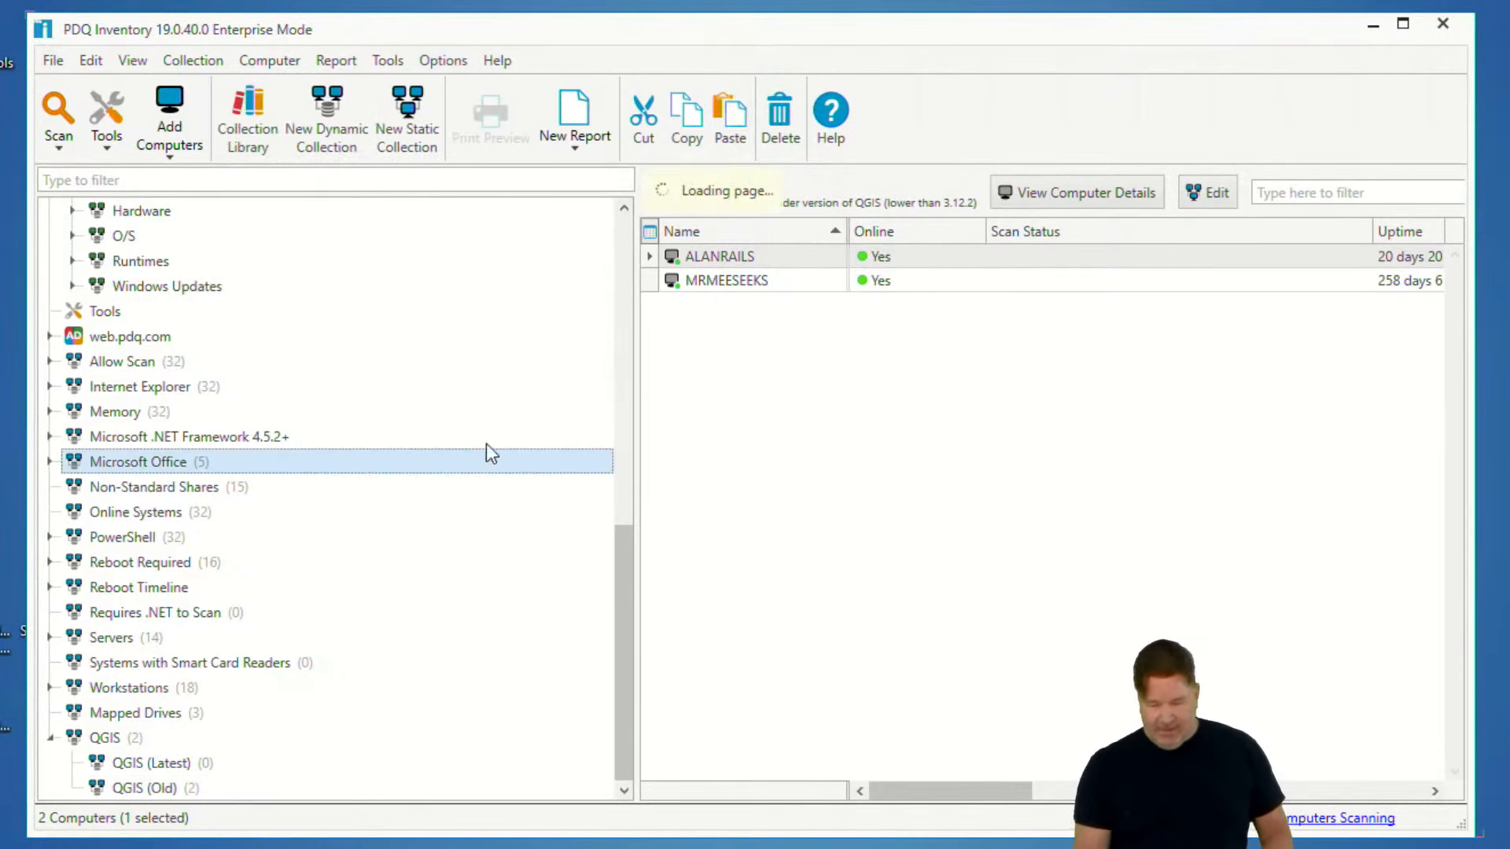
- Run the Applications report on the All Computers collection
scroll(346, 409, "up", 7)
scroll(275, 346, "up", 3)
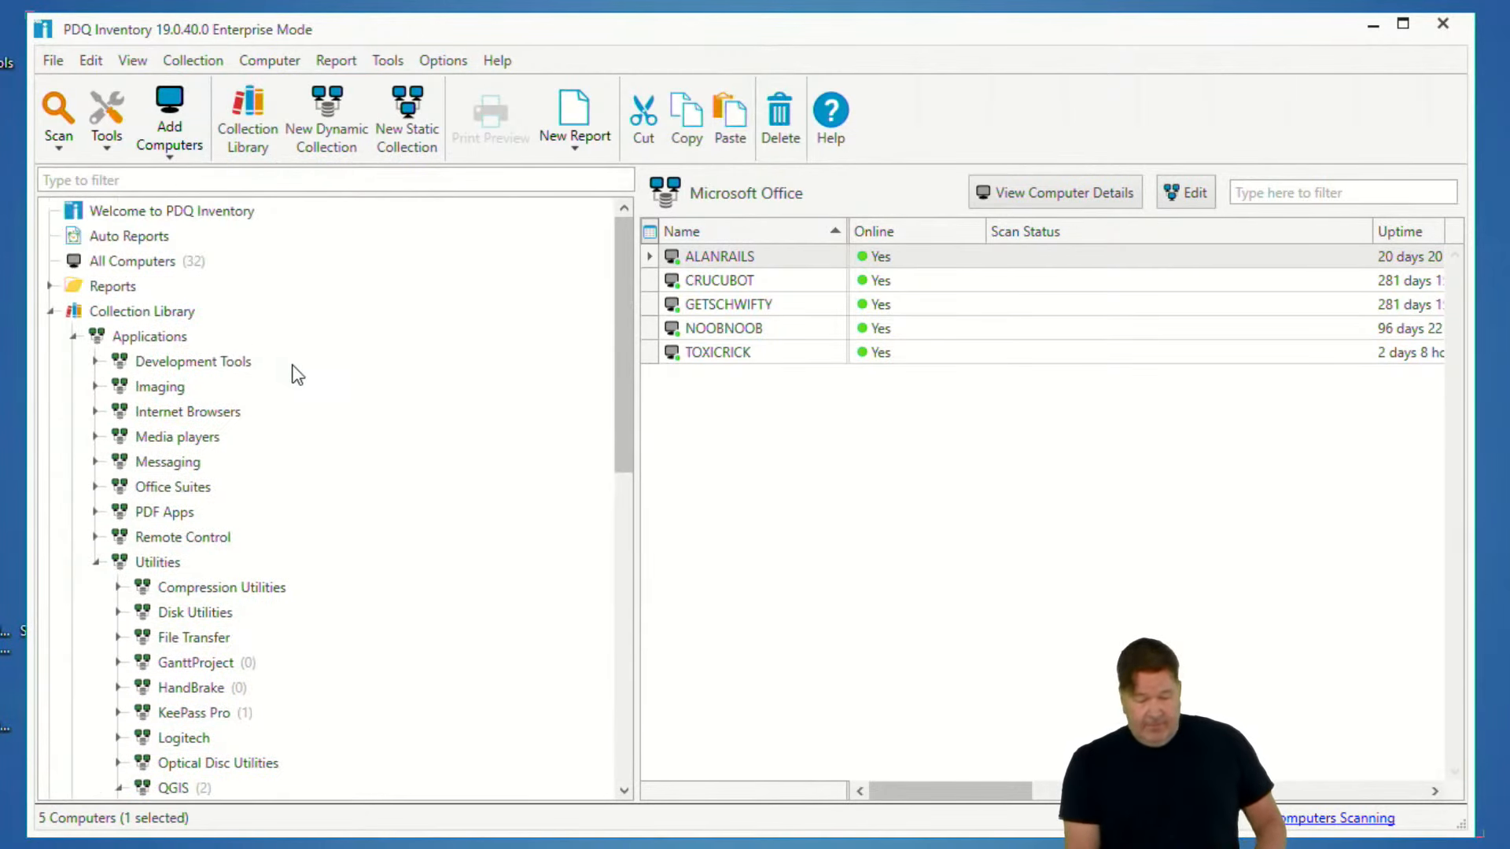
left_click(185, 261)
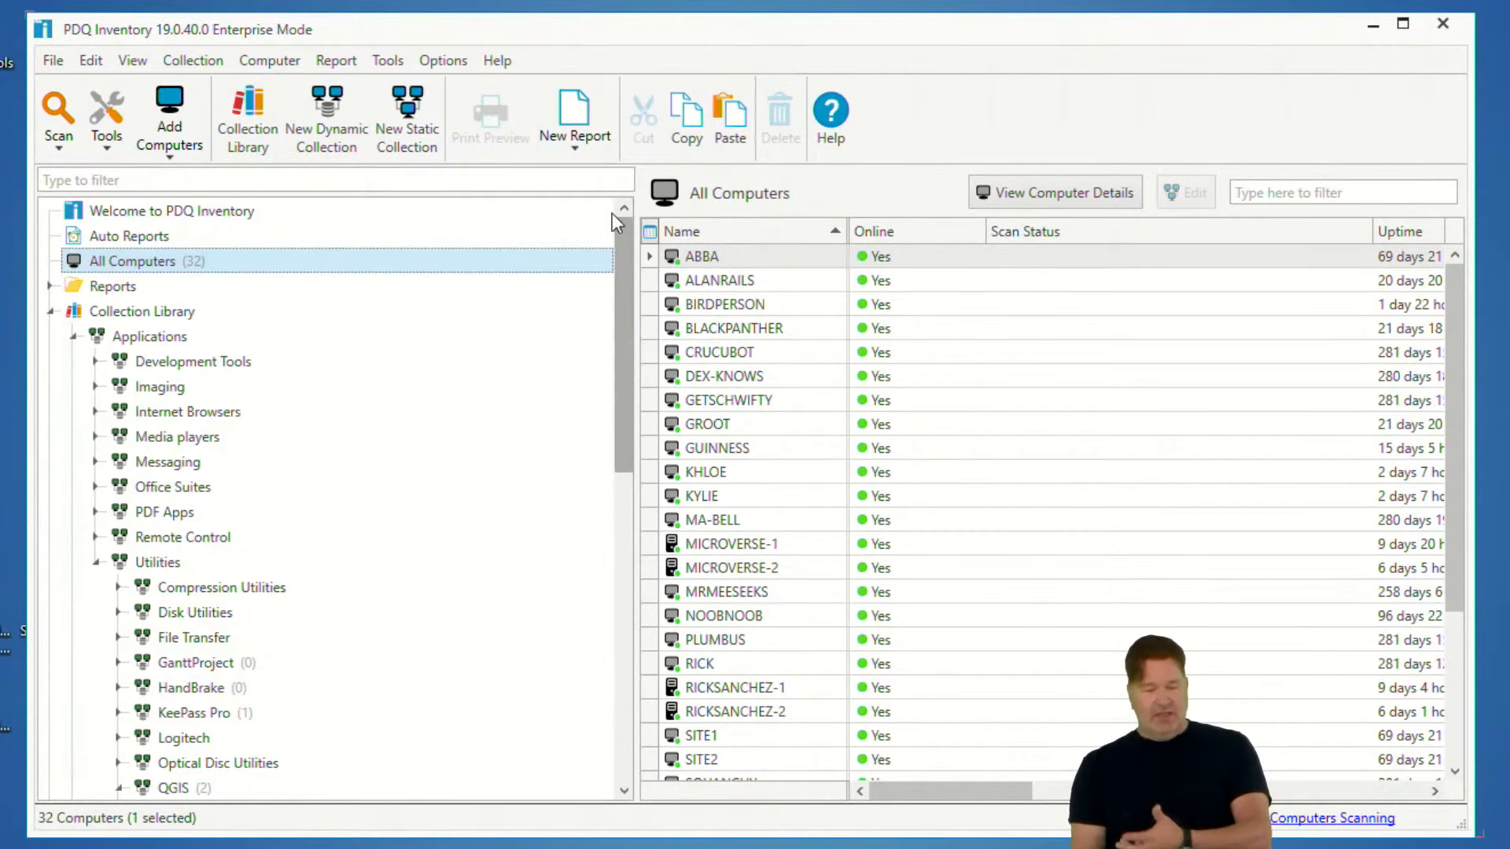
left_click(336, 61)
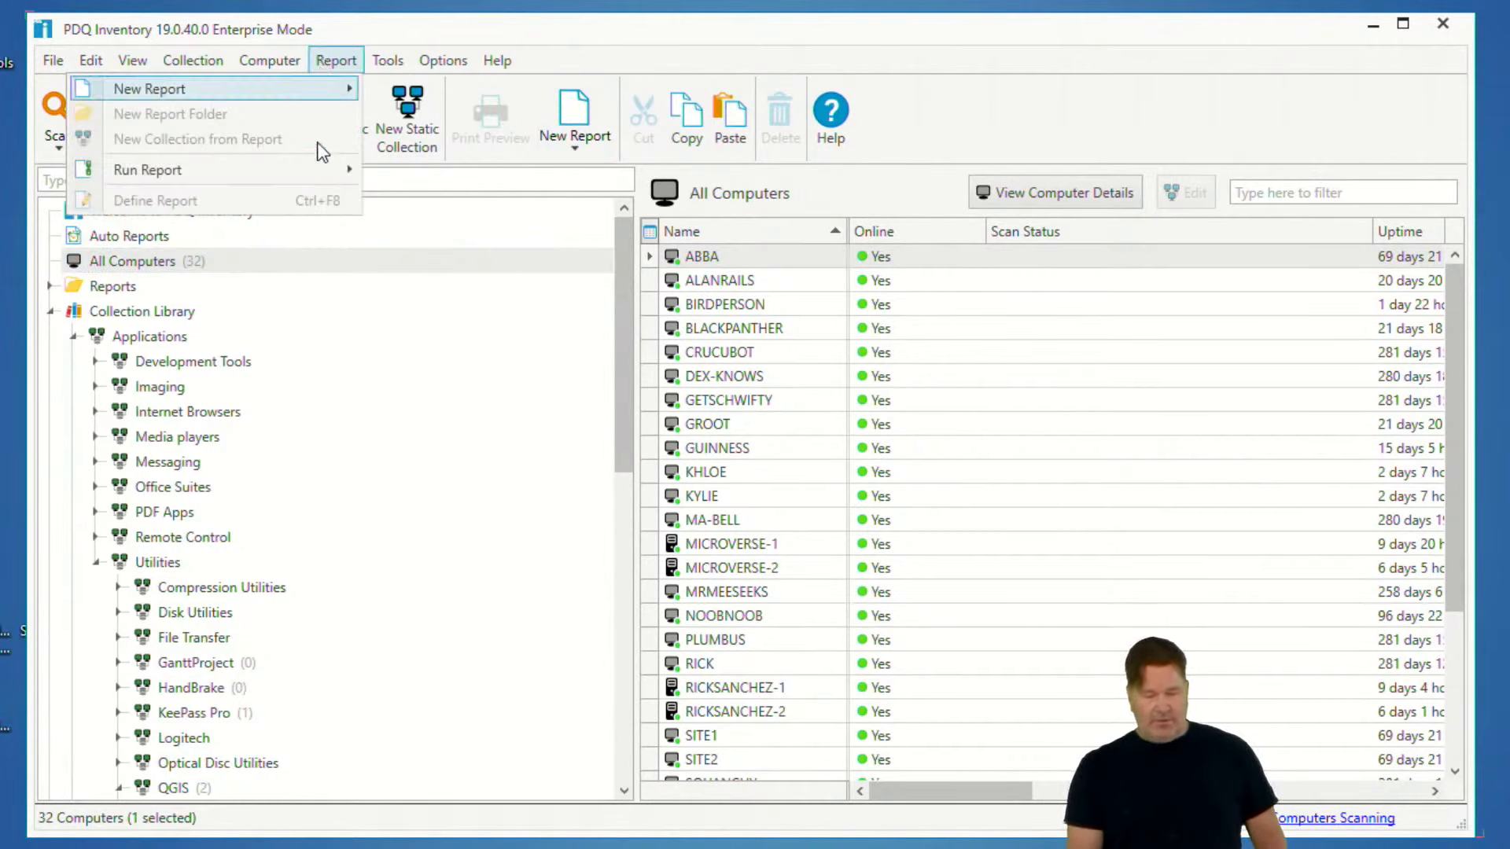
mouse_move(333, 163)
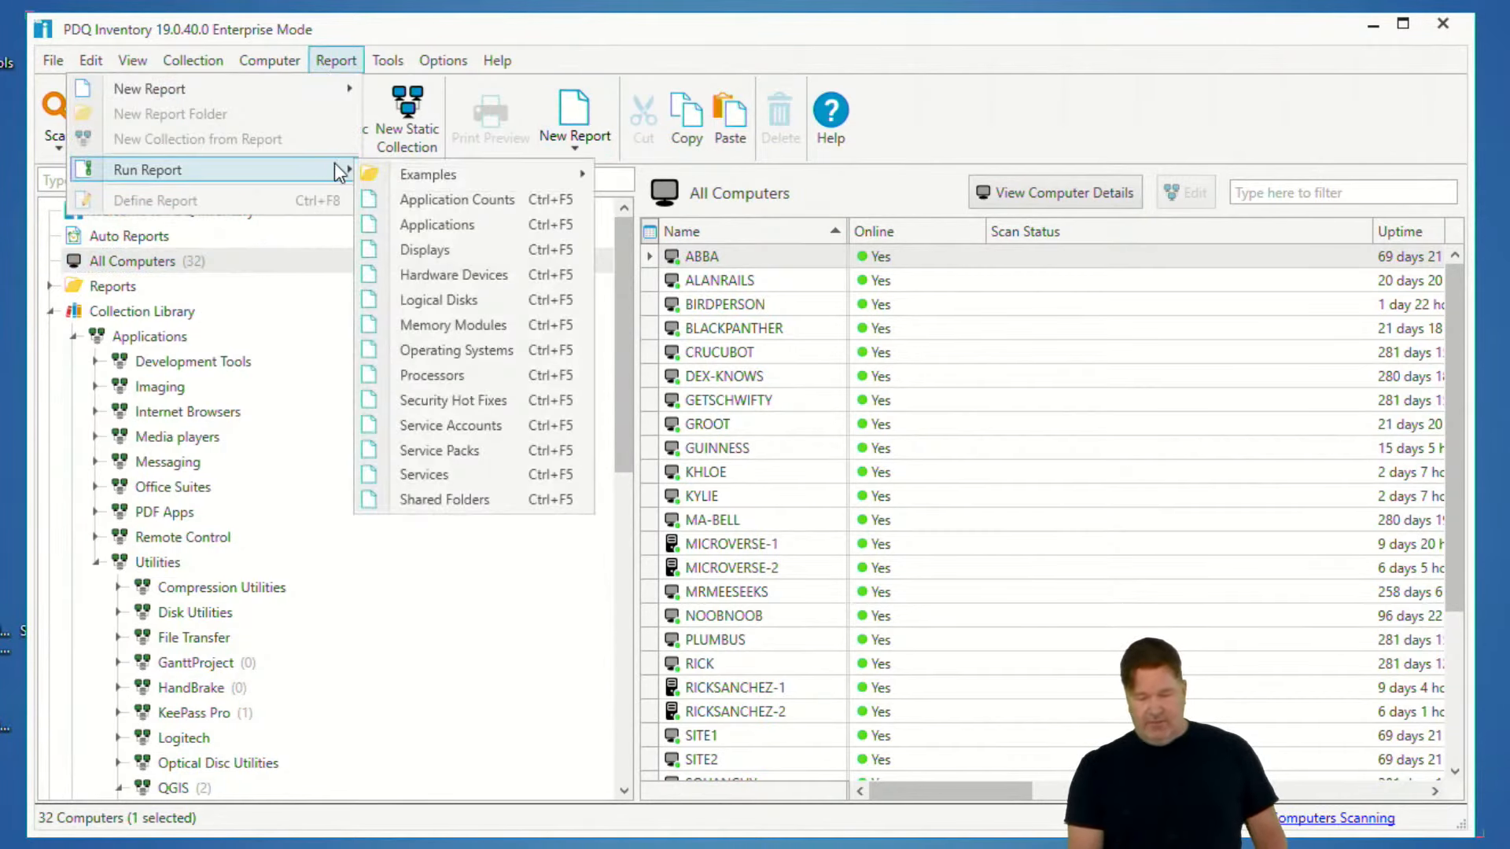
left_click(425, 229)
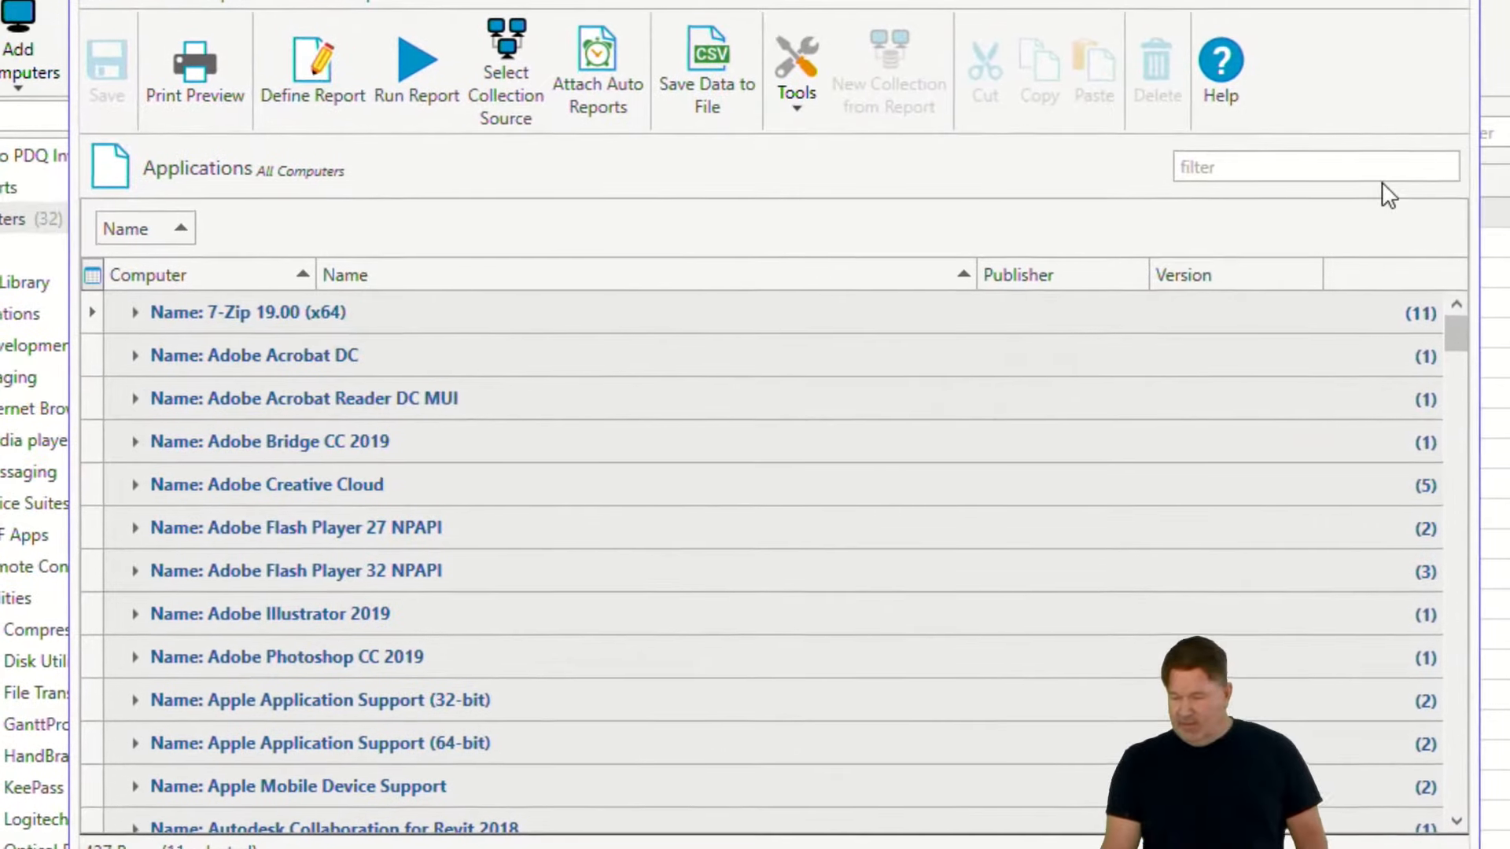
- Filter the Applications report by epi and select the Epic Pen version v3.6.0.0 entry
left_click(1339, 167)
type("erpi")
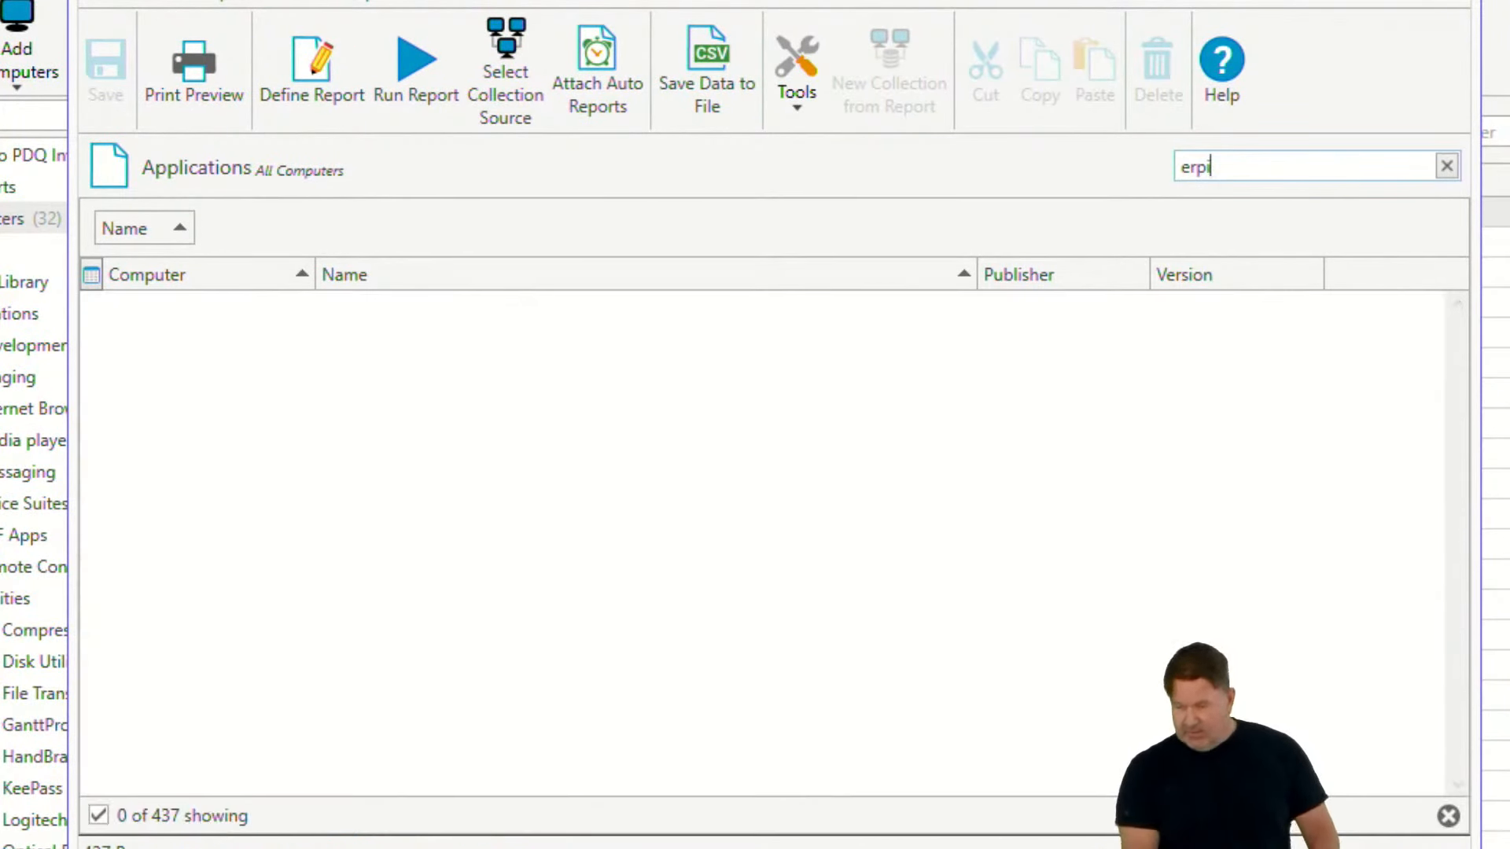
key("BackSpace")
key("BackSpace")
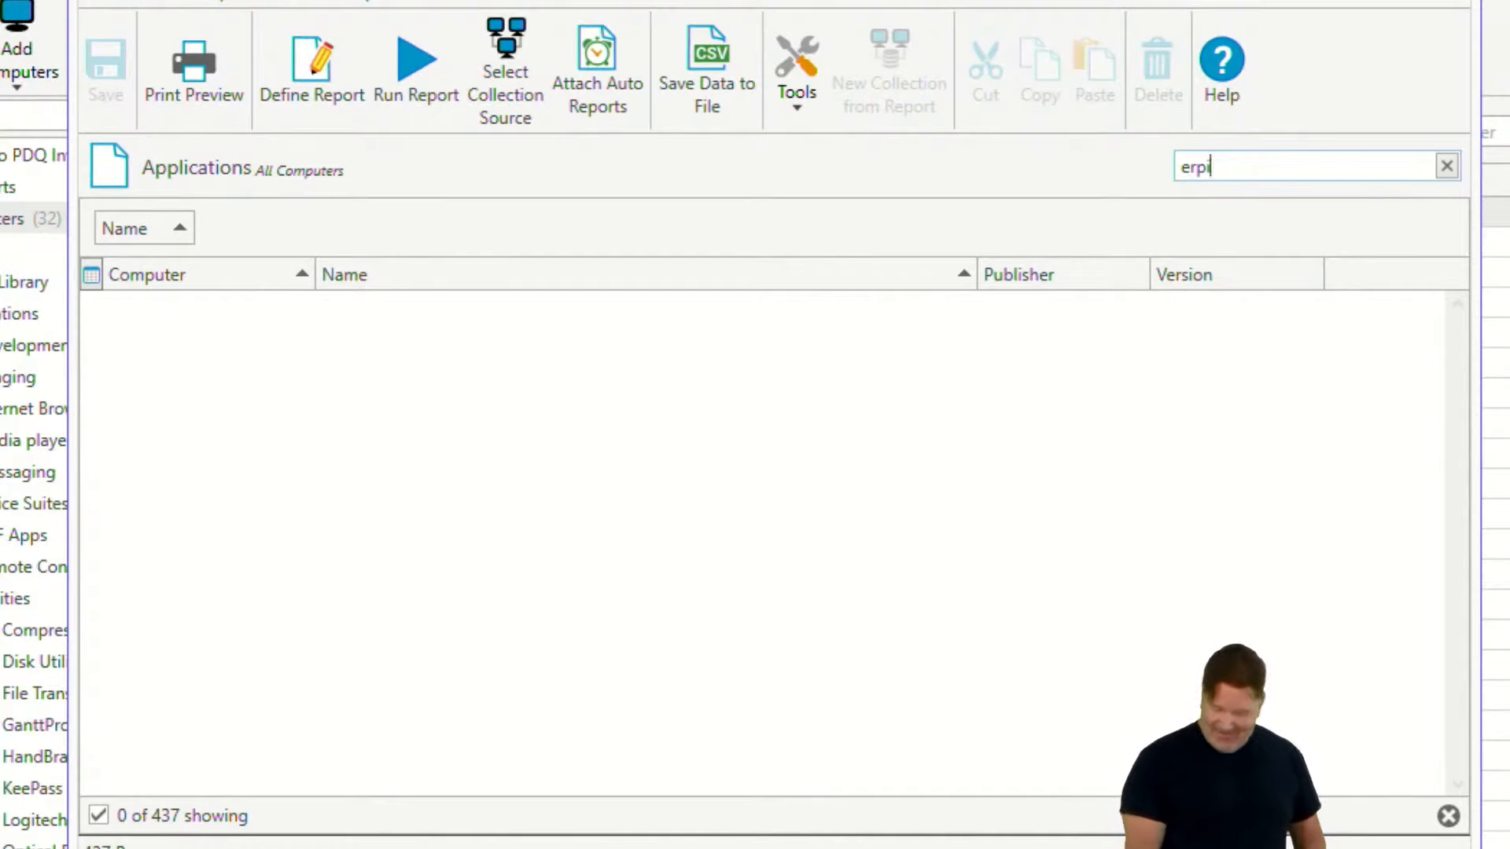
key("BackSpace")
type("pi")
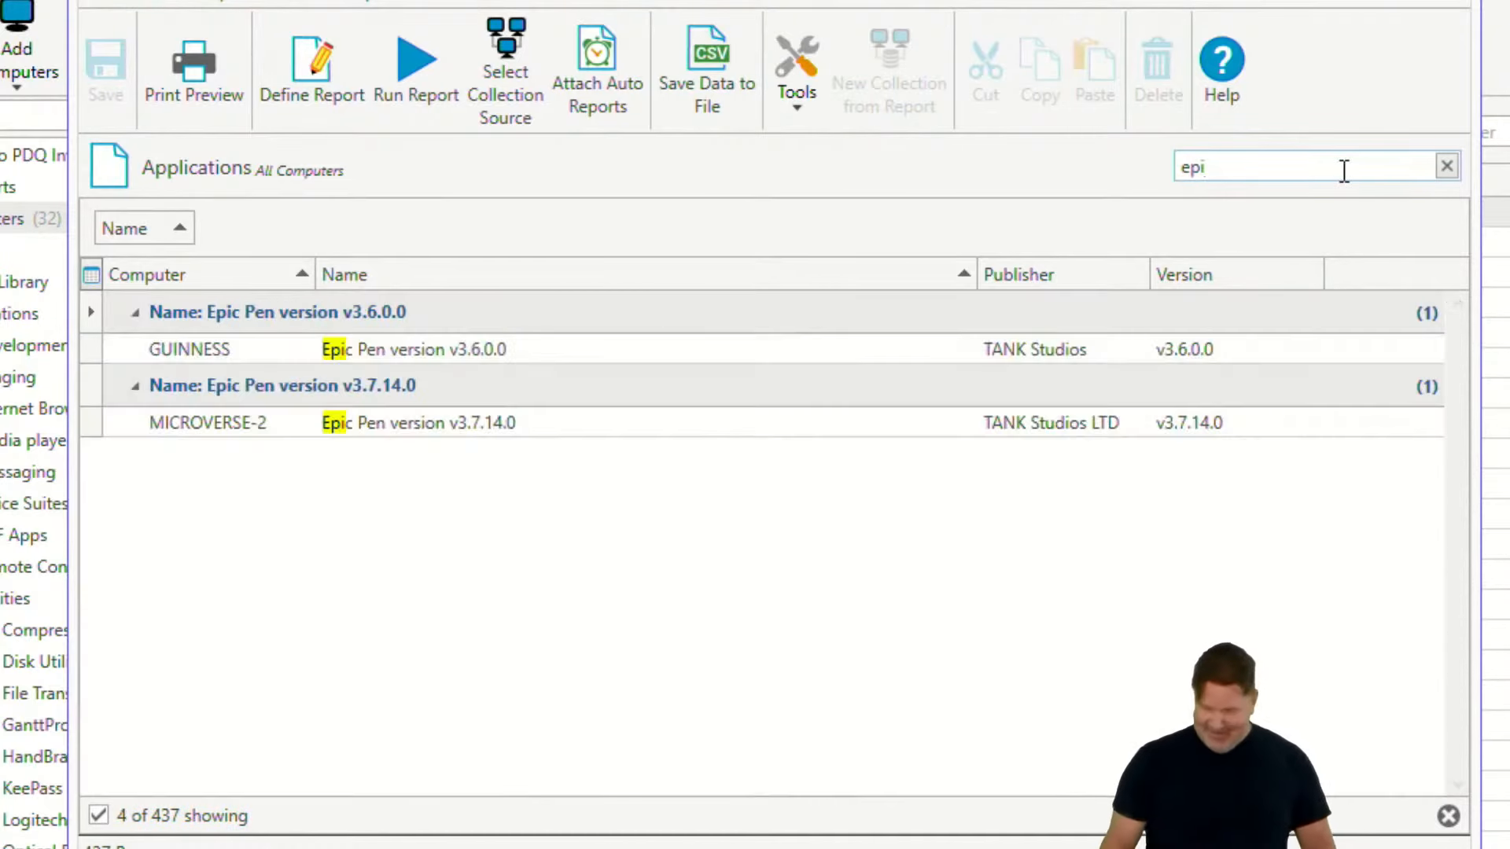
left_click(407, 371)
left_click(389, 348)
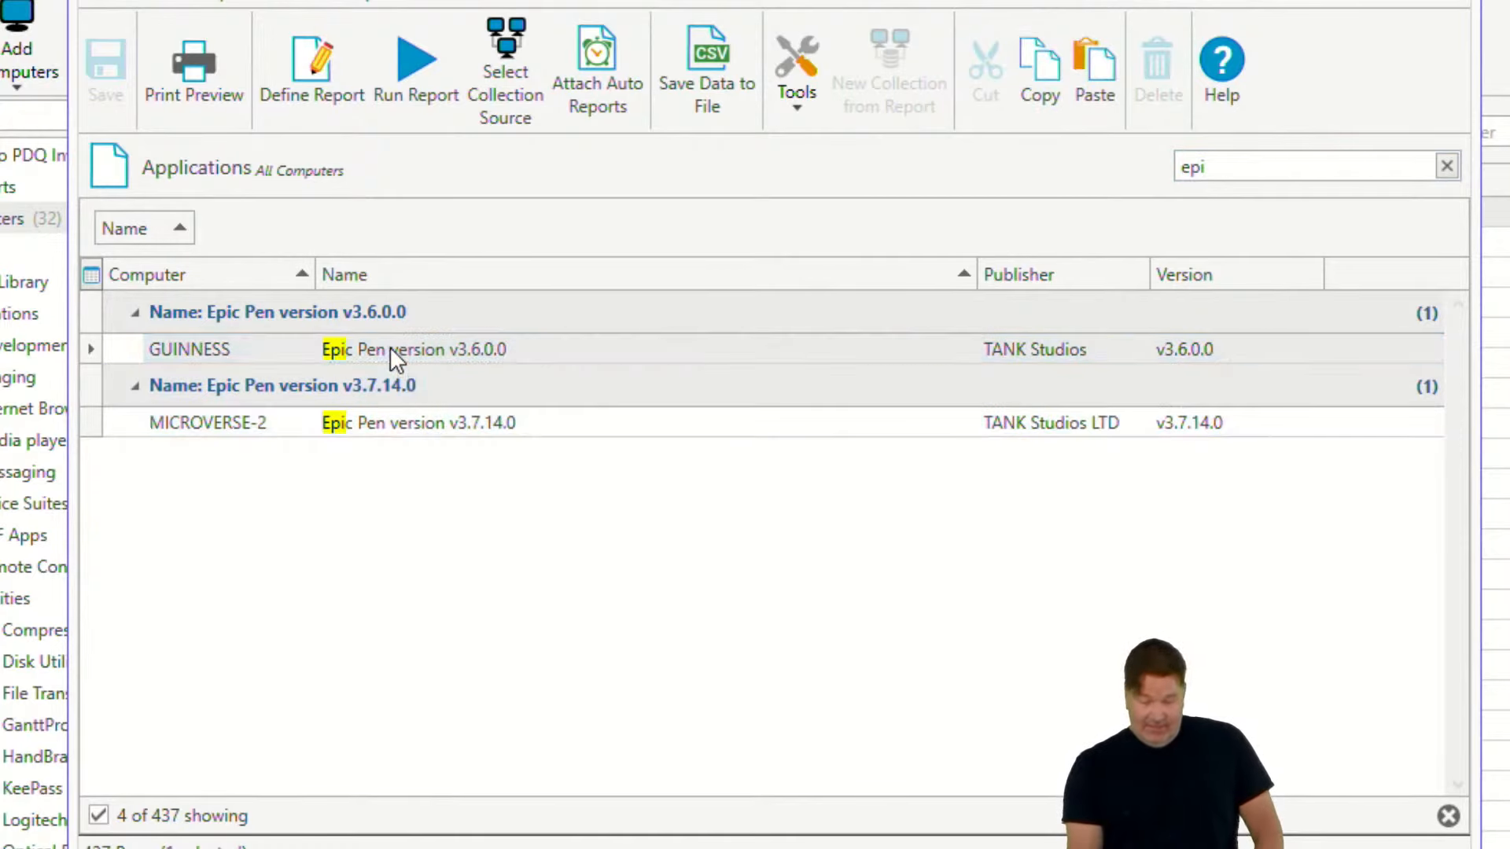
- Copy the Epic Pen version v3.6.0.0 name from the Applications report and close the report
right_click(391, 347)
left_click(236, 492)
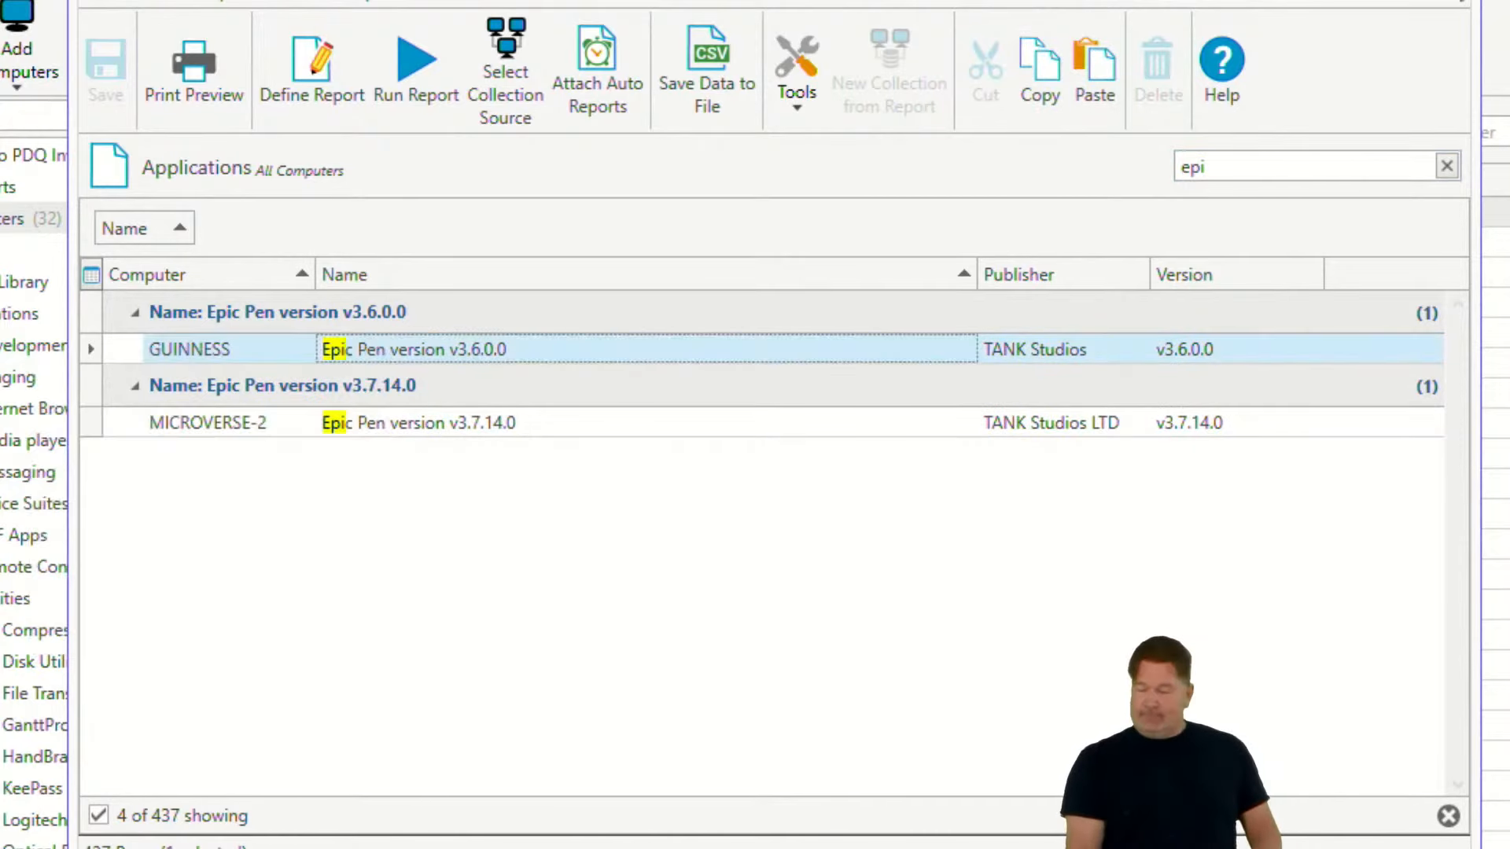
left_click(1442, 2)
- Open the duplicated QGIS collection for editing and rename it Epic Pen
scroll(475, 543, "down", 10)
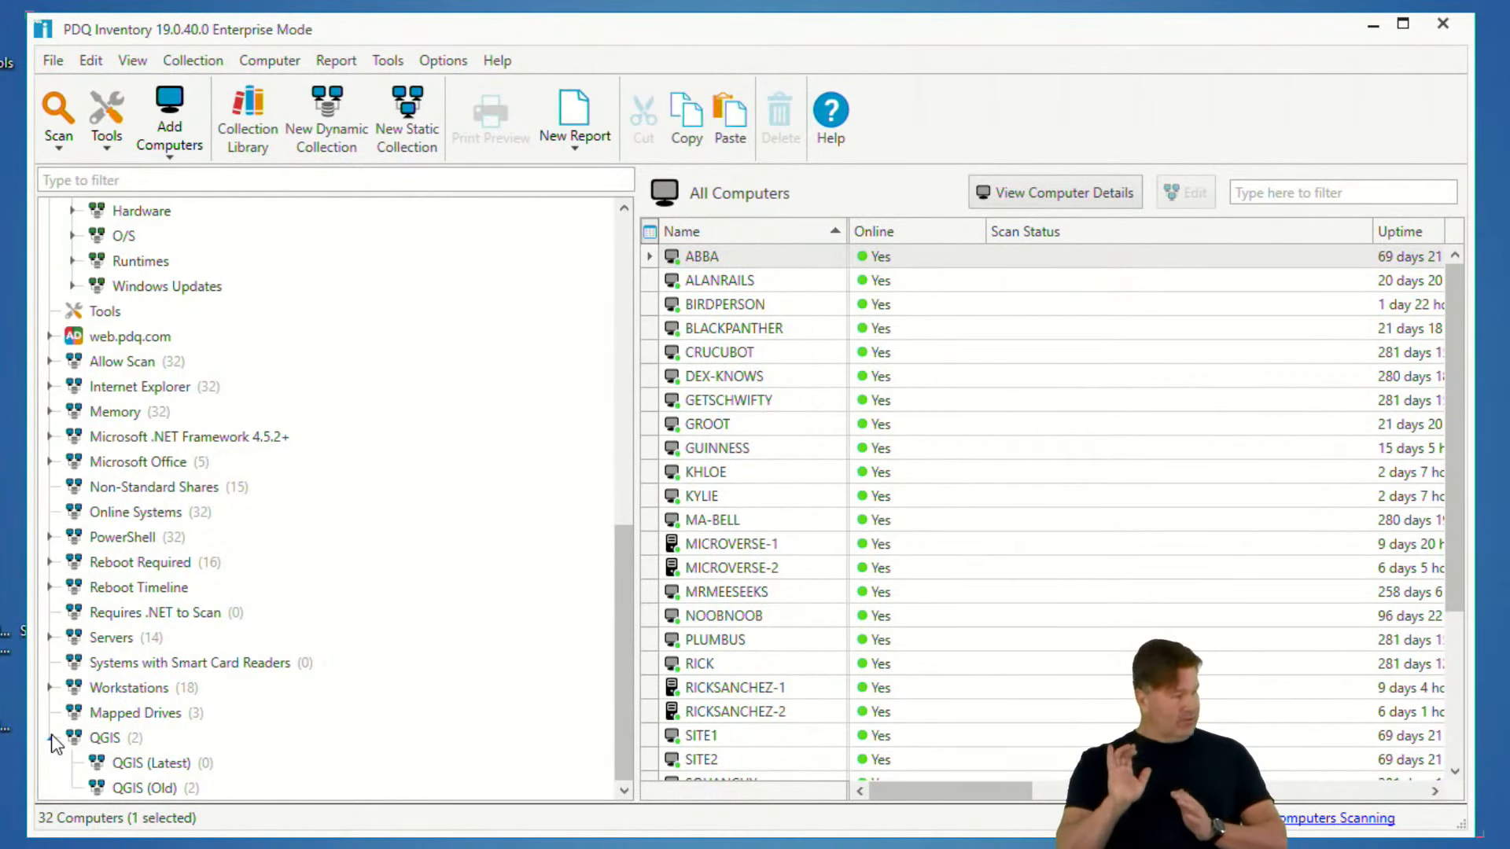
left_click(109, 737)
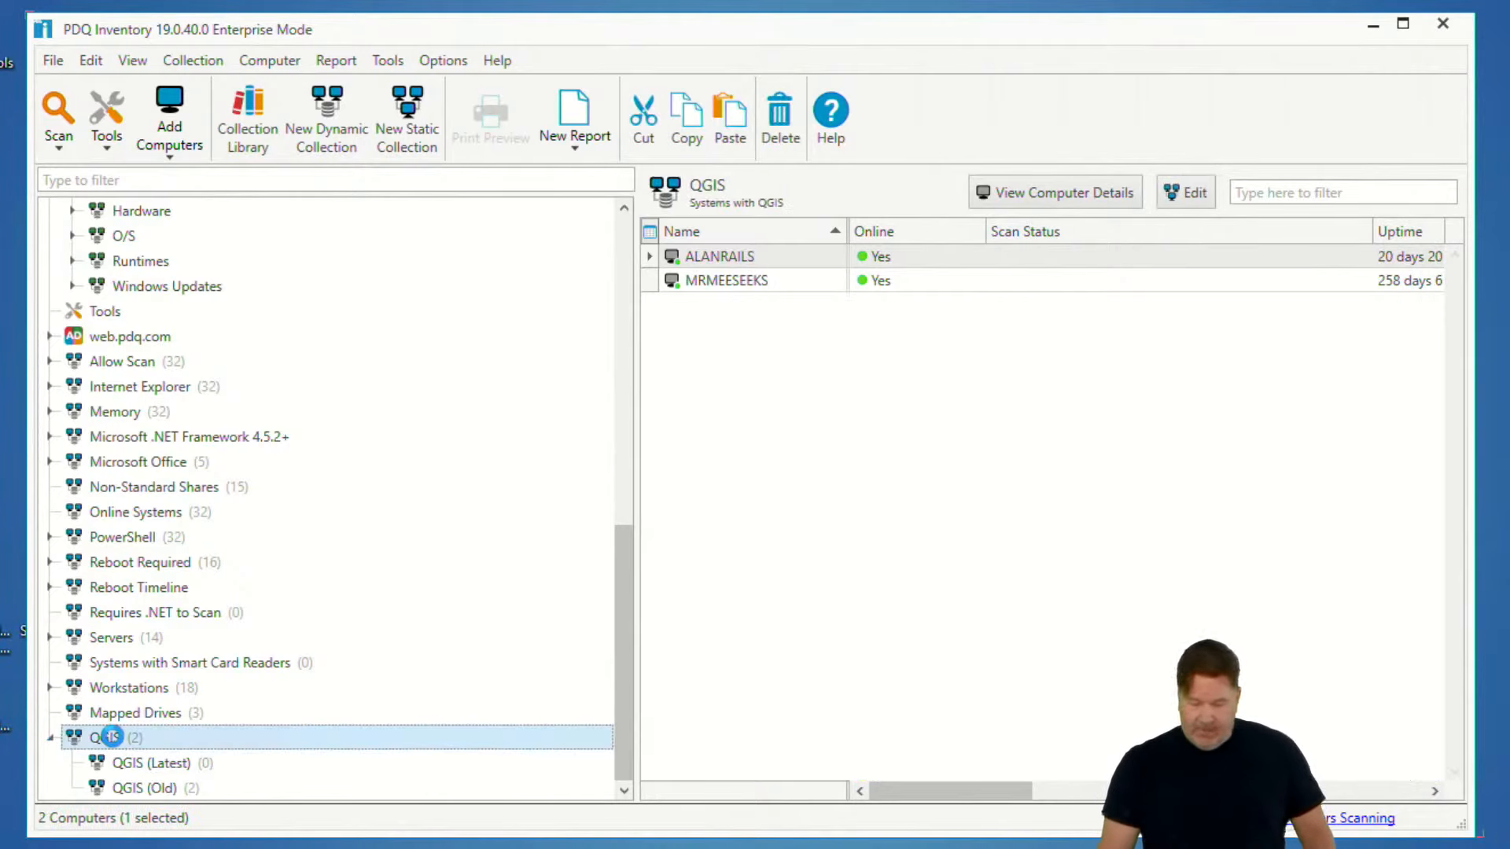
double_click(114, 741)
left_click(213, 297)
left_click_drag(212, 298, 71, 292)
type("Epic Pen version v3.6.0.0")
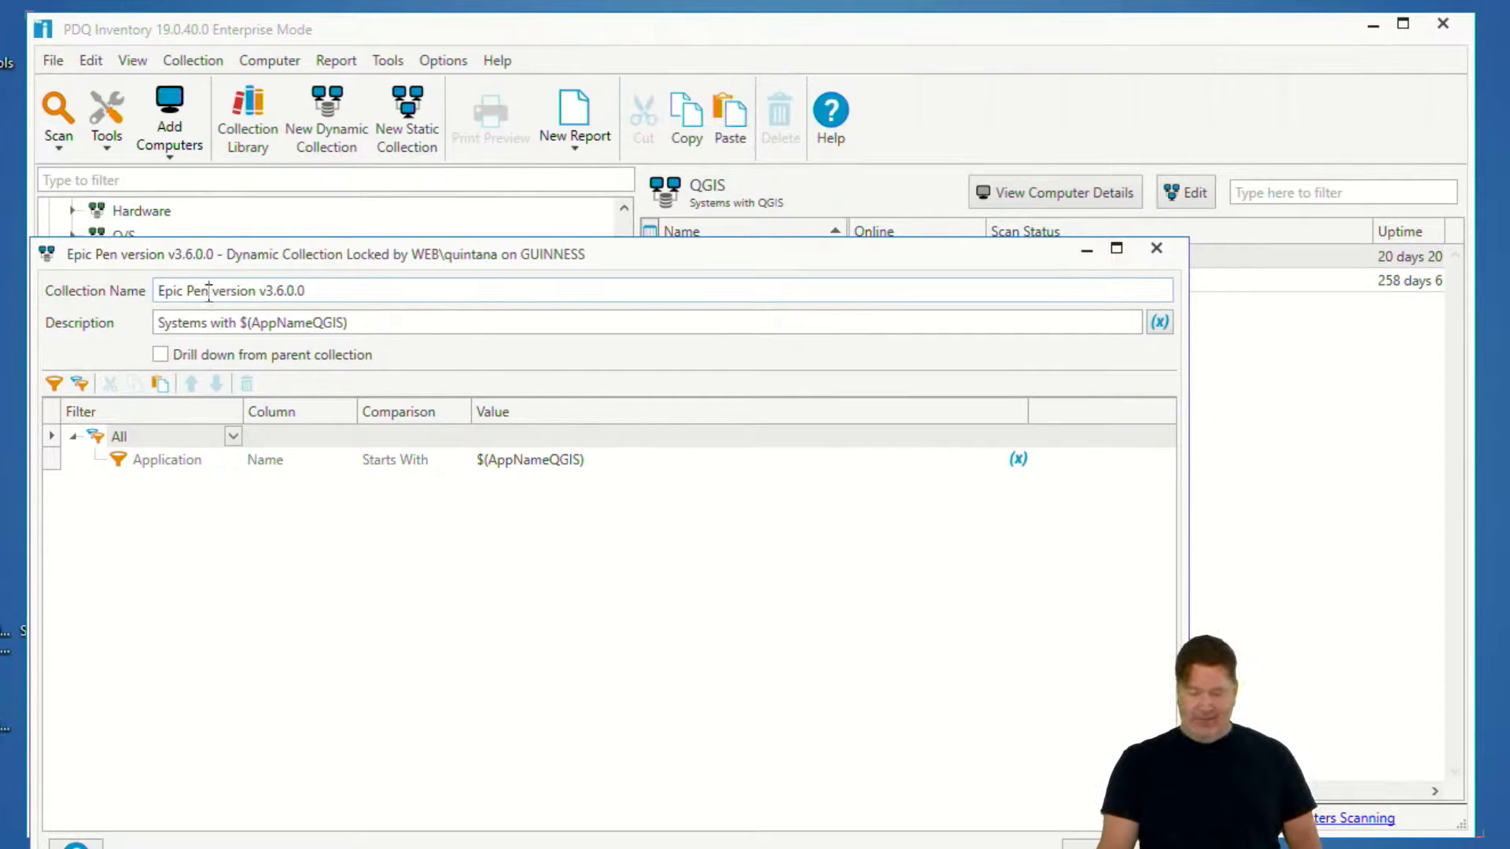
left_click_drag(209, 291, 423, 287)
key("Delete")
- Copy the collection name and set the Application Name filter's value to Epic Pen
left_click_drag(211, 290, 89, 291)
key("ctrl+c")
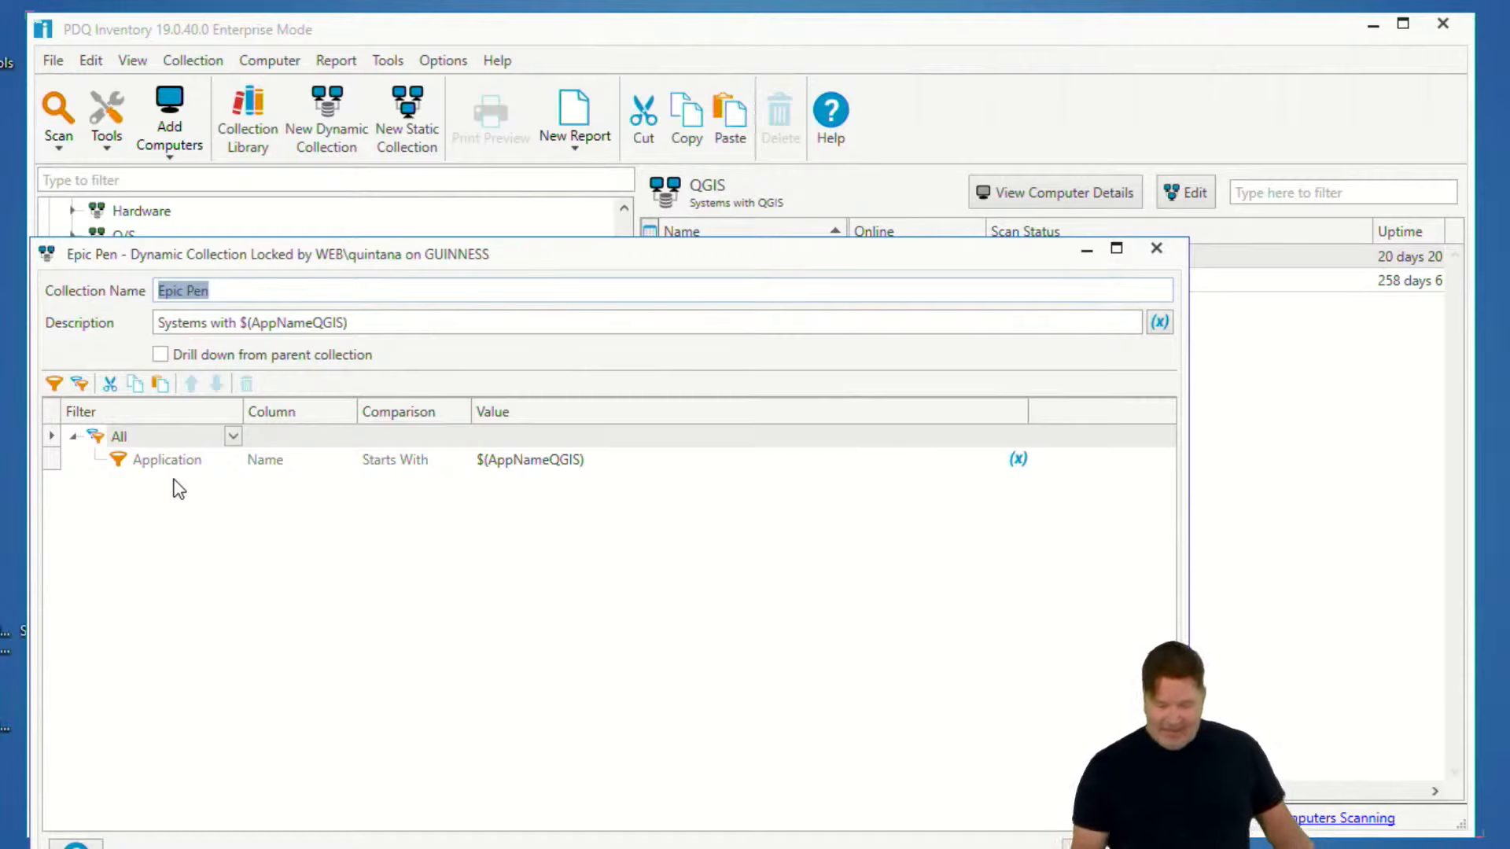
left_click(604, 464)
left_click_drag(578, 461, 480, 463)
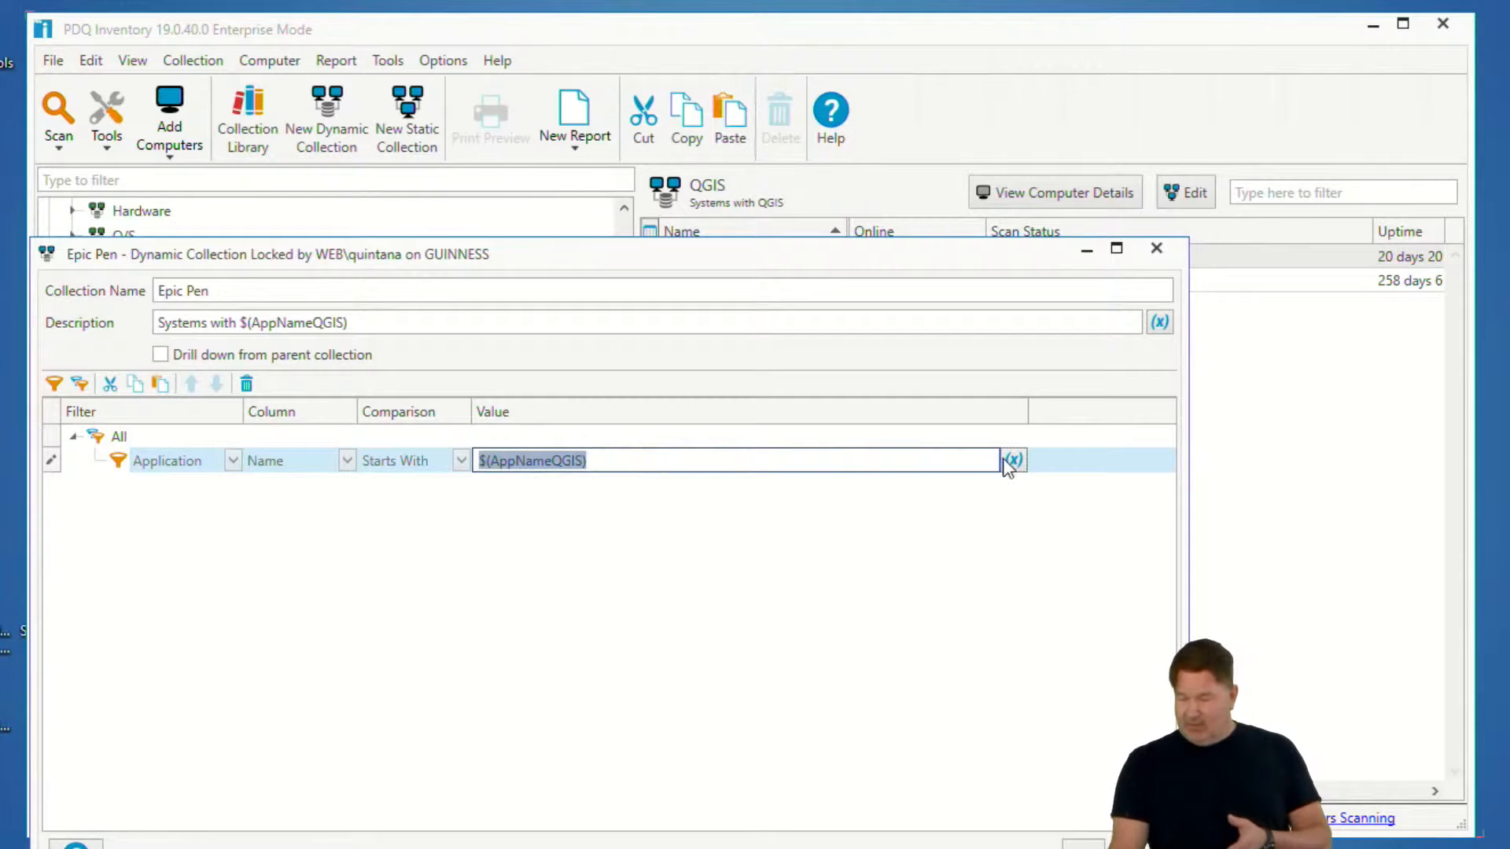
mouse_move(1017, 470)
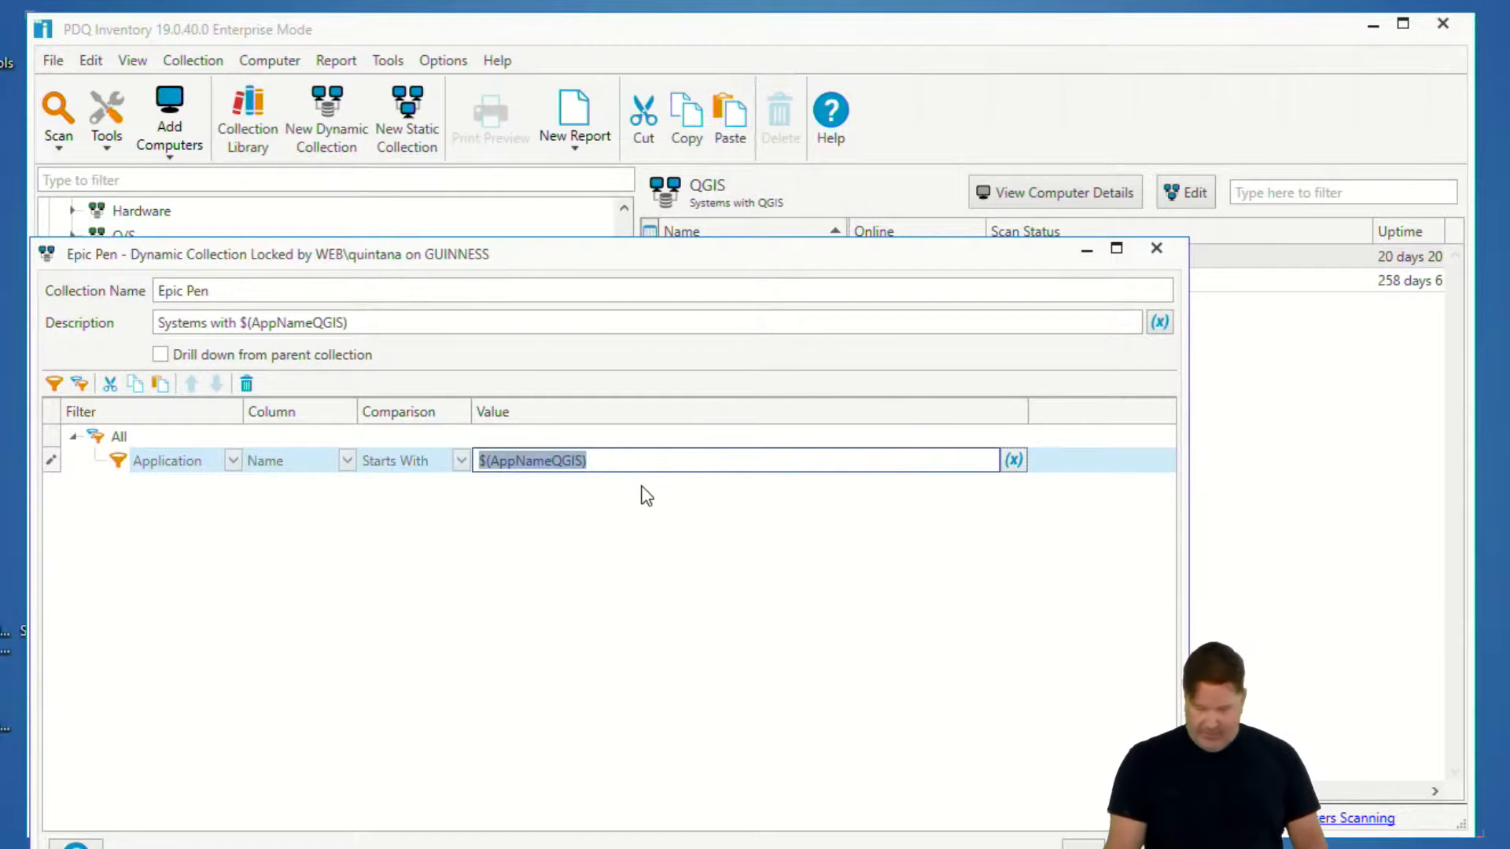
key("ctrl+v")
- Change the collection's description to Systems with Epic Pen and save the collection
left_click_drag(243, 319, 442, 326)
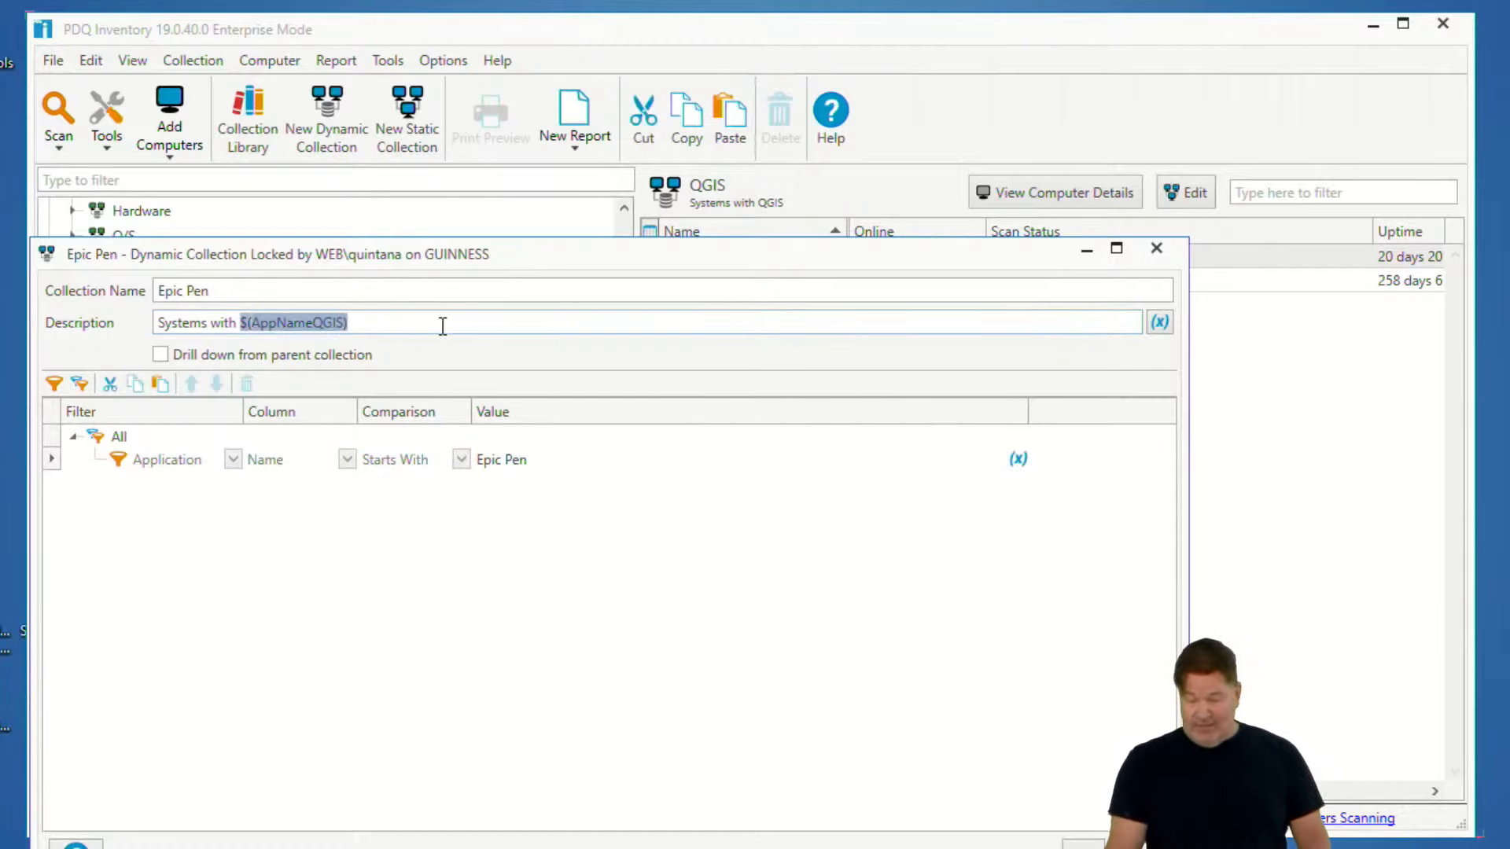
key("ctrl+v")
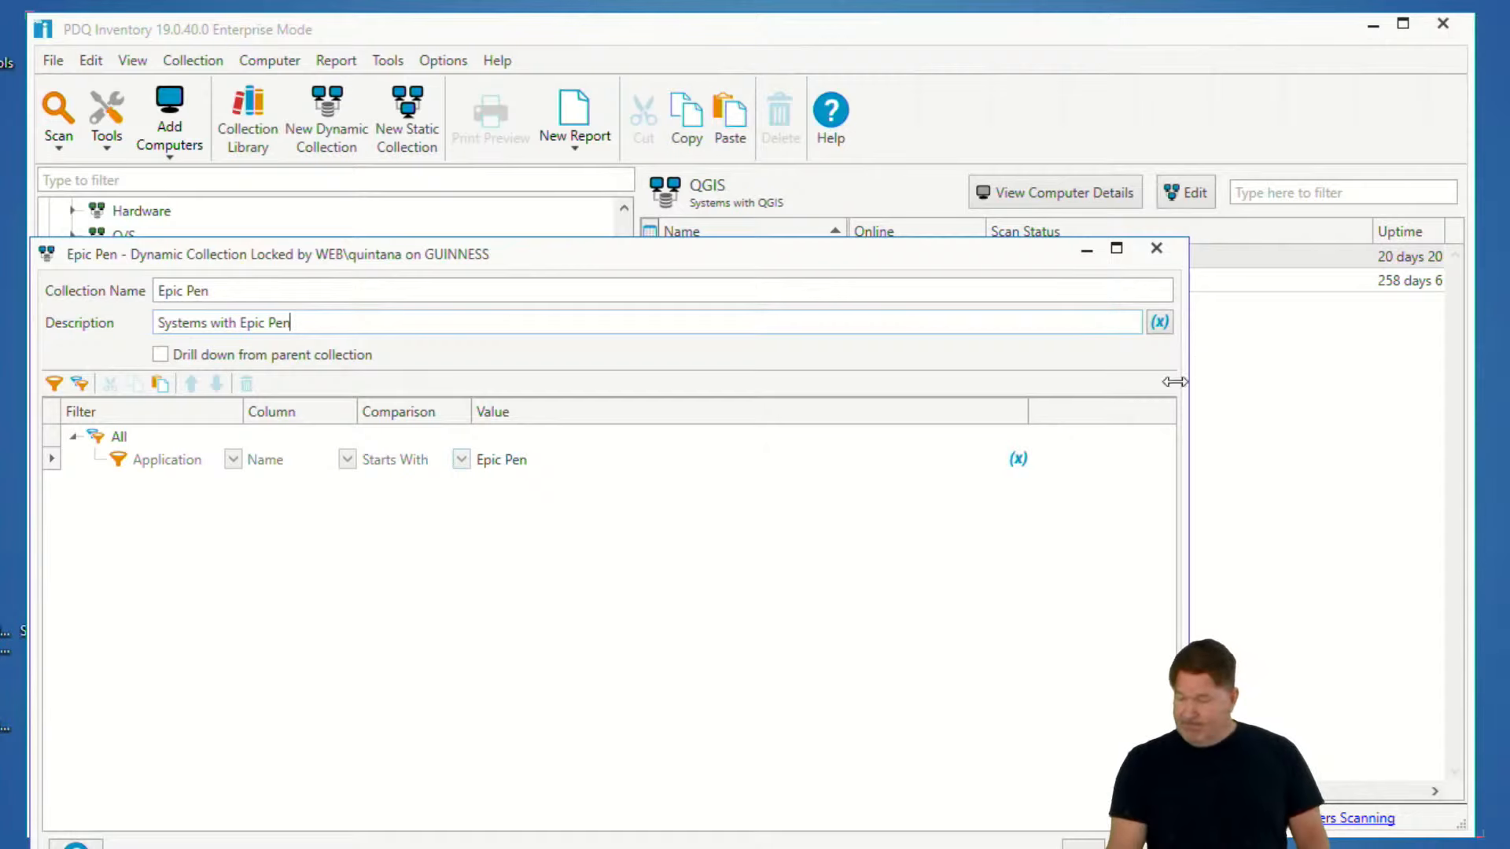
left_click(1081, 847)
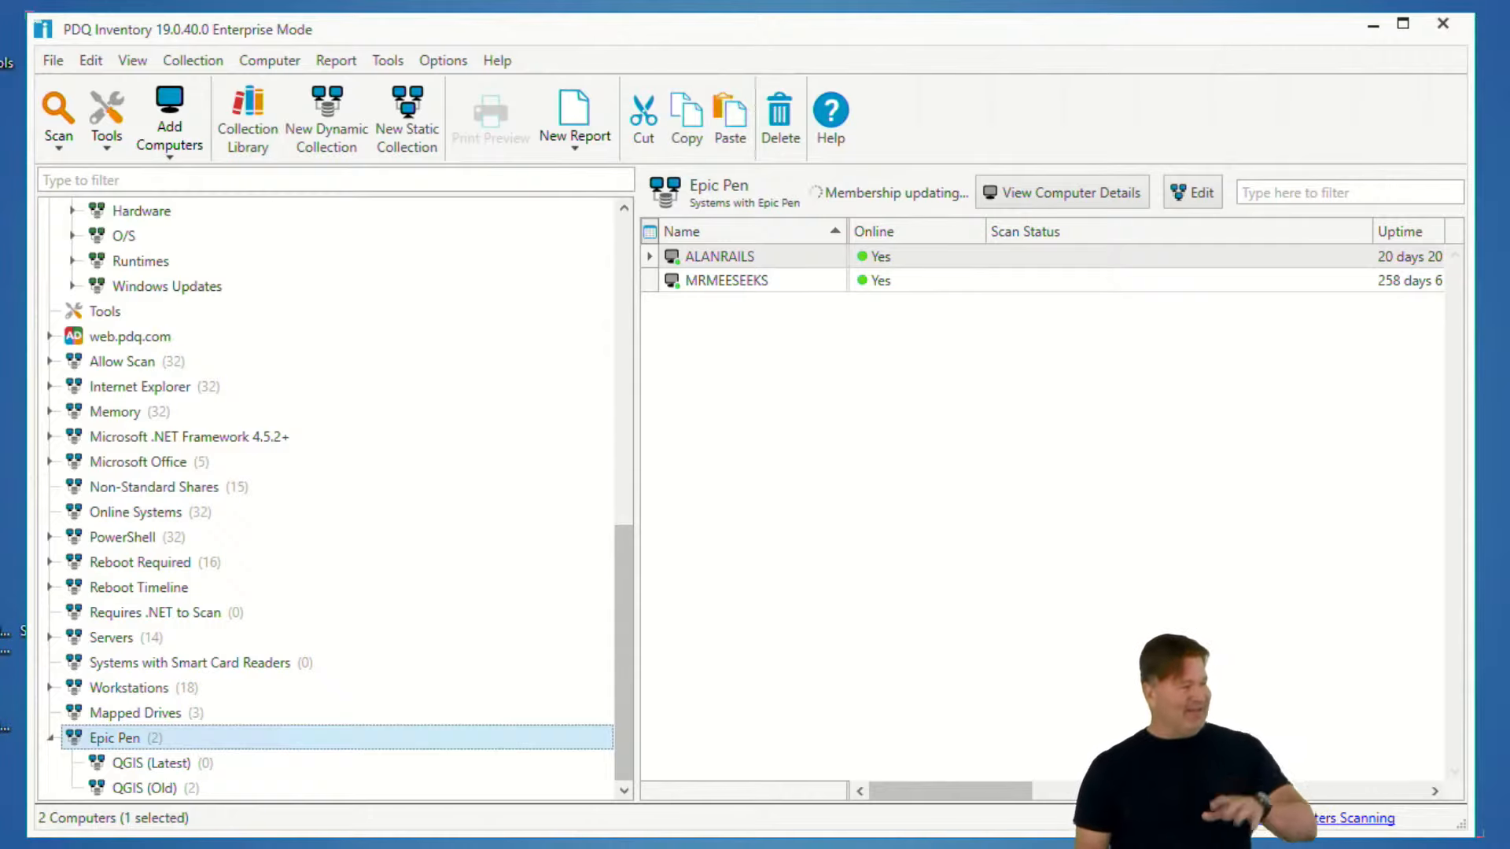
- Open the QGIS (Latest) collection under Epic Pen and rename it Epic Pen (Latest)
left_click(143, 764)
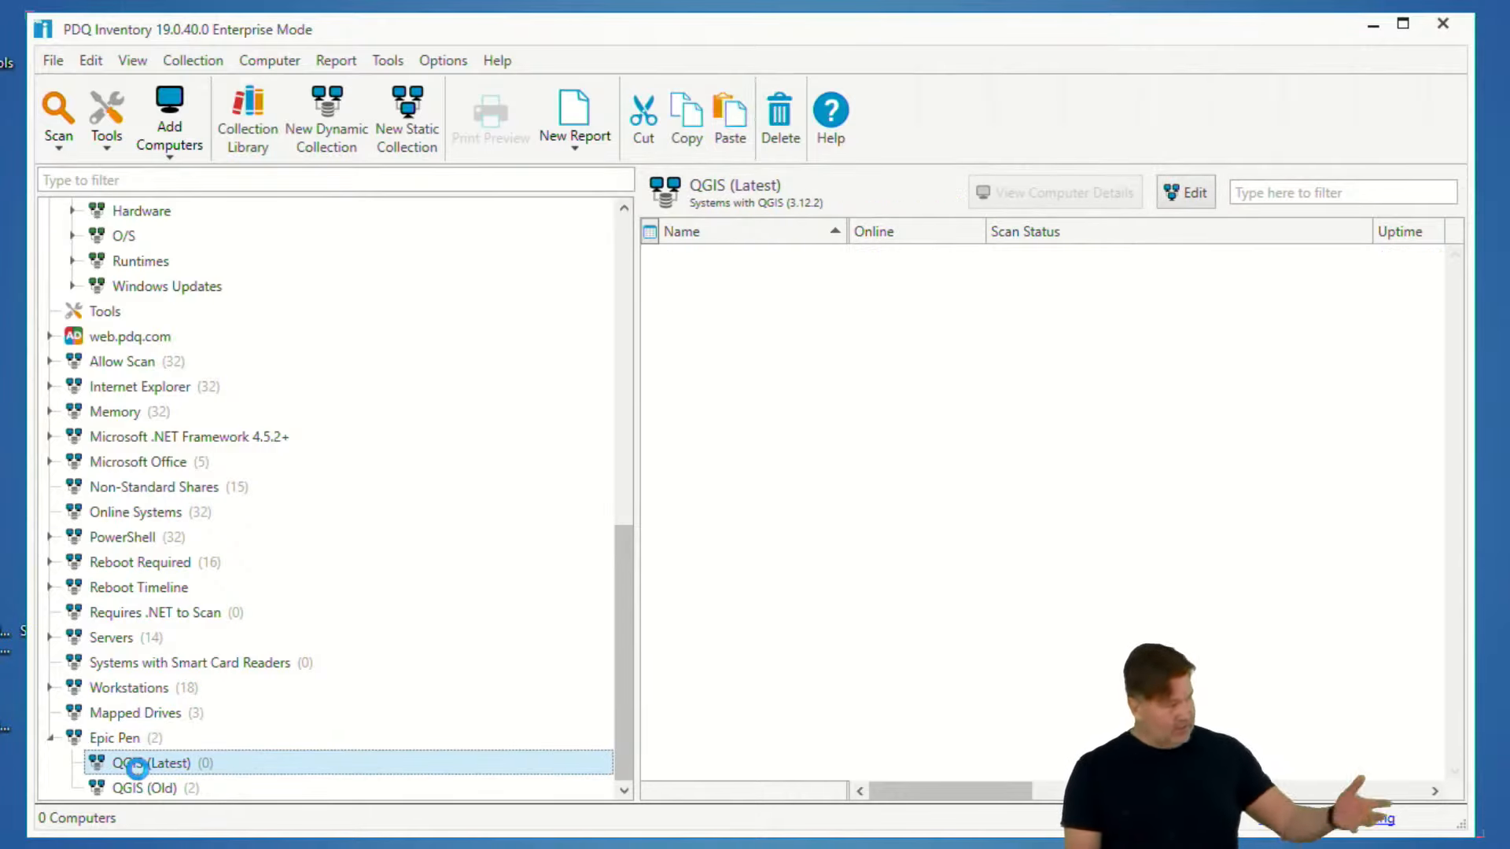
double_click(137, 764)
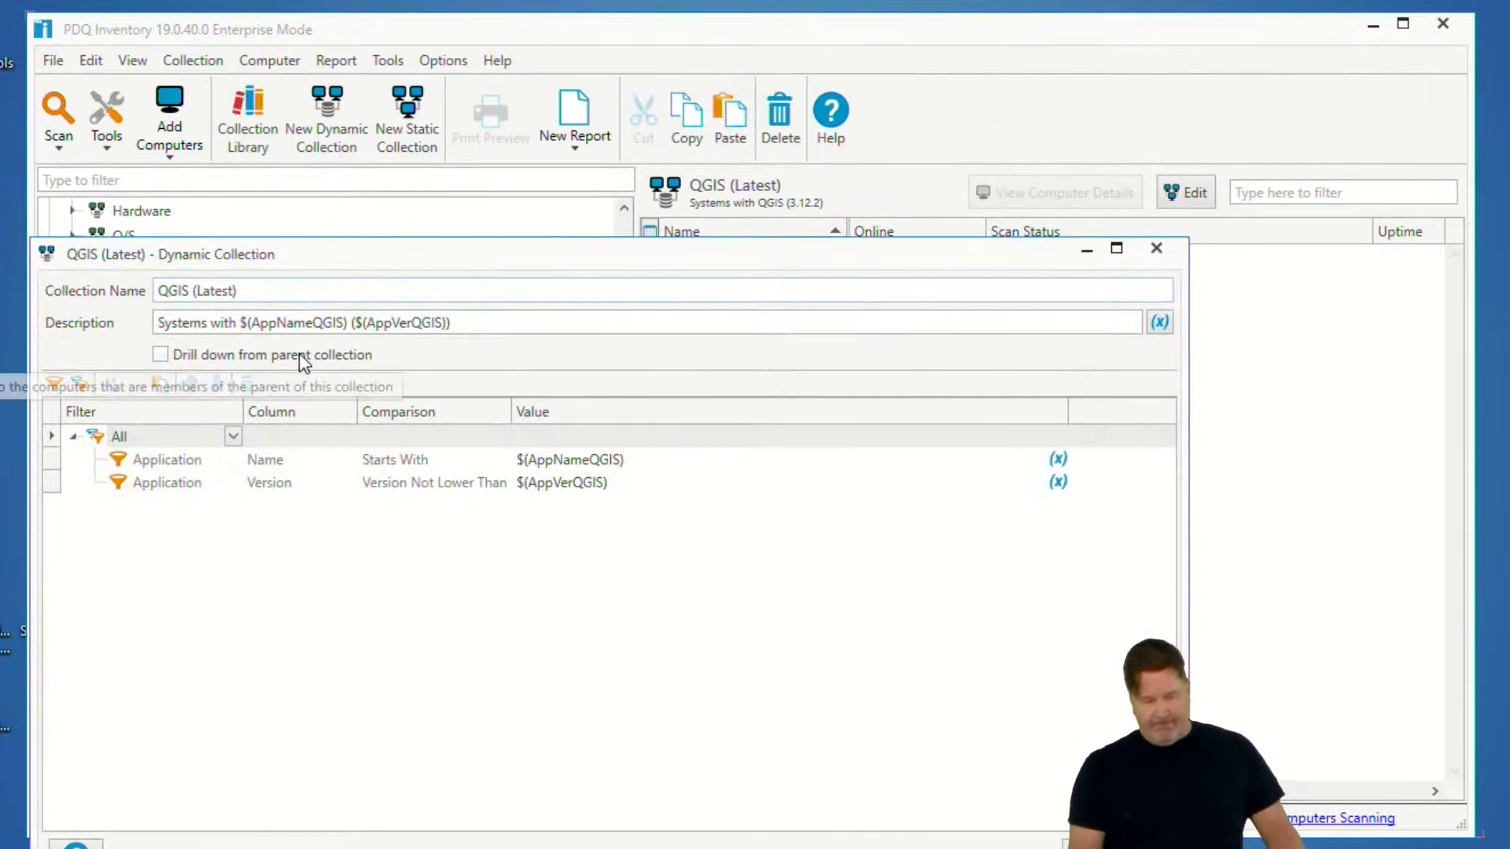
left_click_drag(189, 290, 100, 285)
left_click_drag(559, 248, 709, 108)
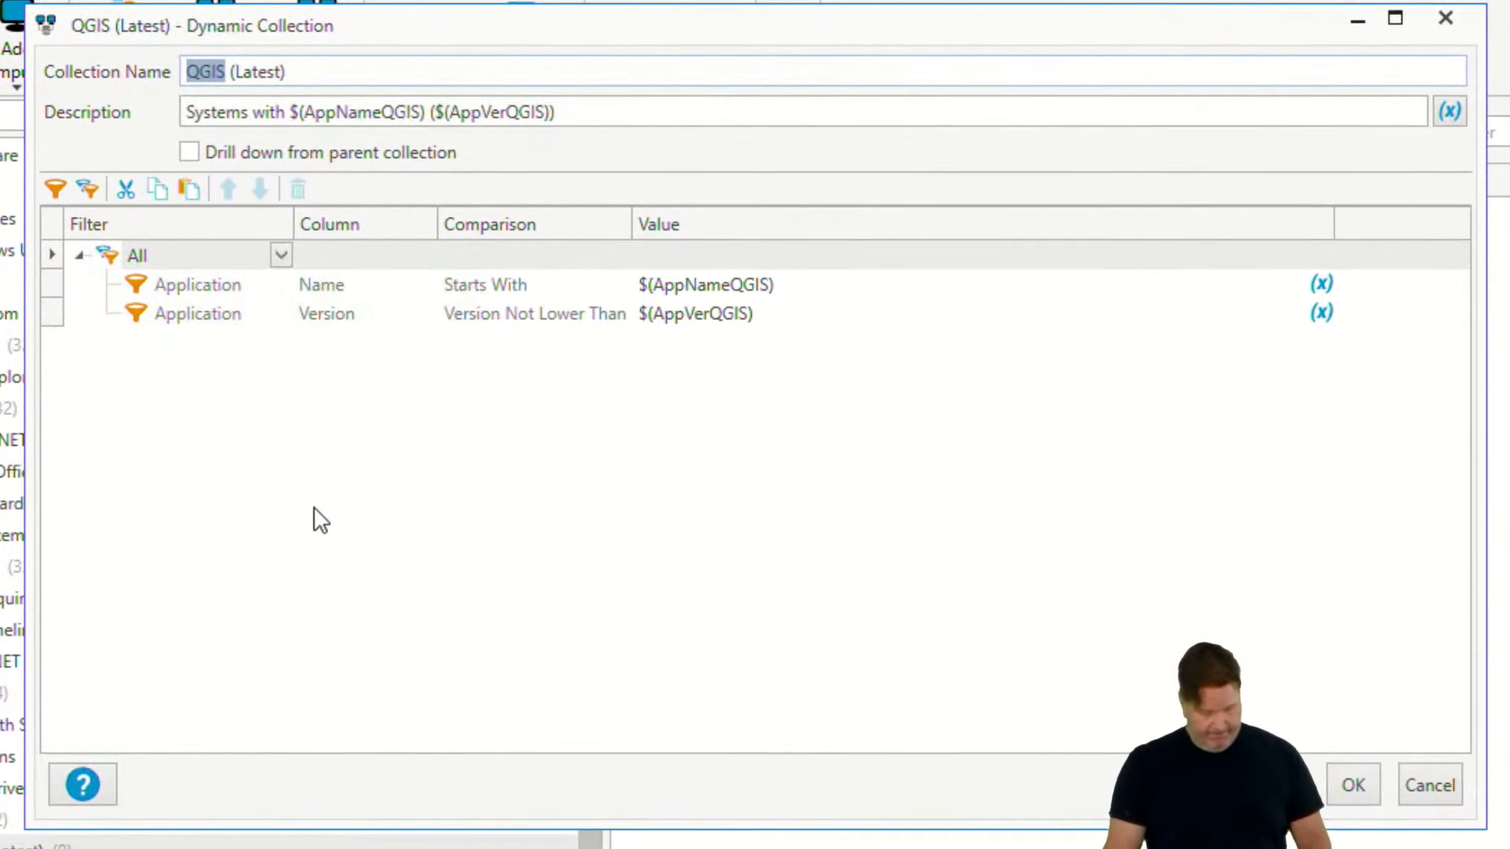
key("ctrl+v")
- Replace the $(AppNameQGIS) variable with Epic Pen in both the Application Name filter and the description
left_click(281, 112)
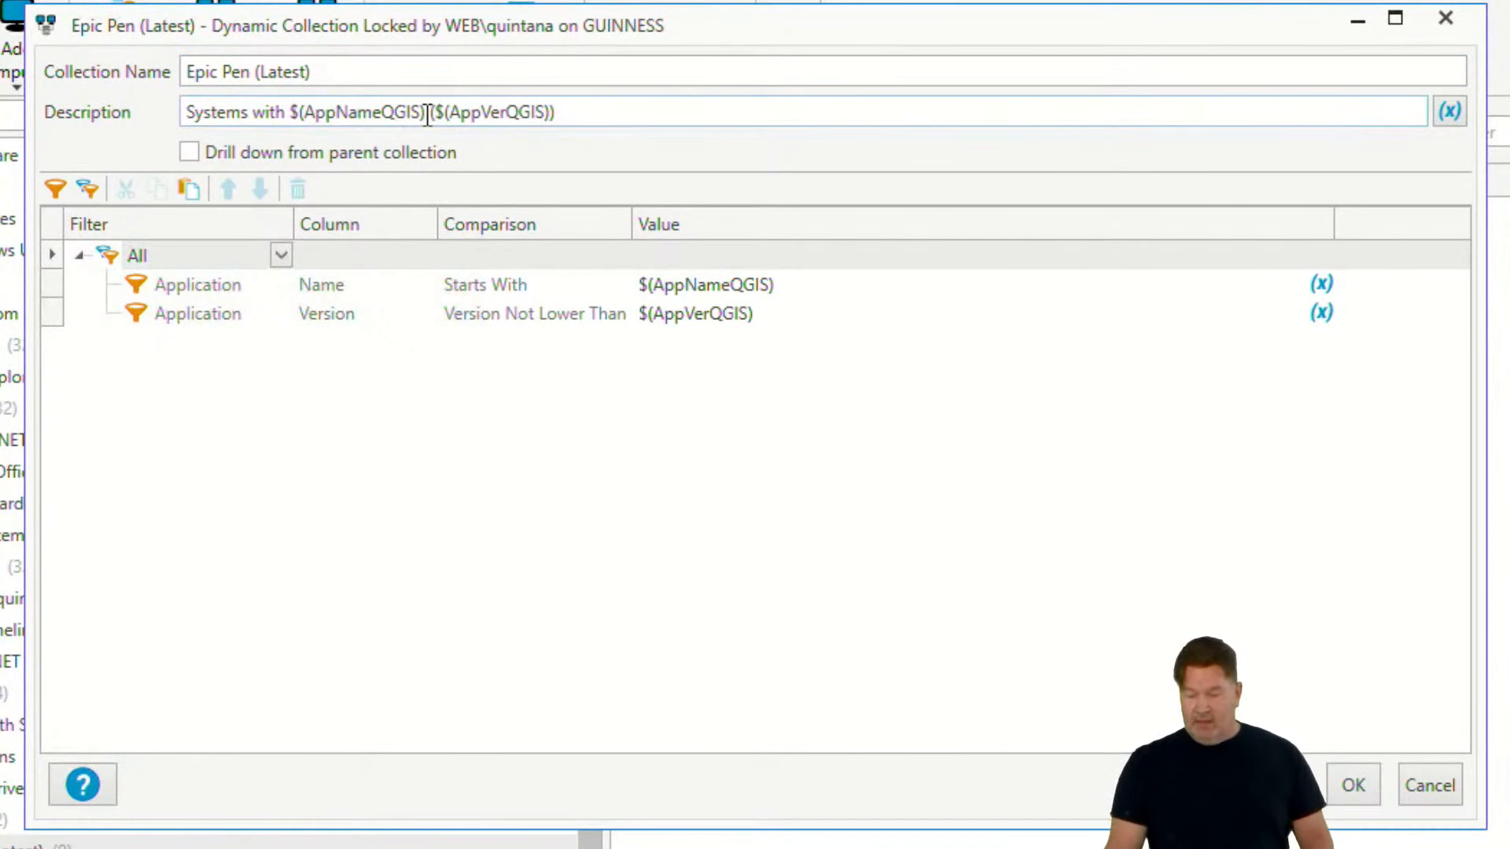
left_click(857, 289)
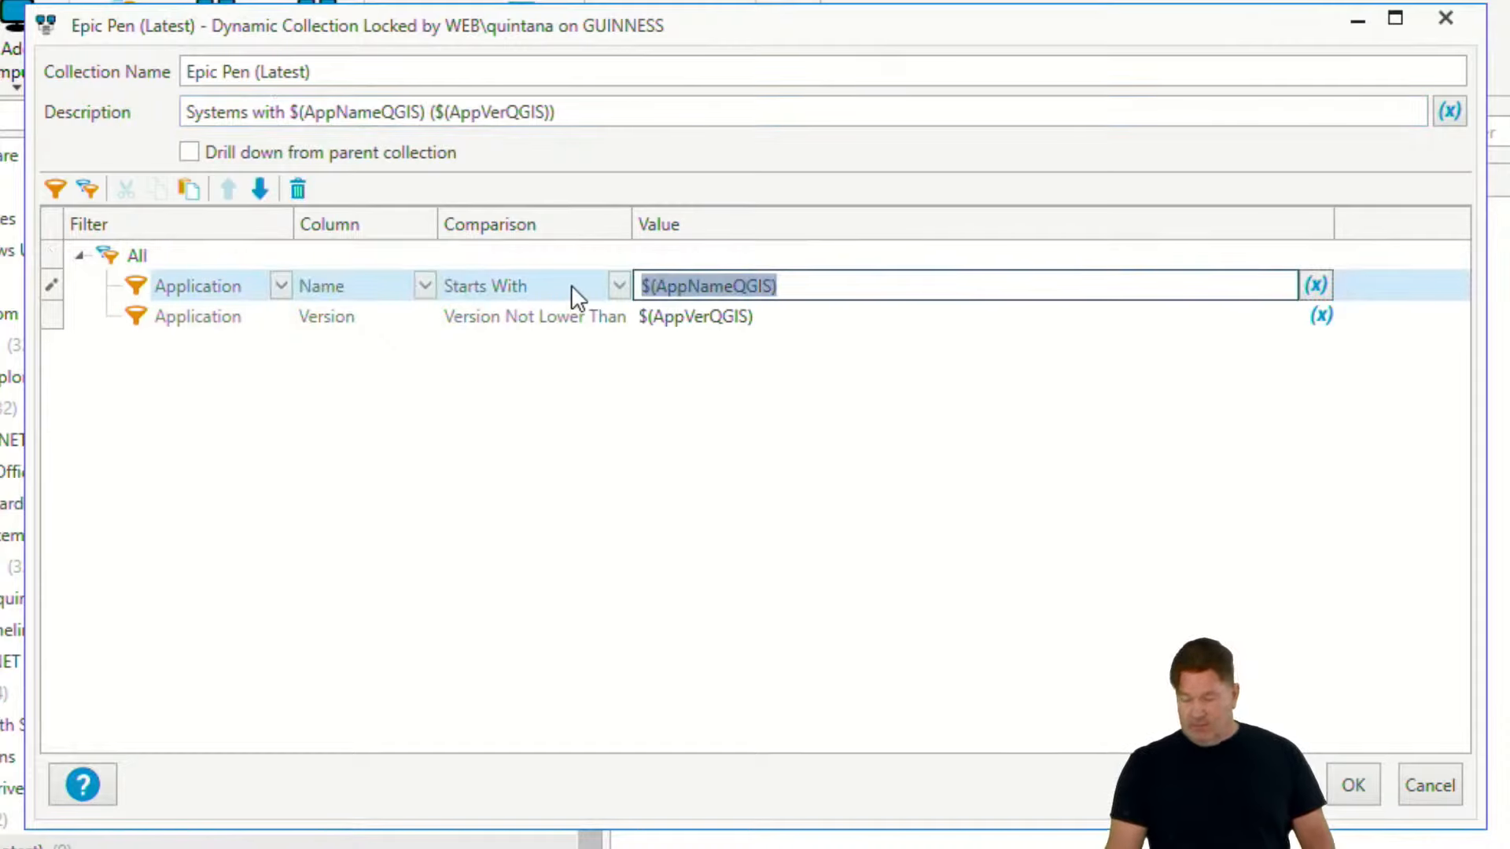
key("ctrl+v")
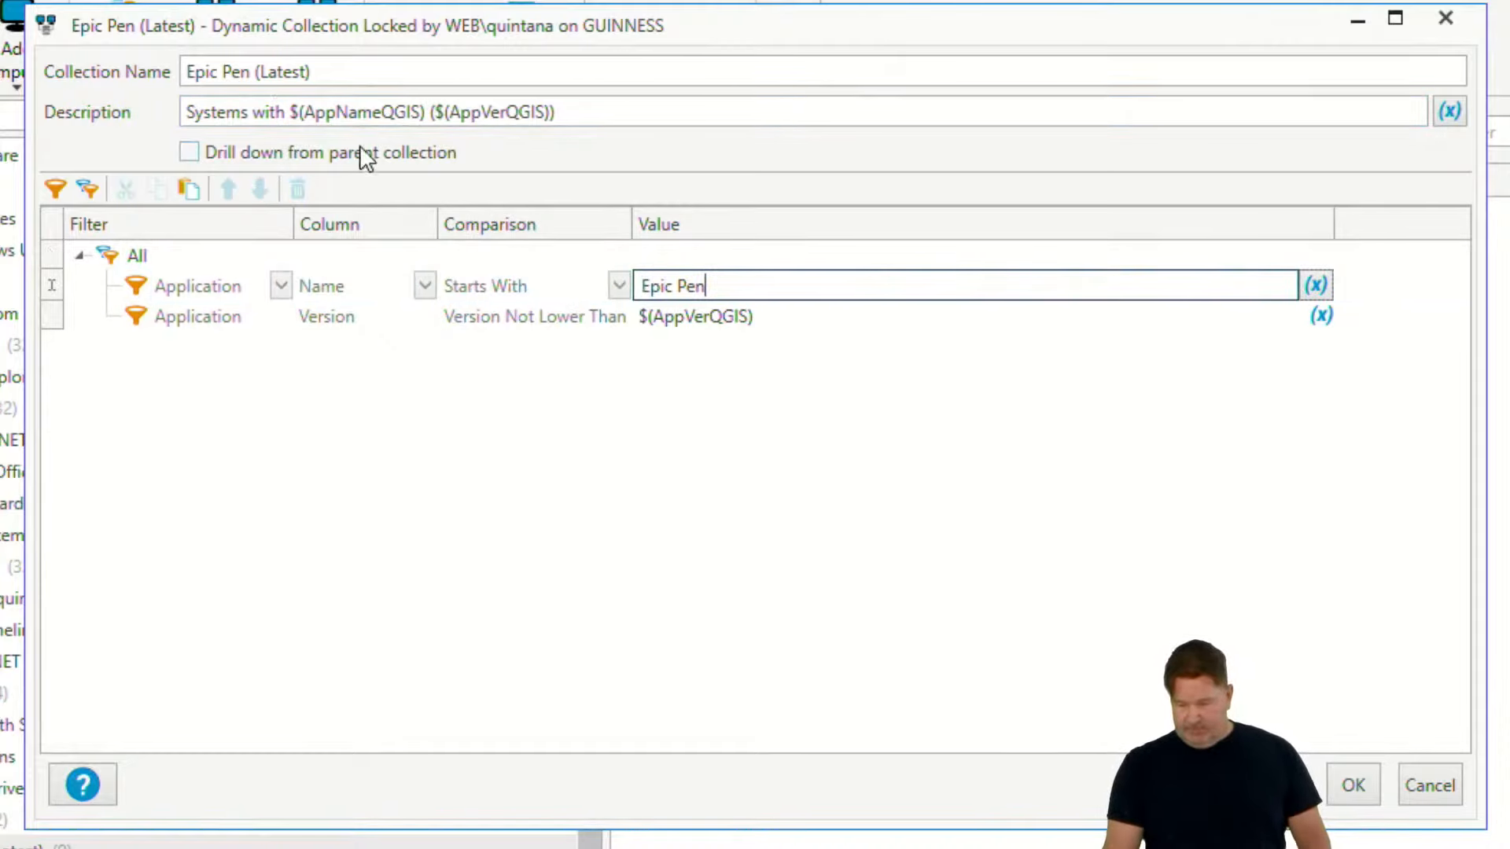
left_click_drag(426, 113, 288, 114)
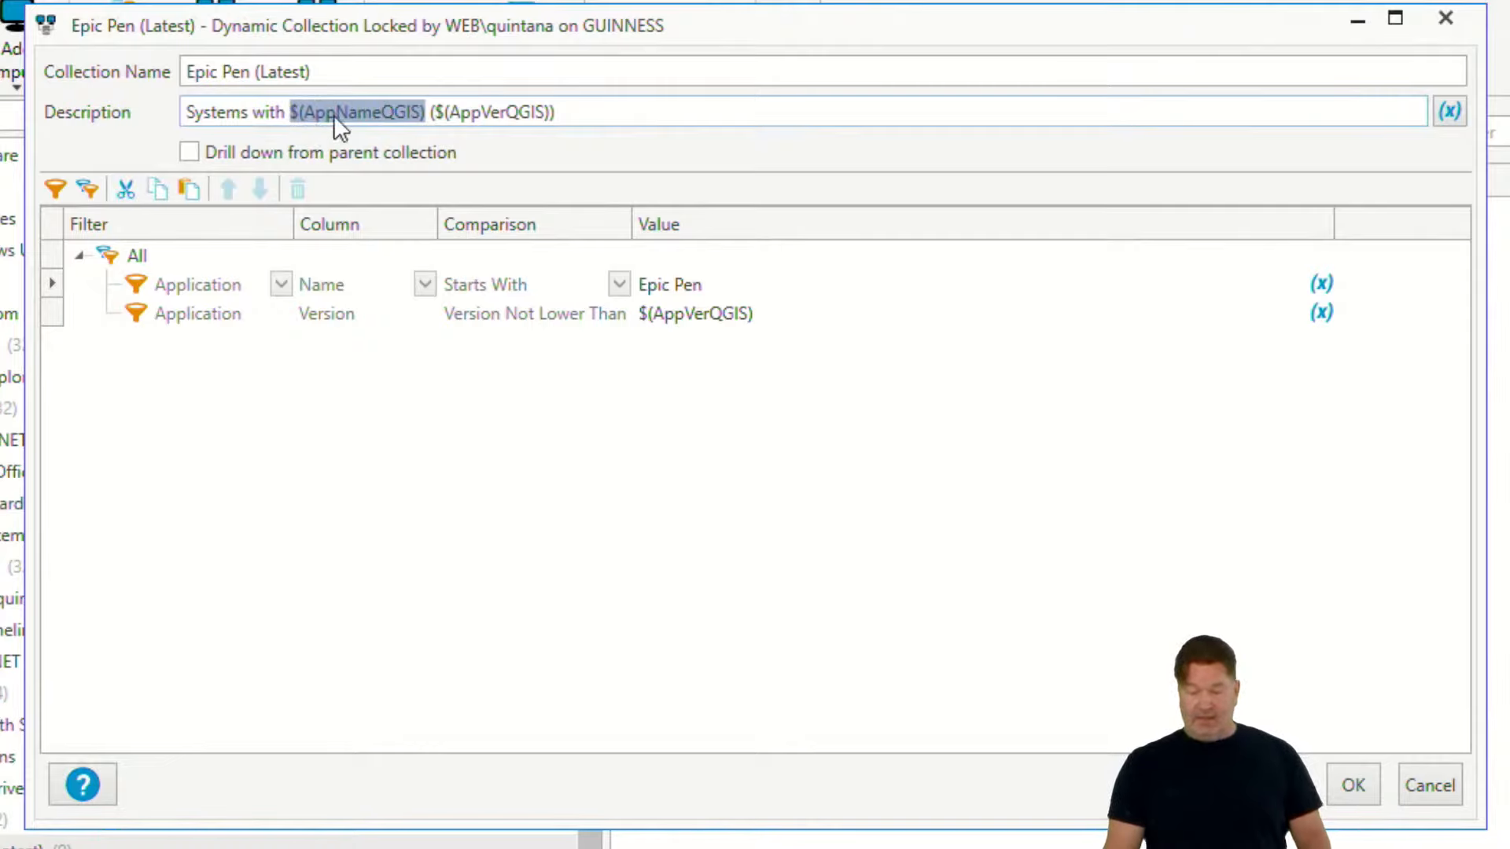
key("ctrl+v")
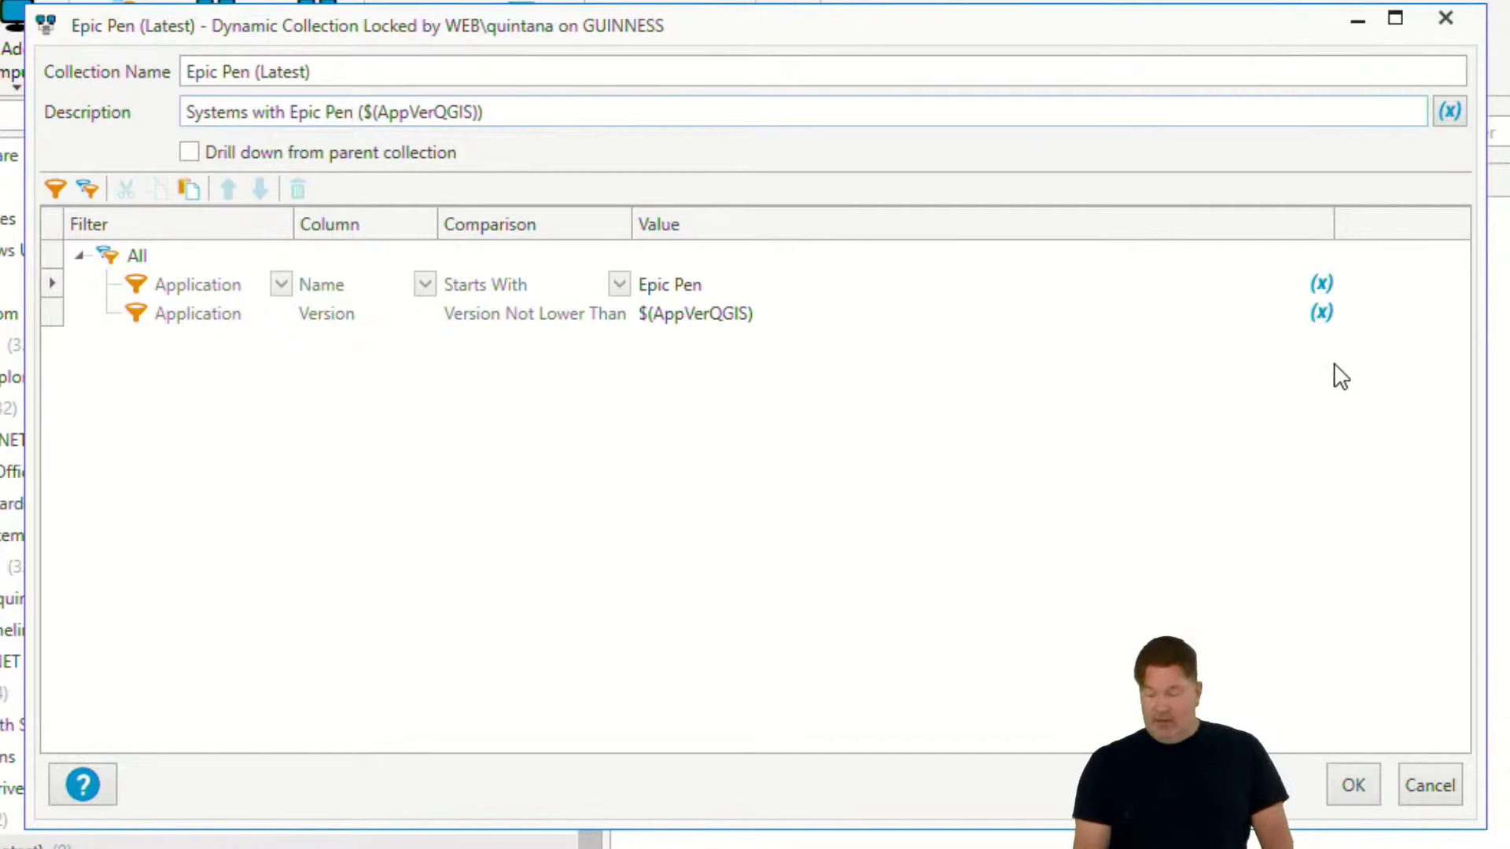
- Replace the Application Version filter's value with the custom variable @(EpicPenVer)
left_click(1321, 313)
mouse_move(1298, 351)
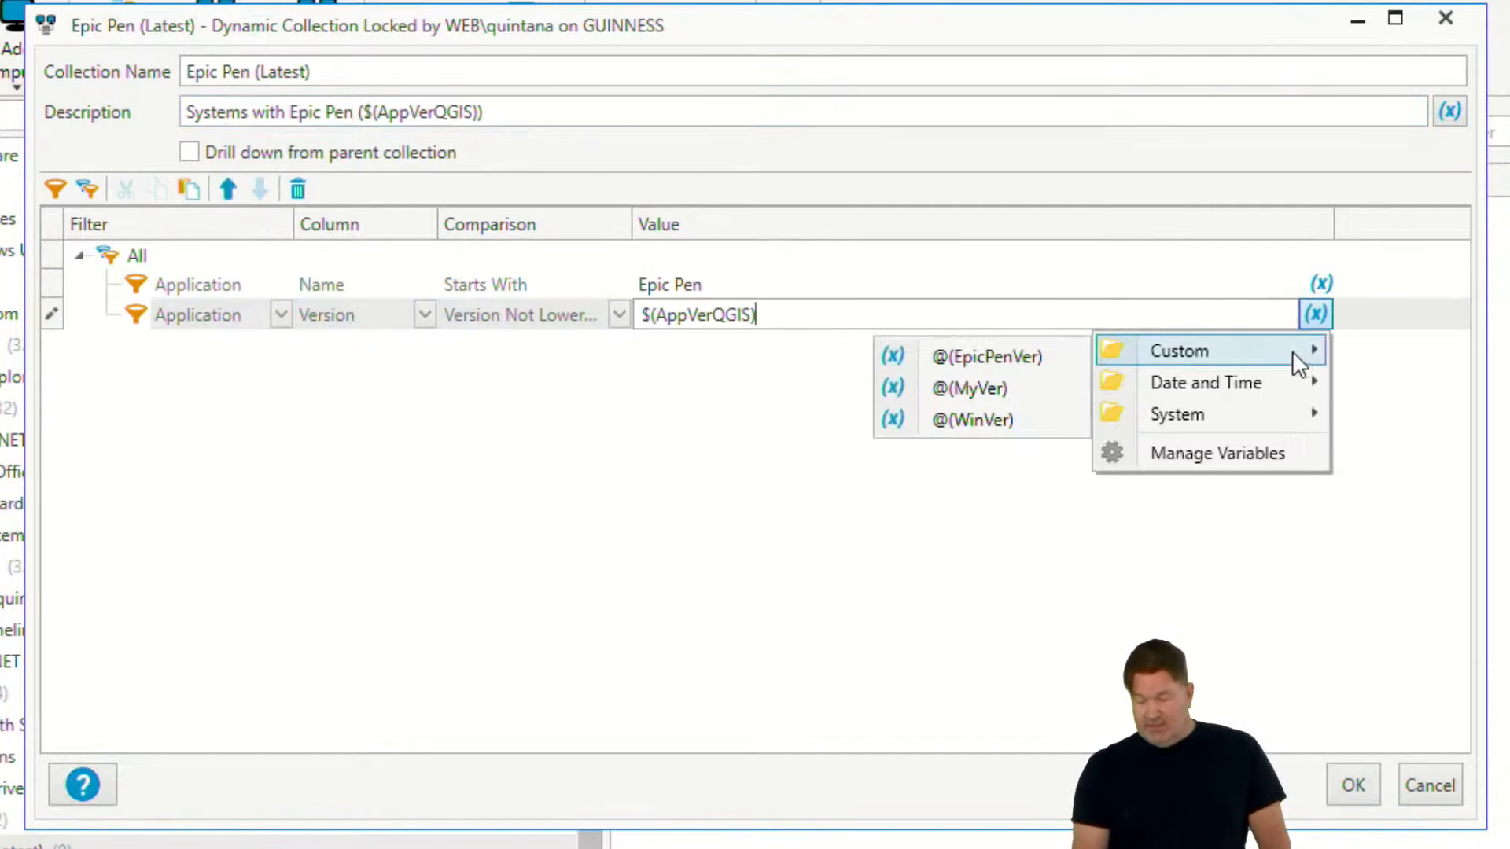
left_click(1046, 358)
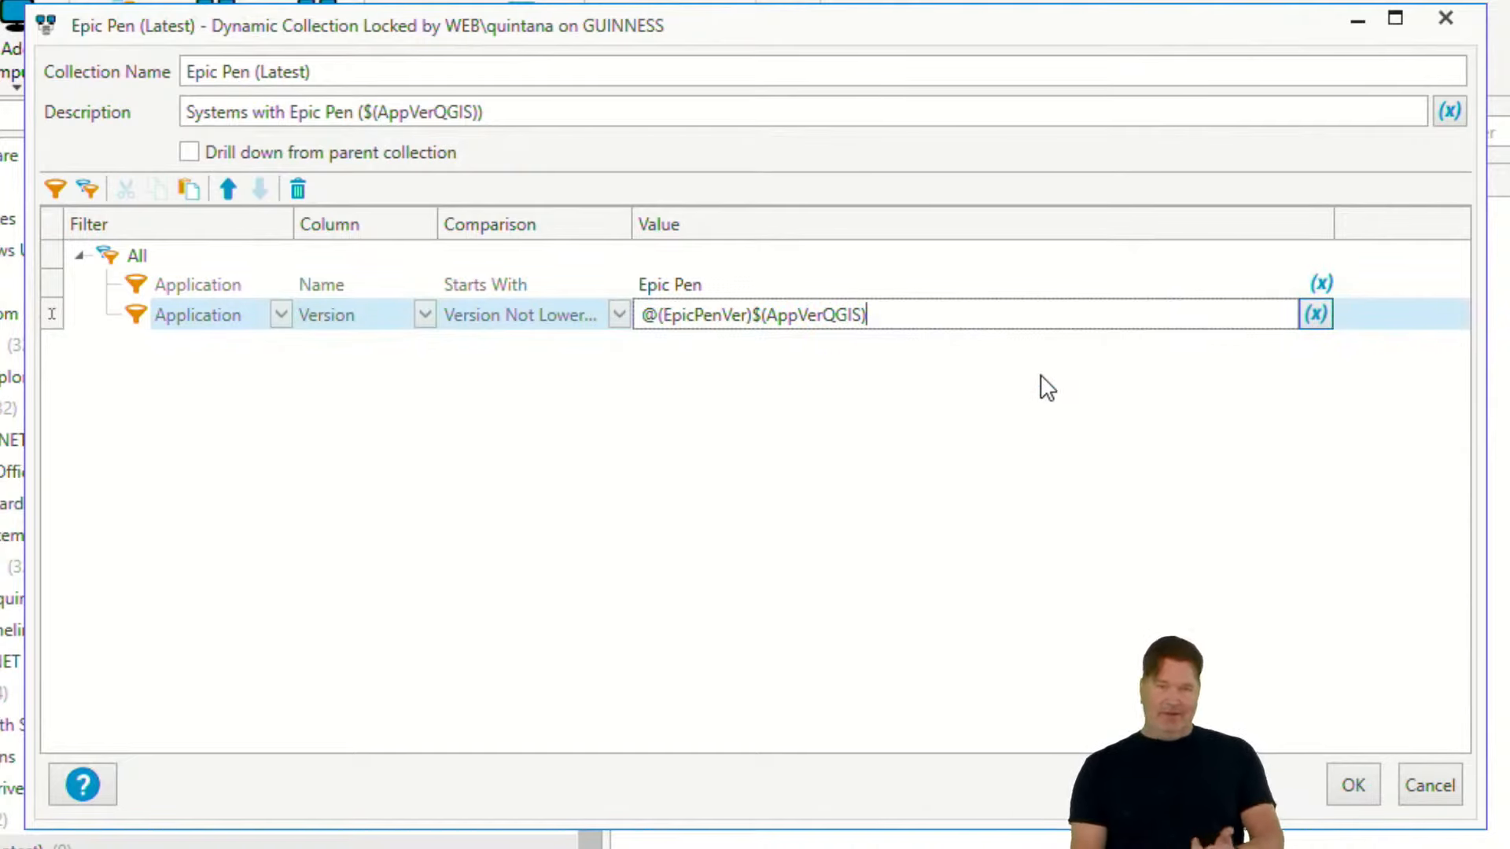
key("ctrl+a")
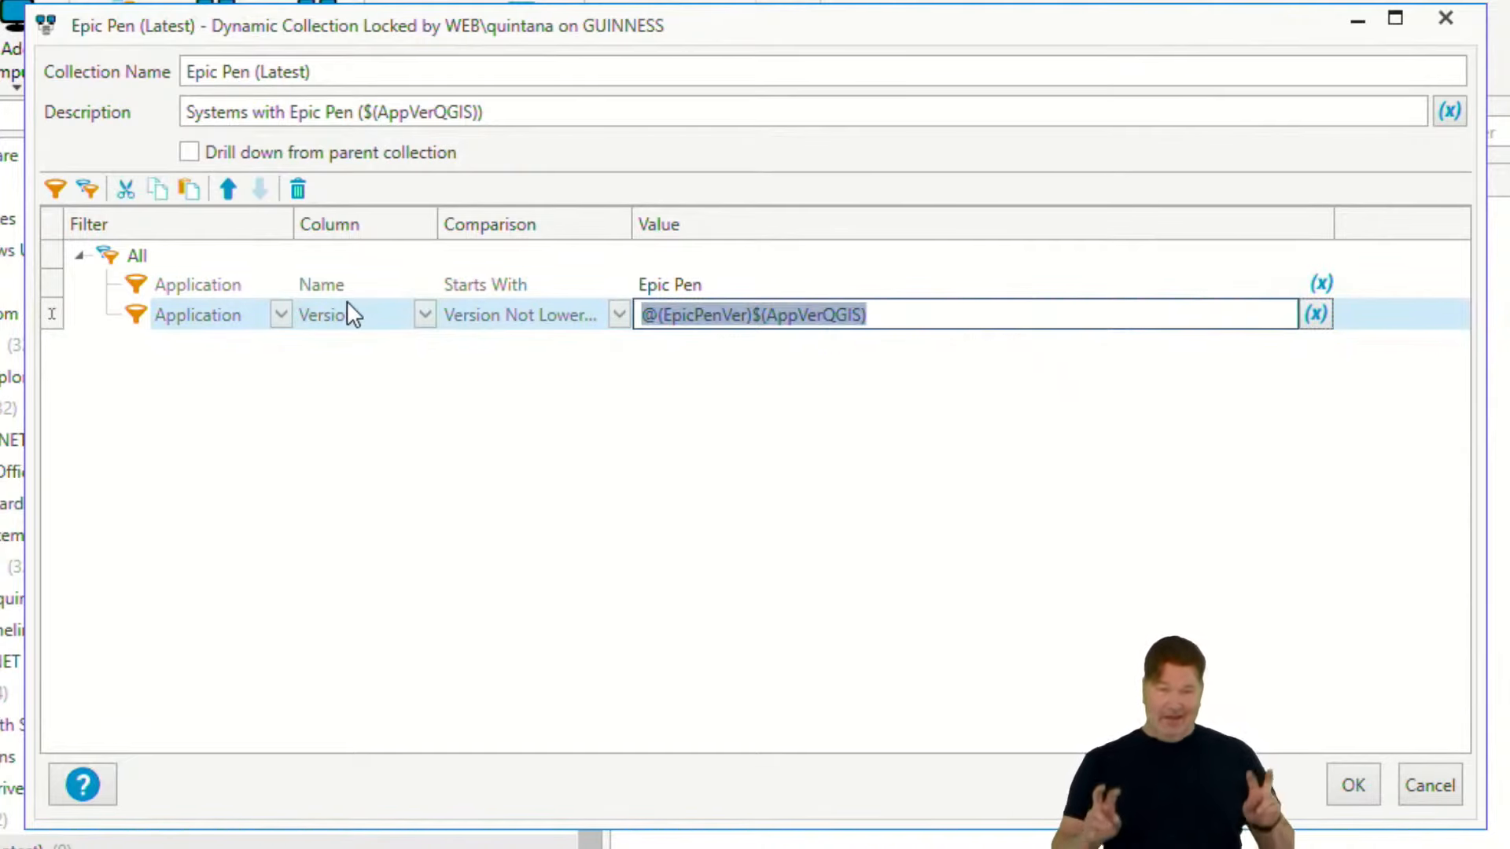
key("Delete")
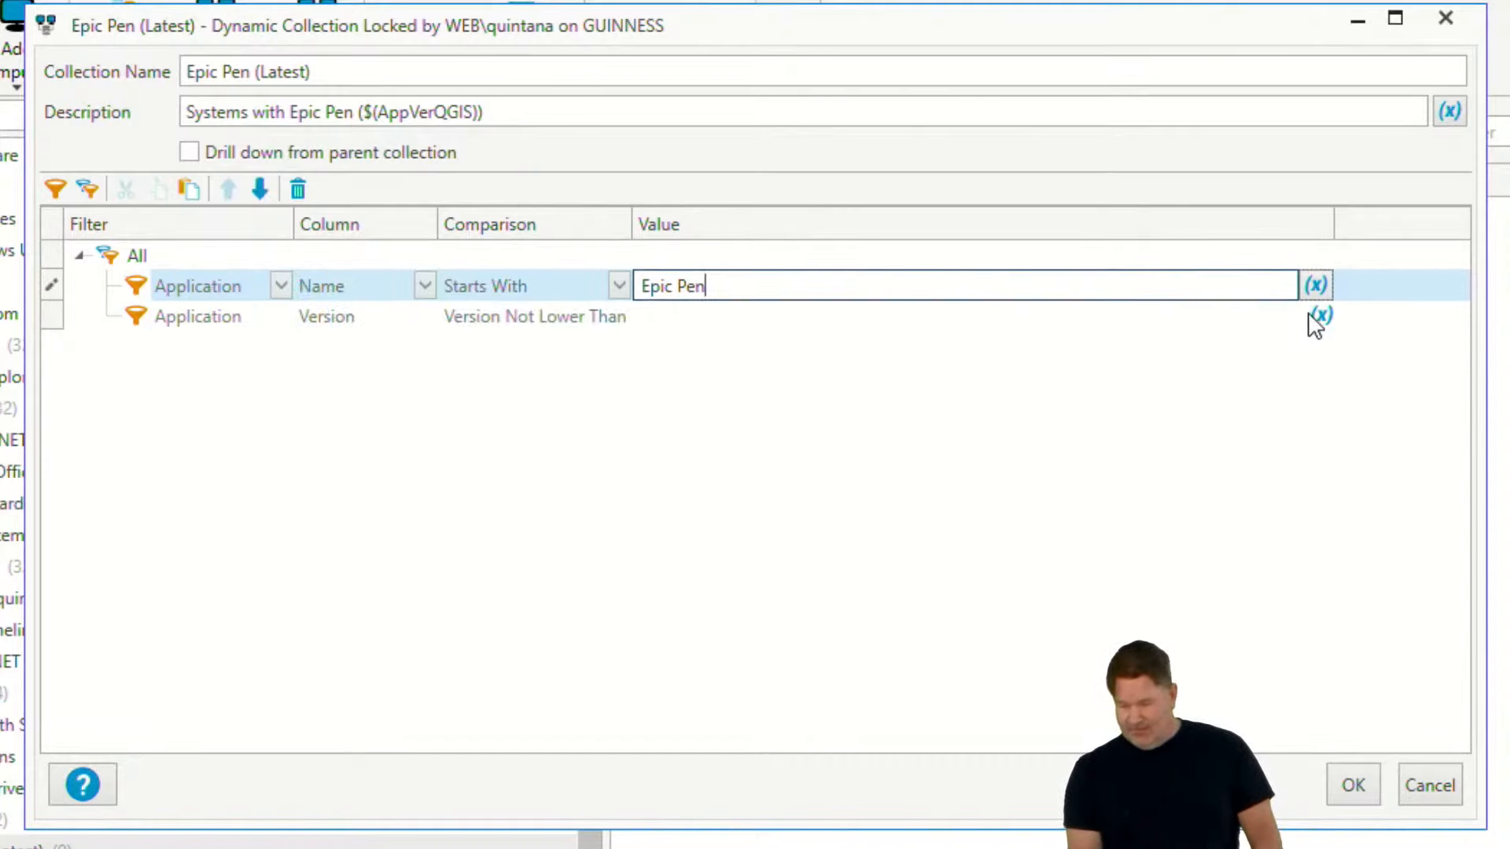
left_click(1315, 314)
mouse_move(1153, 356)
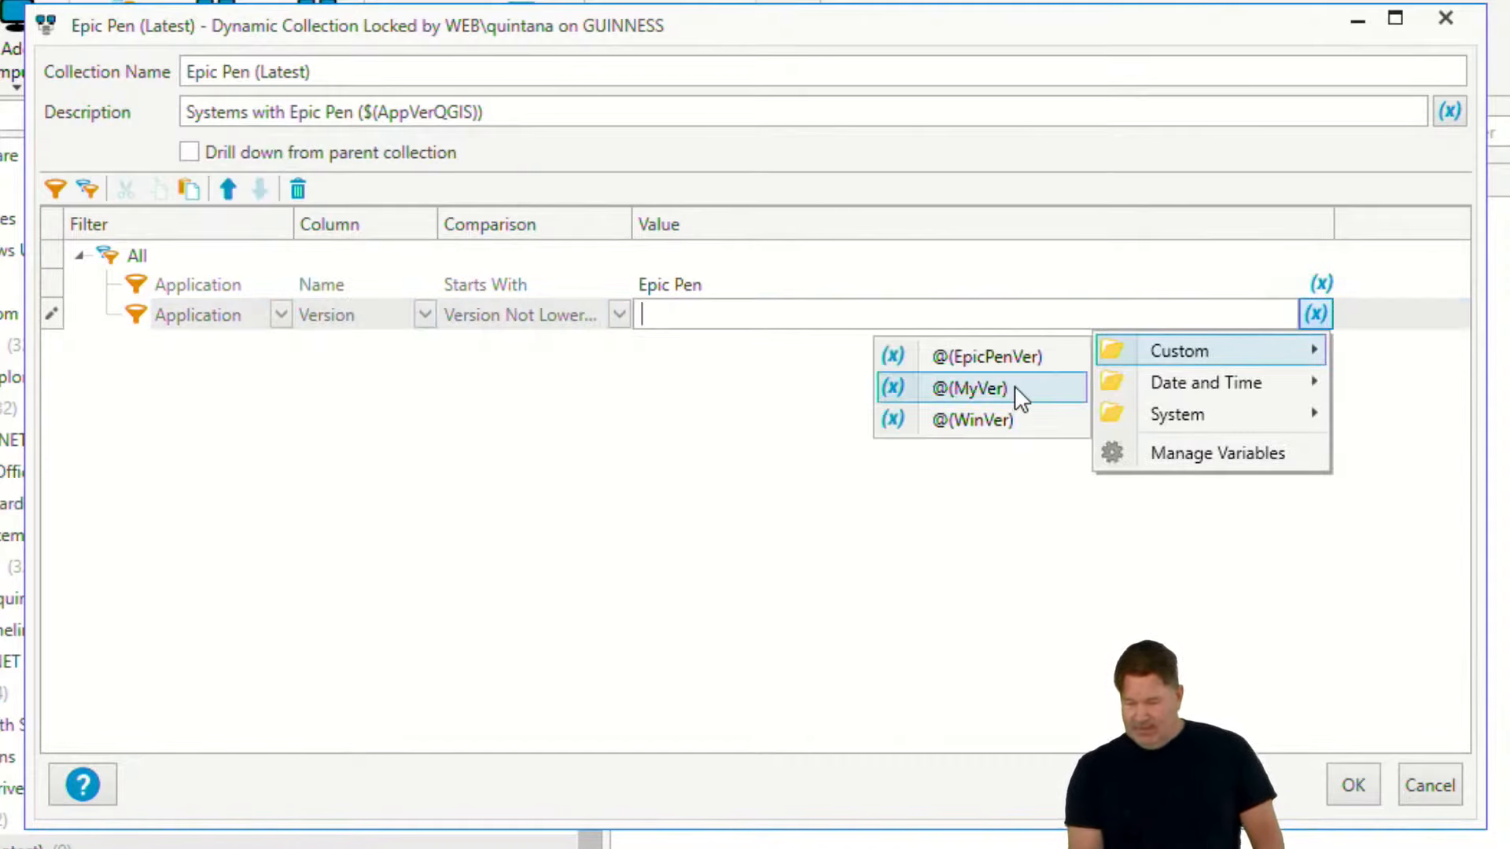
left_click(993, 356)
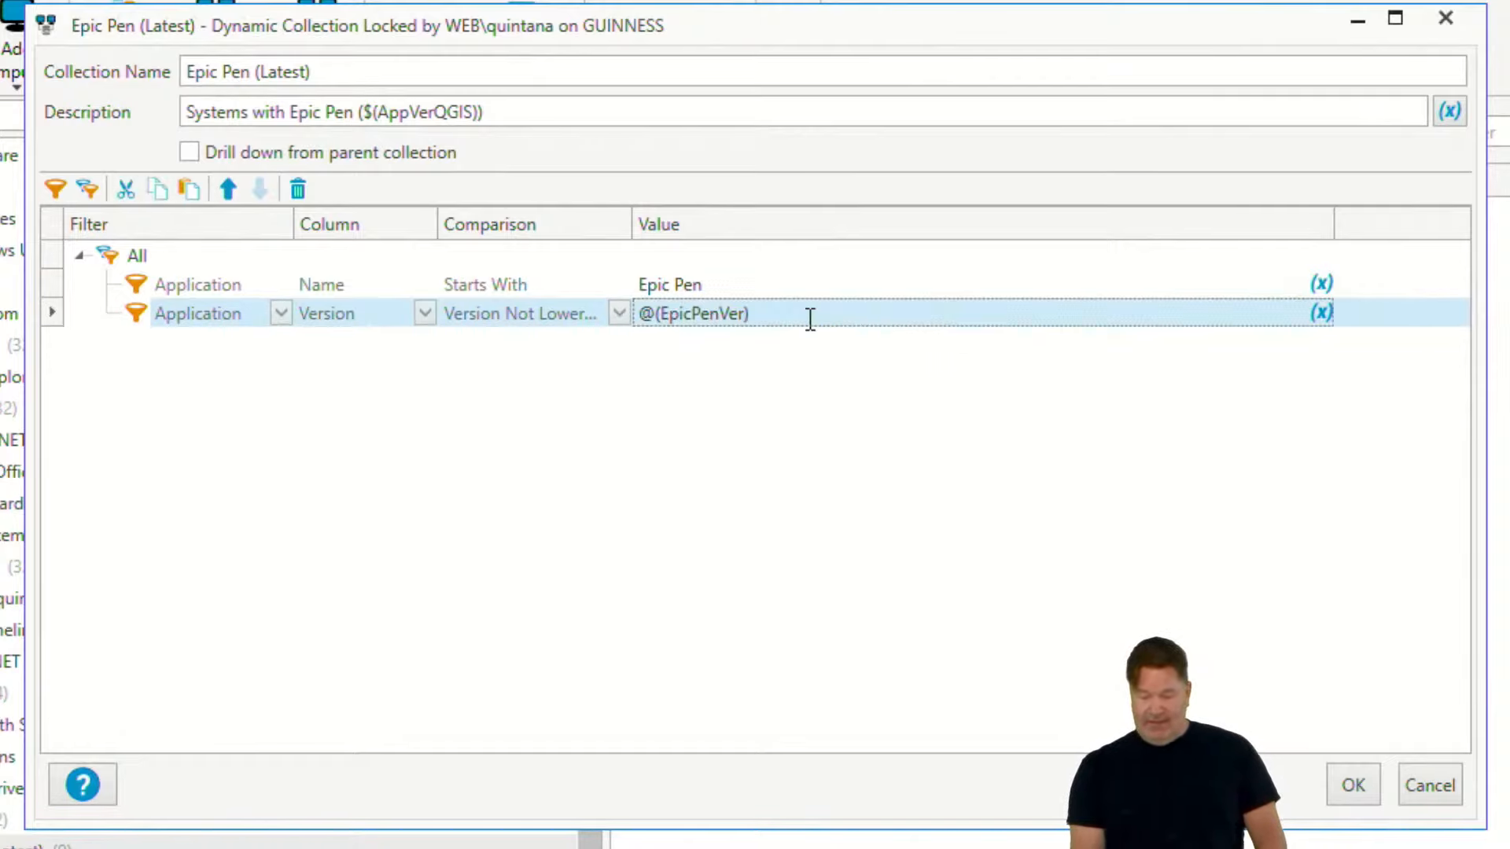
- Replace $(AppVerQGIS) in the description with @(EpicPenVer) and save the Epic Pen (Latest) collection
left_click_drag(810, 323, 550, 304)
key("ctrl+c")
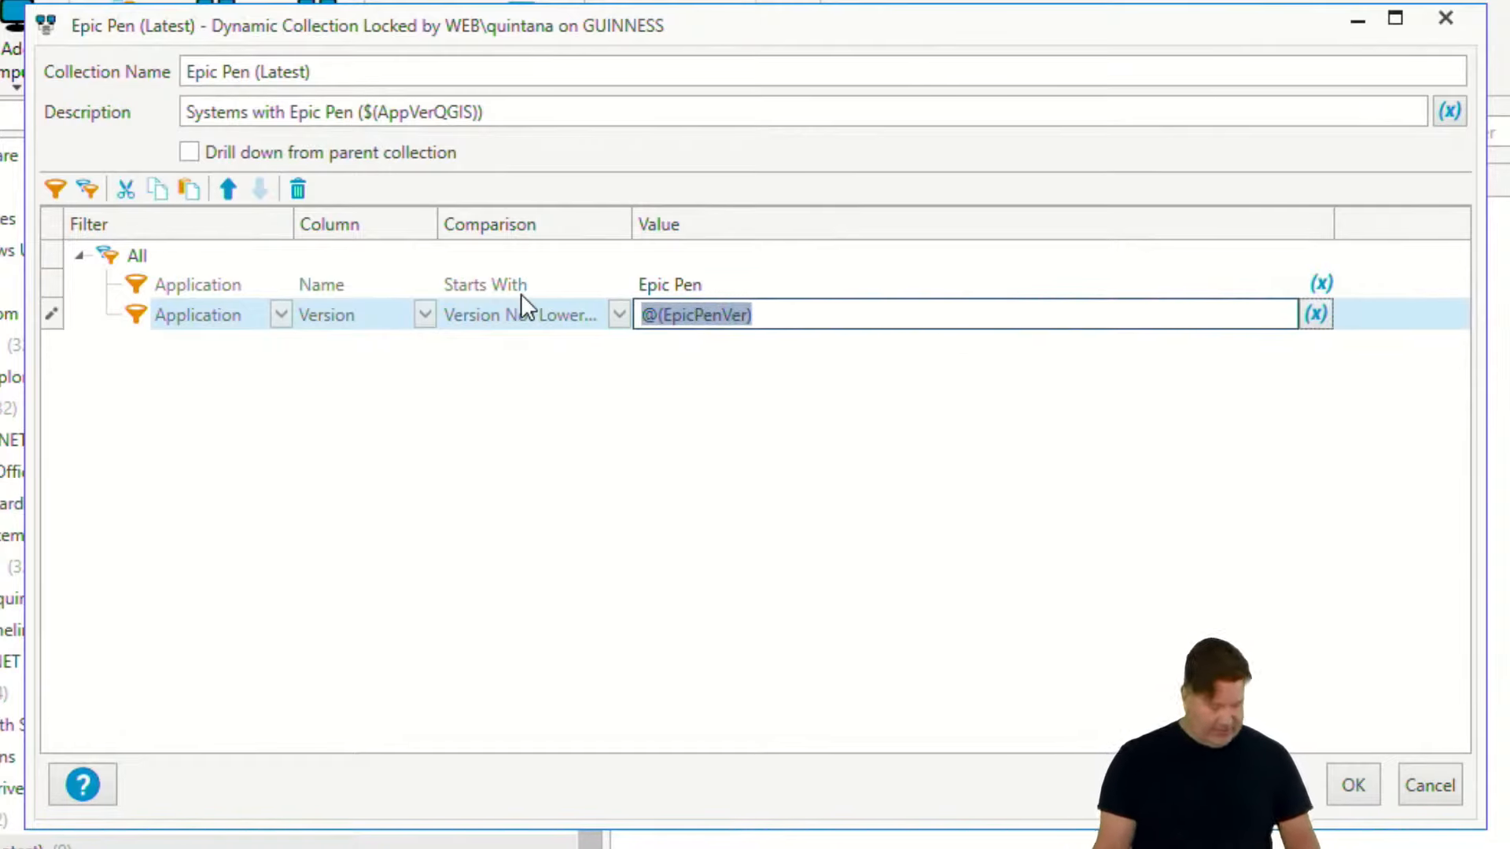
left_click_drag(368, 112, 478, 118)
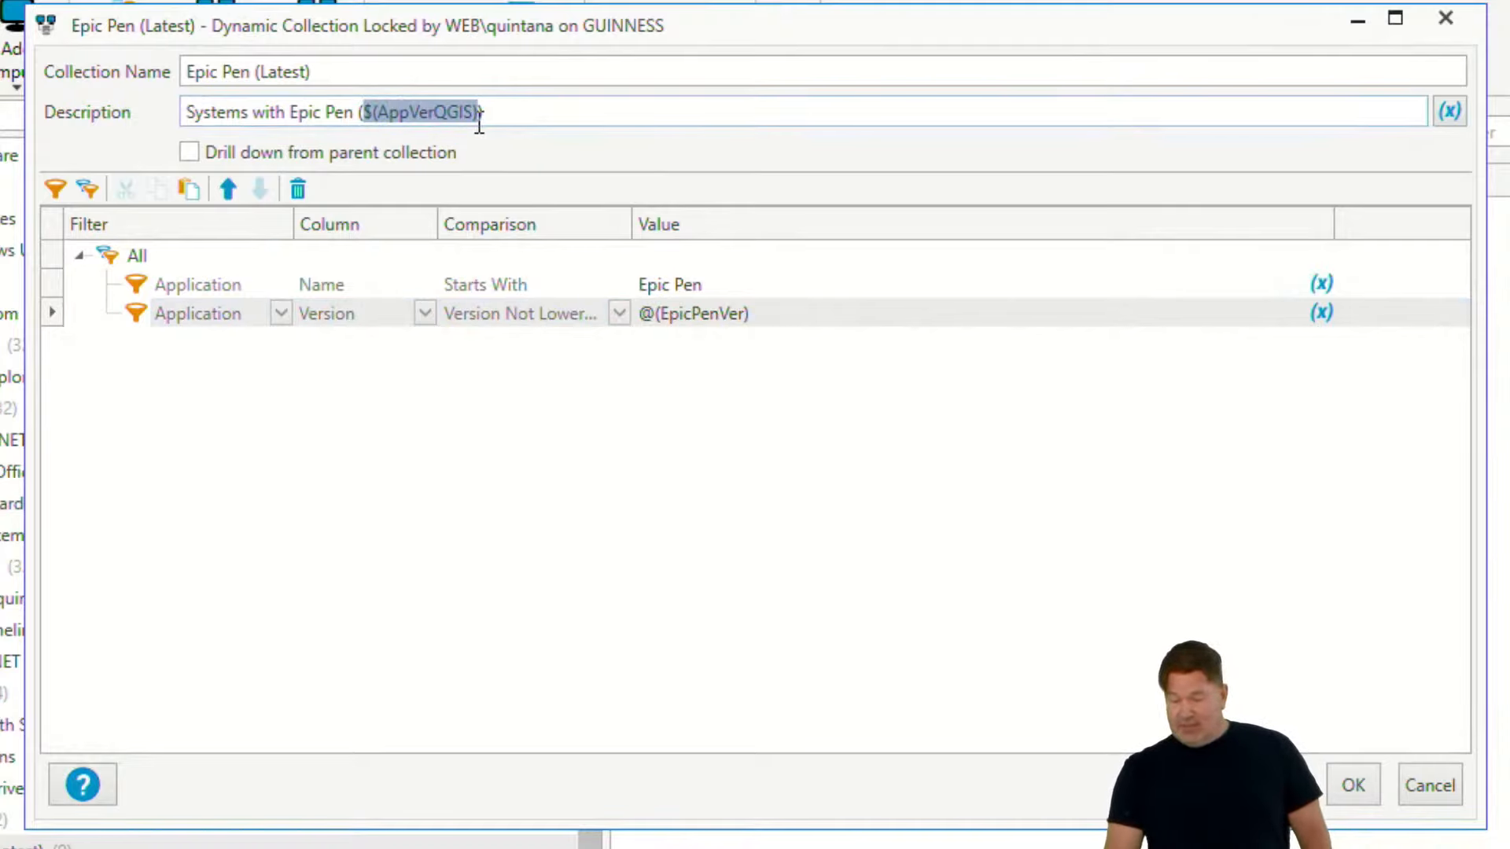
key("ctrl+v")
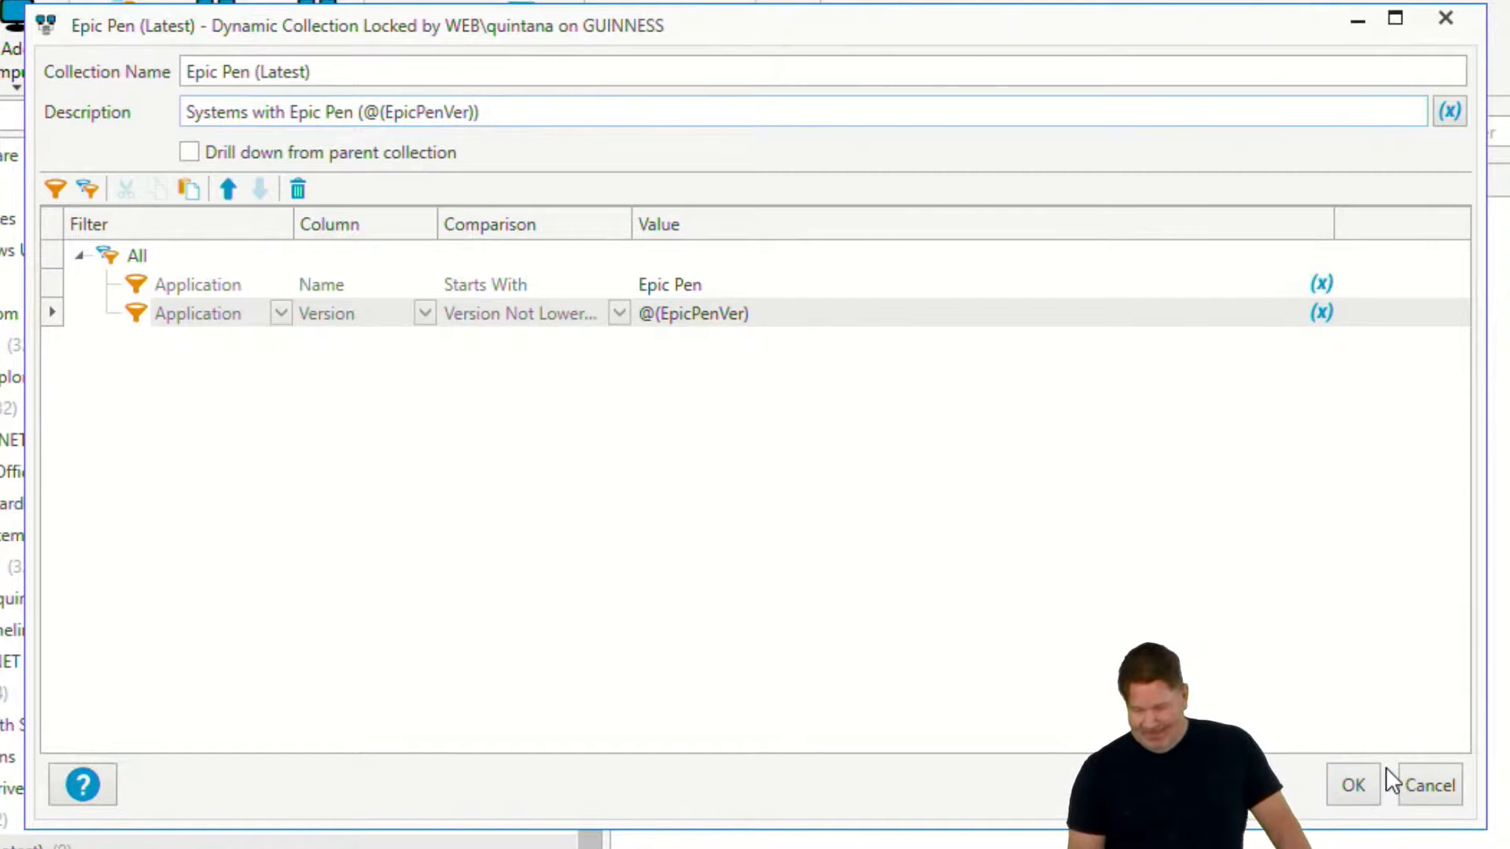
left_click(1358, 787)
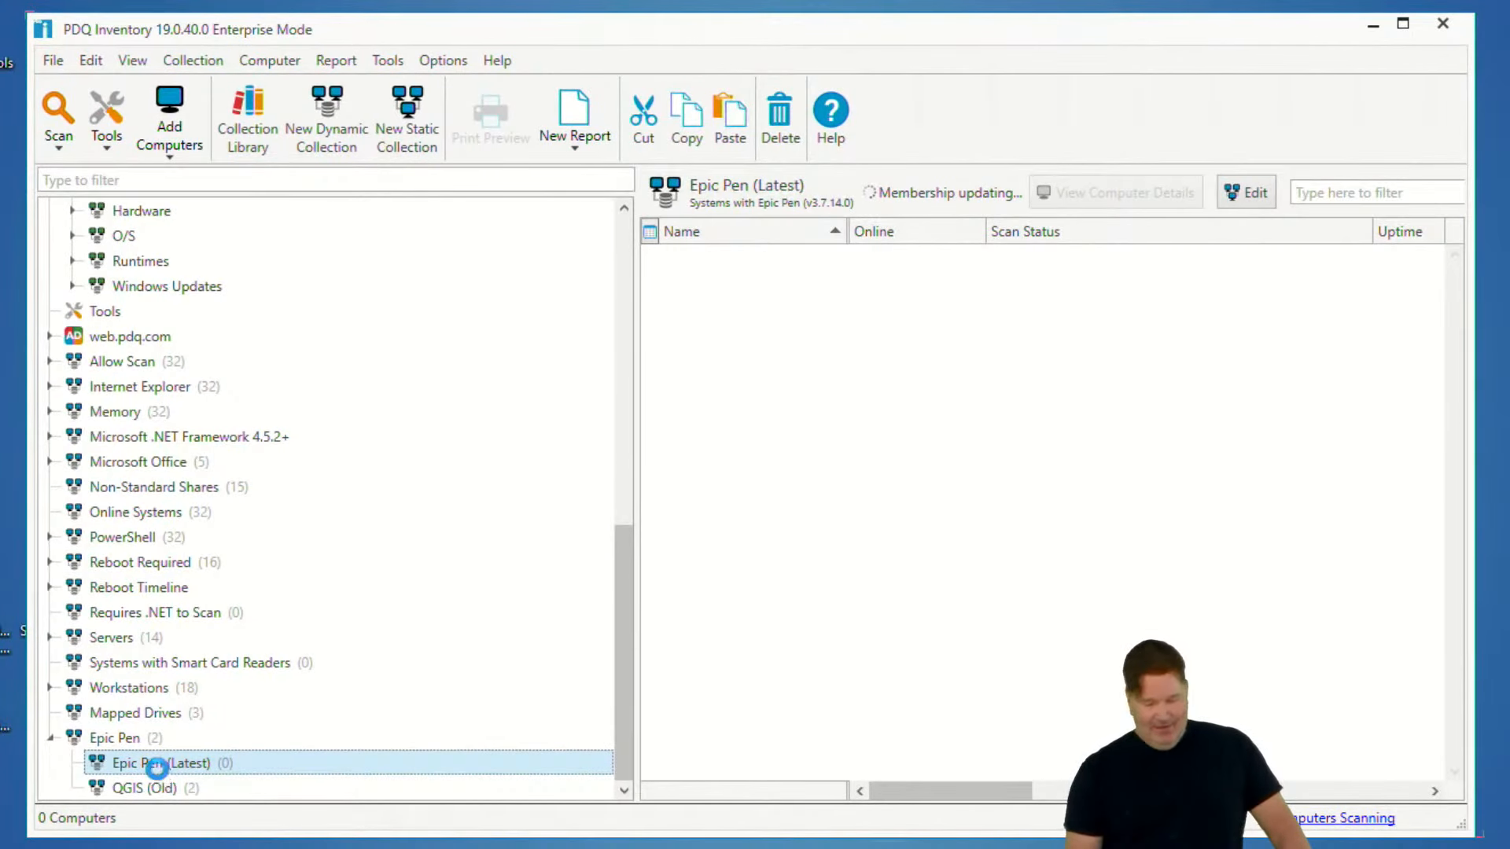
- Reopen the Epic Pen (Latest) collection, copy Epic Pen from its name and close it without changes
double_click(146, 766)
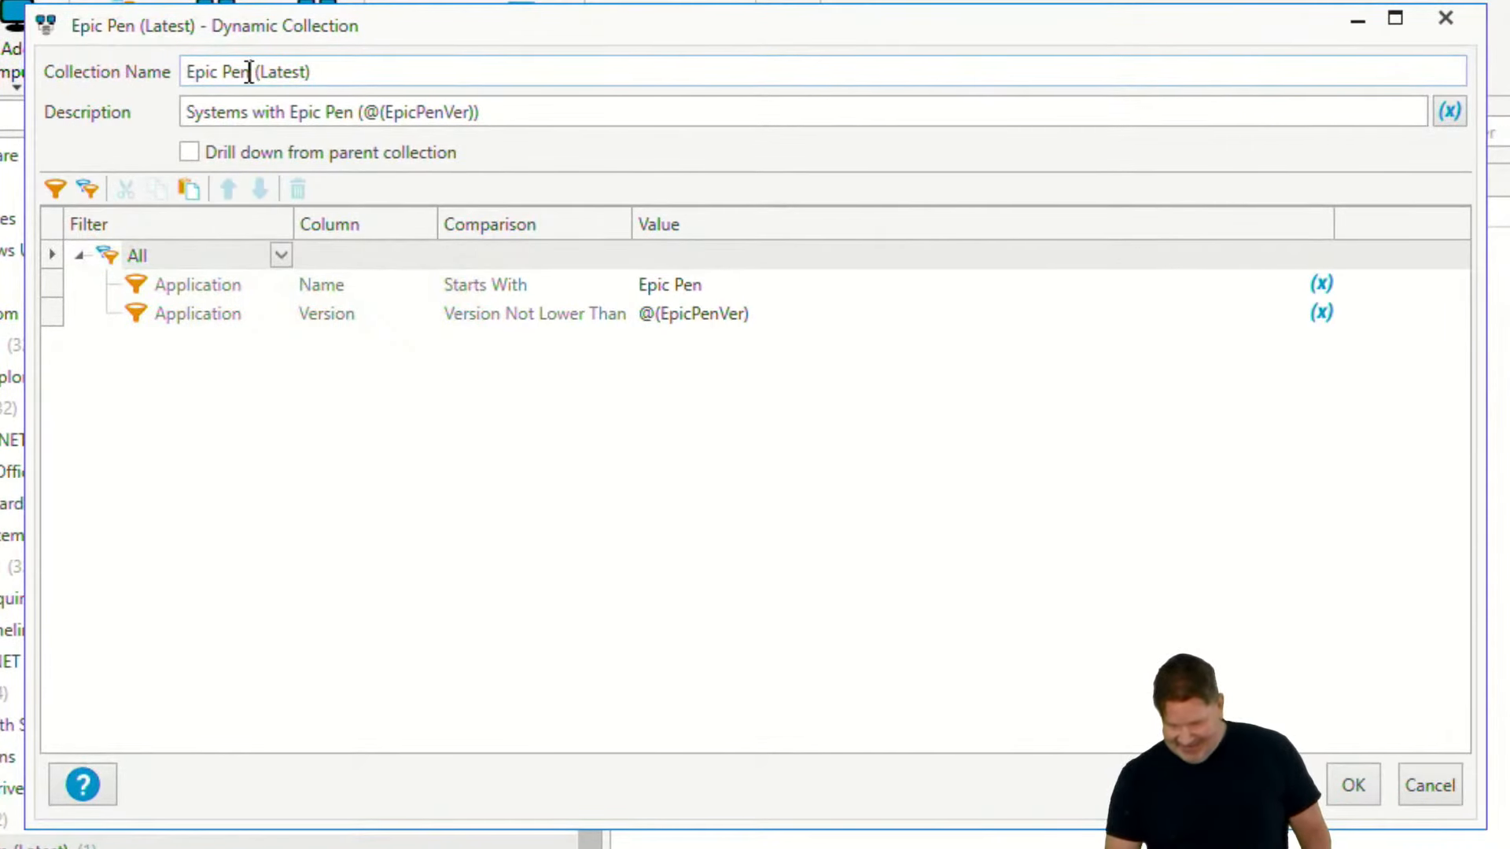
left_click_drag(253, 70, 108, 71)
key("ctrl+c")
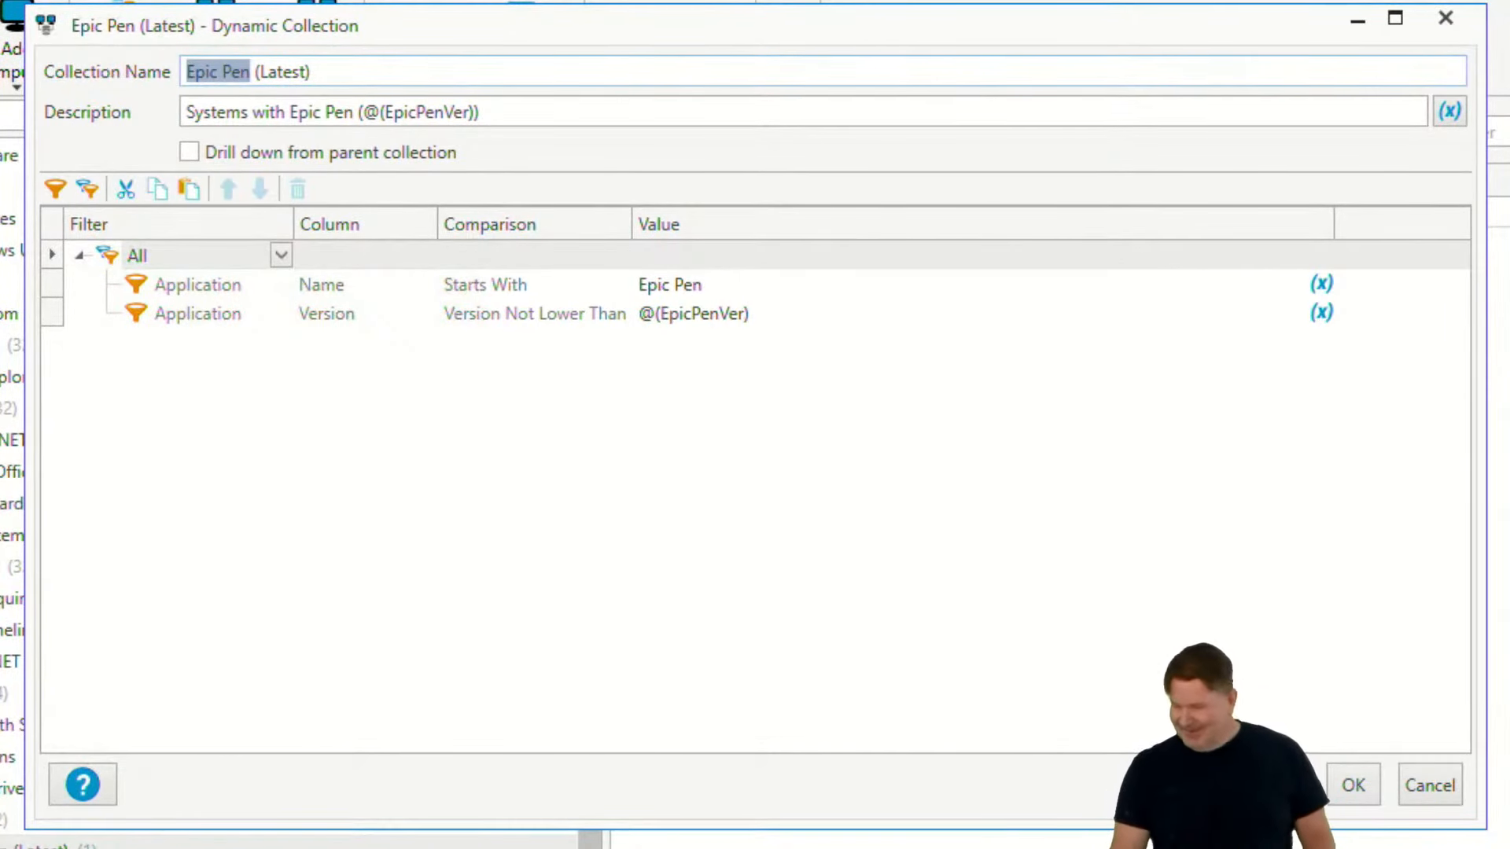
left_click(1446, 19)
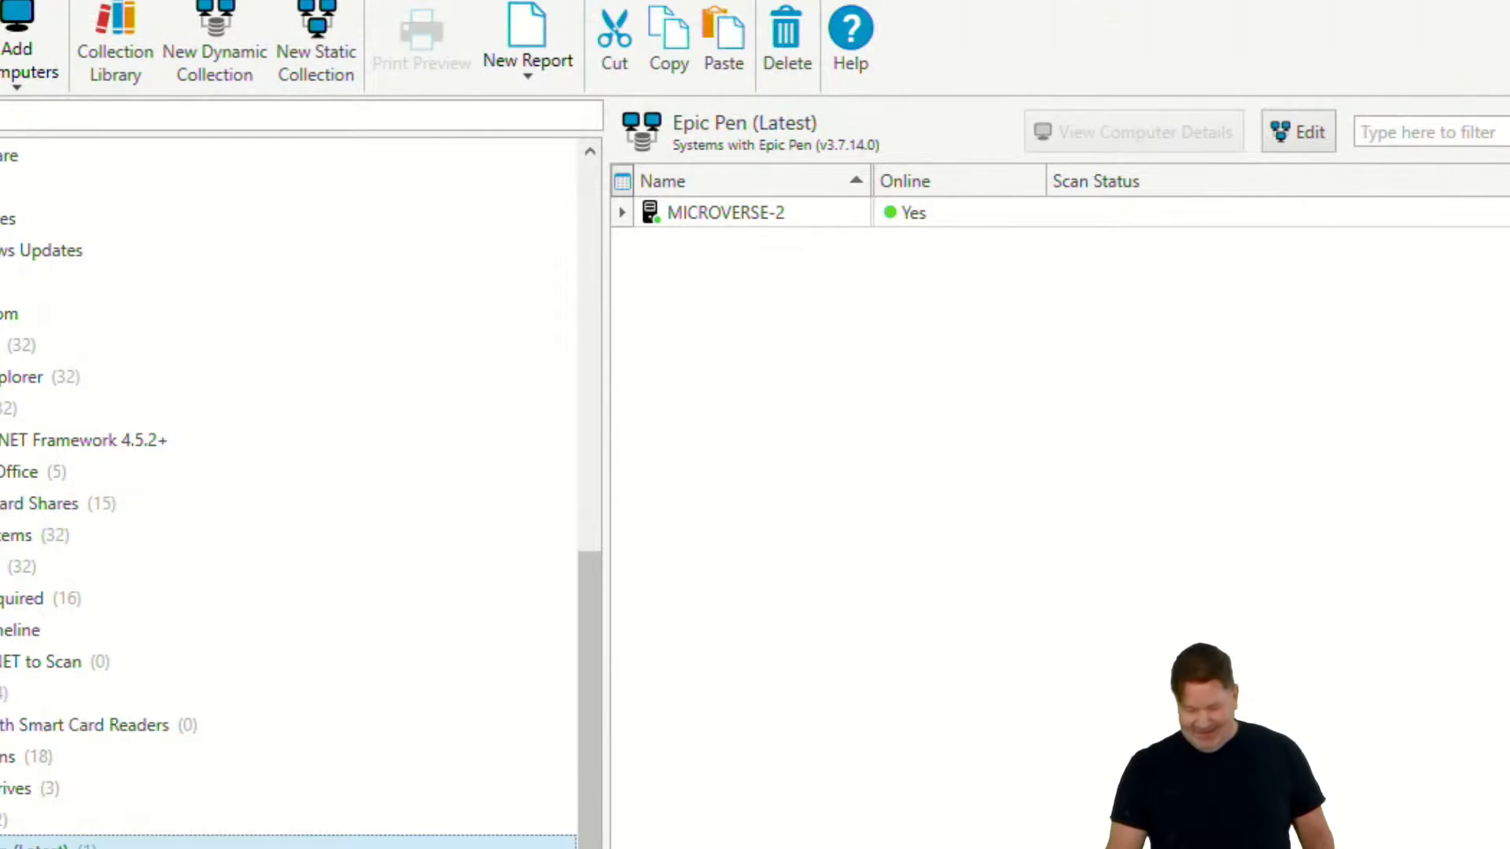
- Open the QGIS (Old) collection under Epic Pen and rename it Epic Pen (Old)
double_click(144, 788)
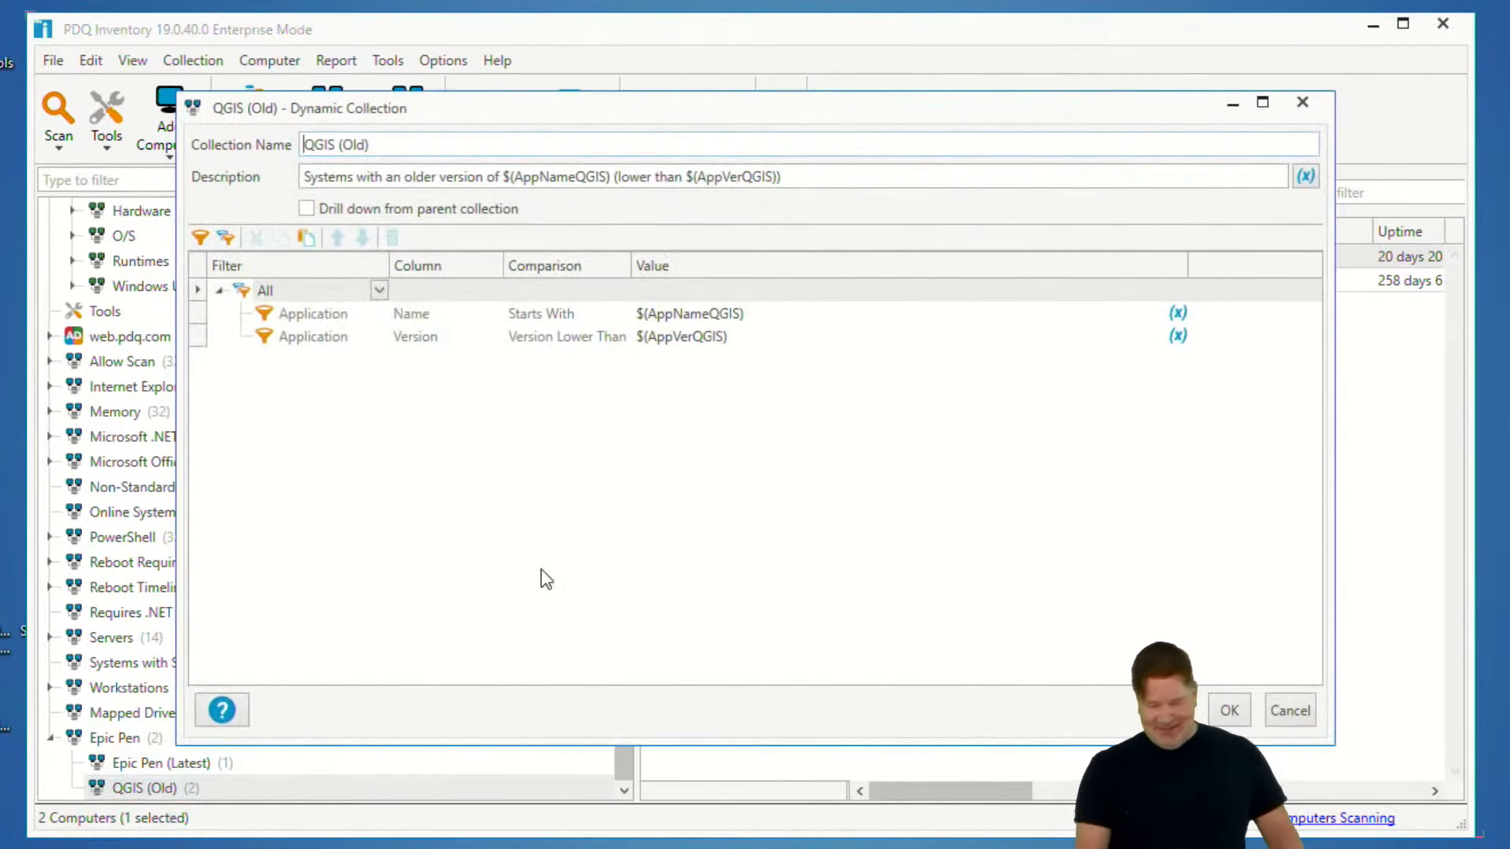
left_click_drag(336, 144, 262, 144)
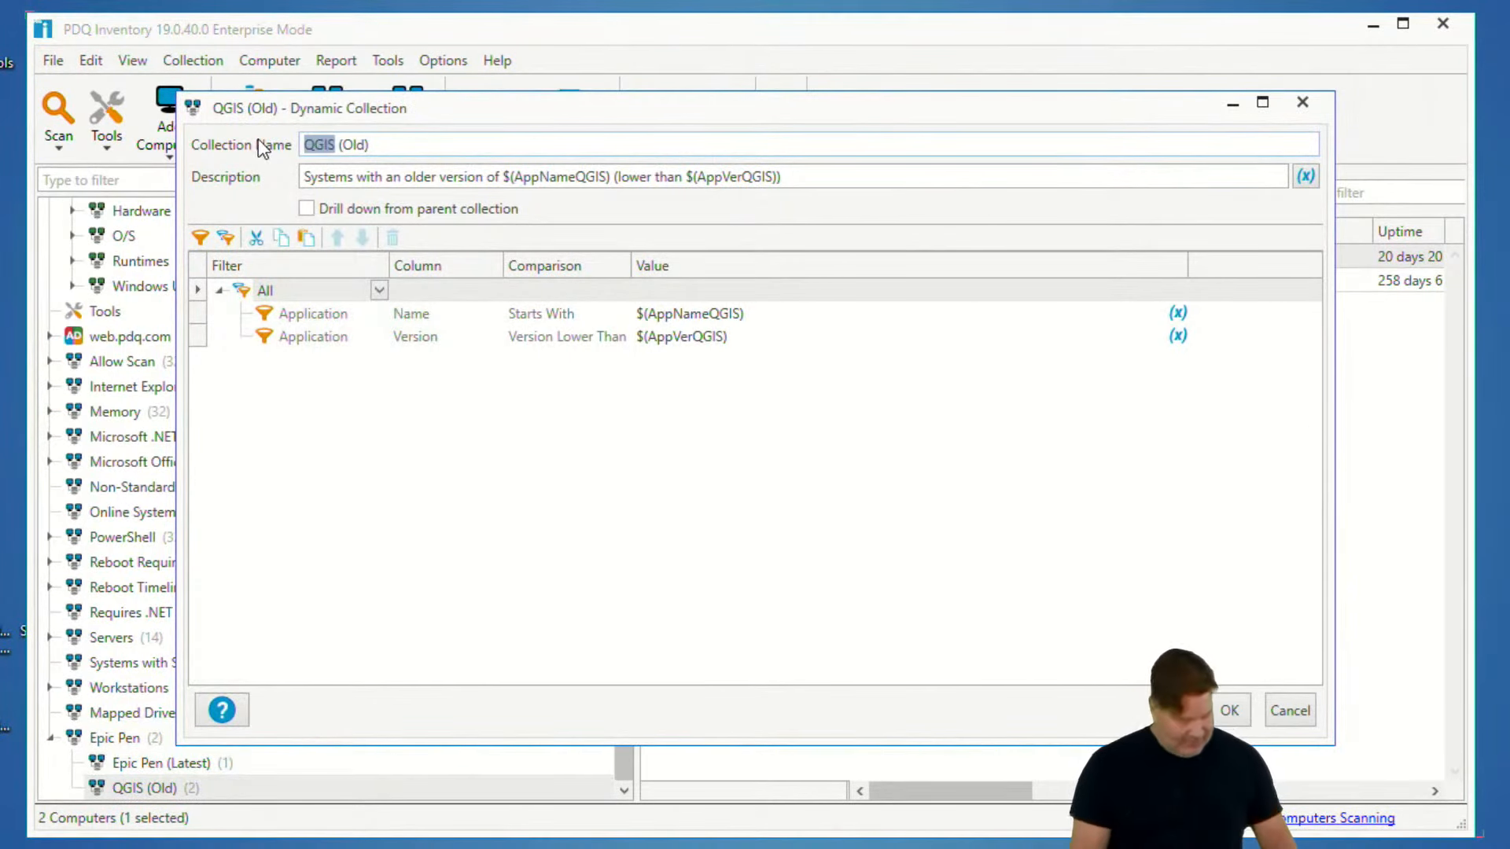
type("Epic Pen")
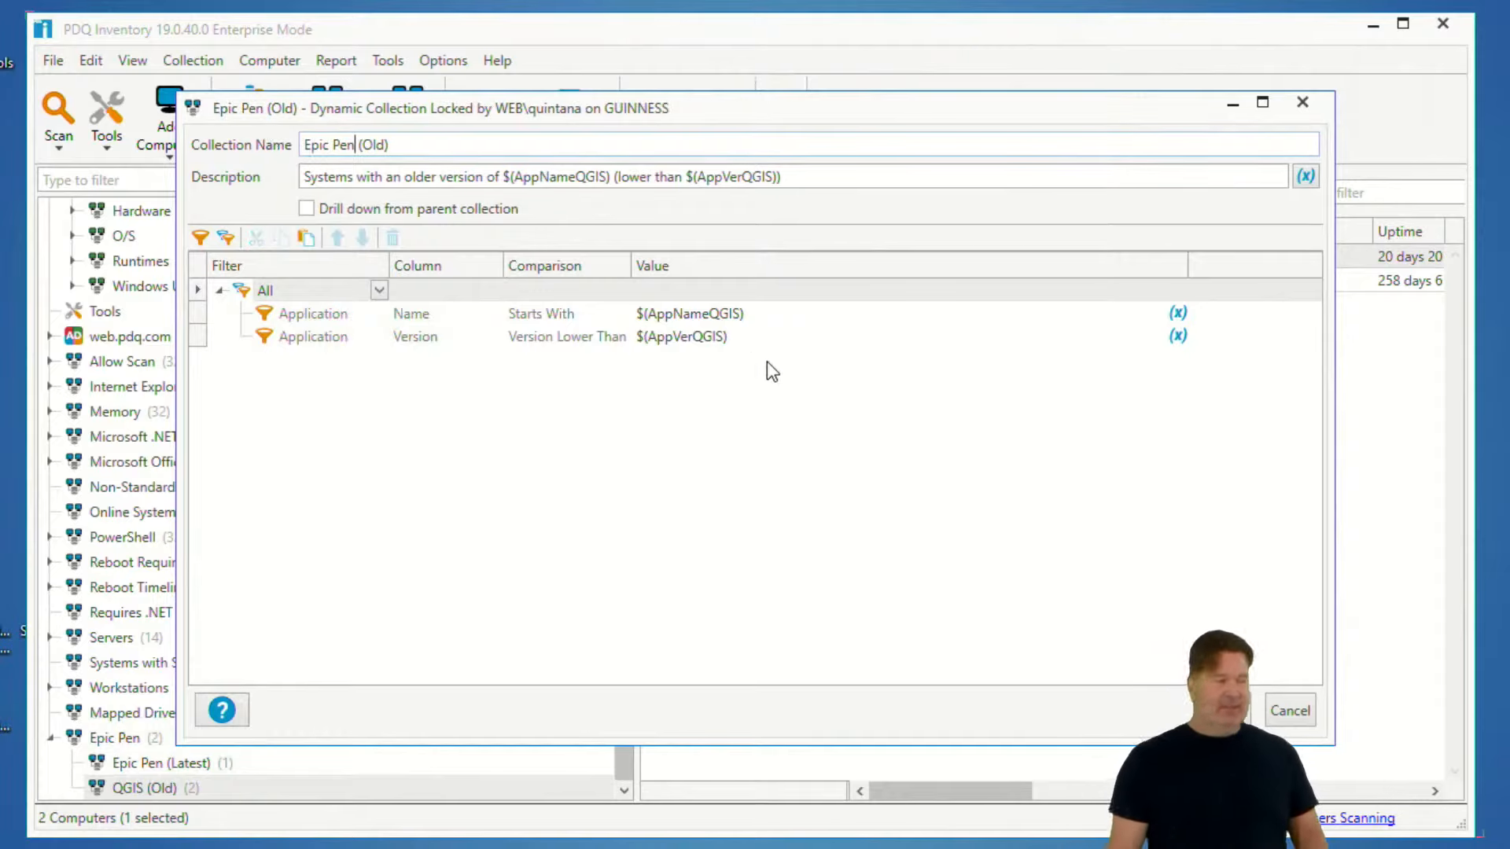
- Replace $(AppNameQGIS) with Epic Pen in both the Application Name filter and the description of Epic Pen (Old)
left_click(826, 313)
left_click_drag(745, 313, 492, 294)
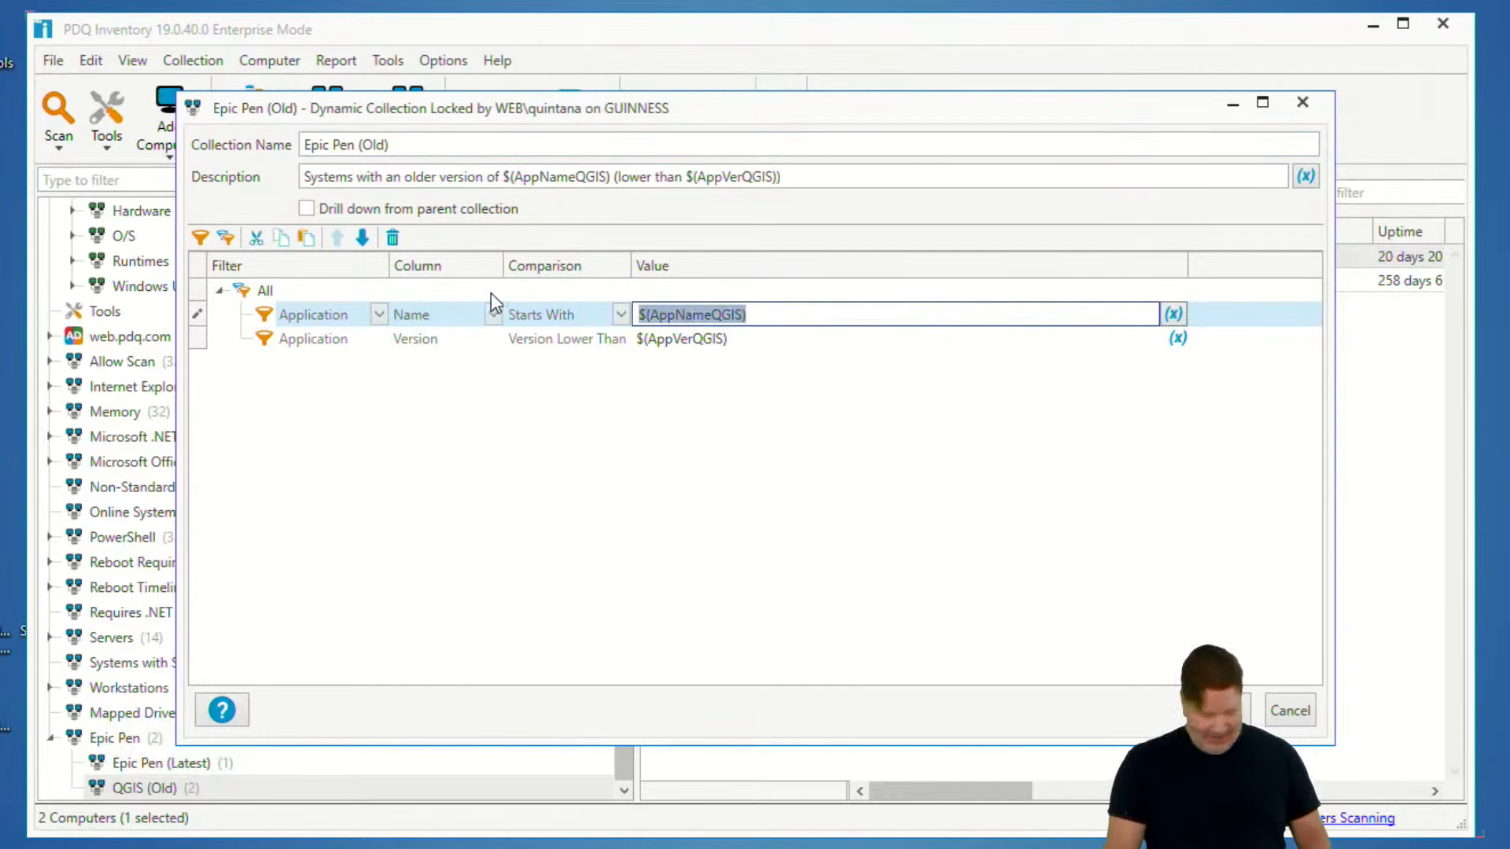
type("Epic Pen")
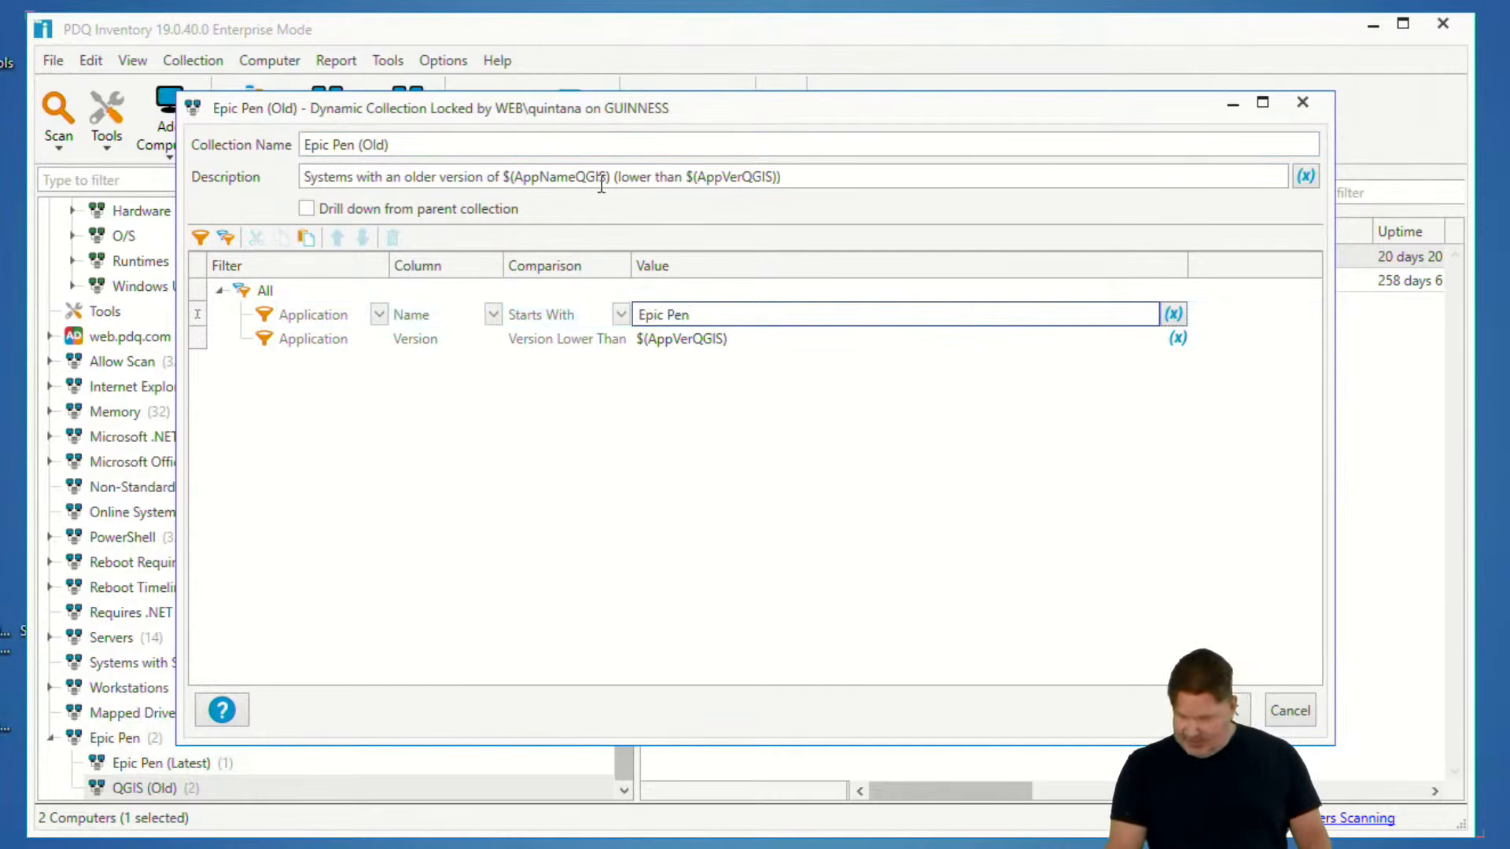
left_click_drag(606, 175, 499, 176)
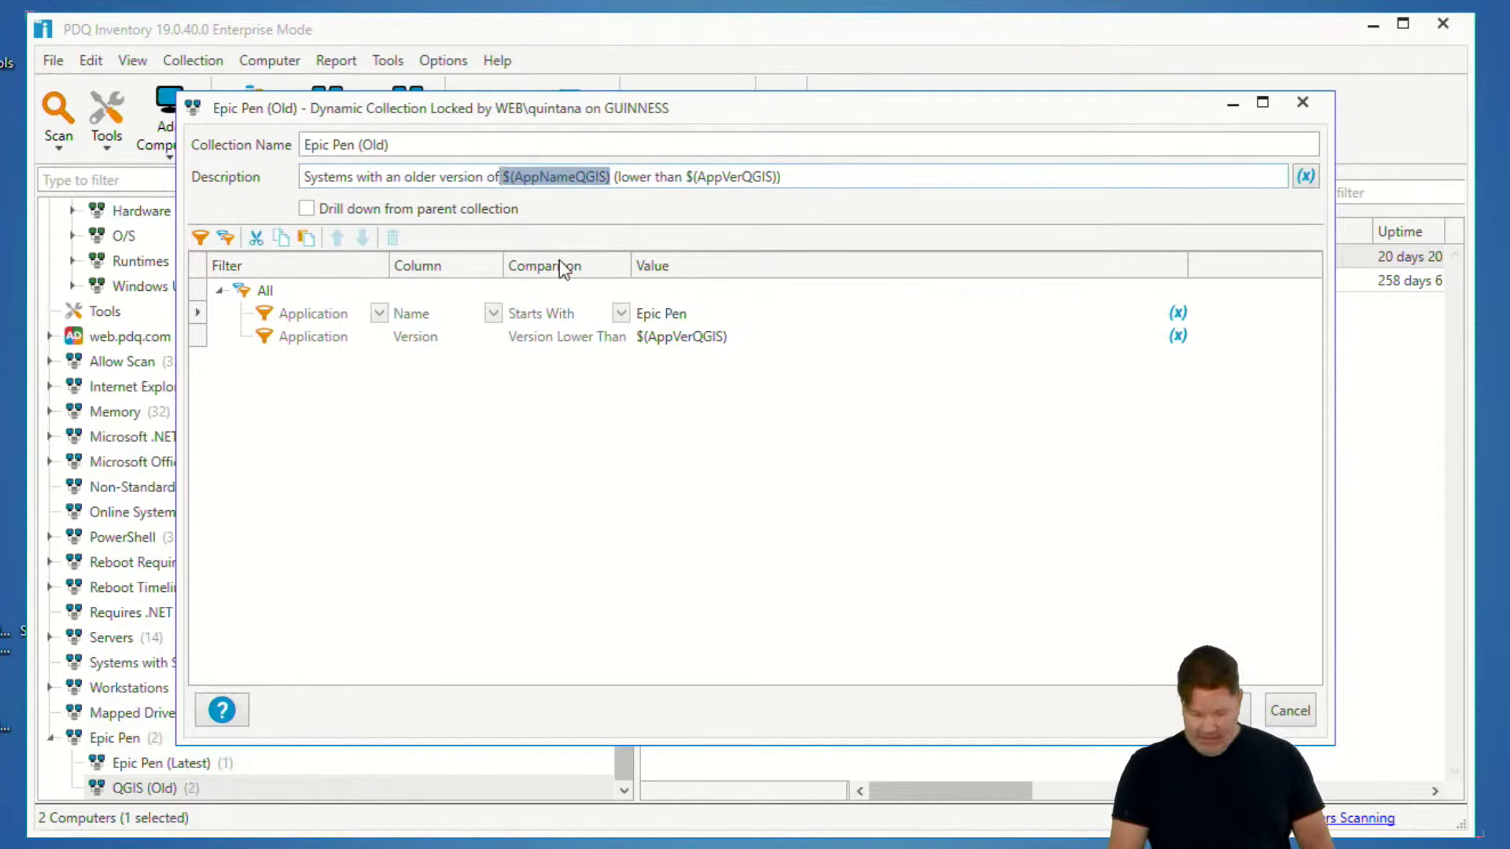
key("ctrl+v")
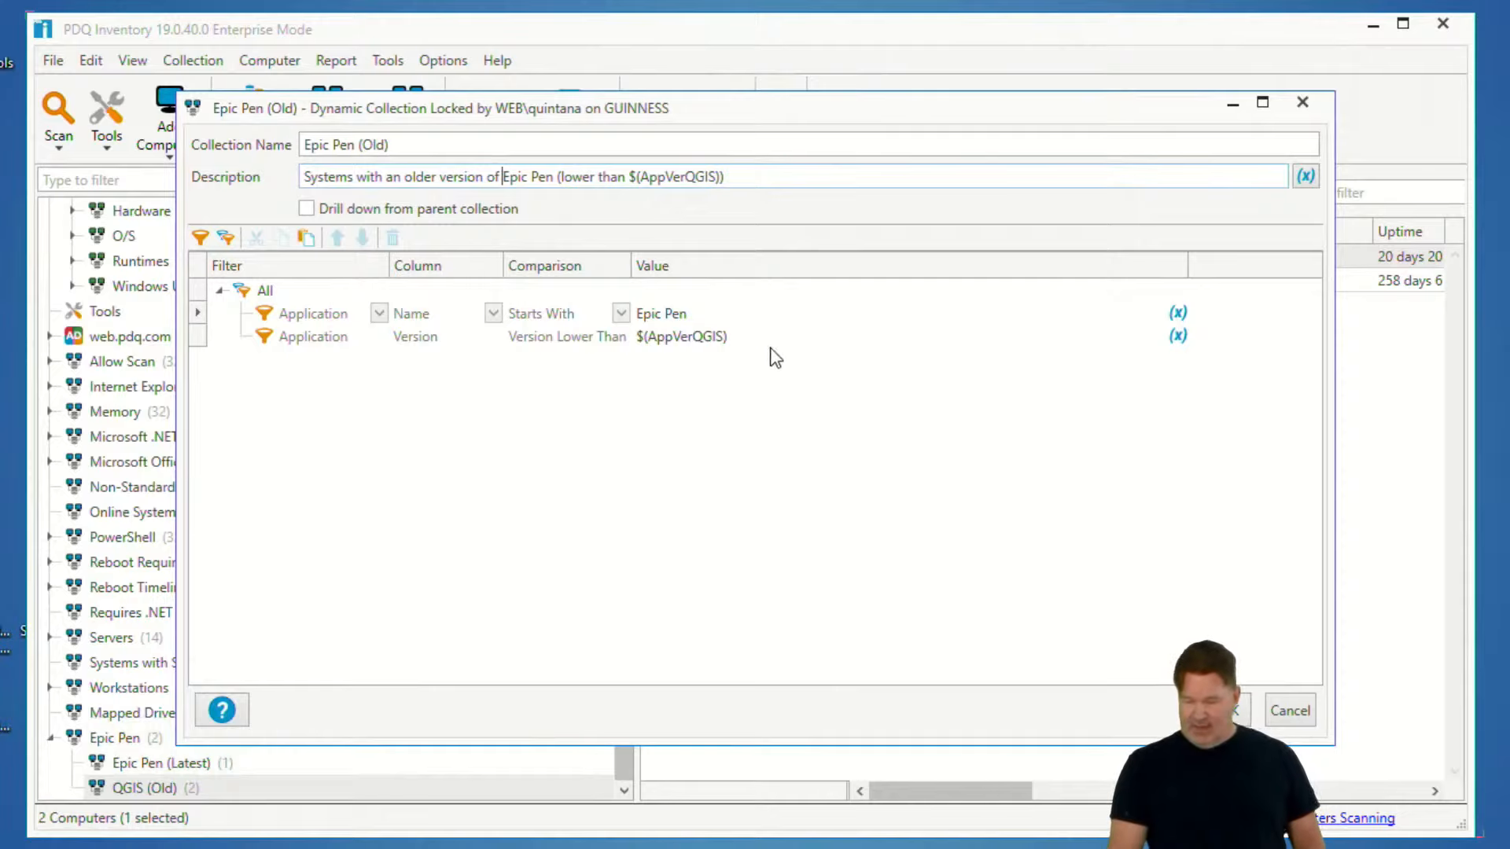
- Replace the Application Version filter's value in Epic Pen (Old) with the custom variable @(EpicPenVer)
left_click(984, 337)
left_click_drag(984, 337, 550, 337)
key("BackSpace")
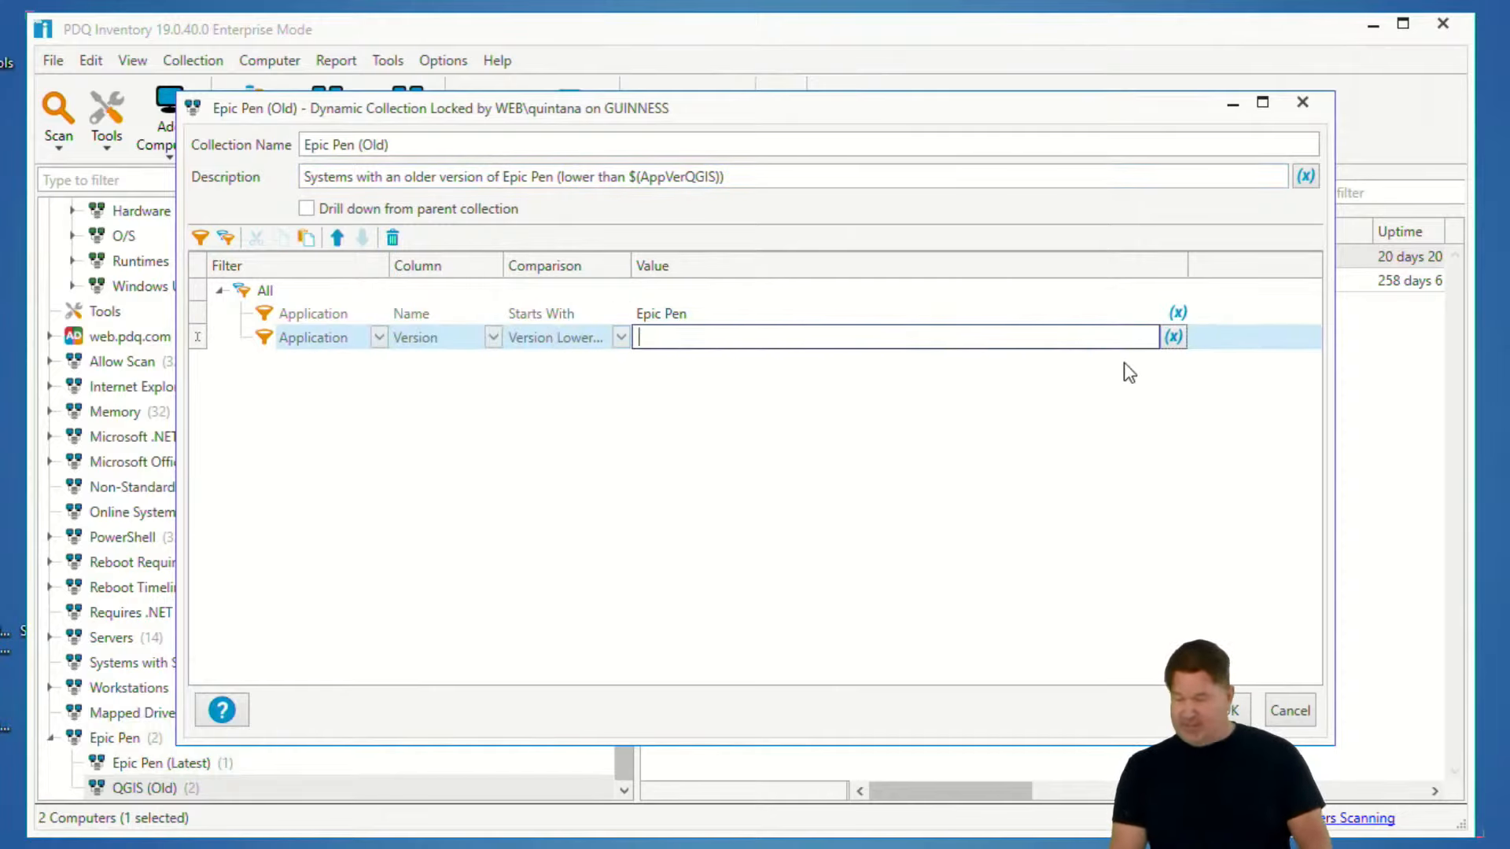
left_click(1172, 338)
mouse_move(1164, 366)
left_click(912, 370)
- Copy @(EpicPenVer) over $(AppVerQGIS) in the description and save the Epic Pen (Old) collection
left_click_drag(781, 337, 627, 338)
key("ctrl+c")
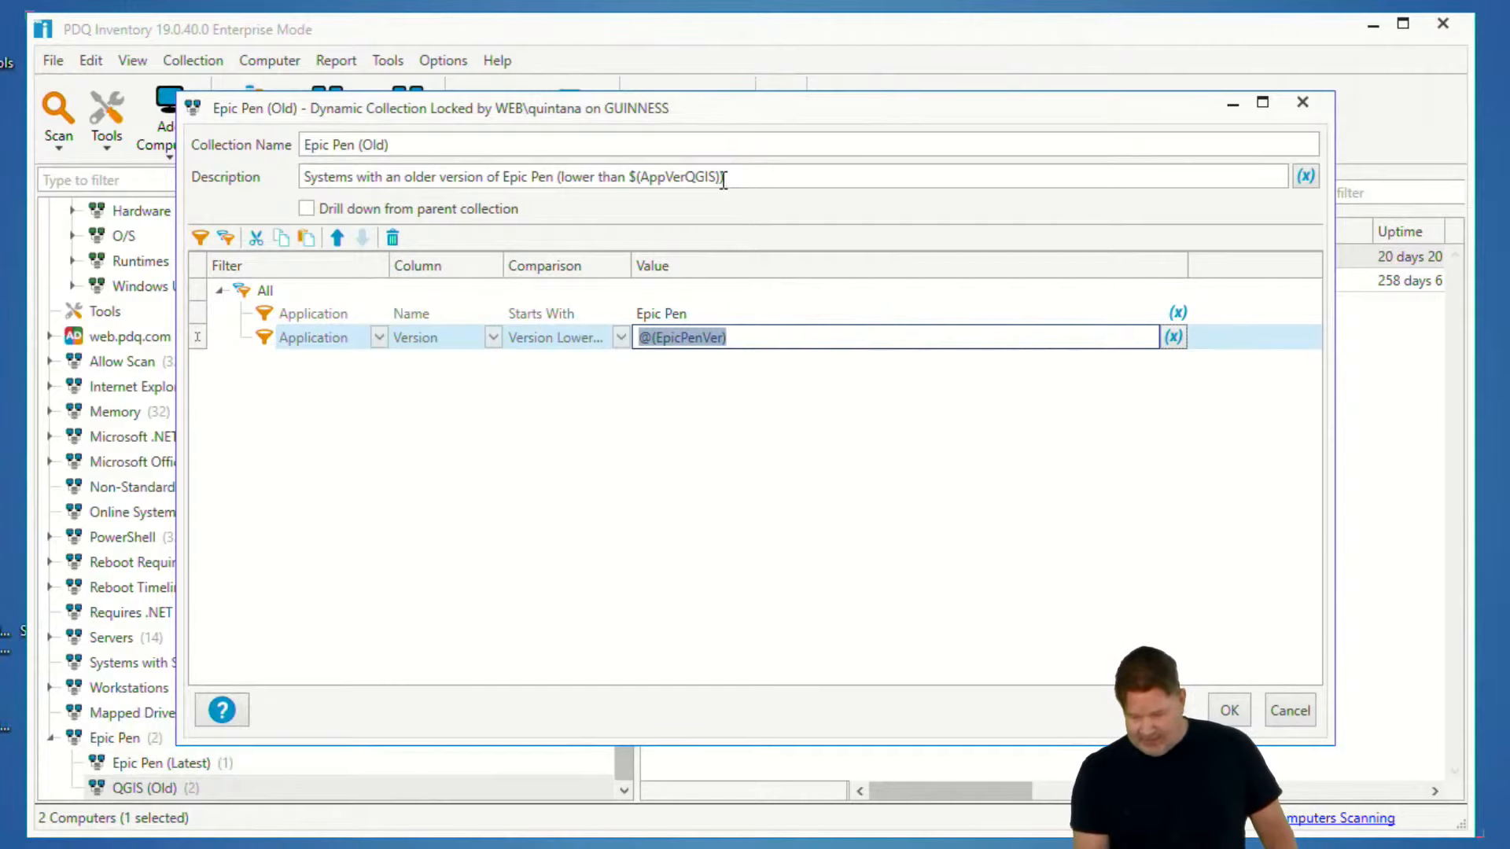
left_click_drag(721, 176, 631, 184)
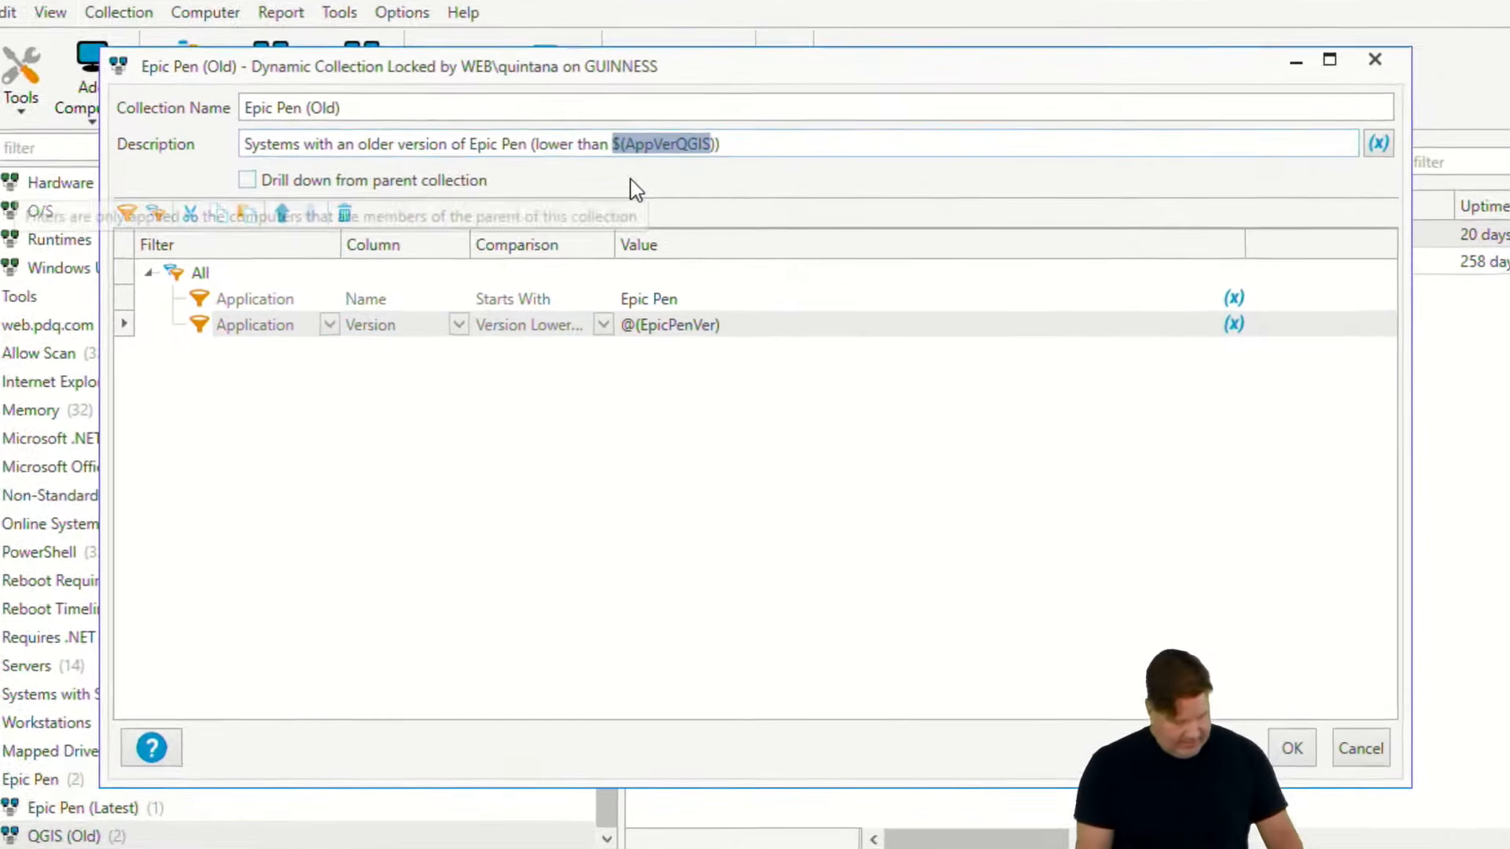
key("ctrl+v")
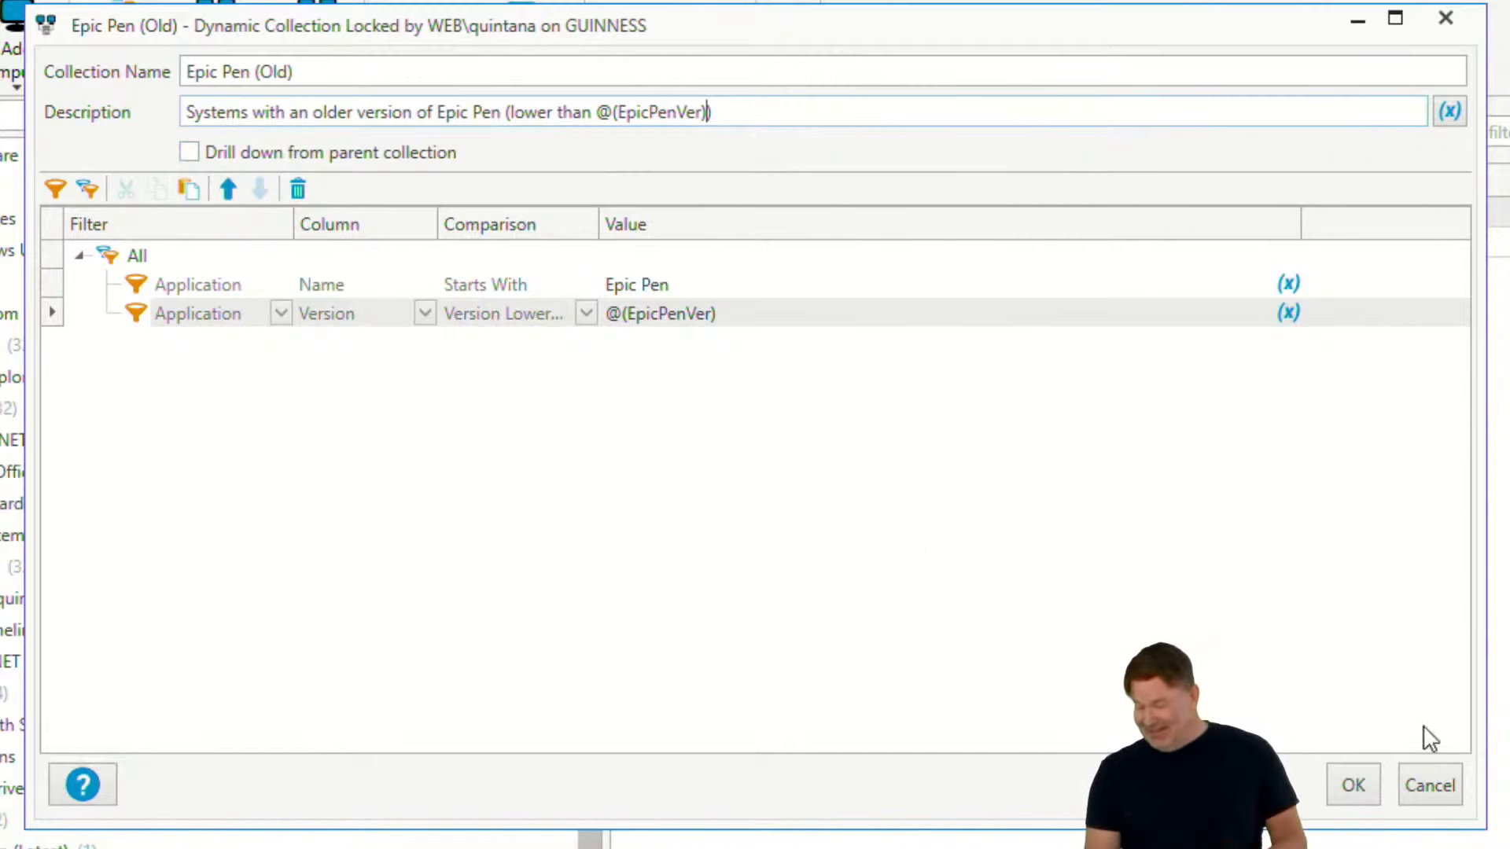
left_click(1349, 785)
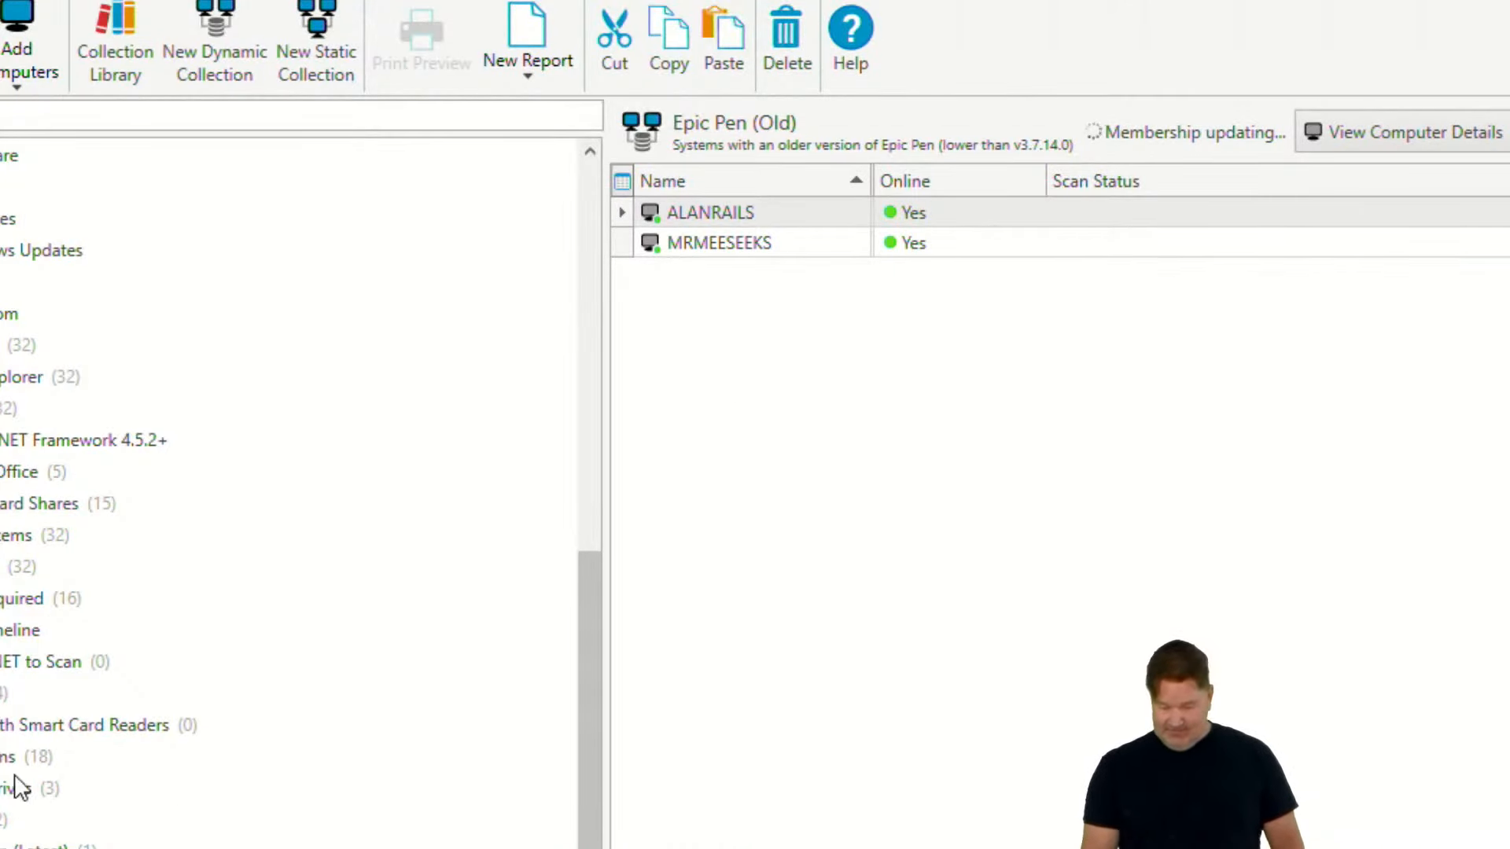
- Review the members of the three Epic Pen collections and check the Epic Pen version installed on GUINNESS
left_click(3, 827)
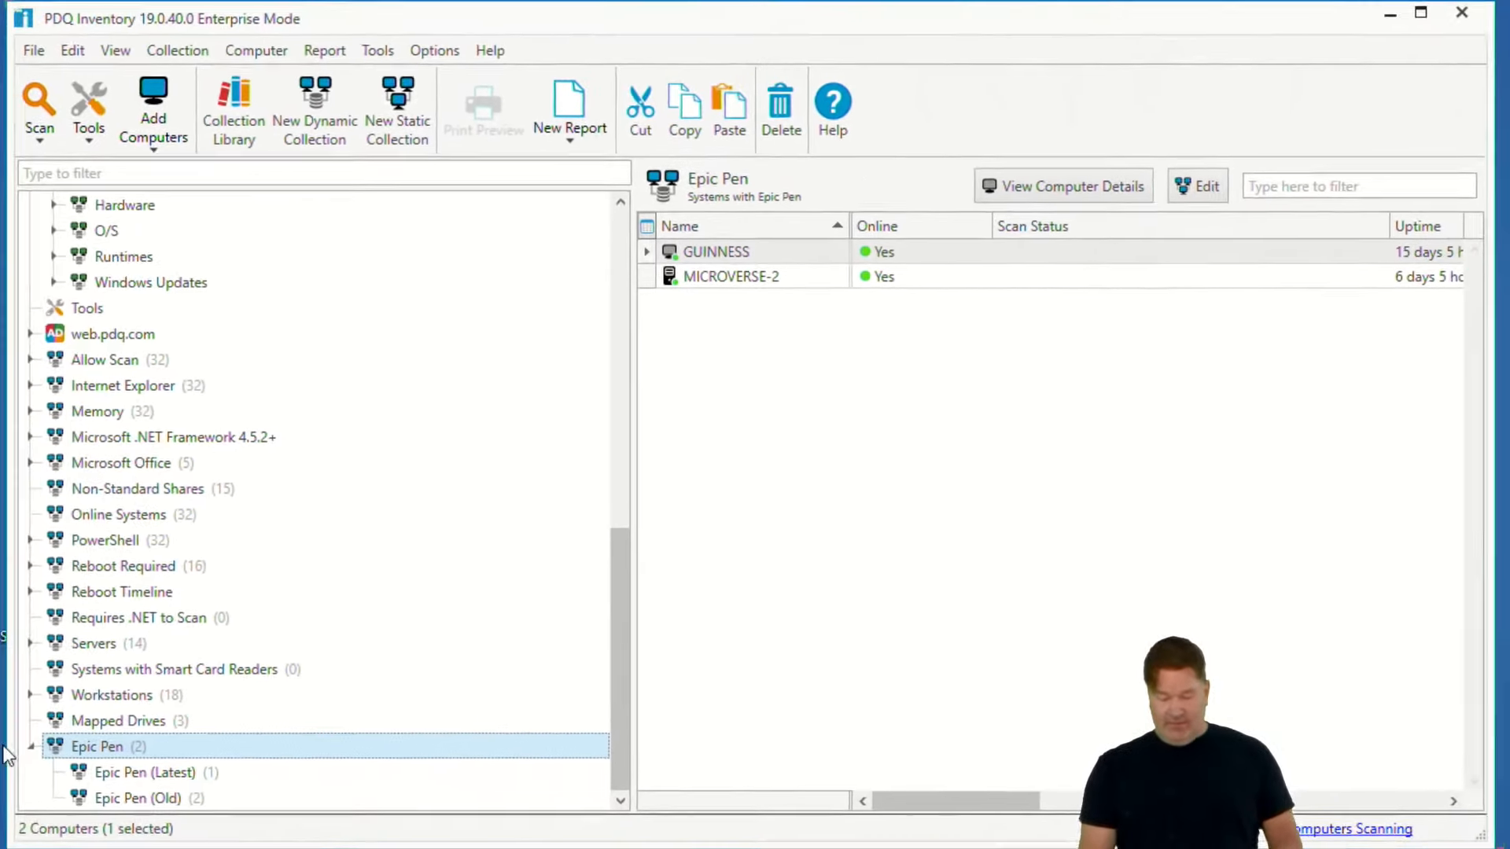
left_click(135, 773)
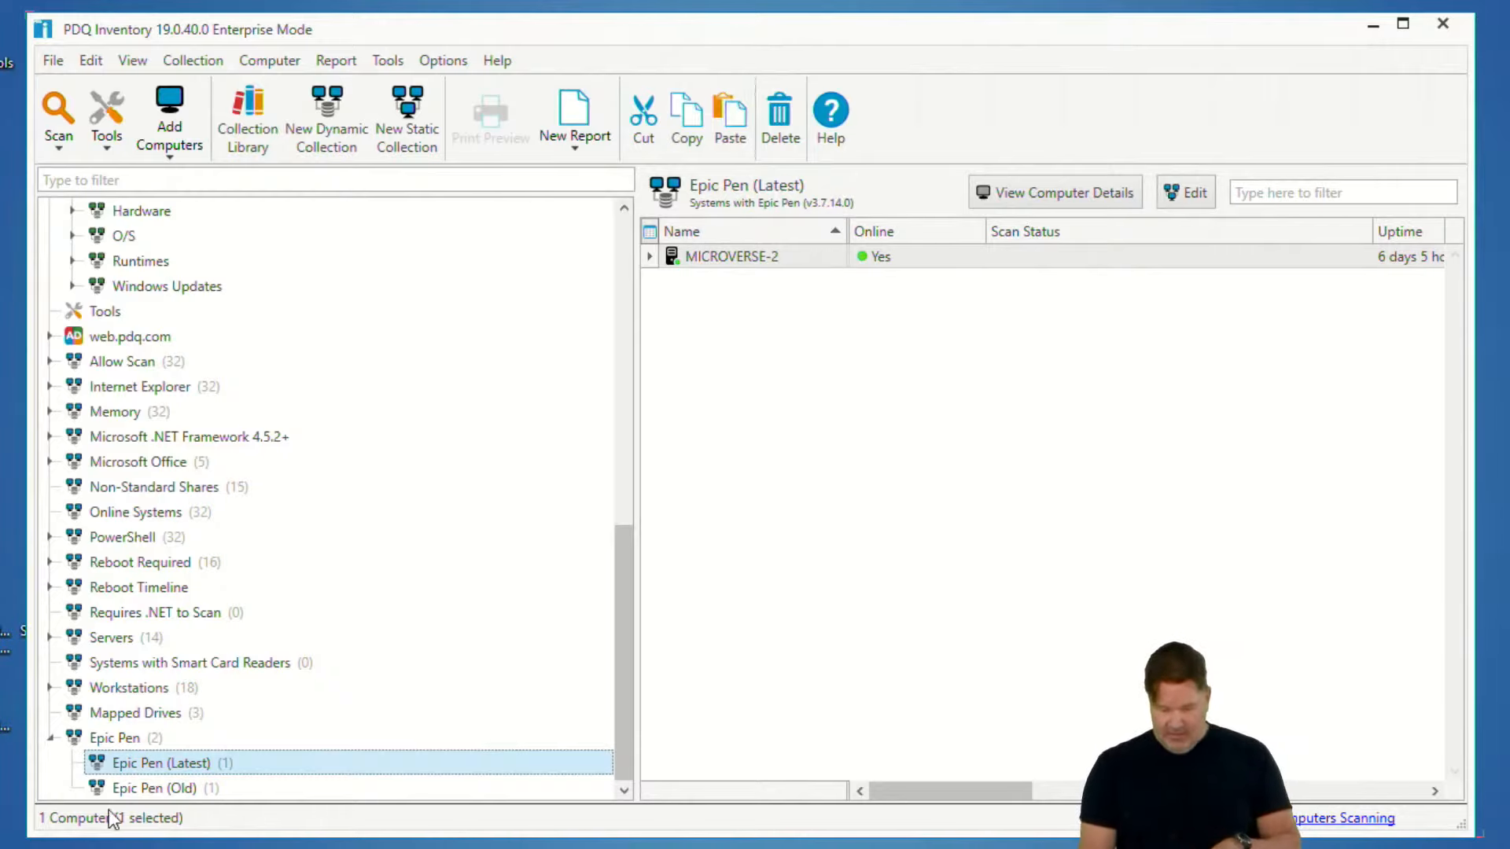
left_click(151, 788)
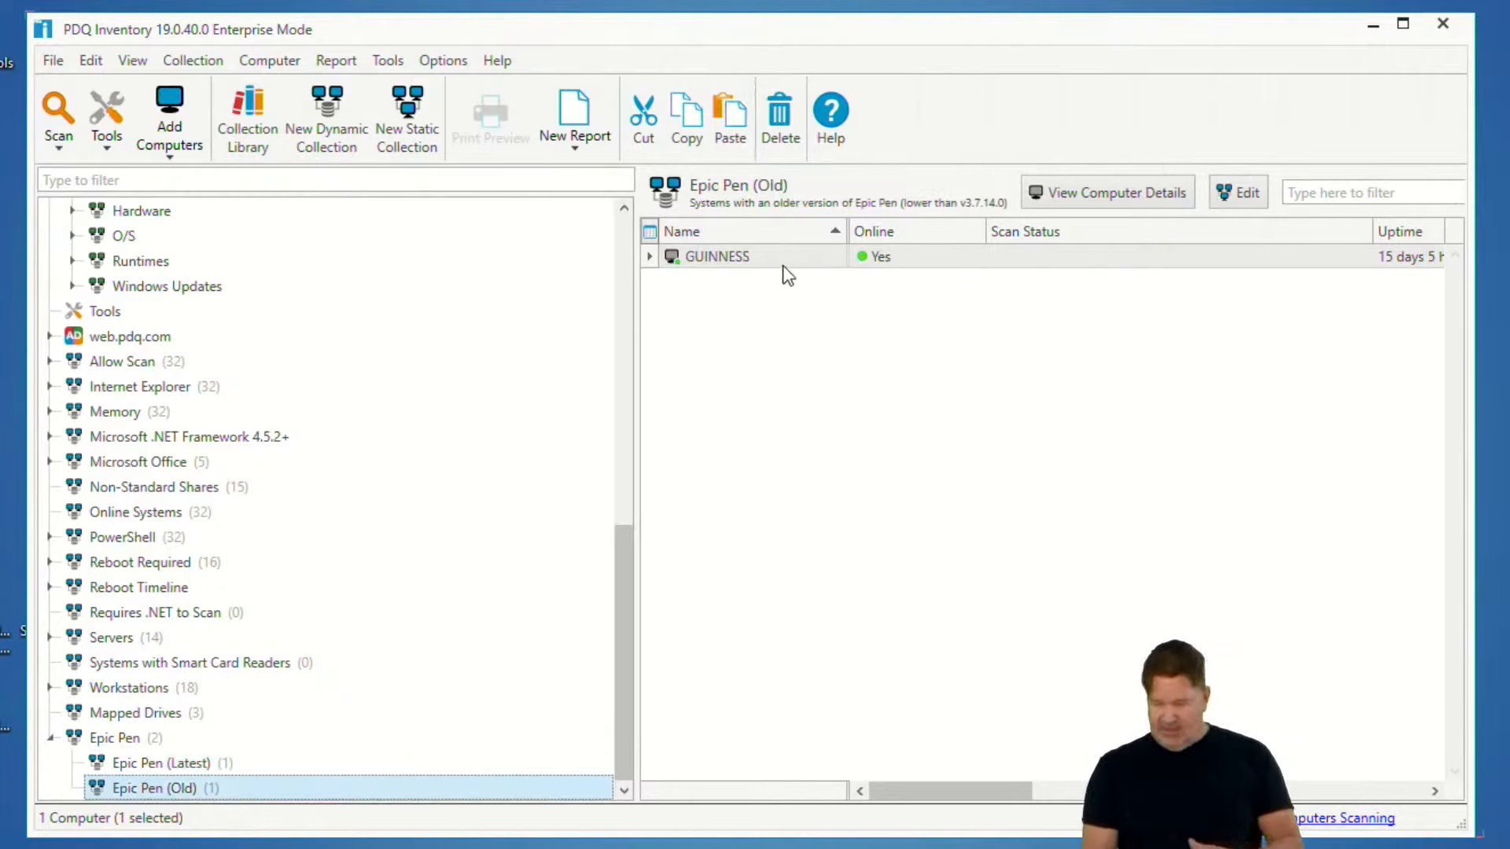
left_click(769, 257)
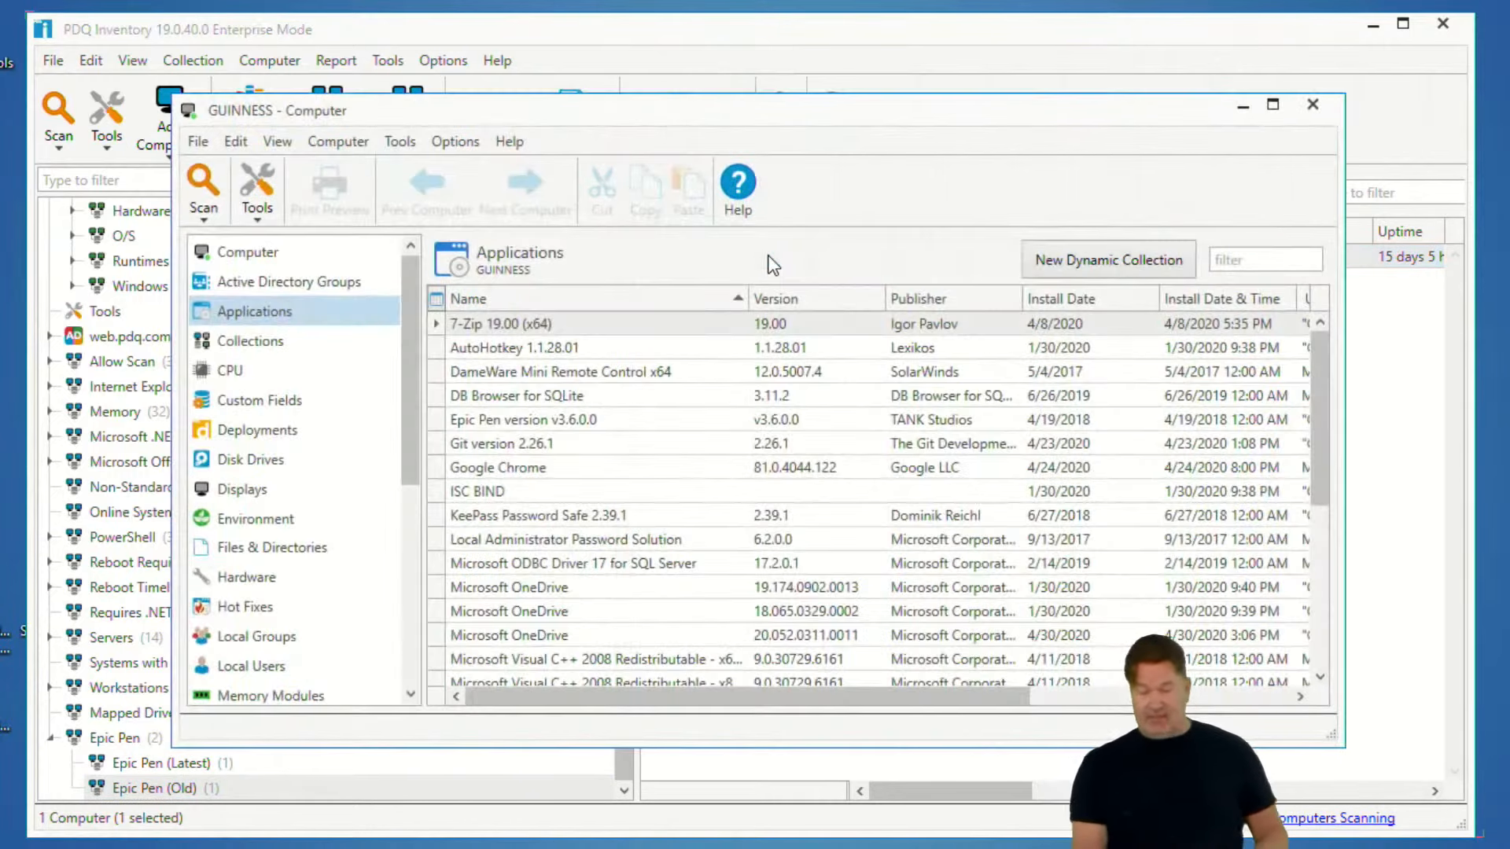
left_click(581, 420)
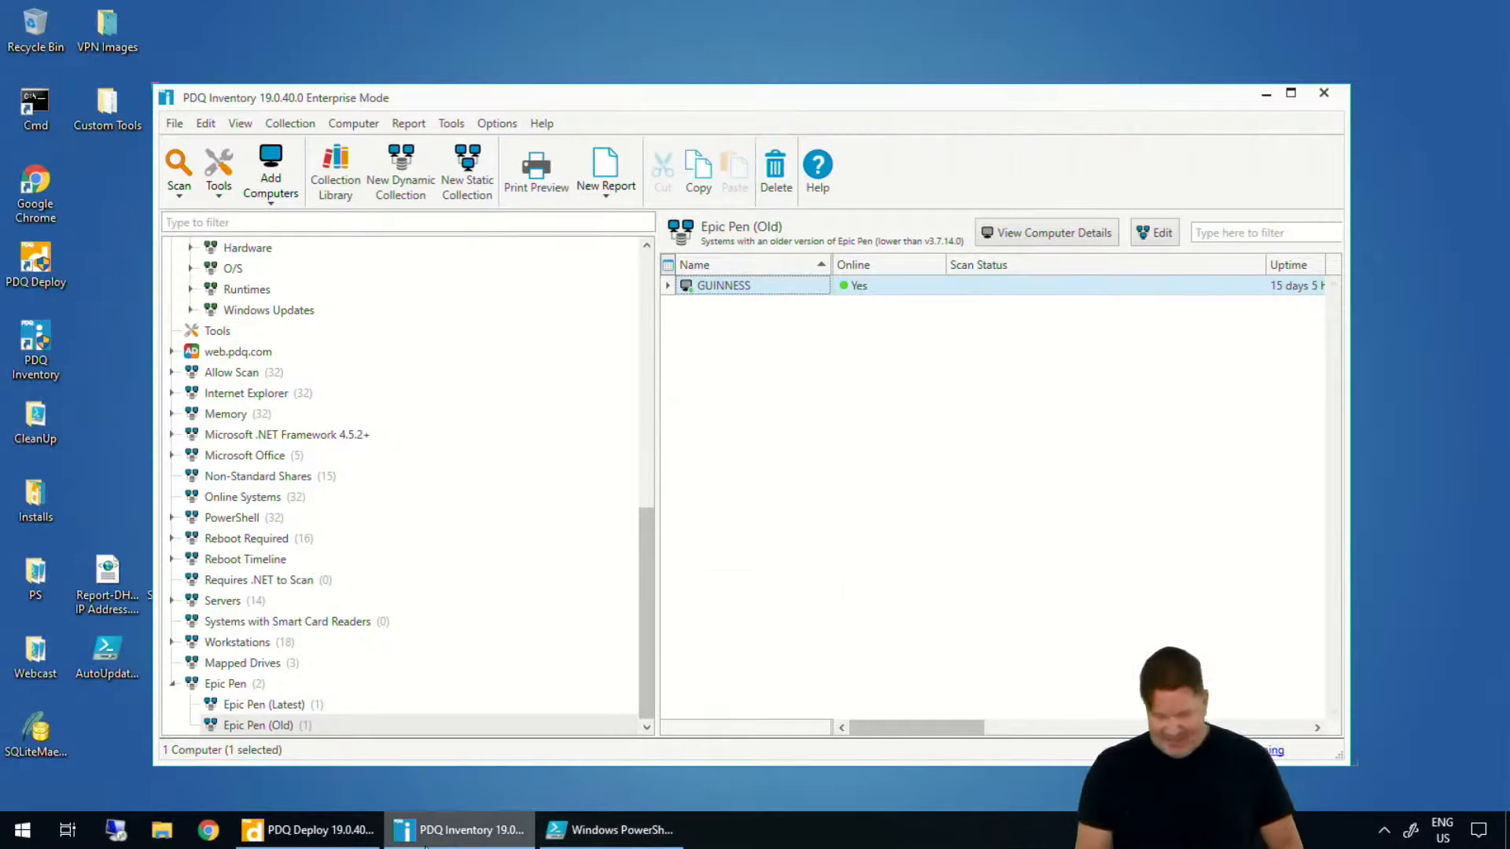
- Switch to PDQ Deploy, open the MyTestVer package and show Step 1 with its install file path
left_click(452, 833)
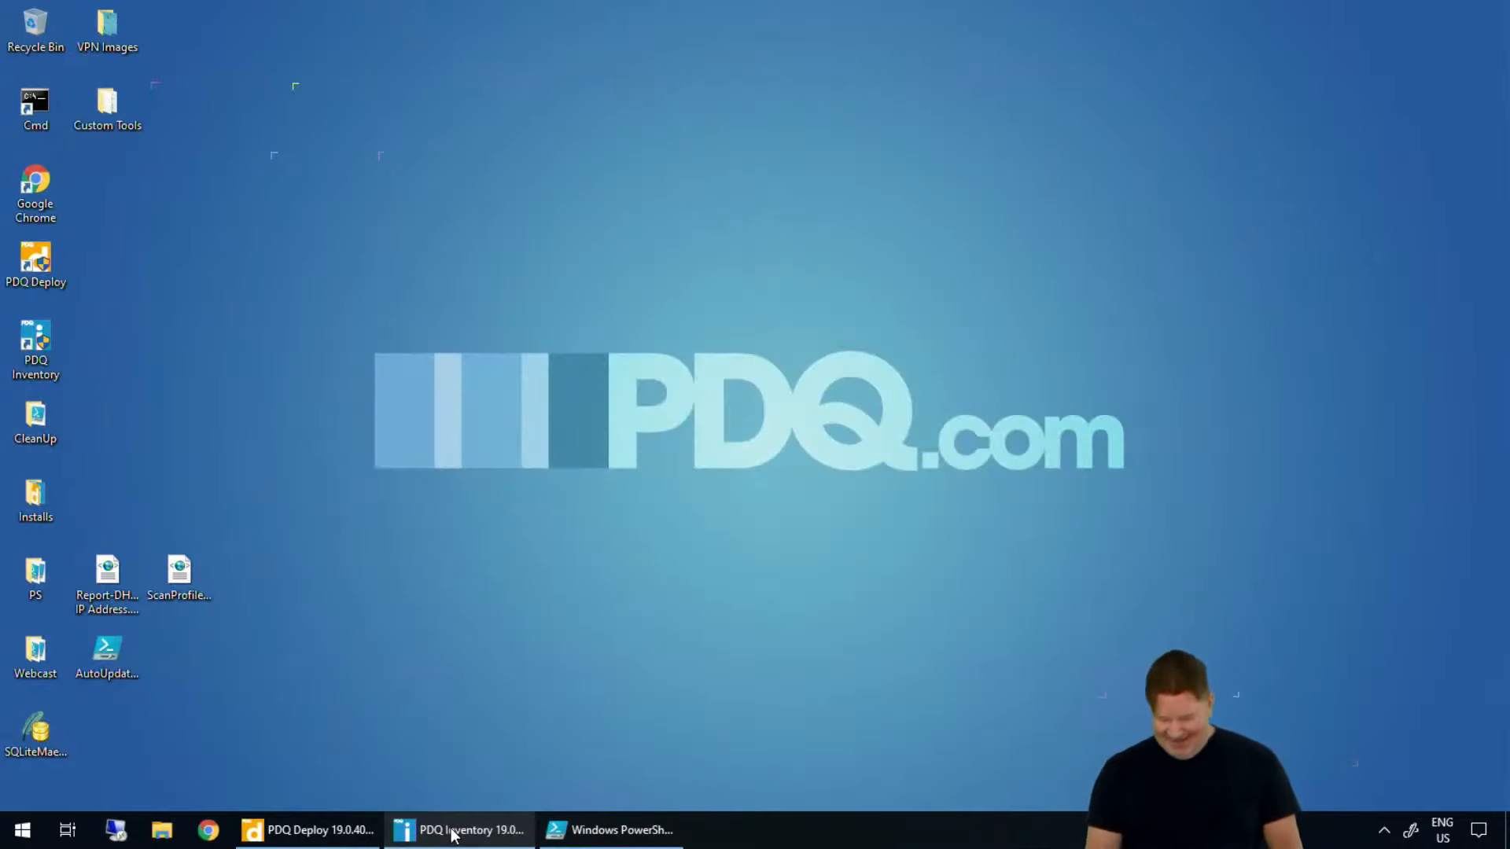
left_click(452, 834)
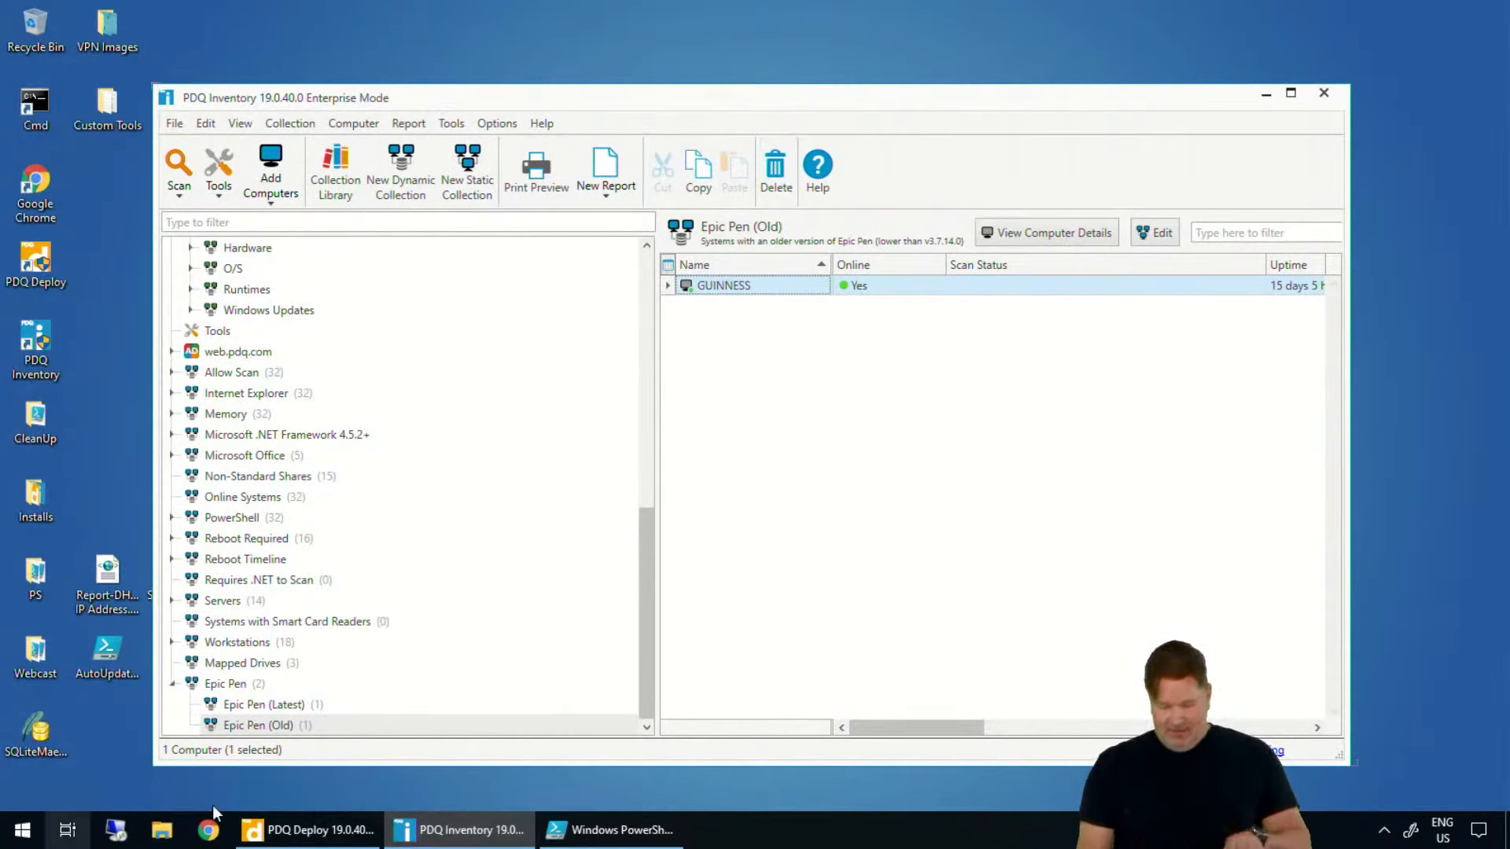
left_click(287, 838)
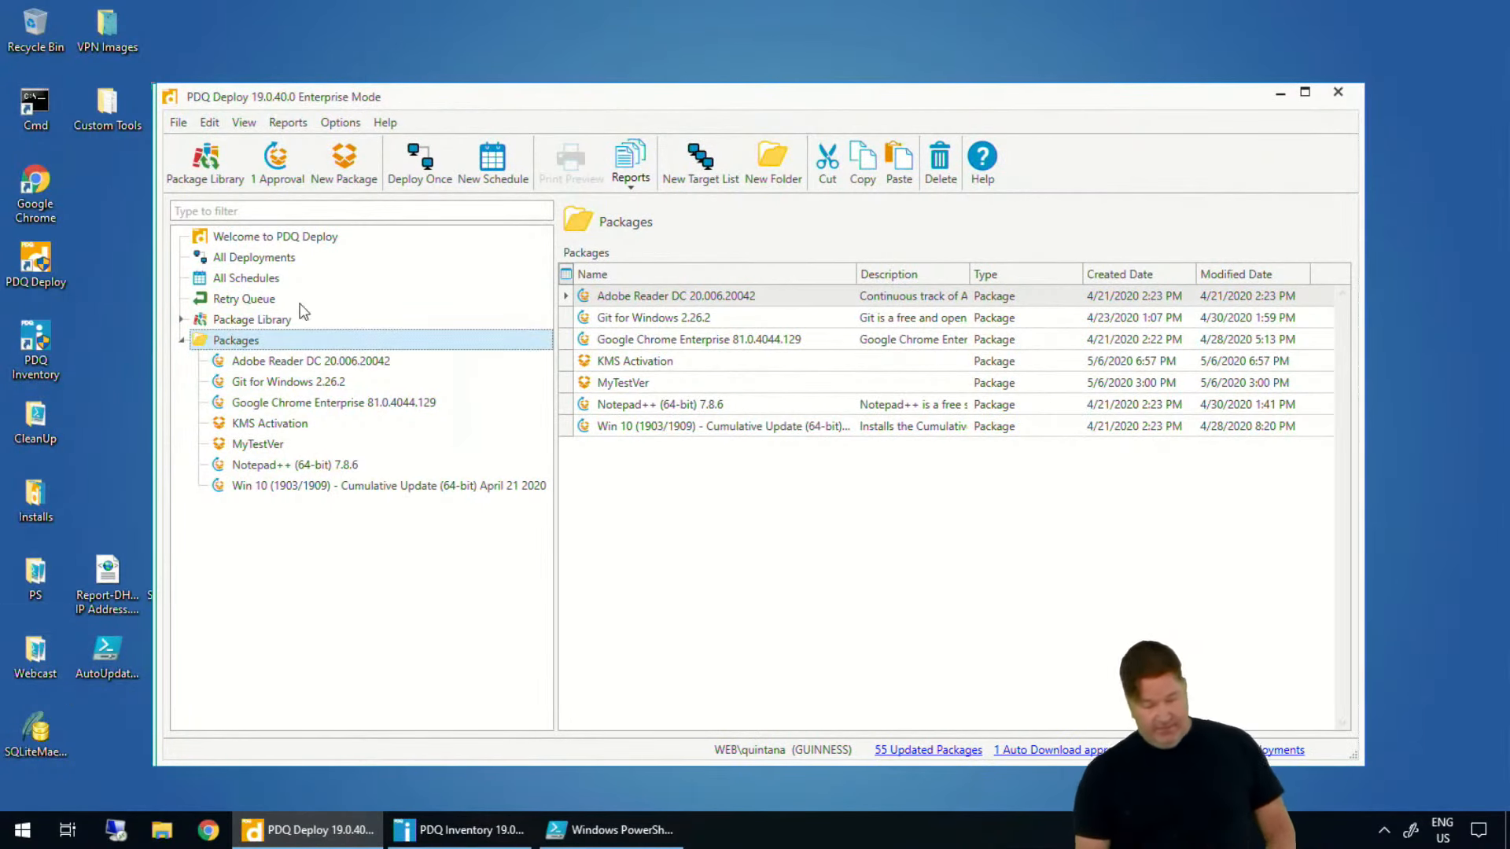
double_click(256, 451)
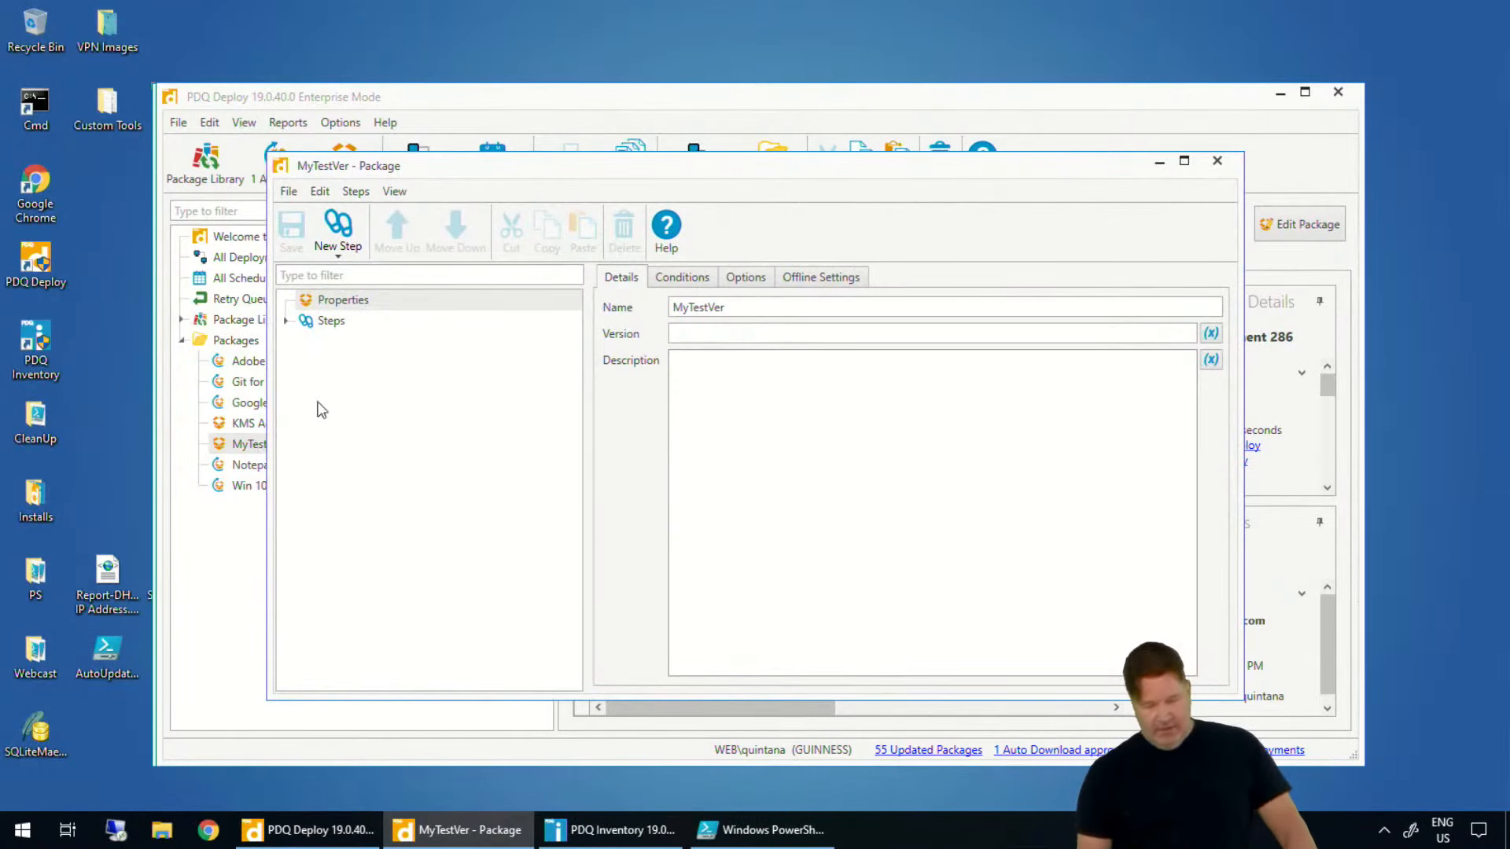
left_click(285, 321)
left_click(347, 342)
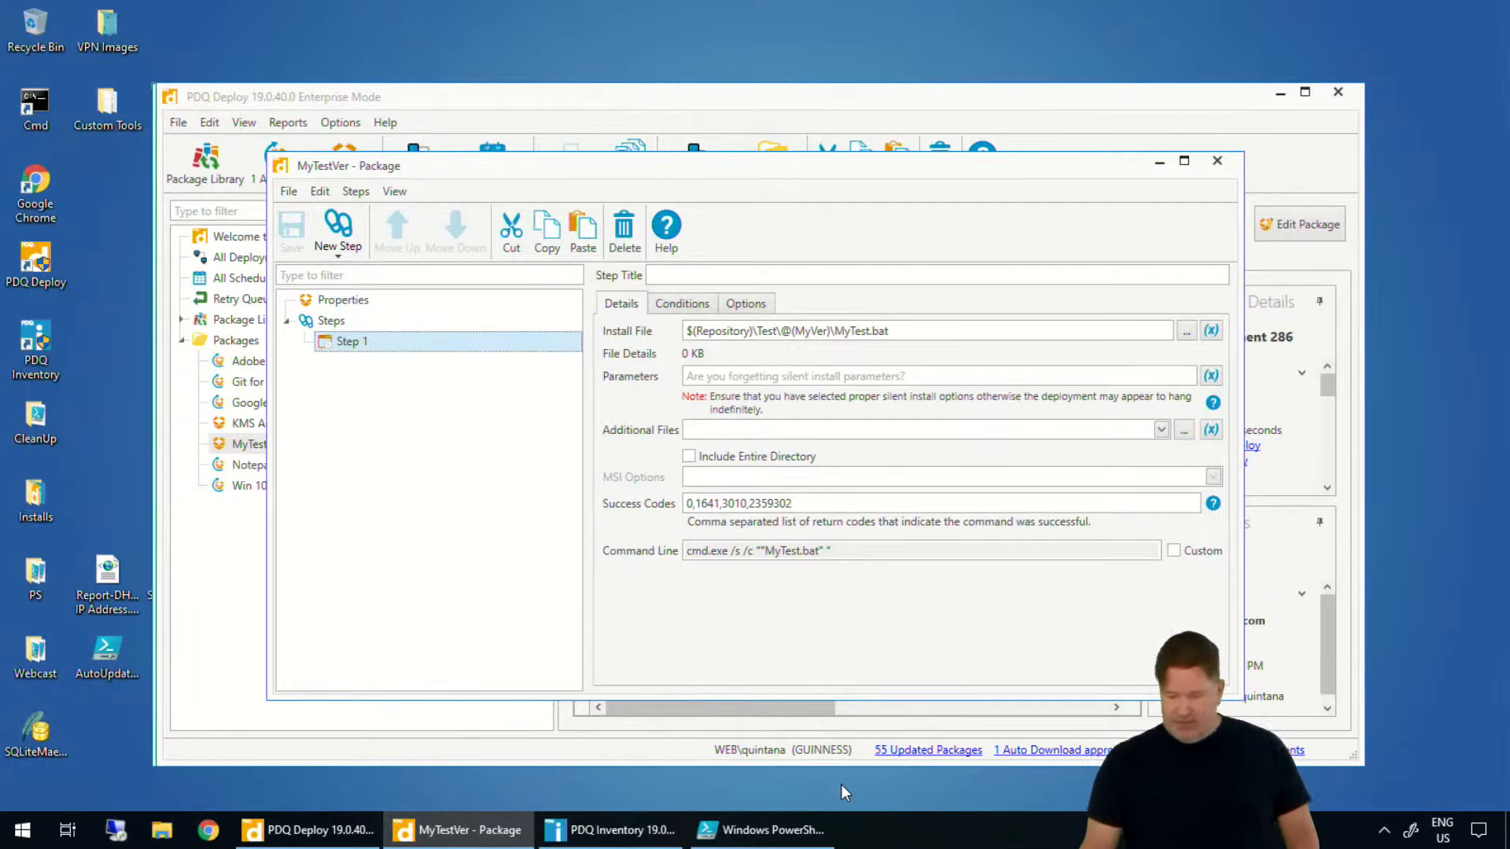
mouse_move(839, 305)
left_mouse_down()
mouse_move(766, 324)
mouse_move(845, 323)
mouse_move(817, 301)
left_mouse_up()
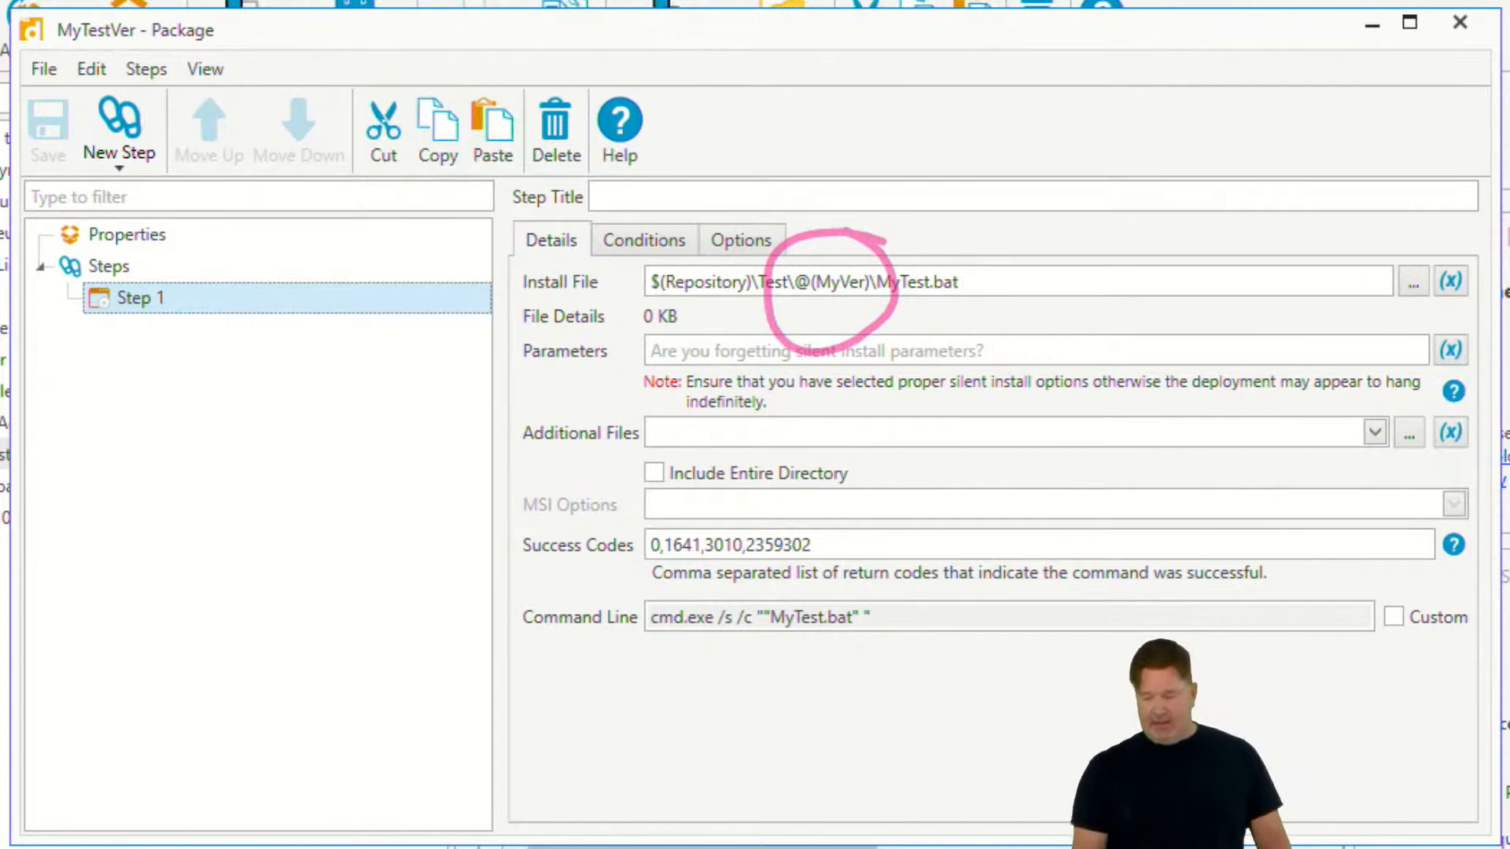
- Browse from Step 1's install file to the parent Test folder and rename folder 6 as 7
left_click(1416, 286)
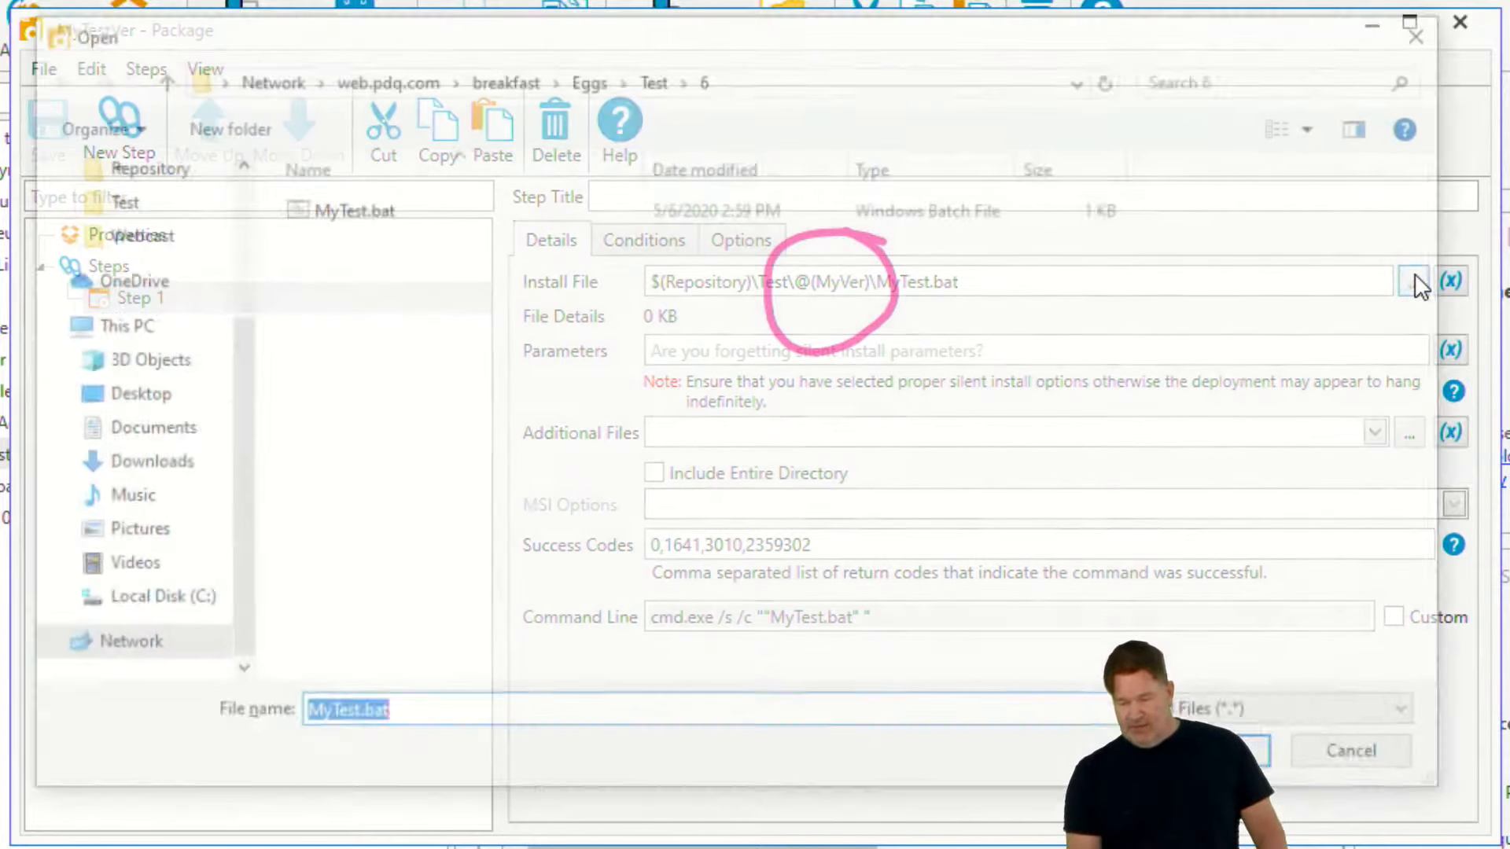
key("BackSpace")
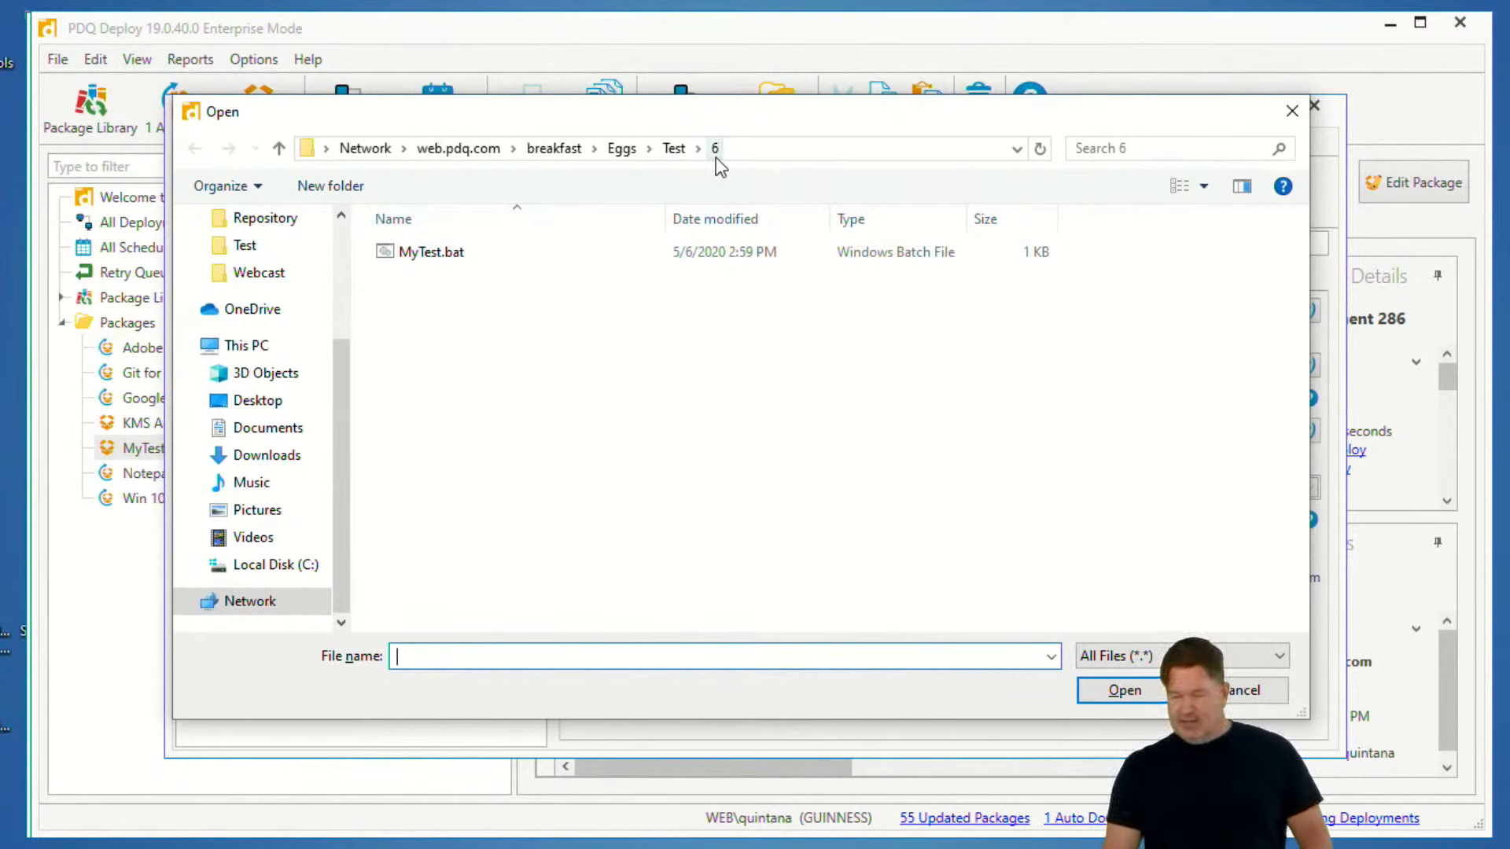
left_click(676, 151)
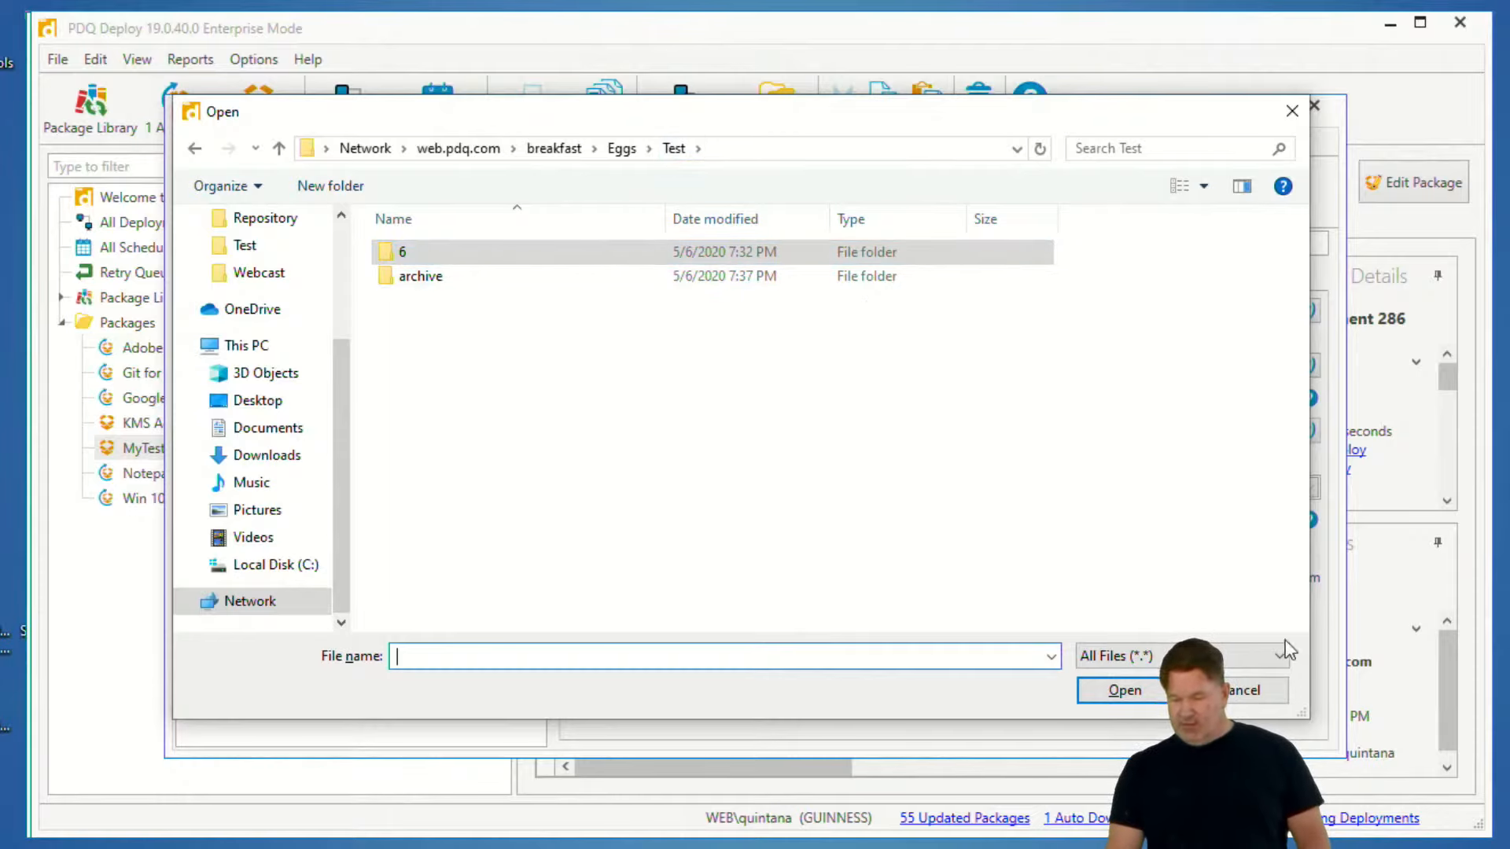
left_click(427, 253)
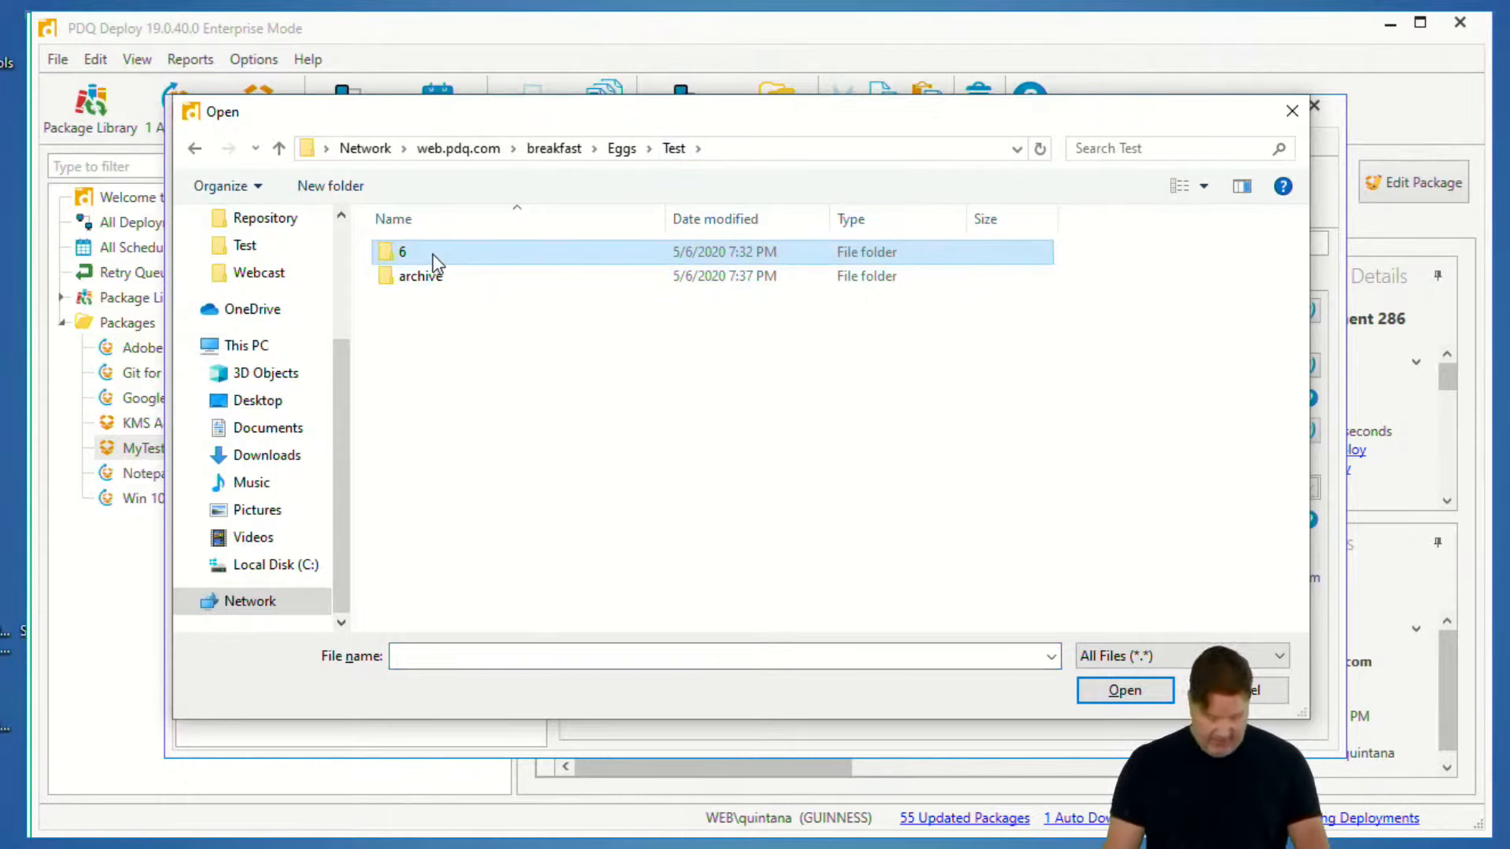
key("BackSpace")
double_click(410, 443)
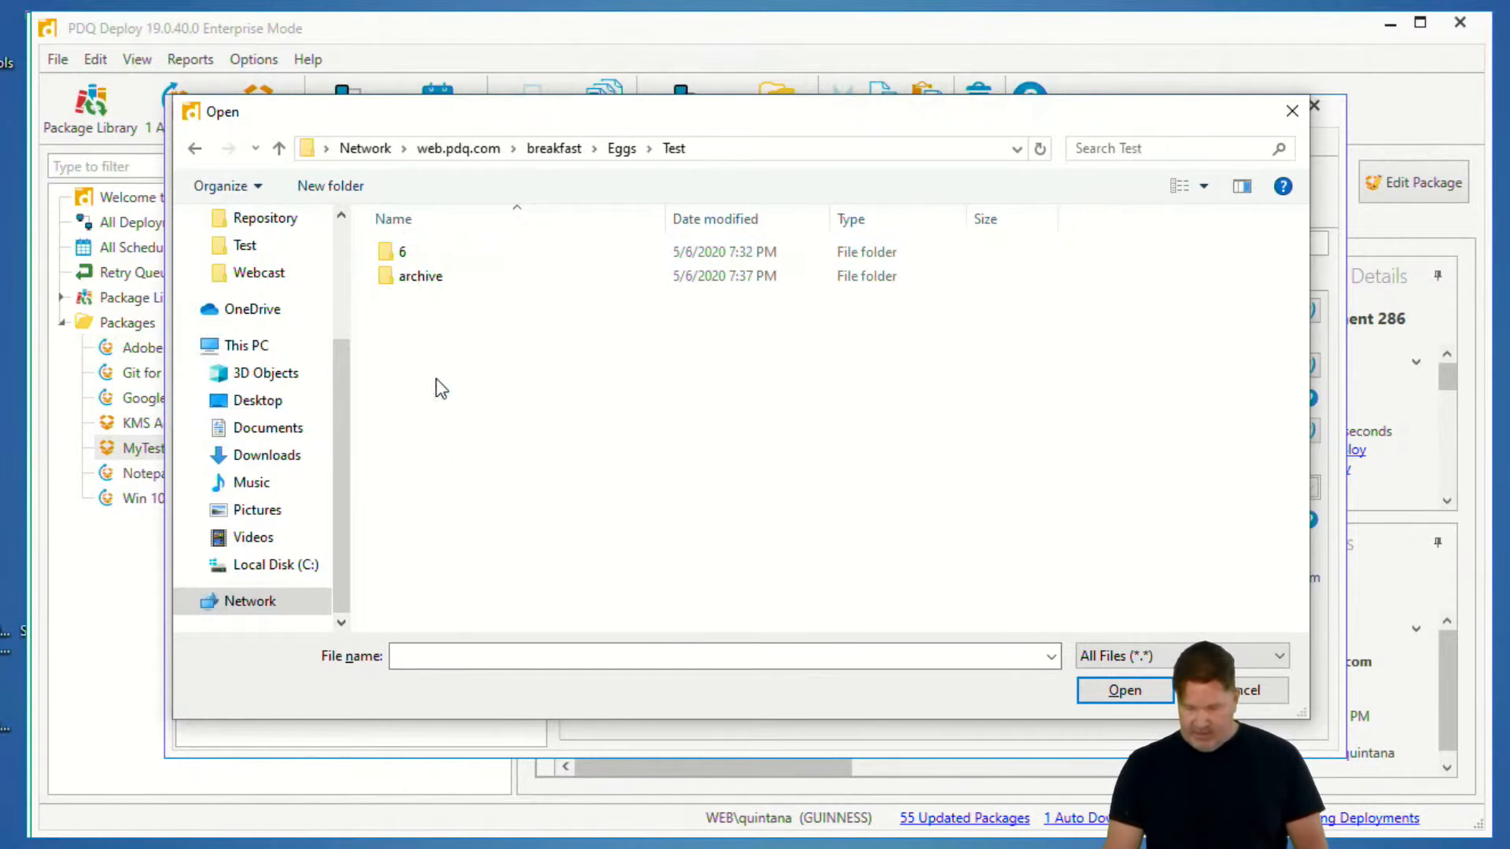
right_click(405, 256)
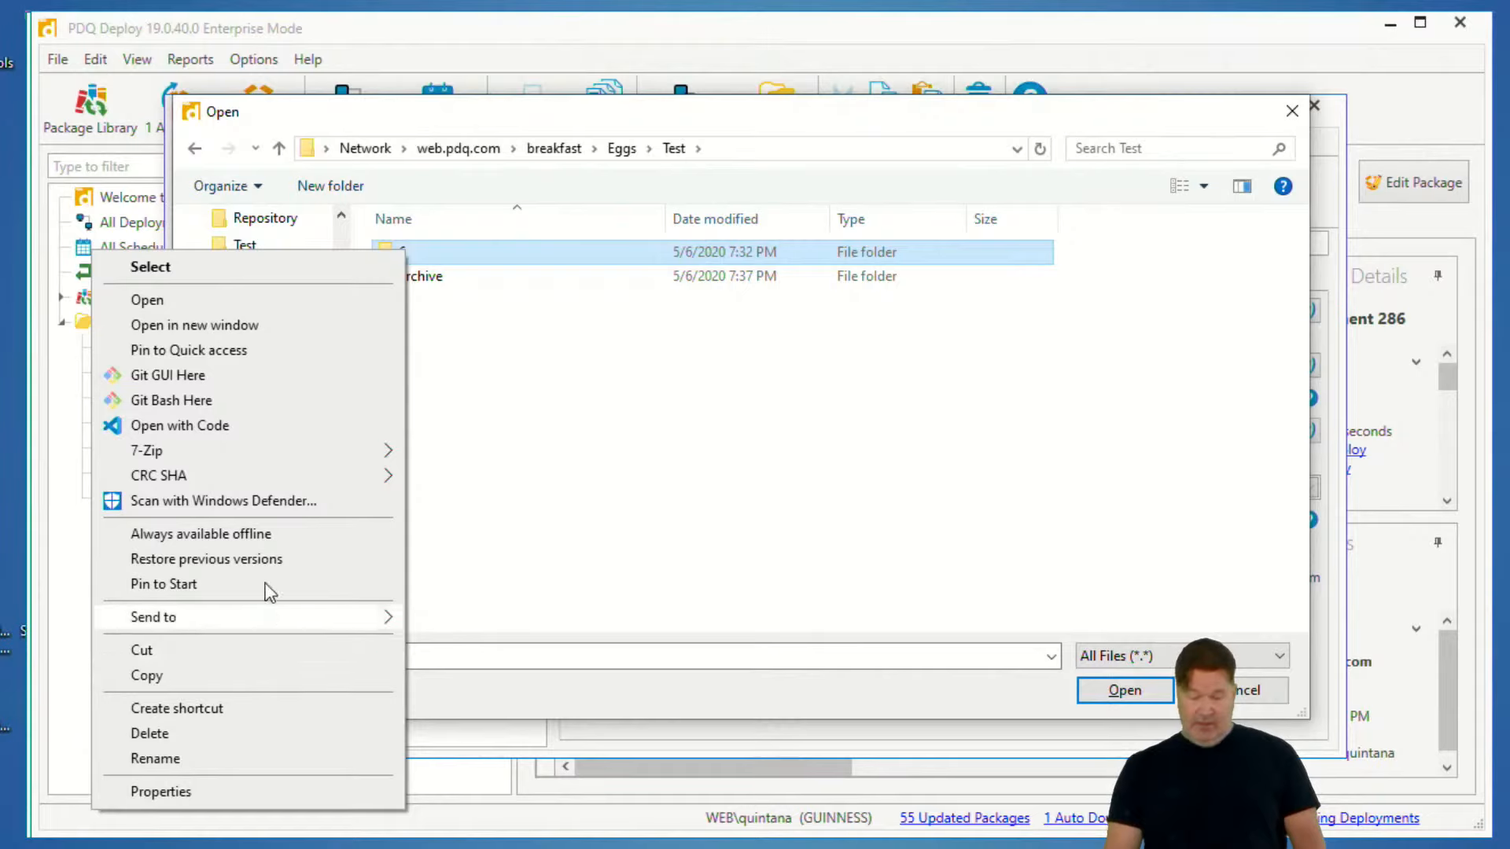
left_click(261, 757)
type("7")
key("Return")
- Leave the install file browser without choosing a different file for Step 1
left_click(1126, 689)
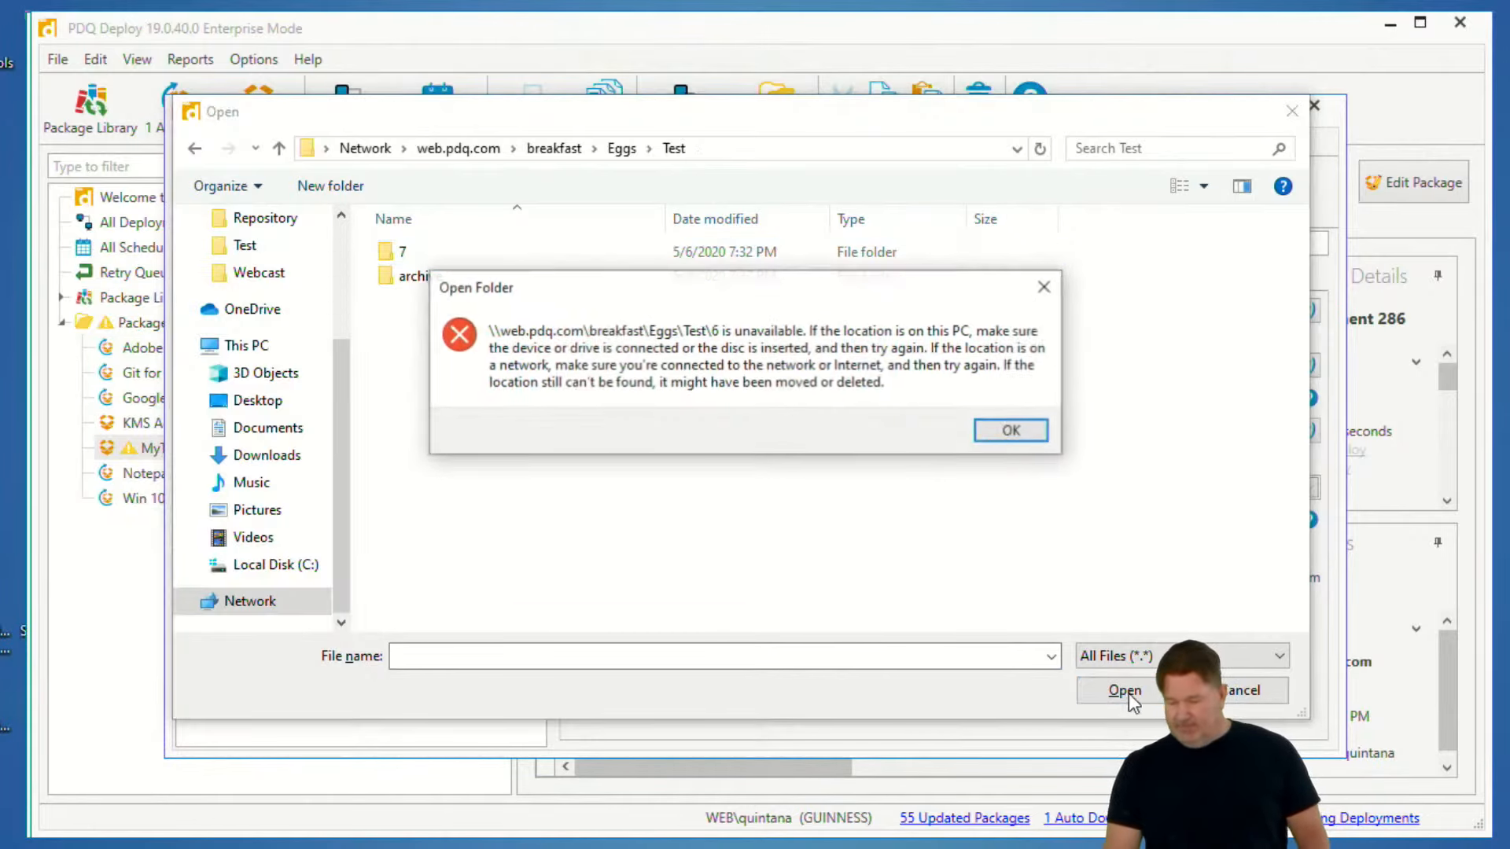
left_click(1031, 438)
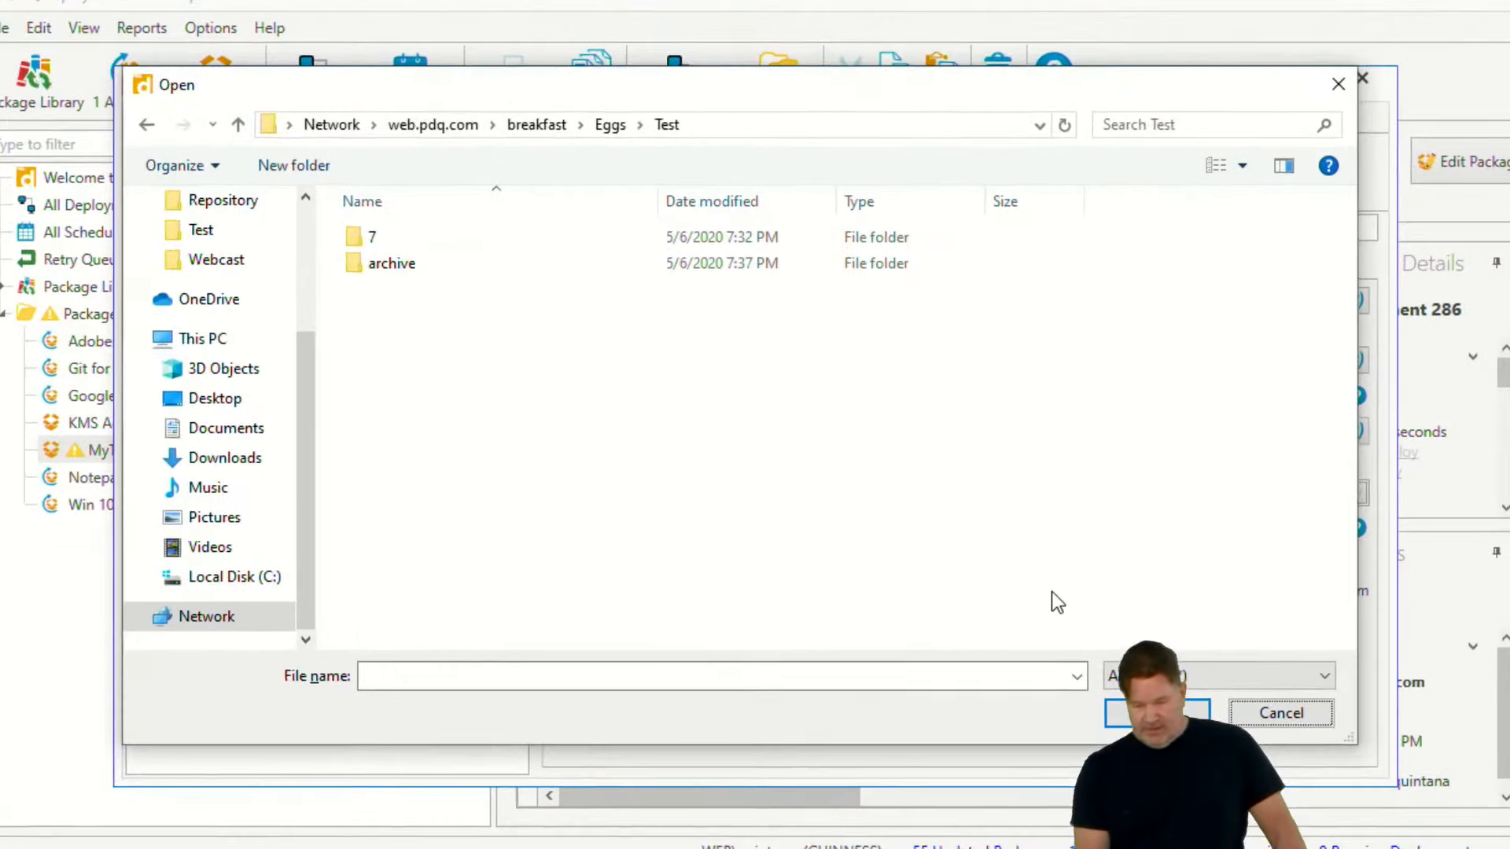
left_click(1159, 713)
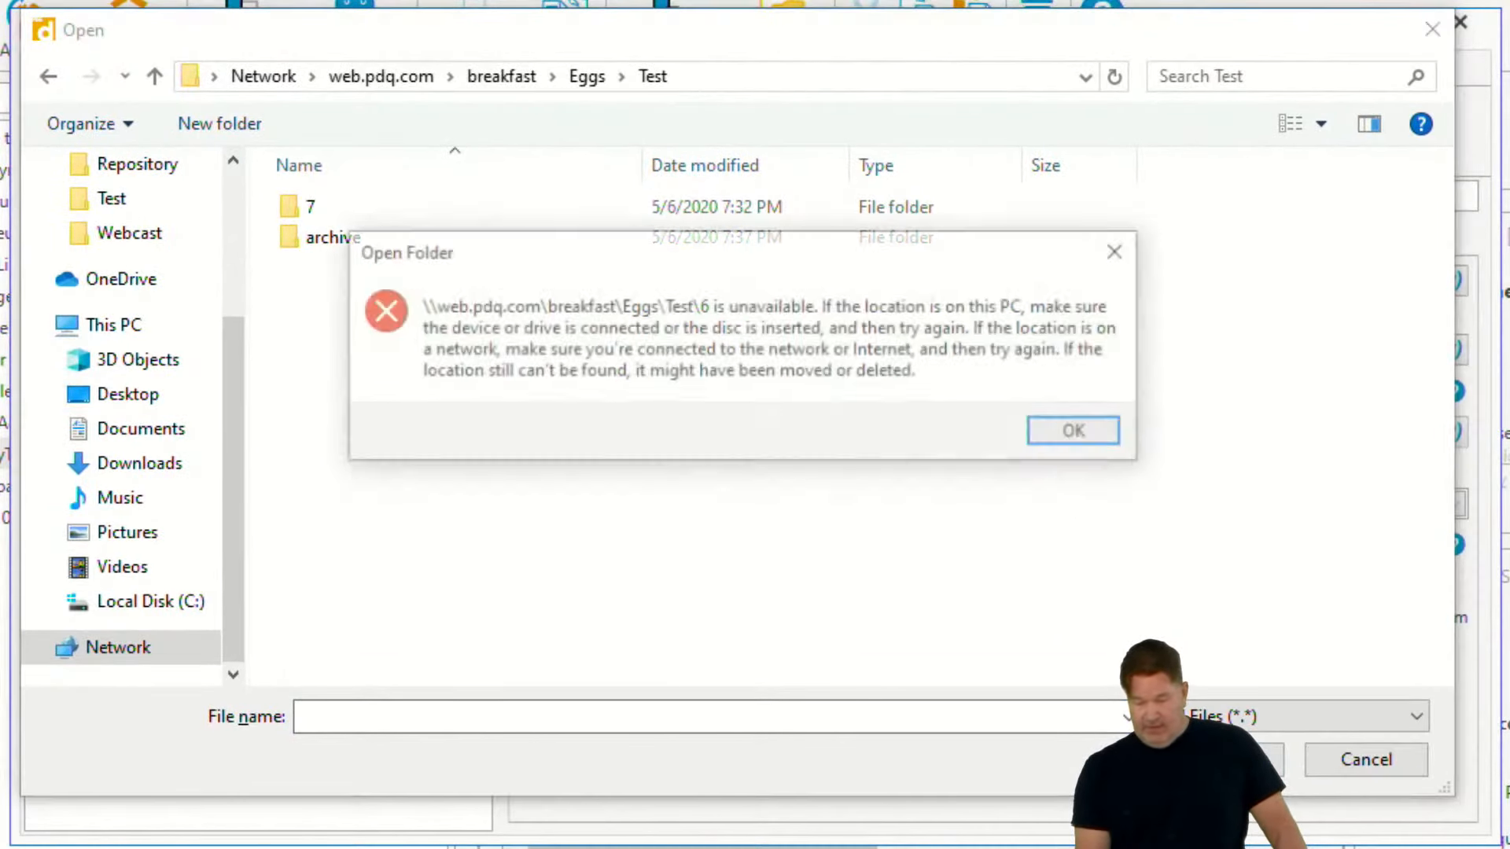
left_click(1120, 434)
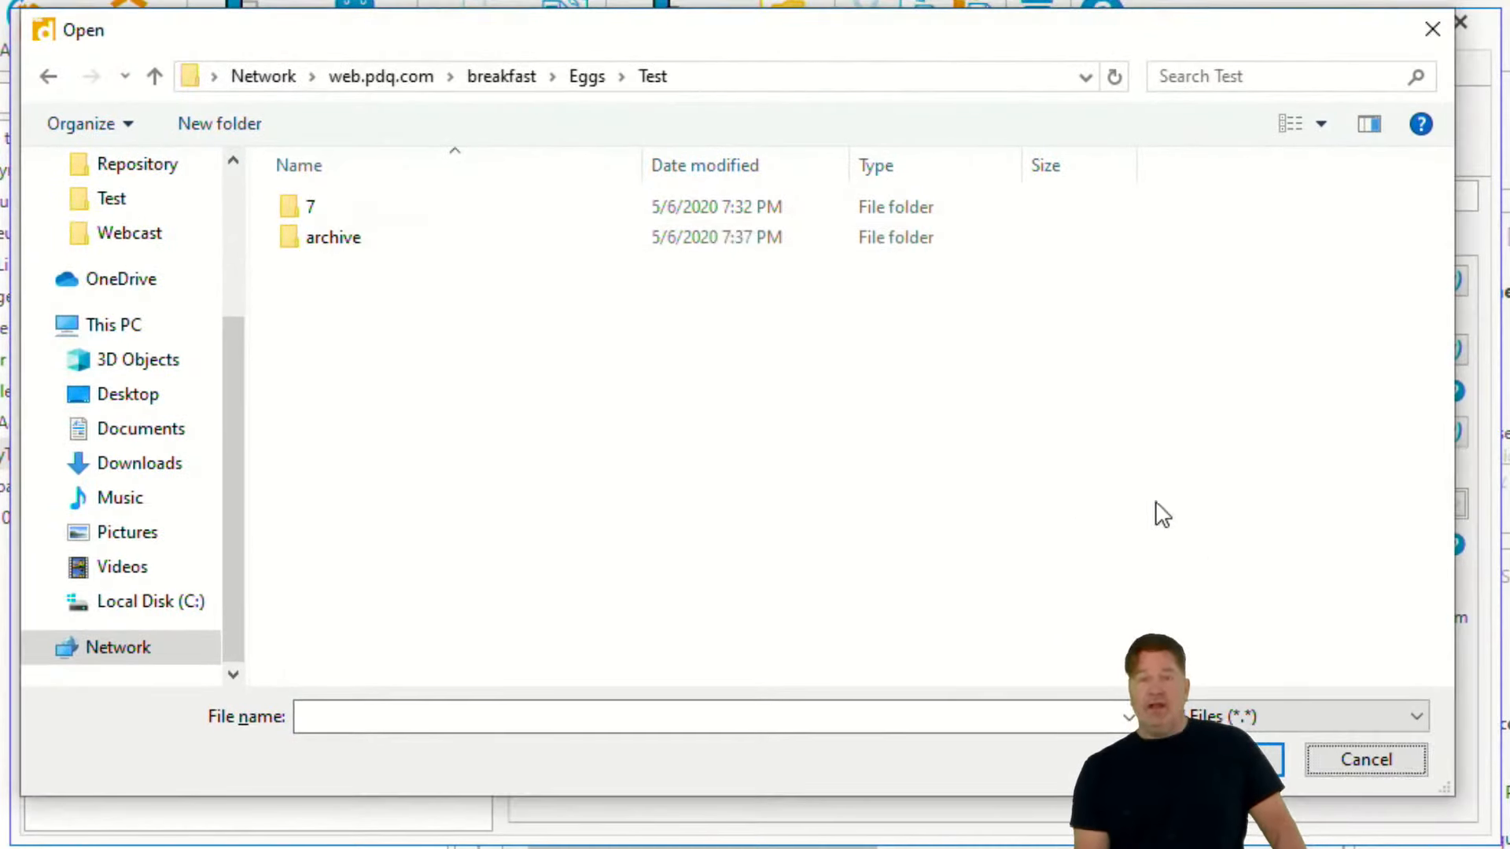
left_click(1334, 771)
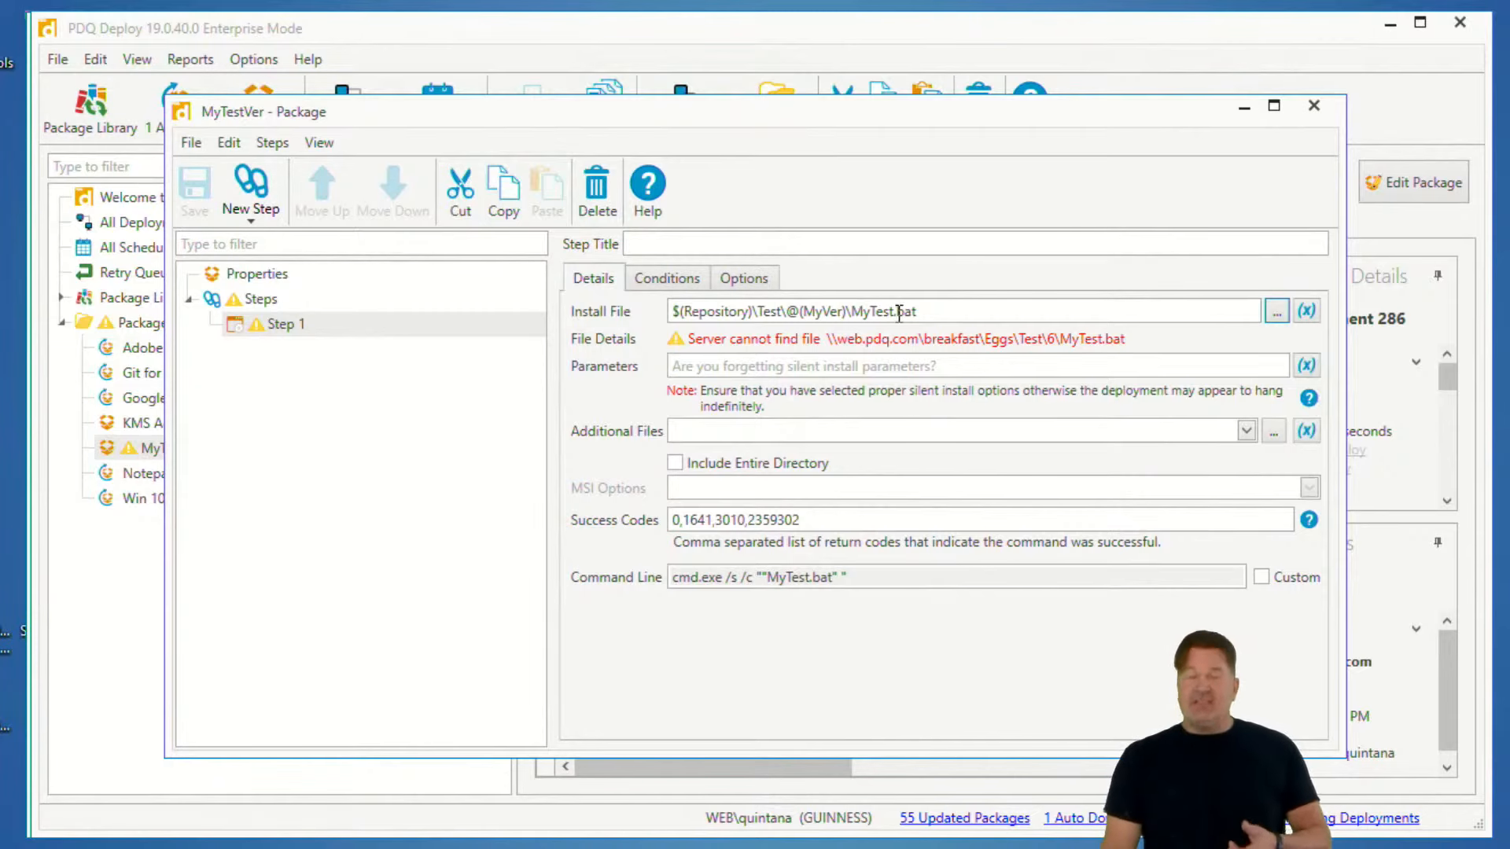
- Set the custom variable @(MyVer) to 7 and commit the change
left_click(333, 58)
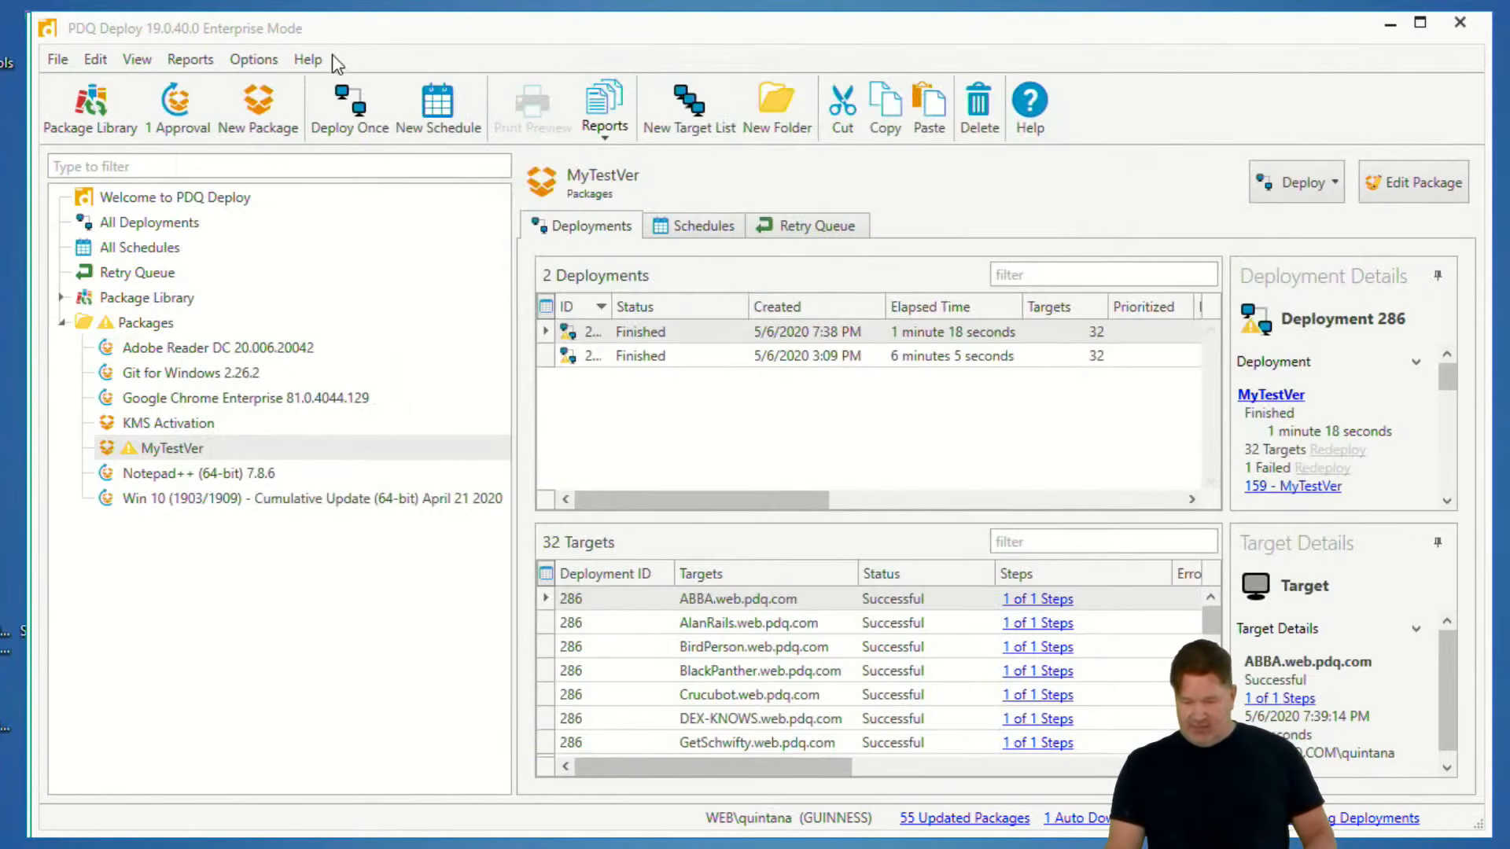
left_click(253, 59)
left_click(198, 114)
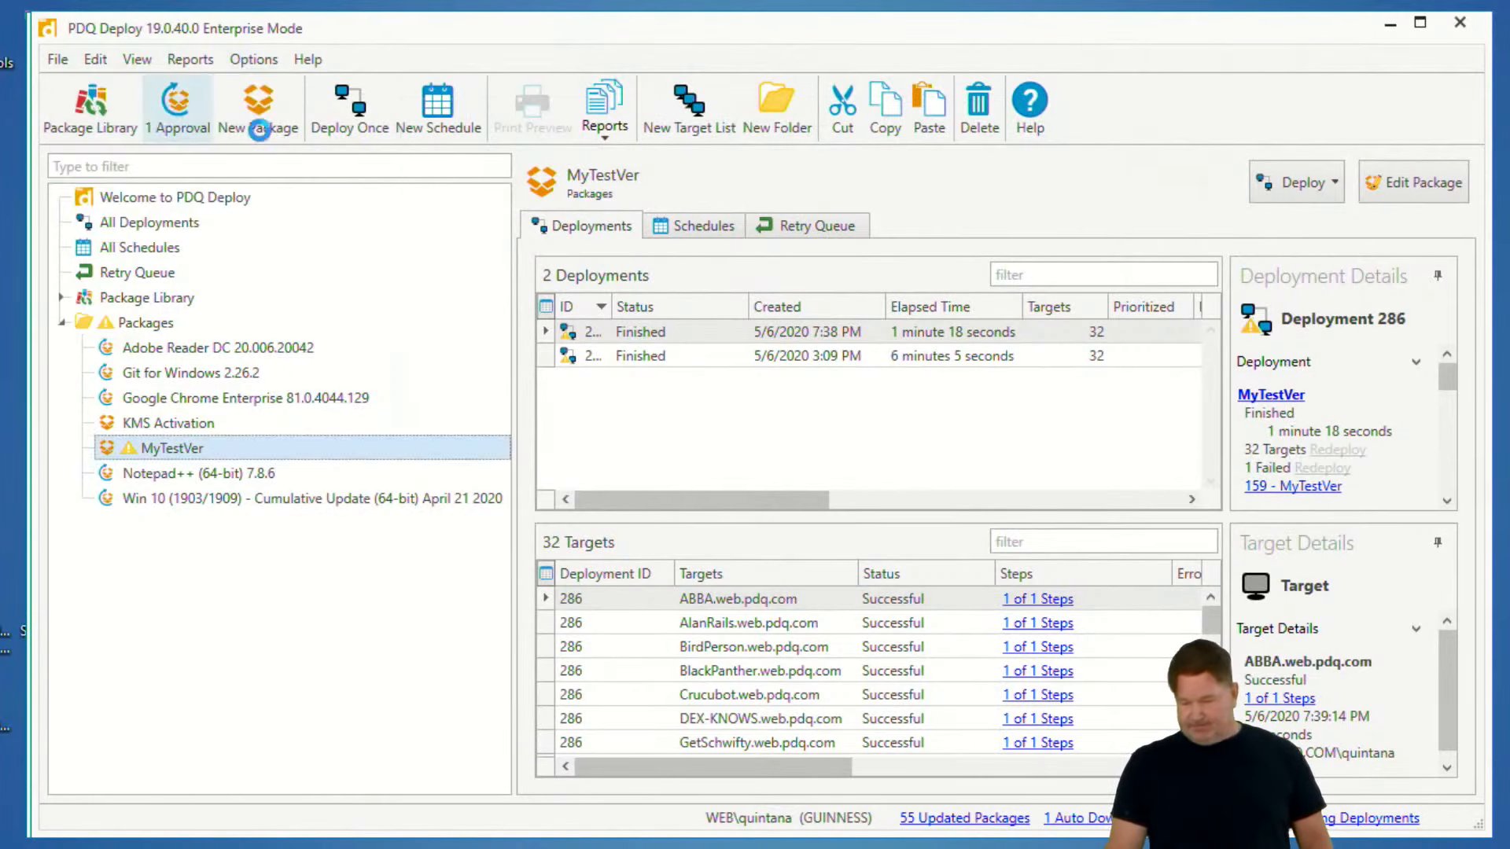
double_click(710, 291)
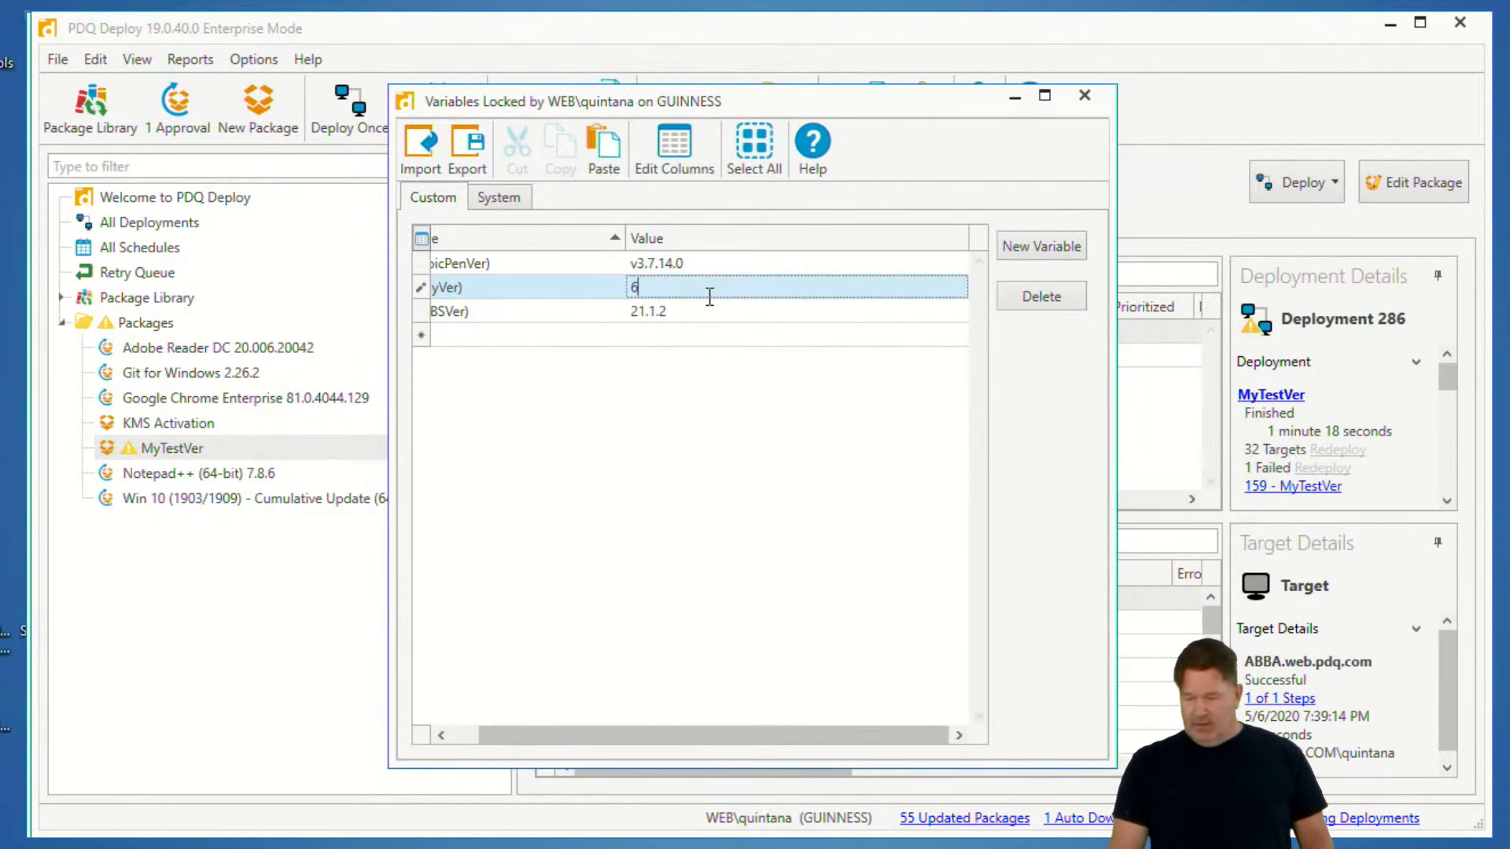
double_click(664, 293)
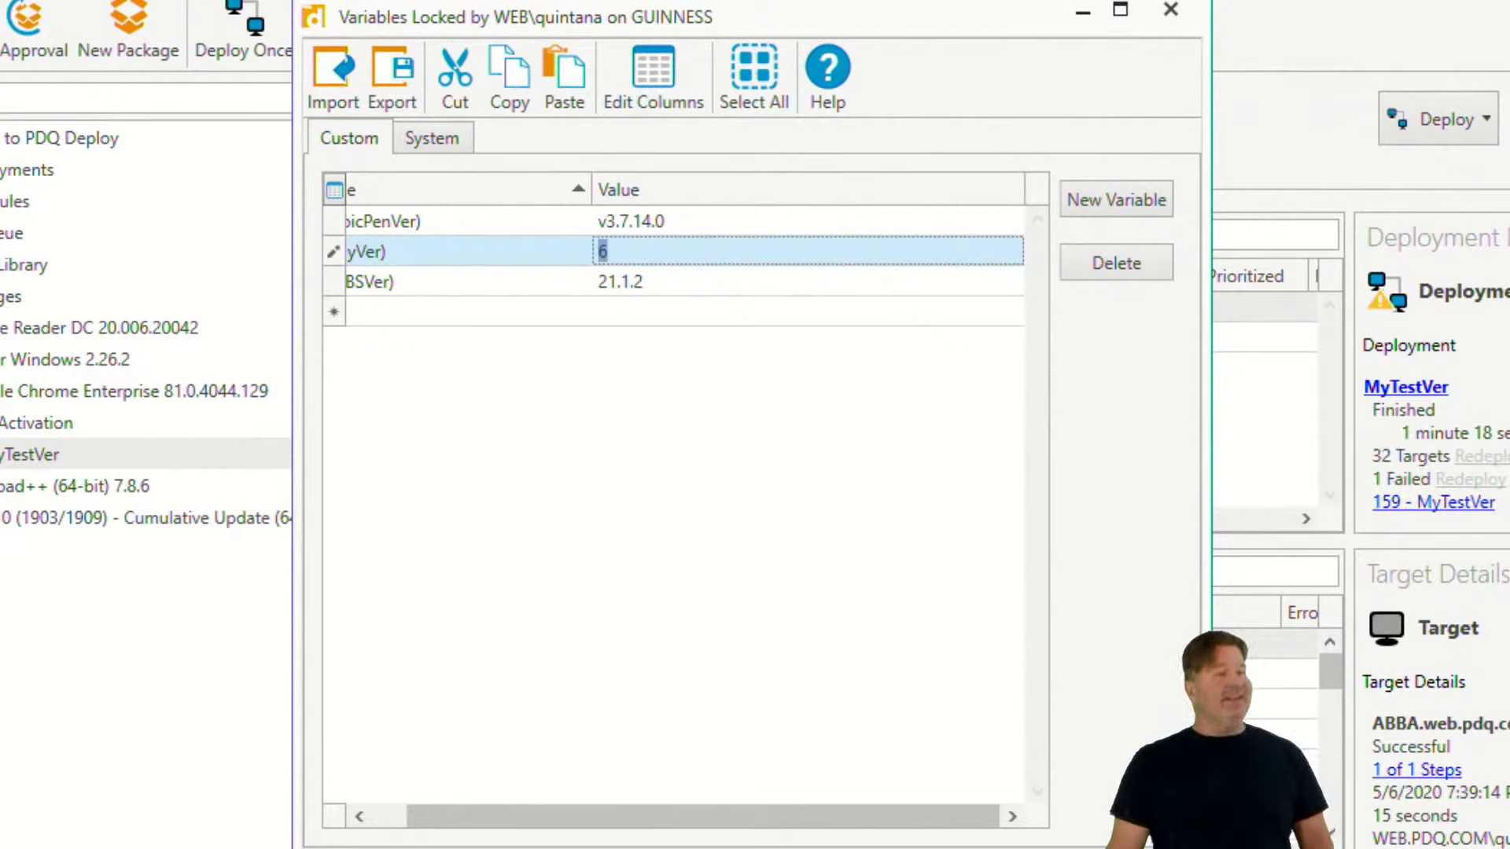
type("7")
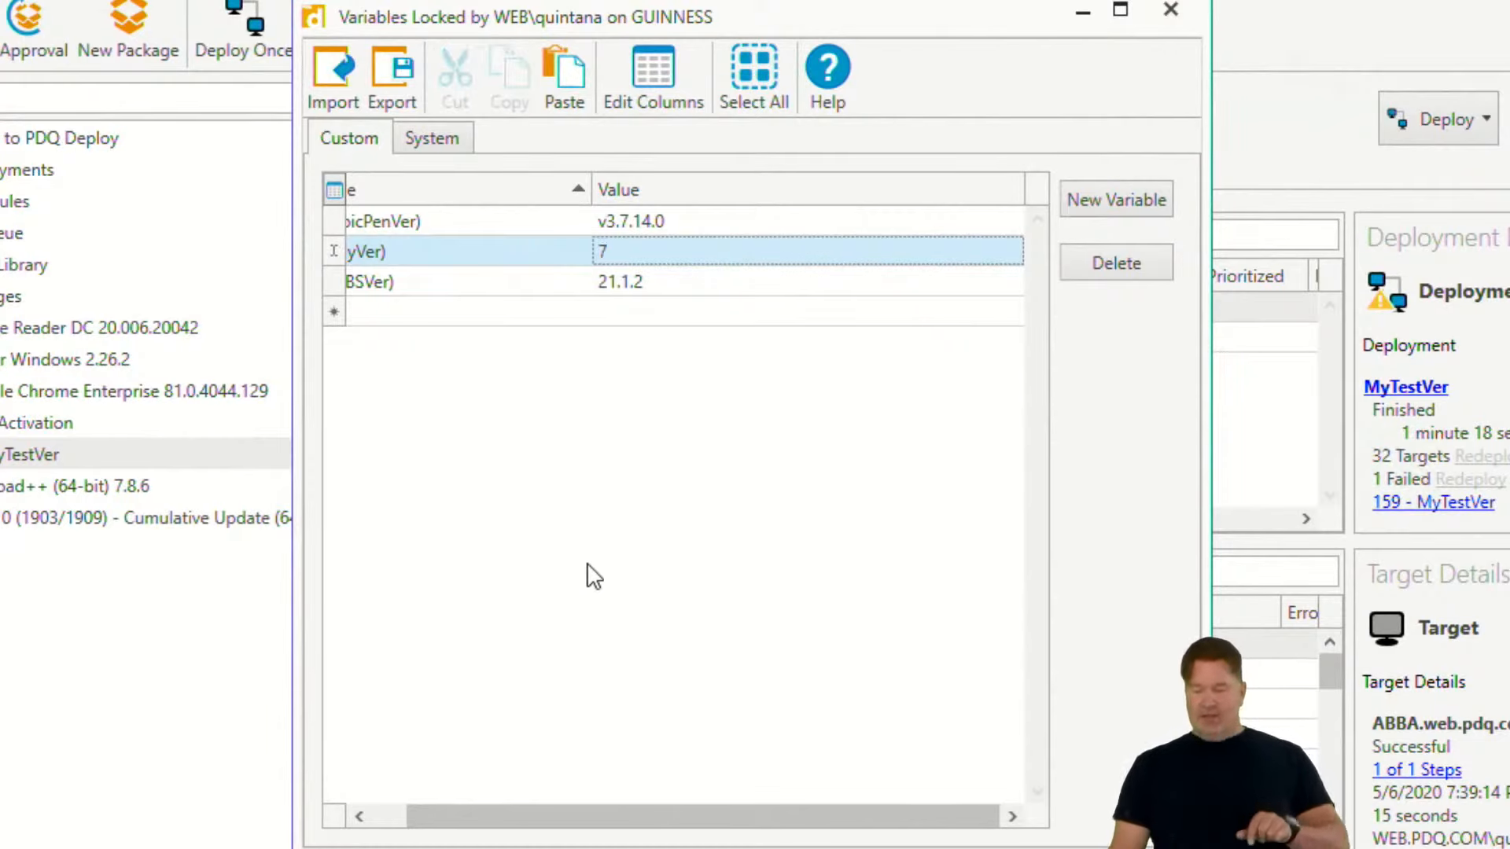
left_click(682, 282)
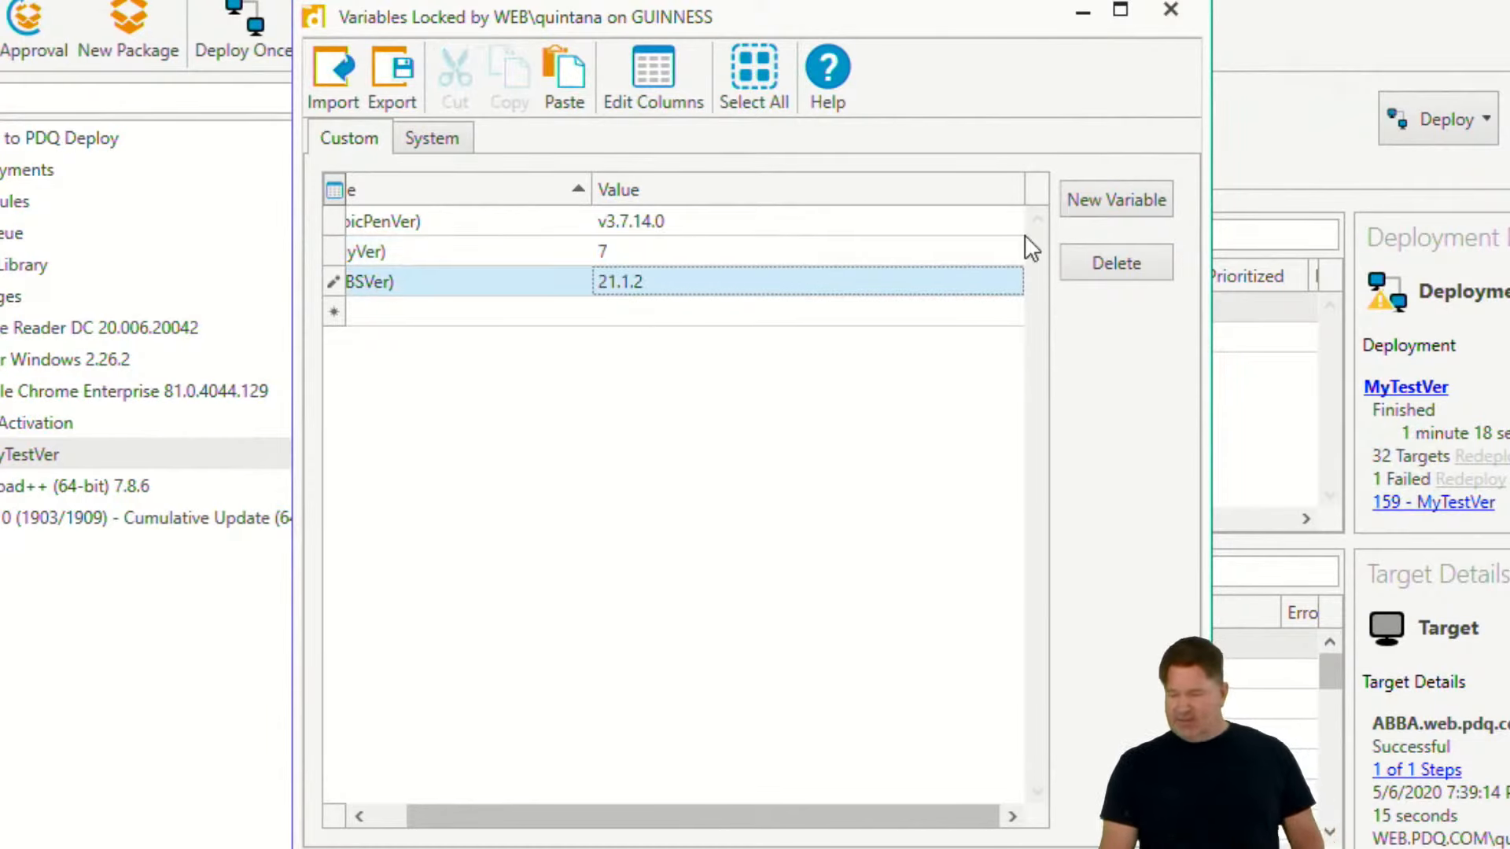
- Put the variables list away and reopen the MyTestVer package to check Step 1's install file details
left_click(1084, 11)
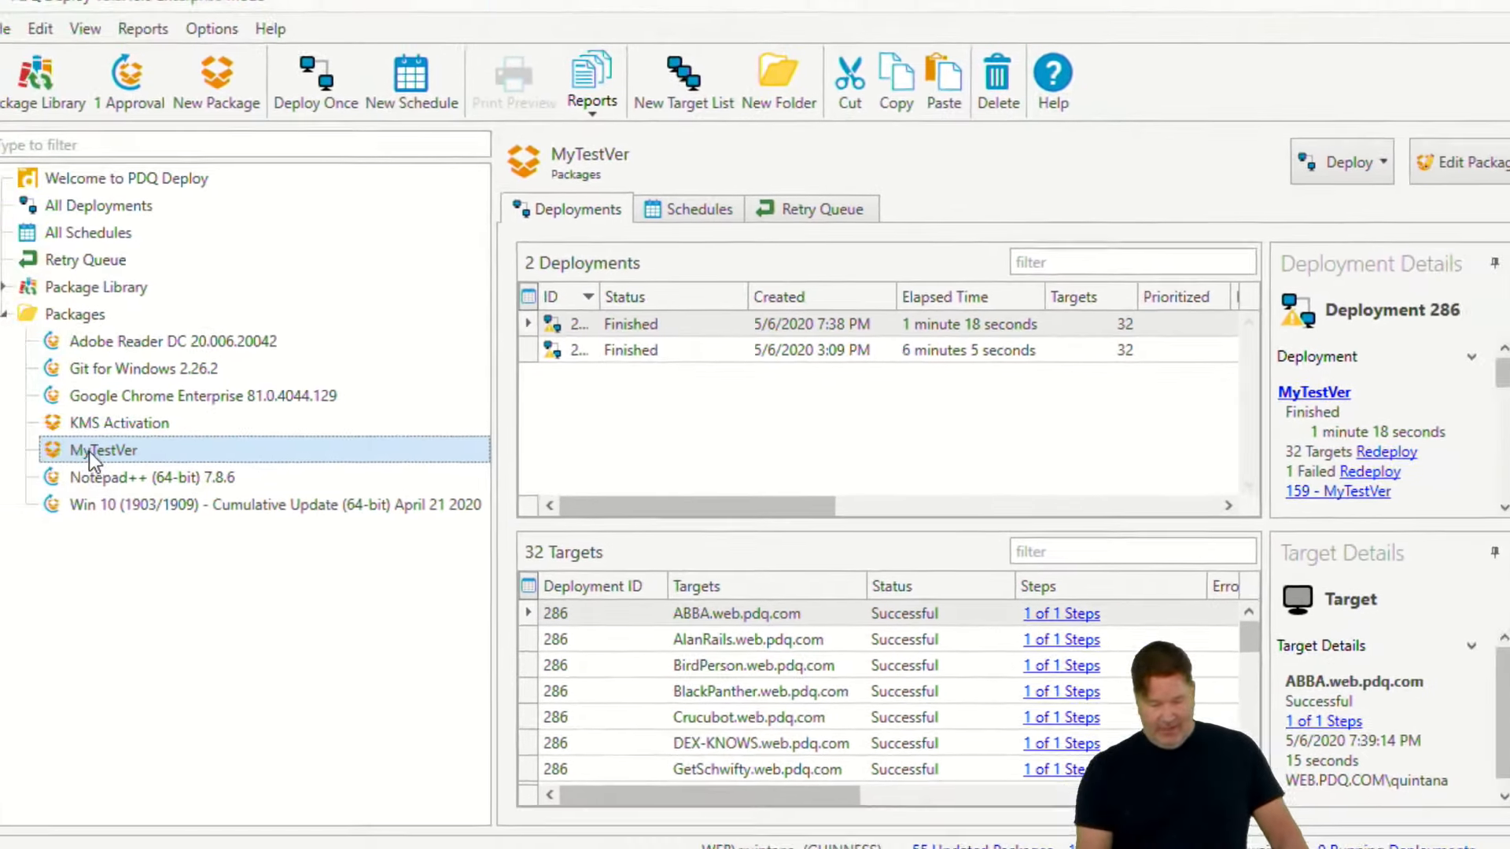
double_click(31, 454)
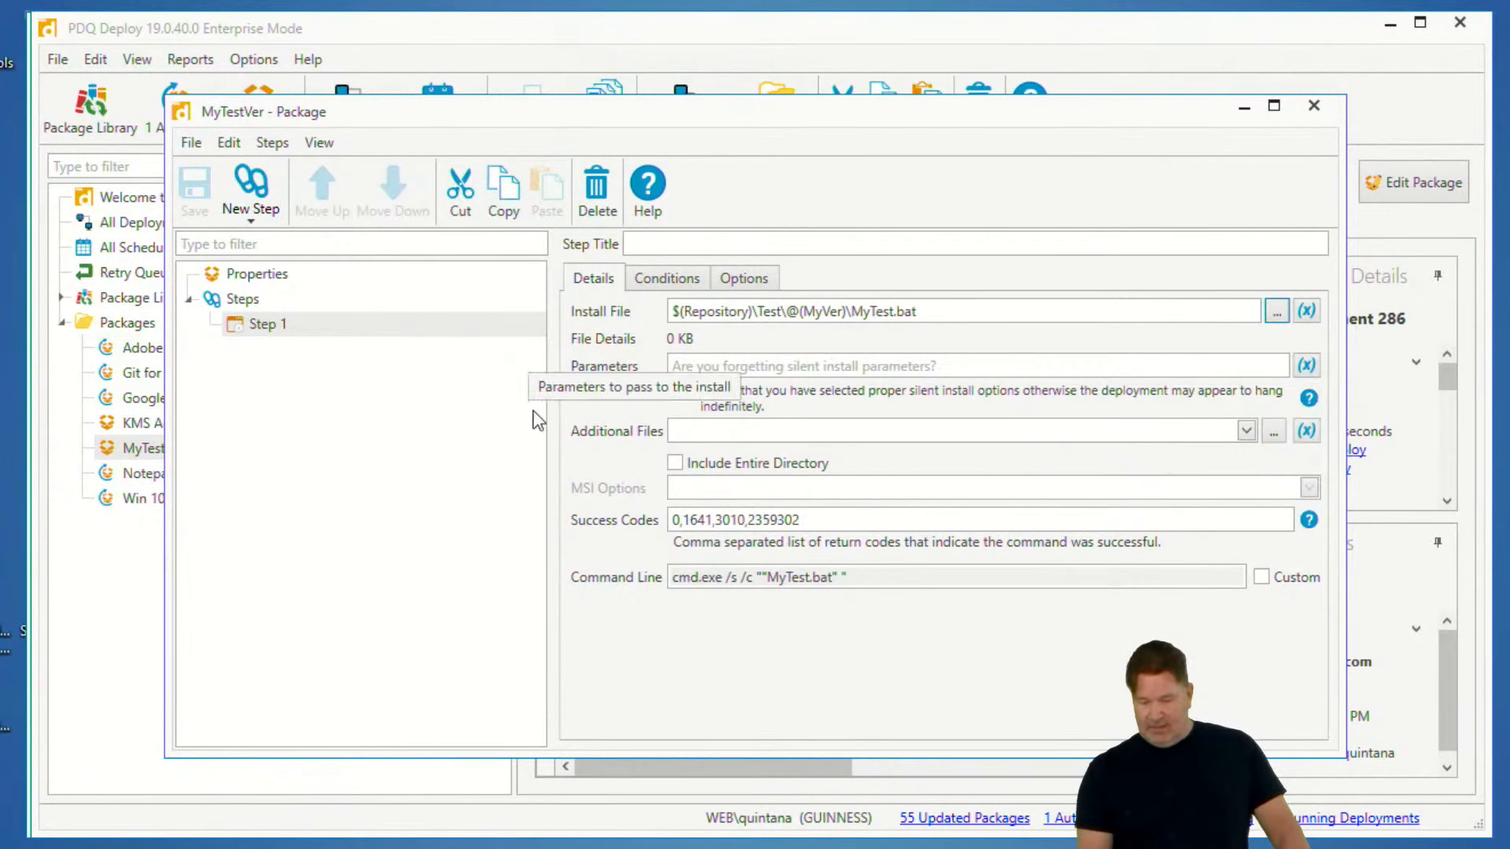
left_click(338, 40)
- Reopen the custom variables and set @(MyVer) to 6
left_click(254, 60)
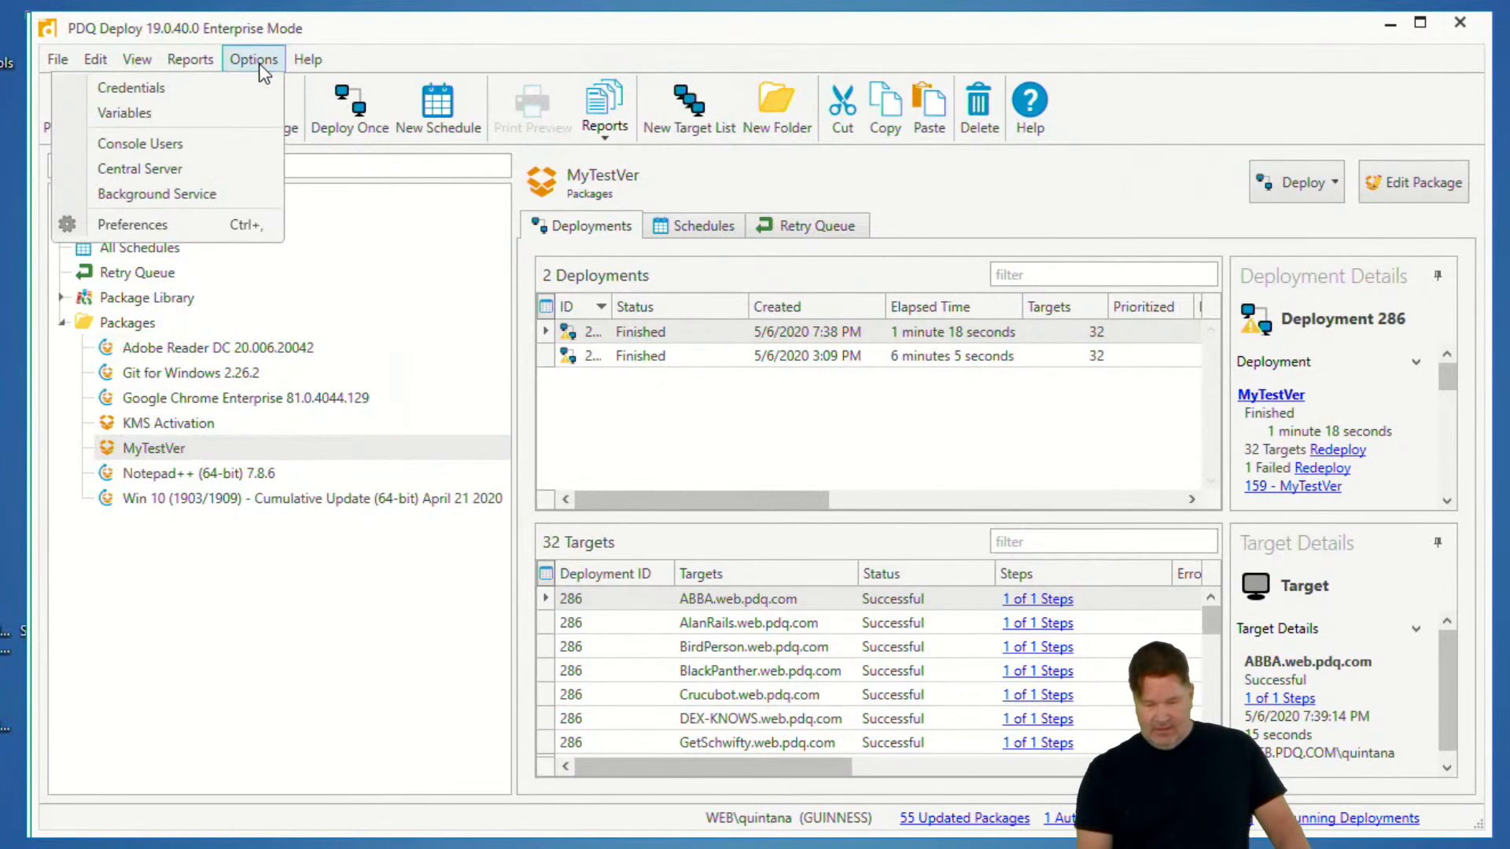
left_click(179, 117)
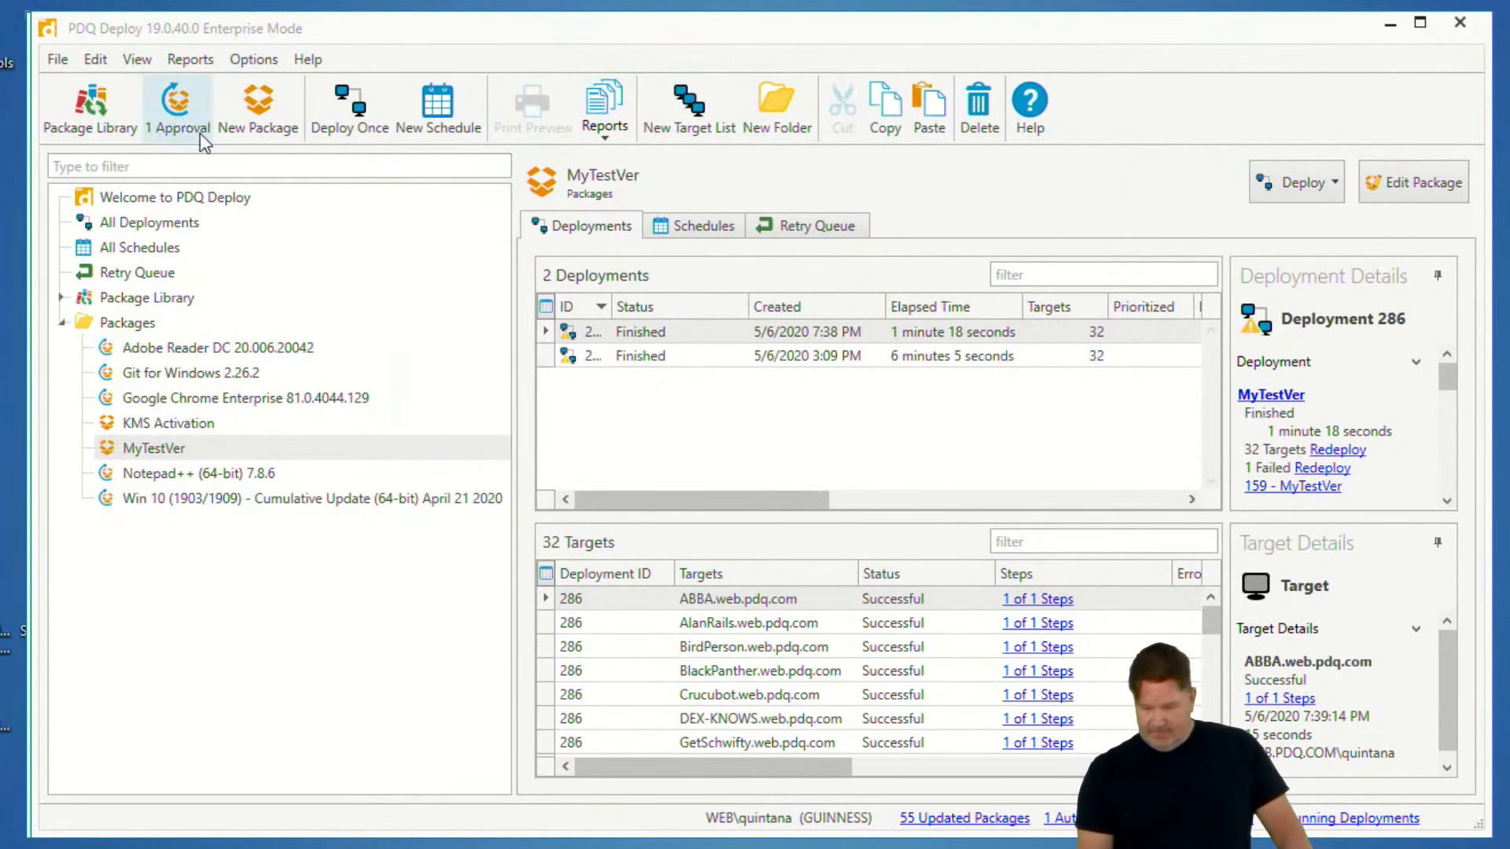
left_click(239, 66)
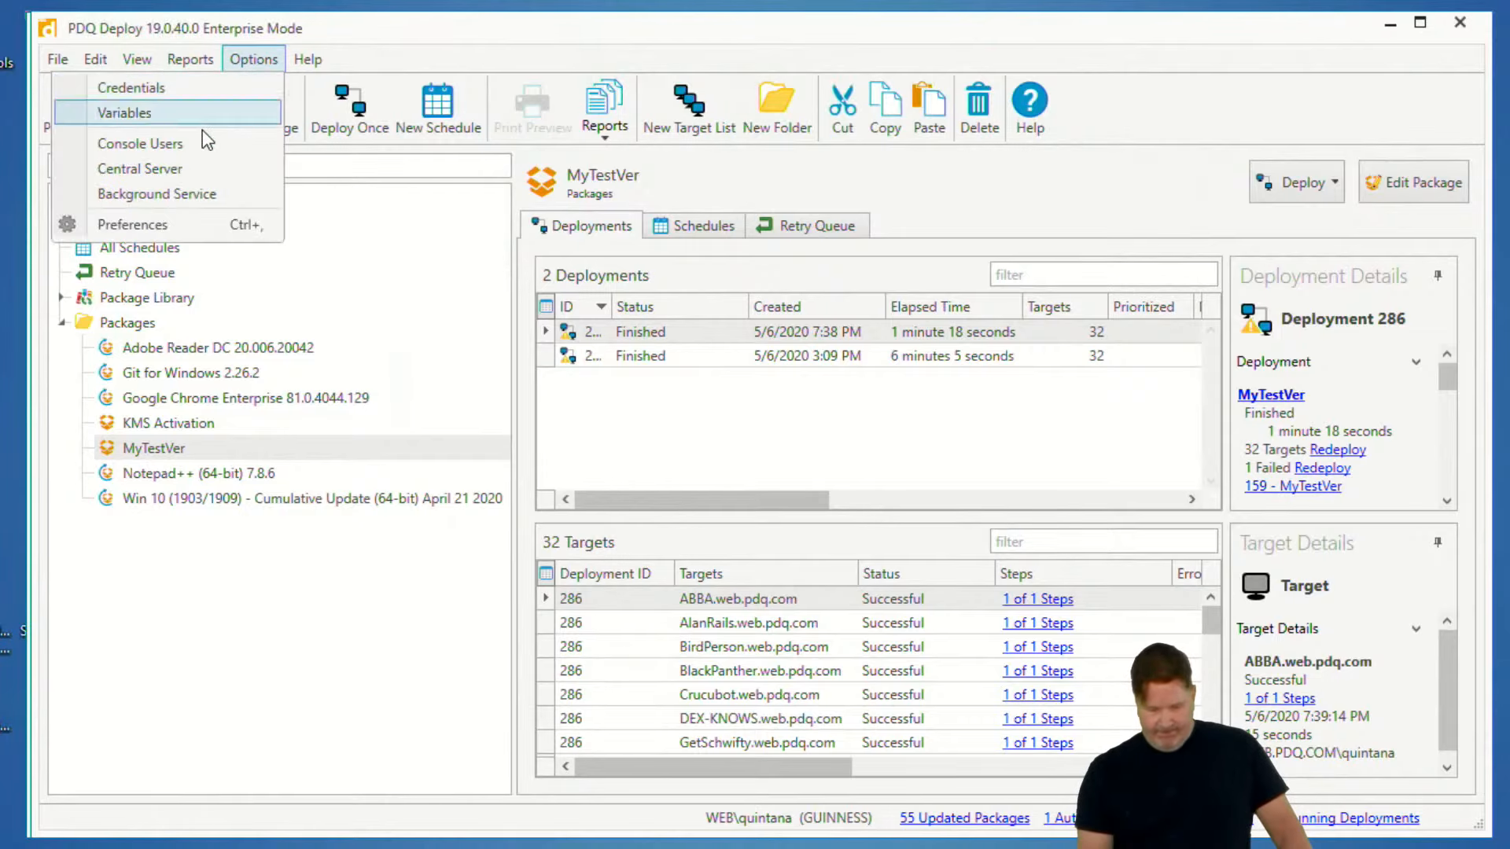
left_click(199, 112)
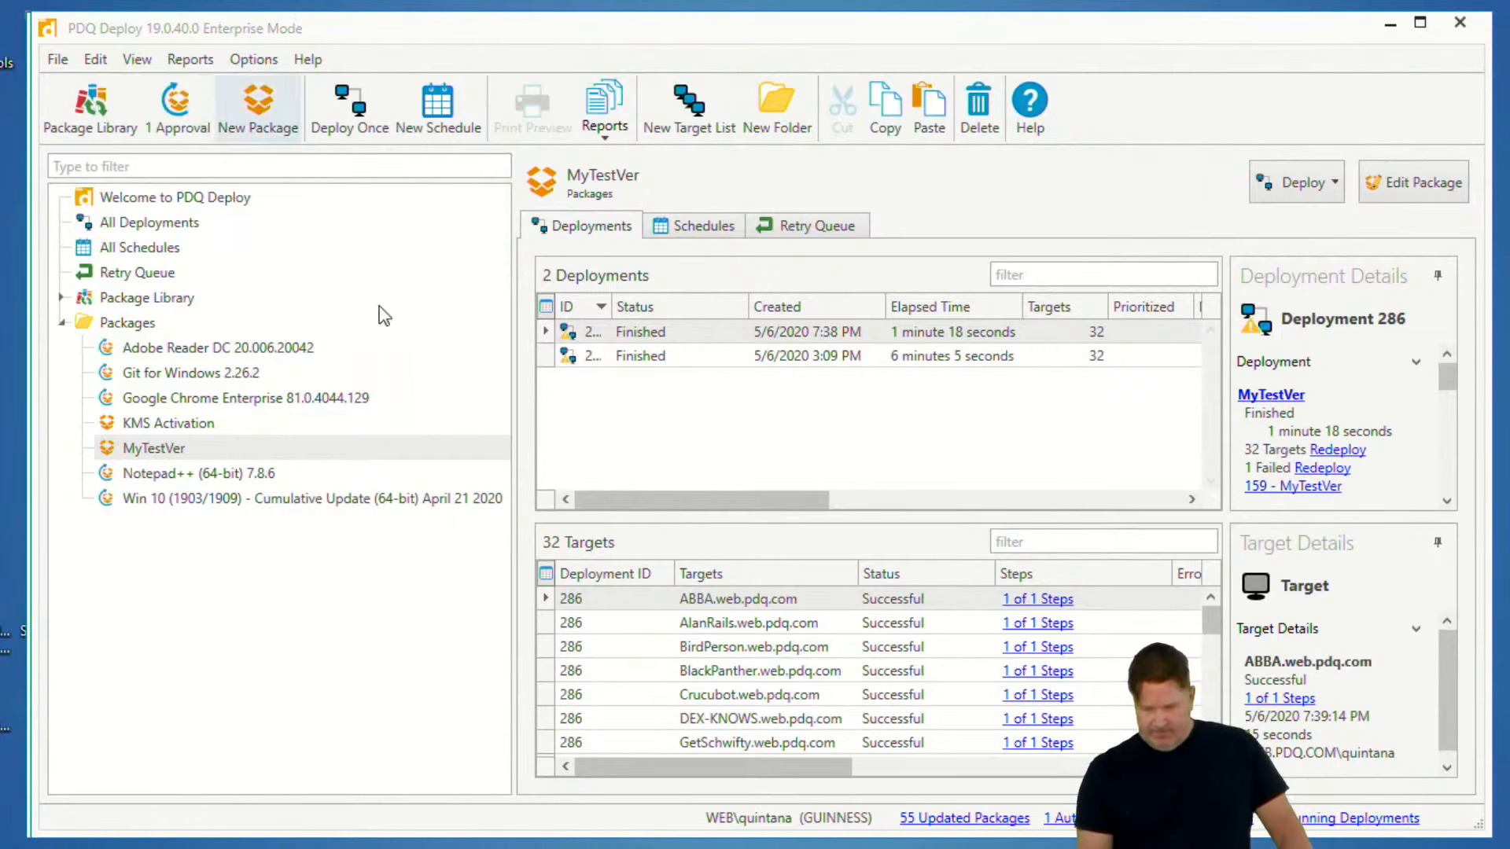
right_click(950, 848)
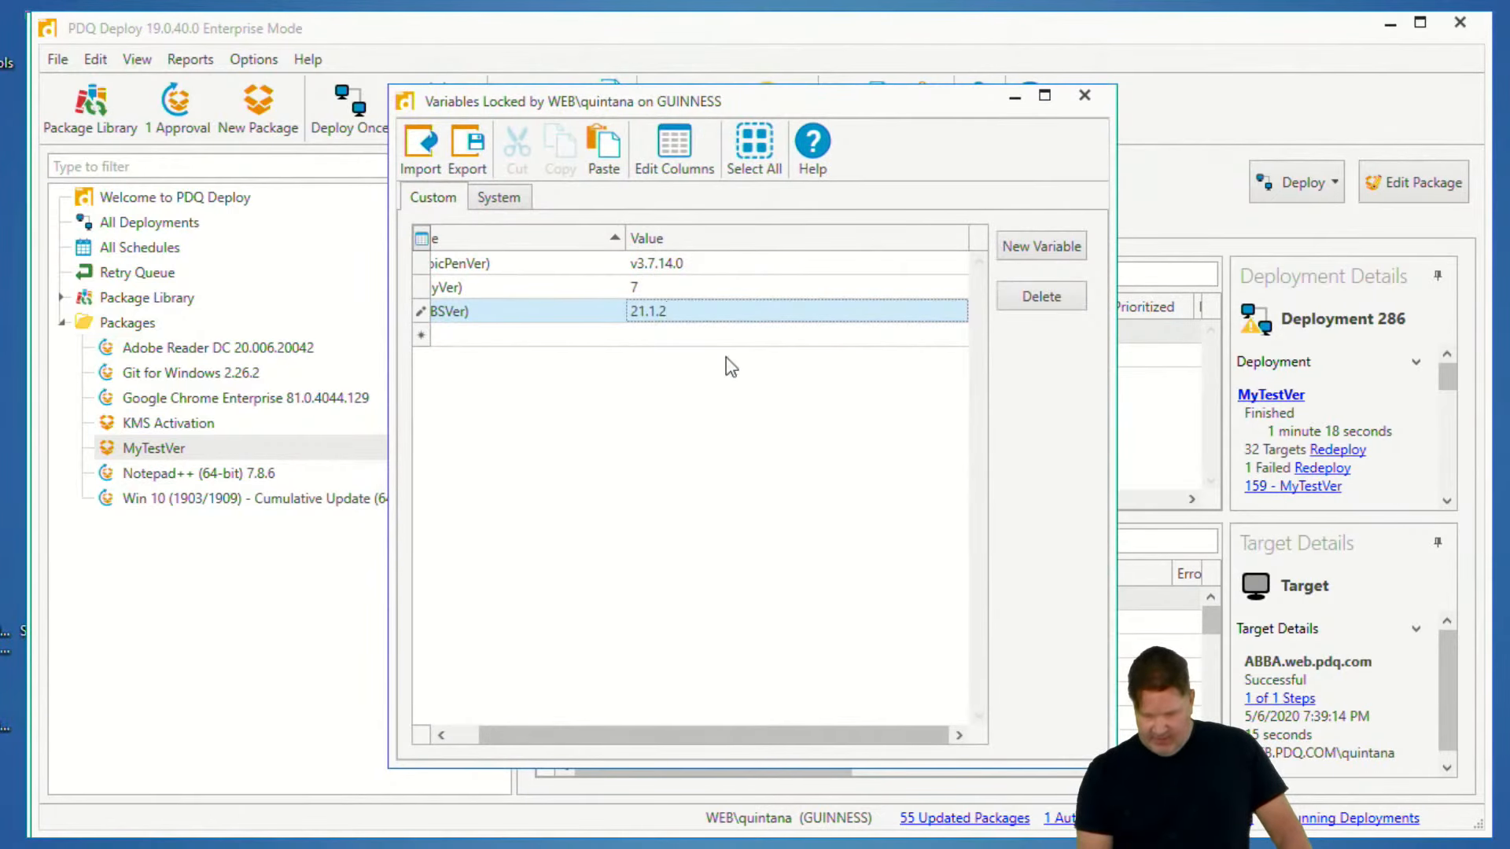
left_click(689, 290)
left_click(634, 288)
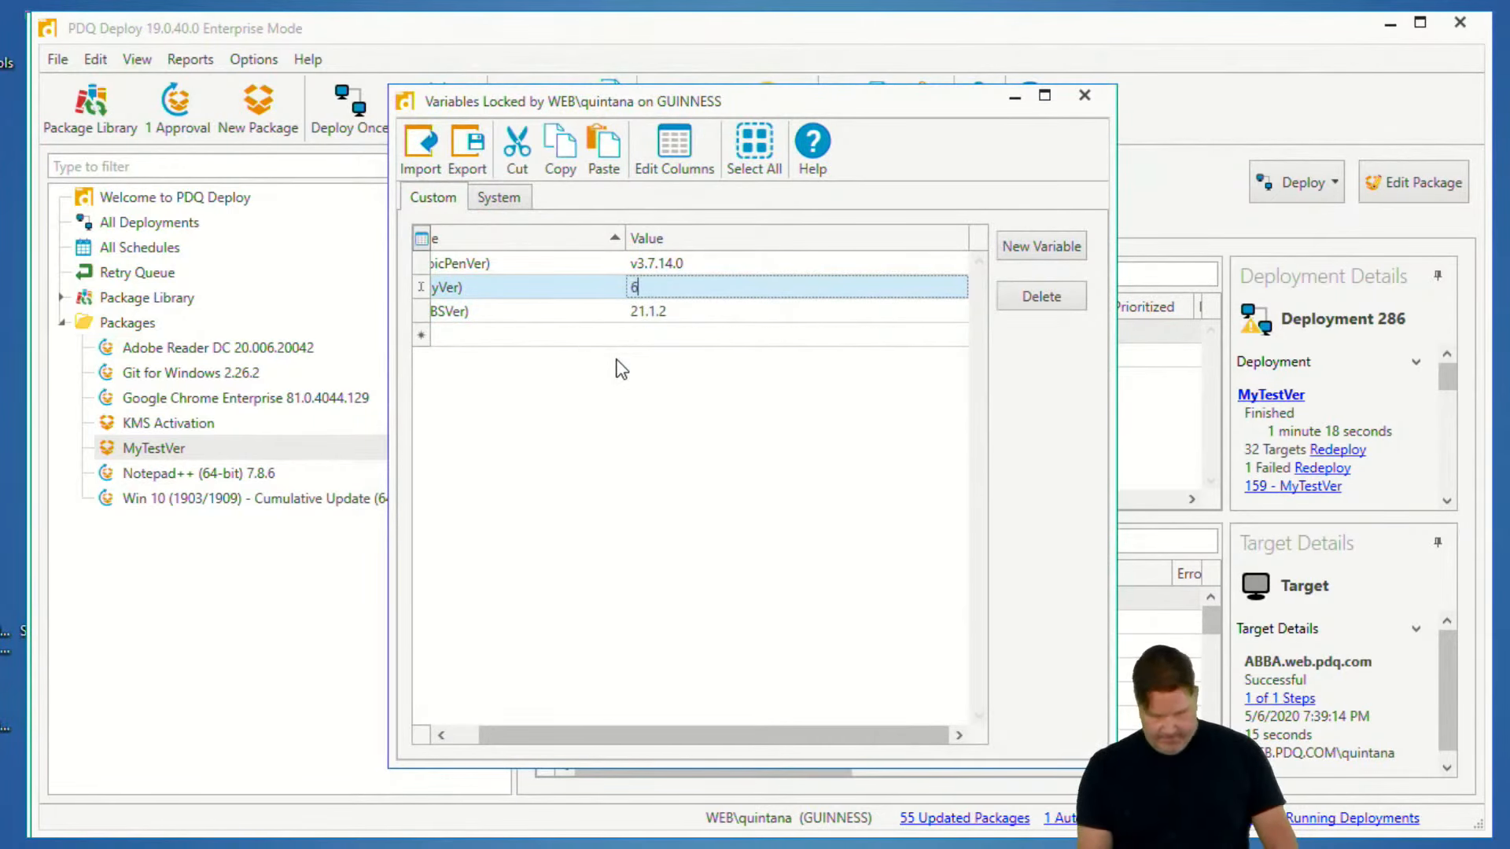
type("6")
left_click(706, 310)
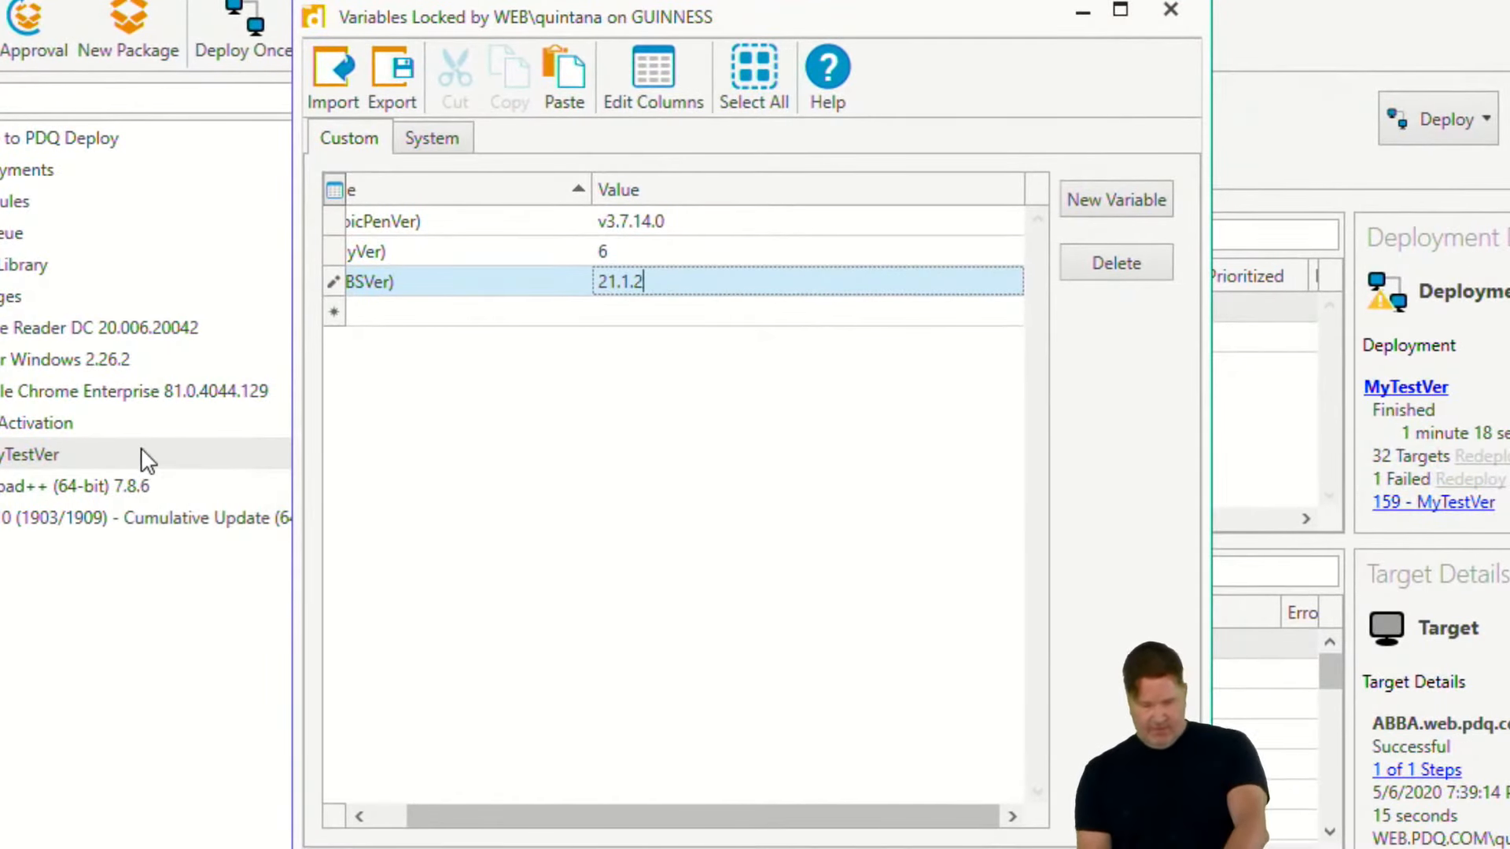
- Reopen MyTestVer, browse from Step 1's install file to the Eggs\Test folder to compare its folders, and leave without choosing a file
left_click(30, 452)
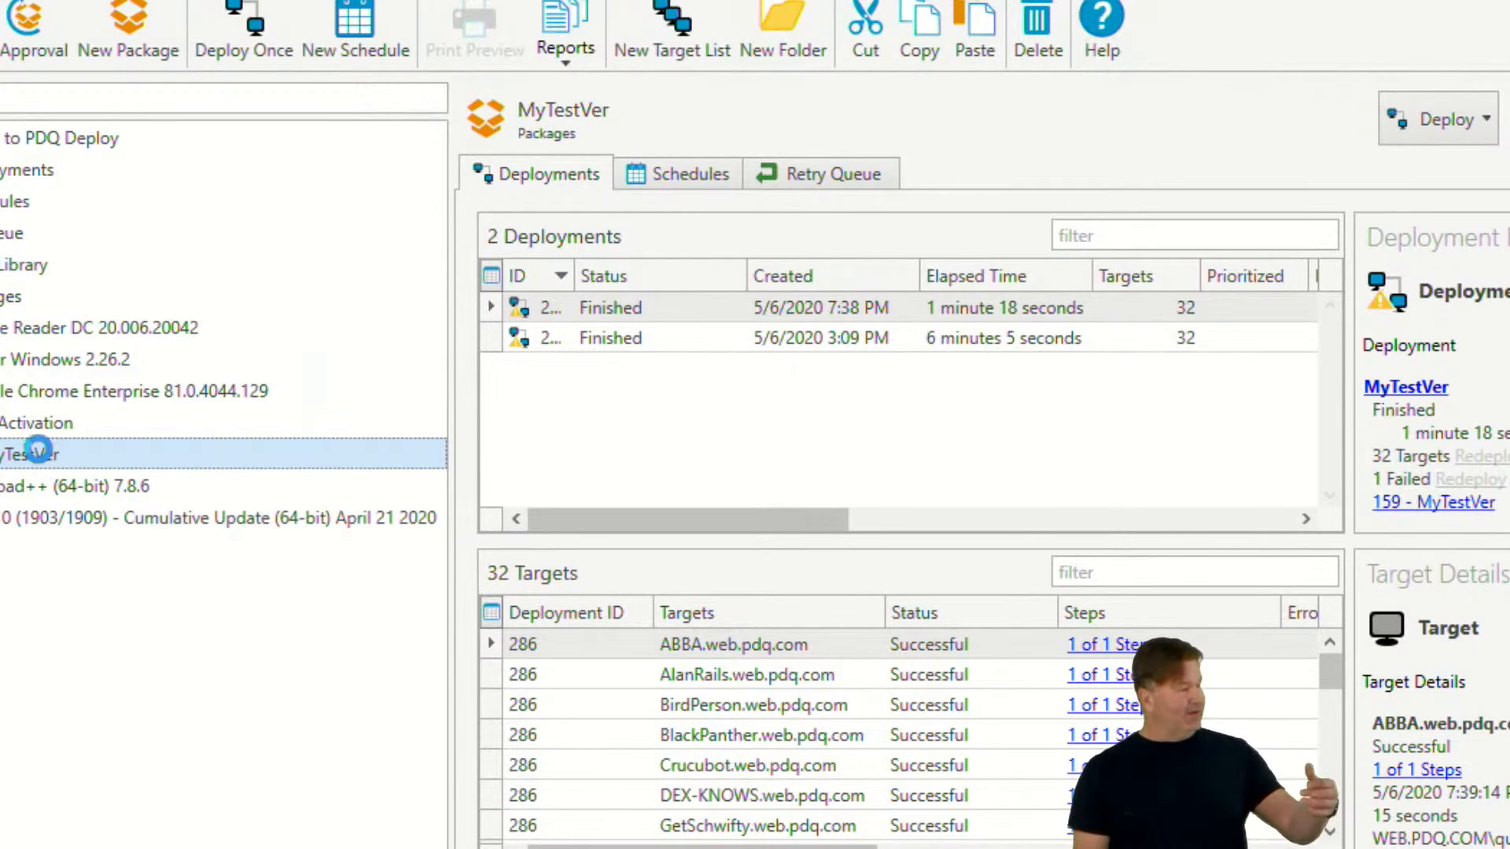
double_click(40, 453)
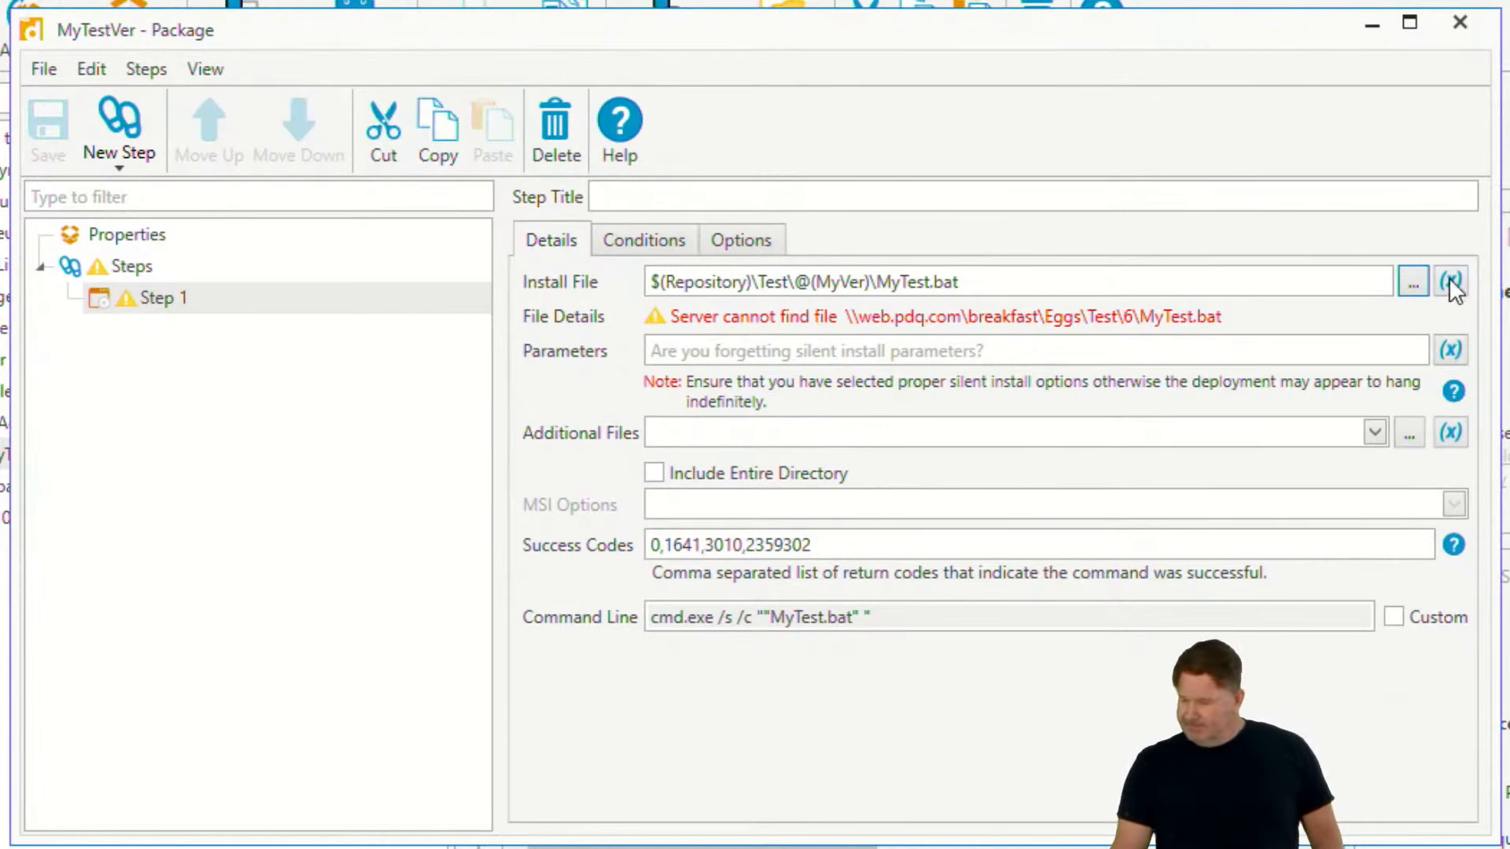
left_click(1413, 281)
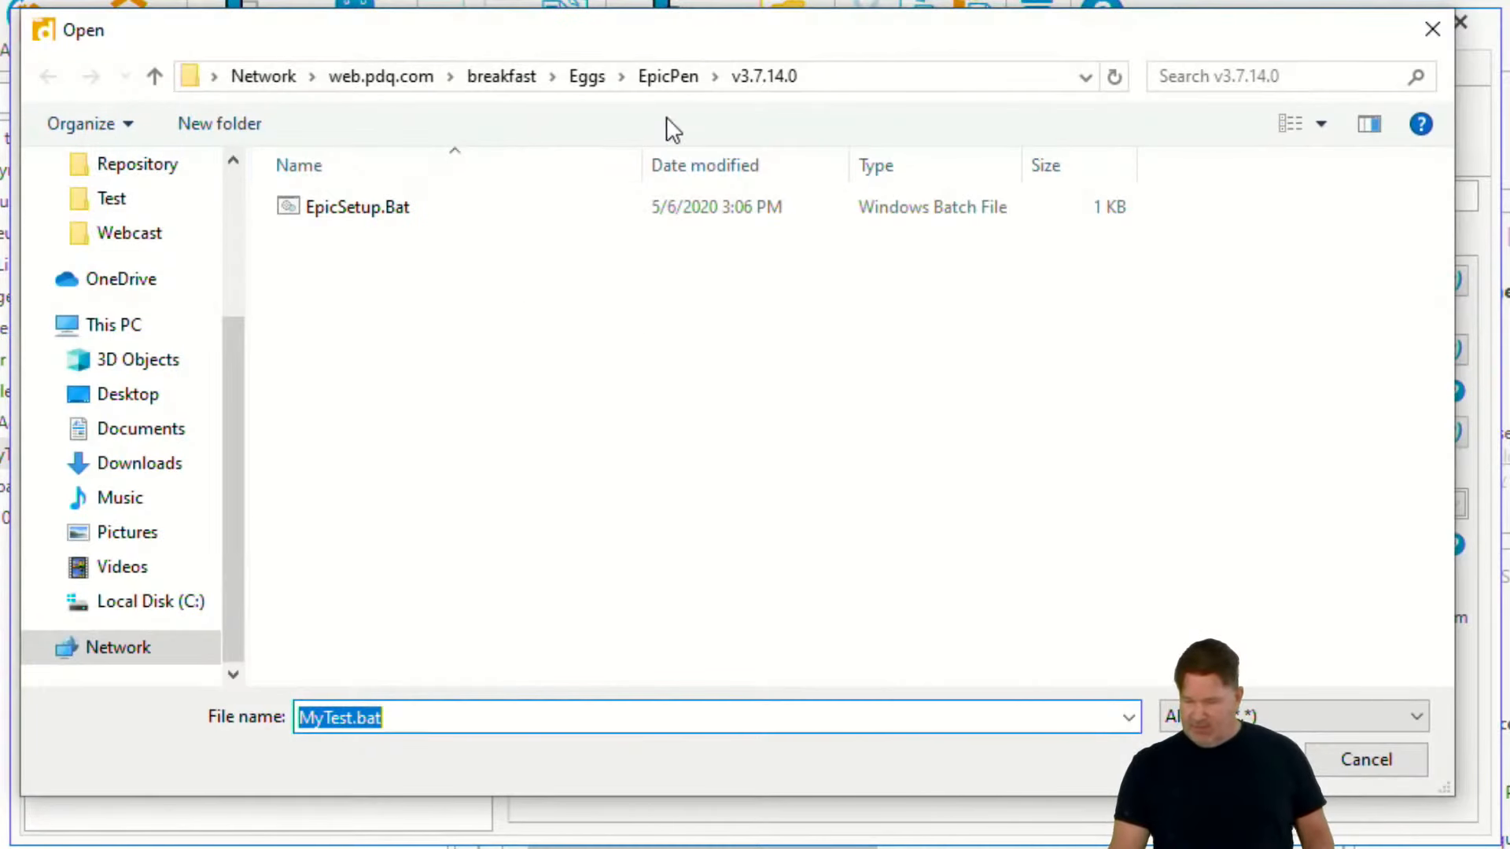
left_click(589, 77)
left_click(327, 449)
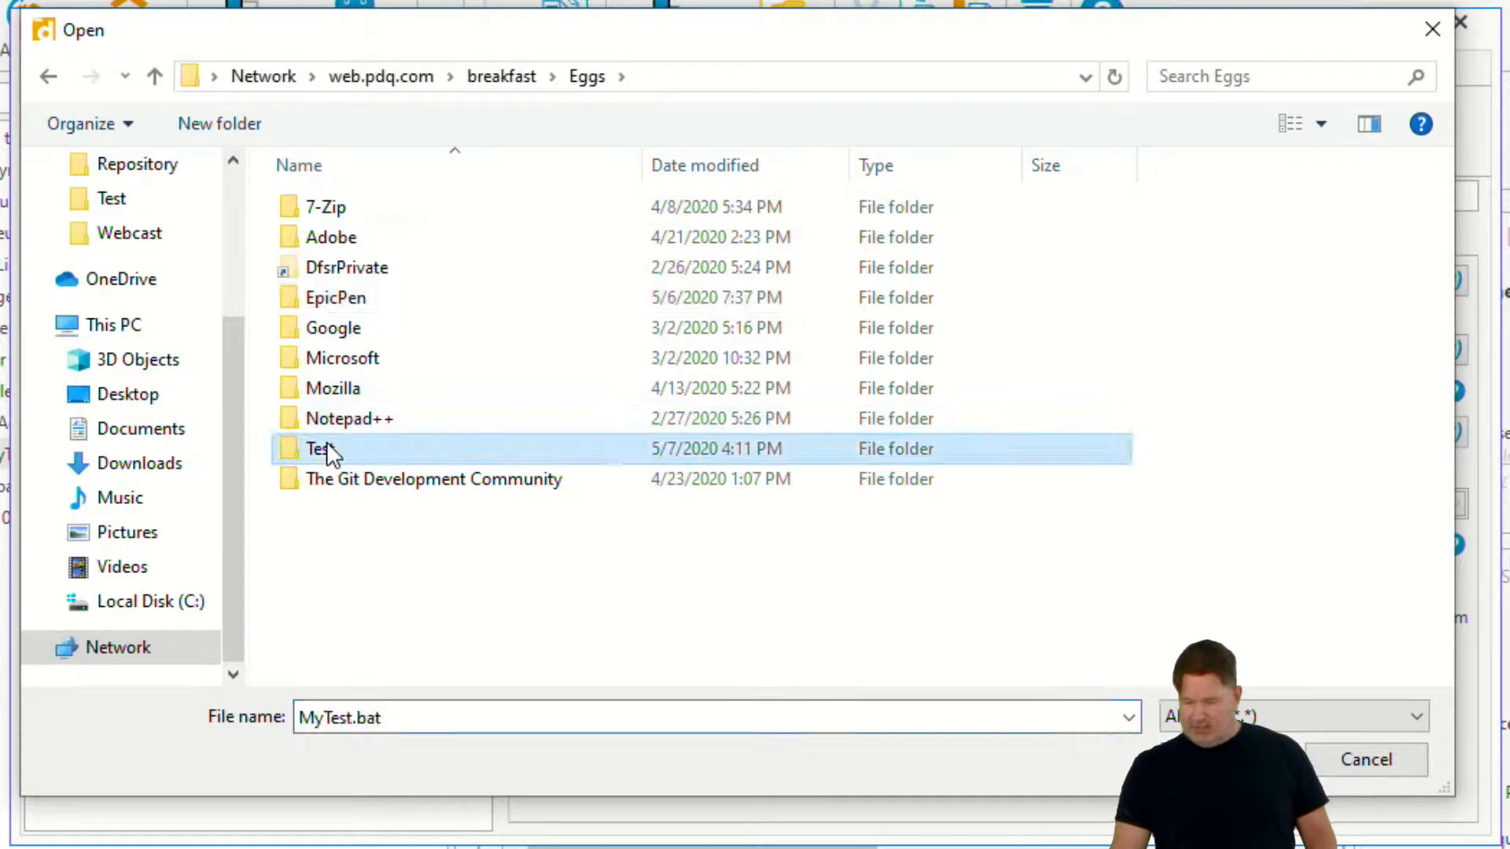
double_click(320, 449)
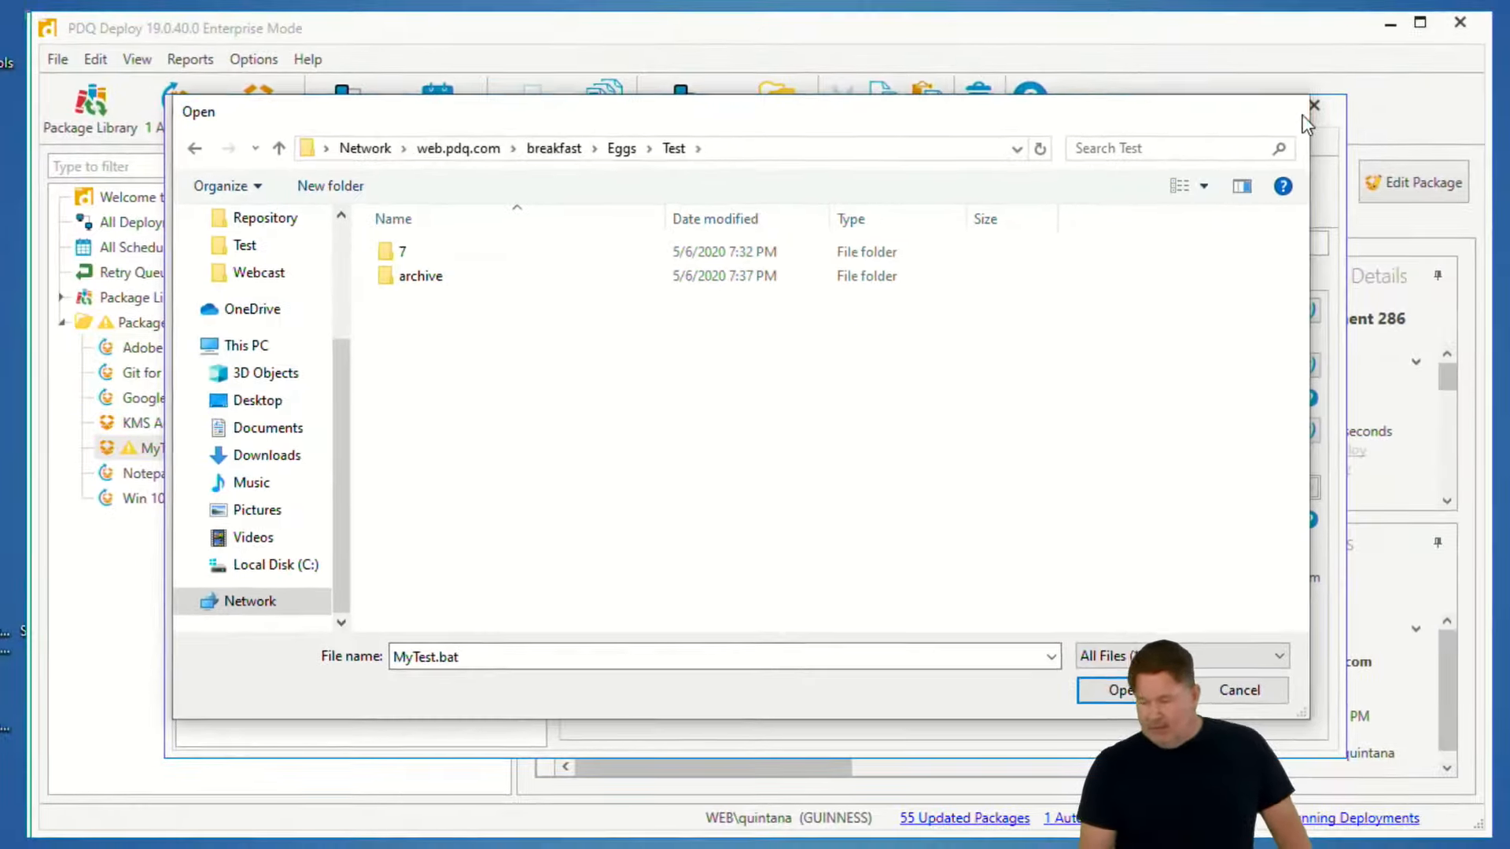
left_click(1312, 106)
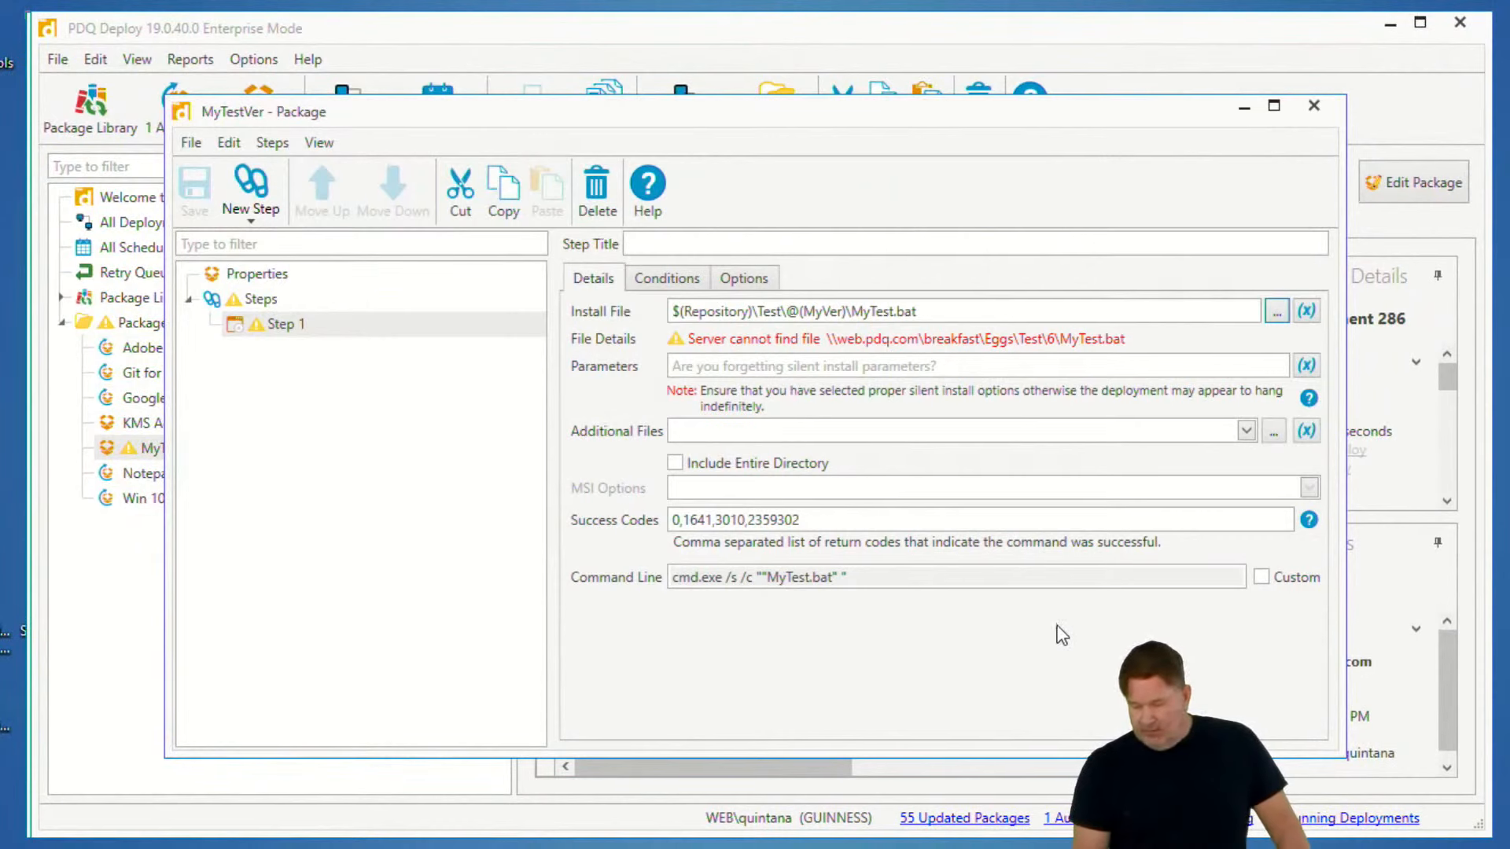
left_click(1315, 107)
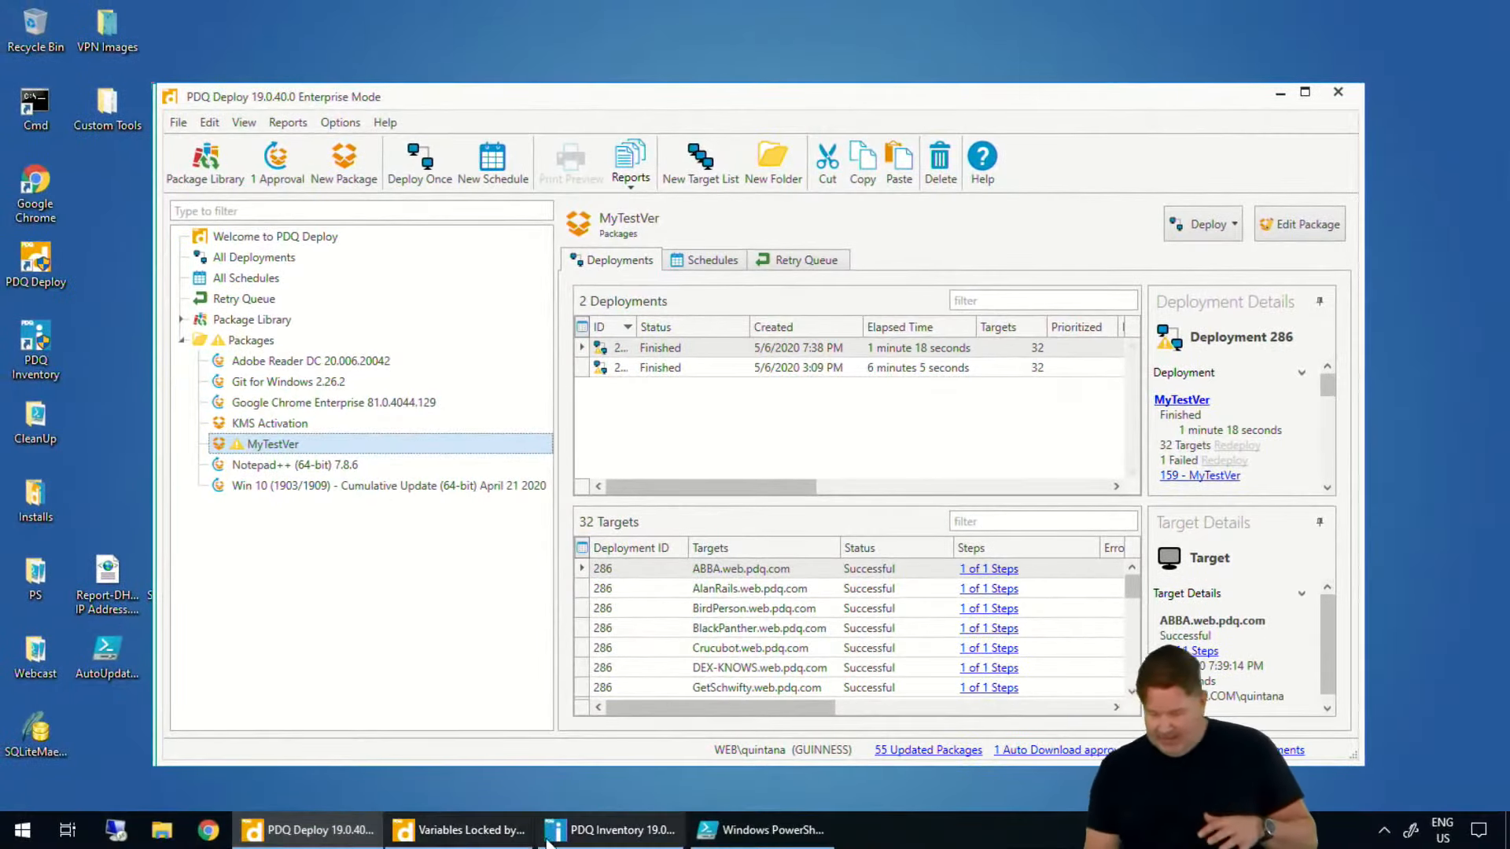
left_click(162, 830)
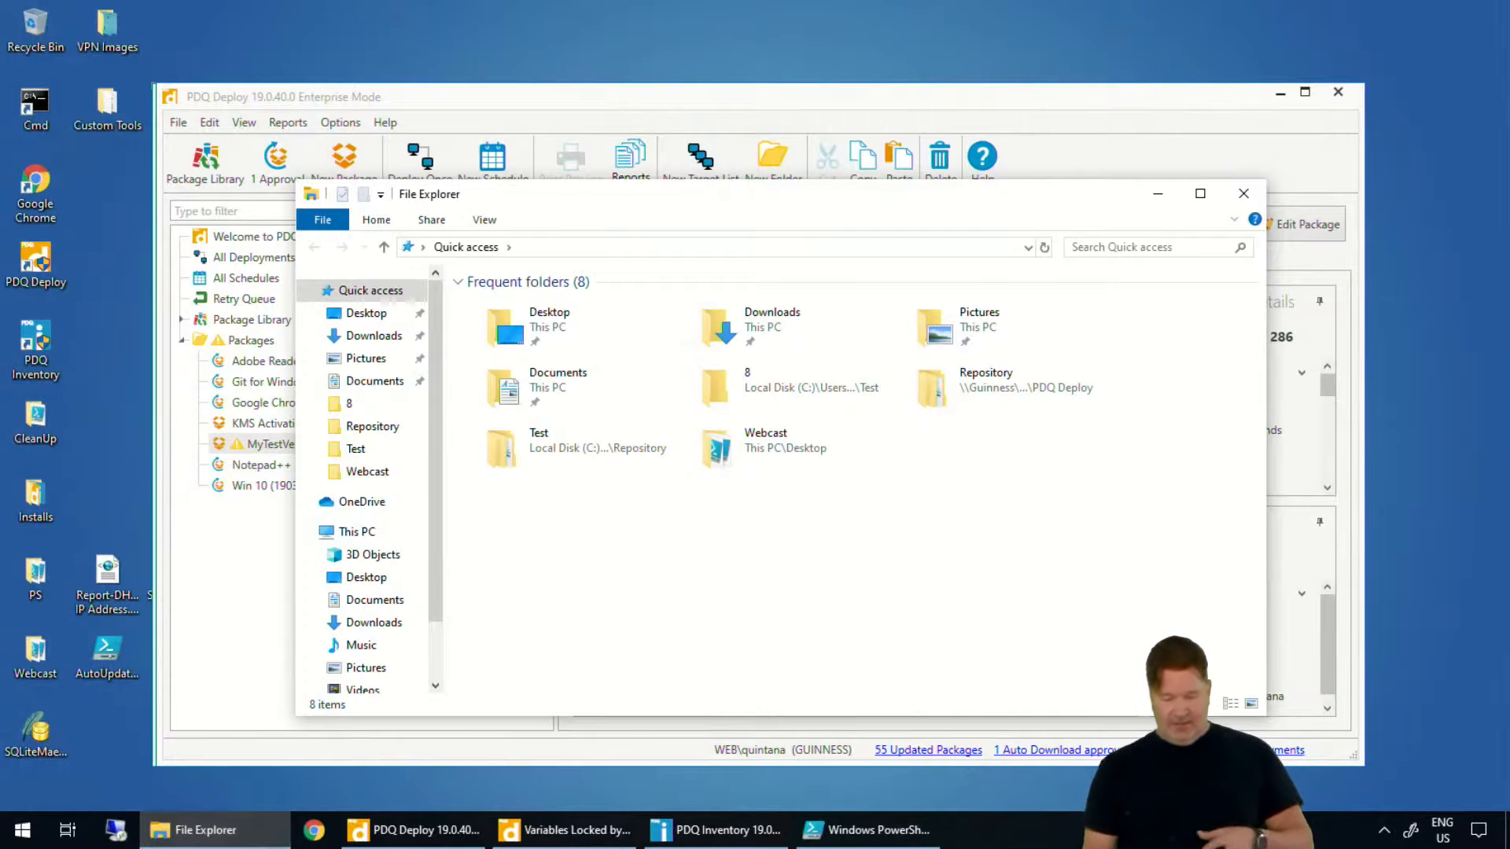
left_click(1246, 194)
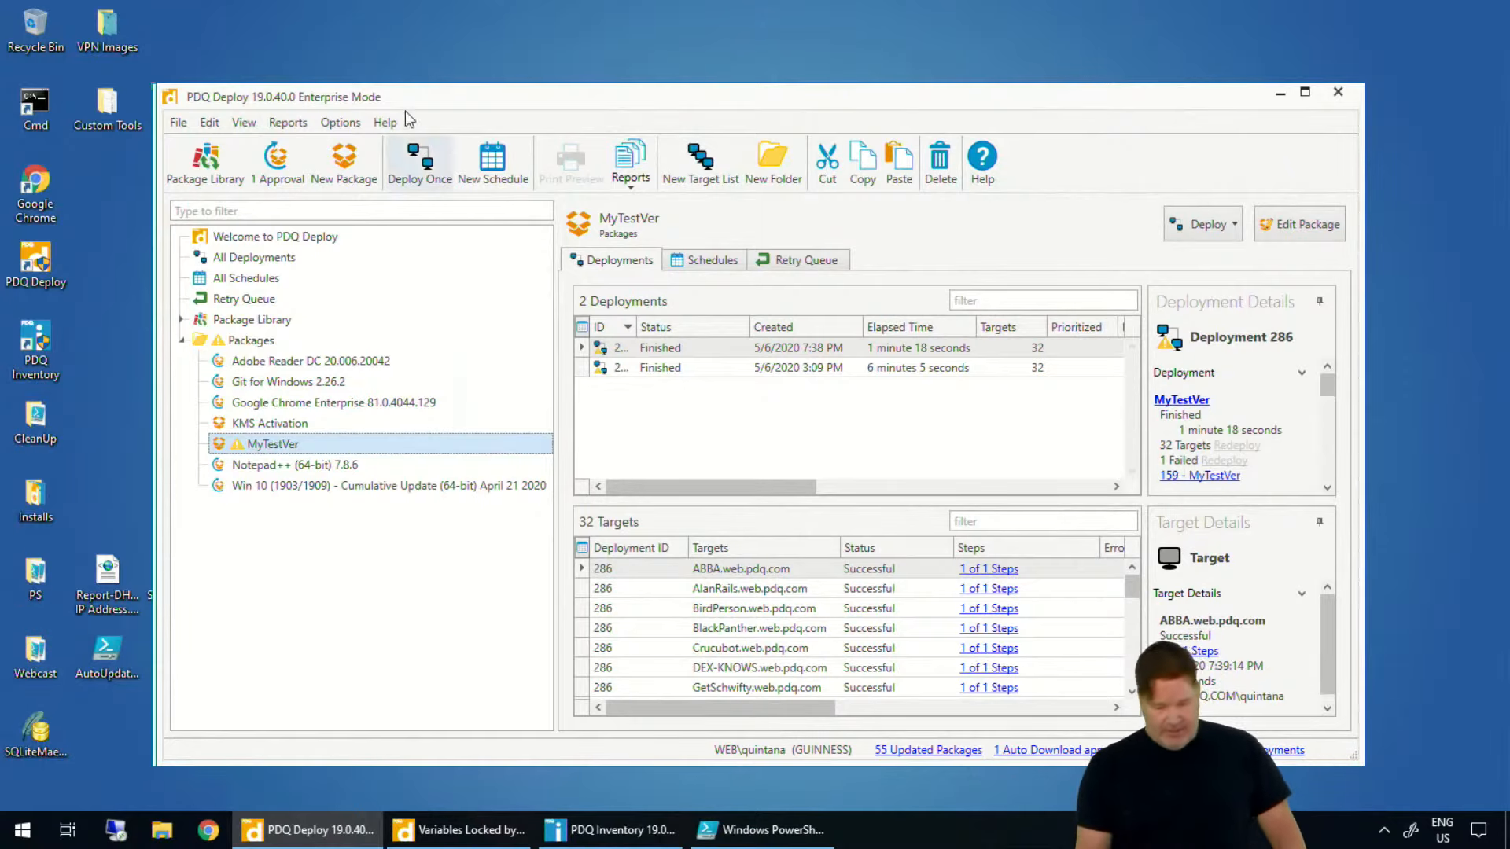
- Create a new package named Epic Pen
left_click(343, 161)
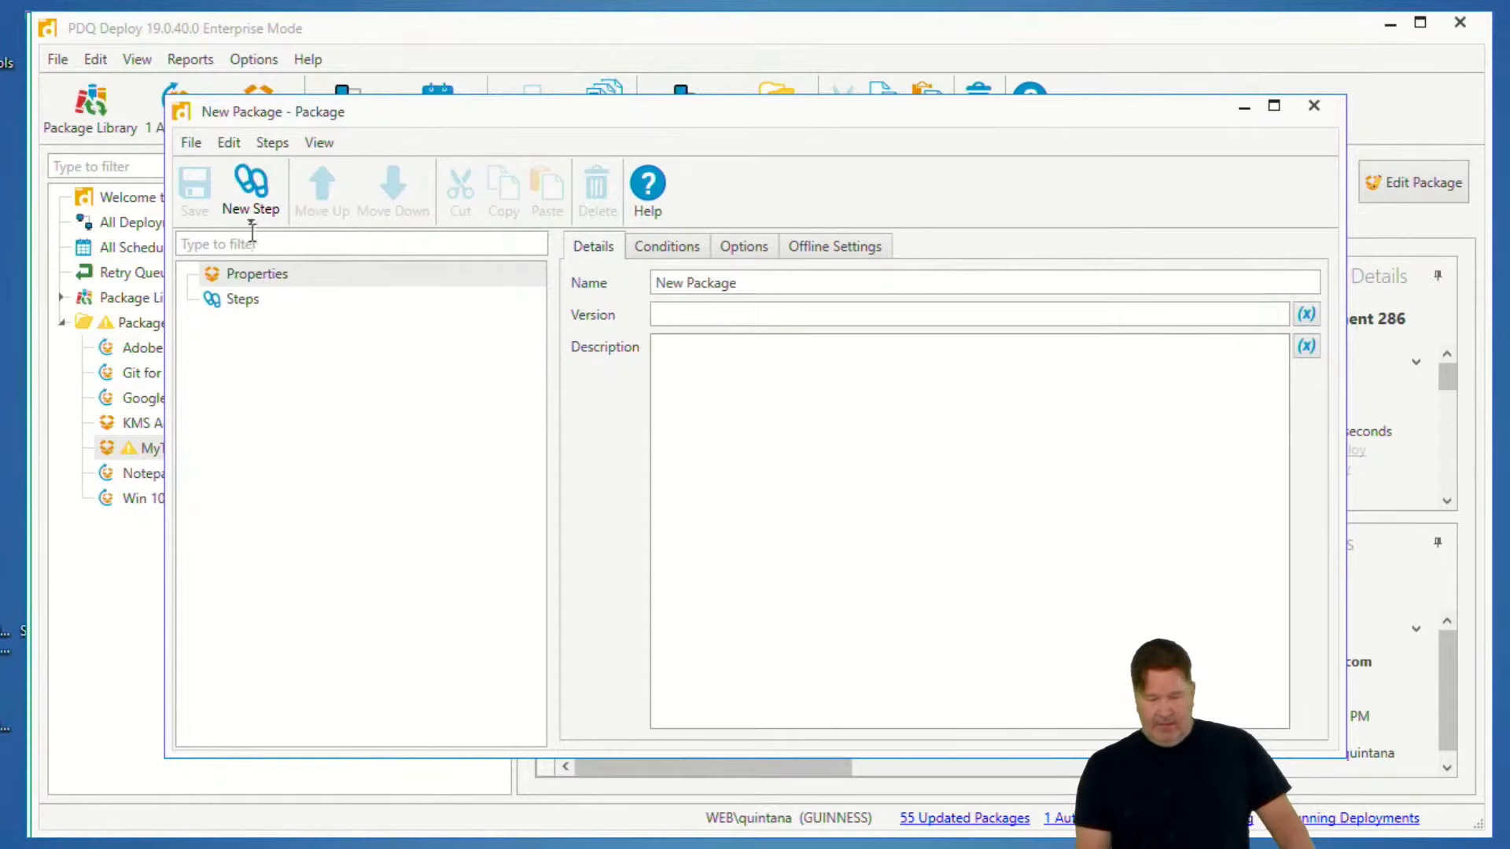
left_click(251, 207)
left_click(742, 283)
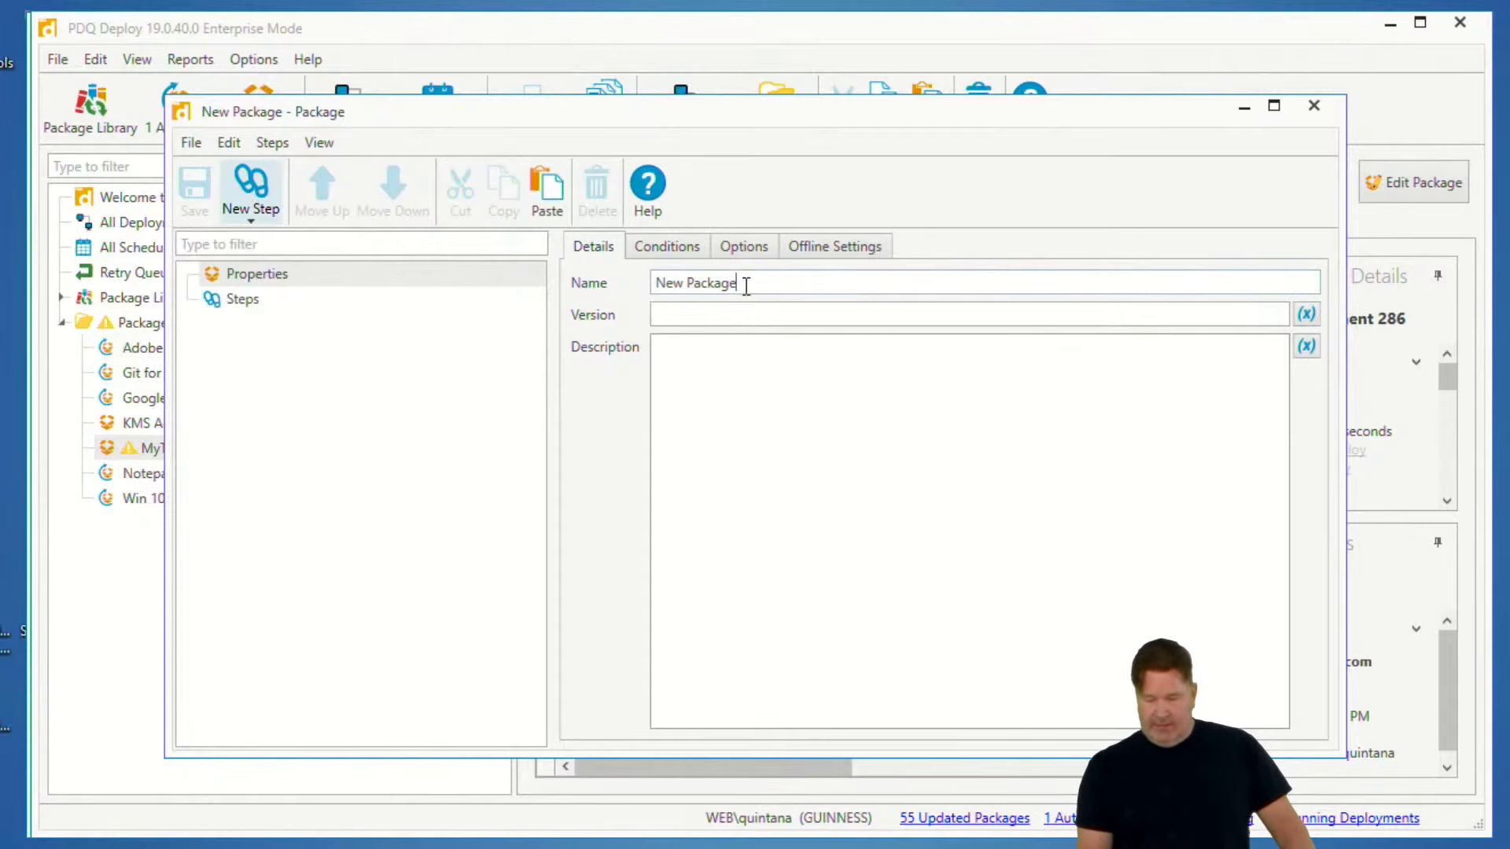
left_click_drag(742, 283, 556, 290)
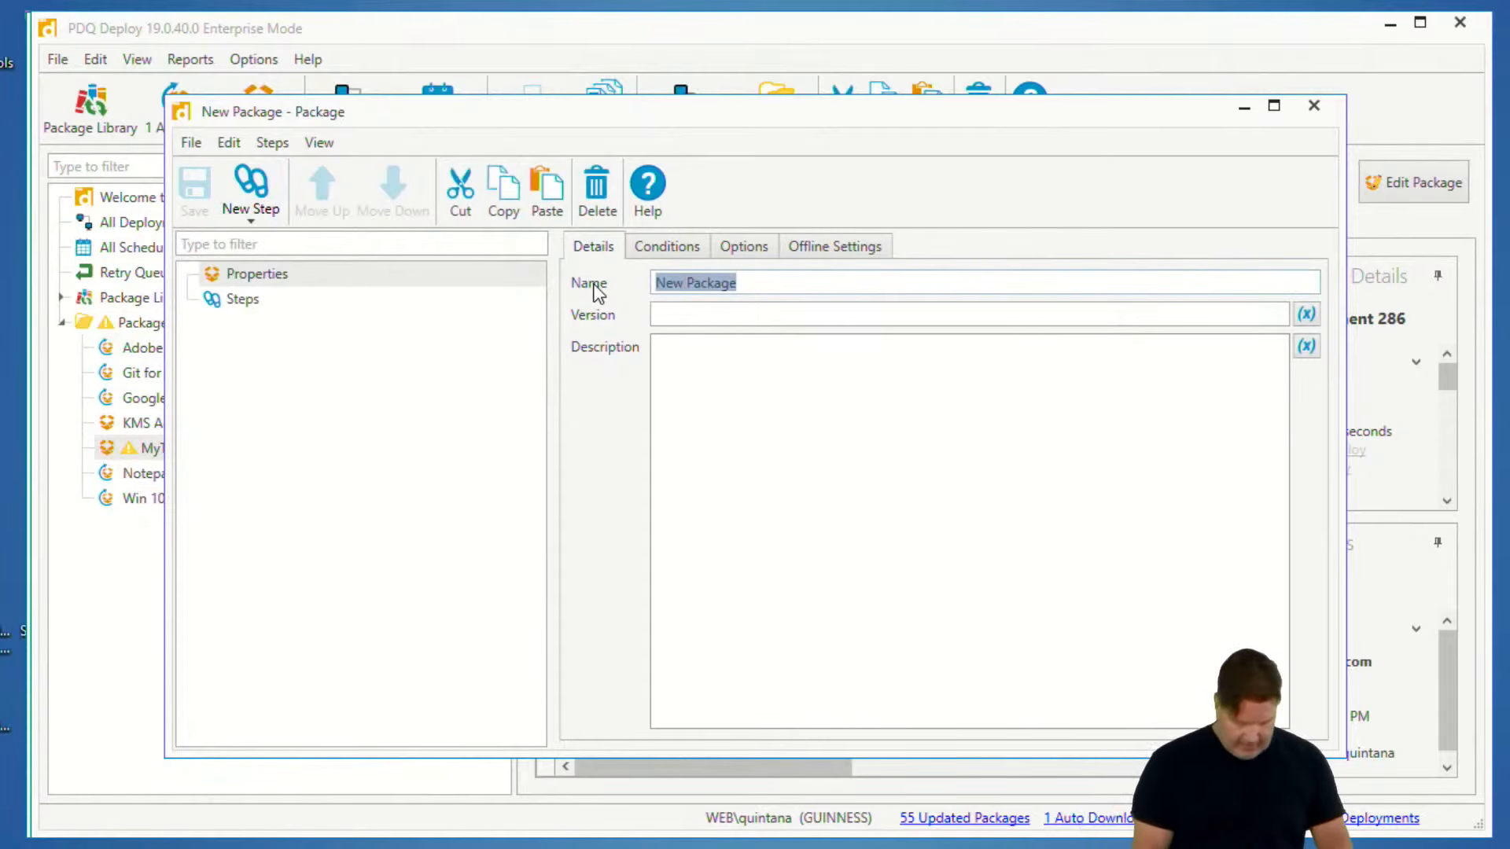
type("Epic Pen")
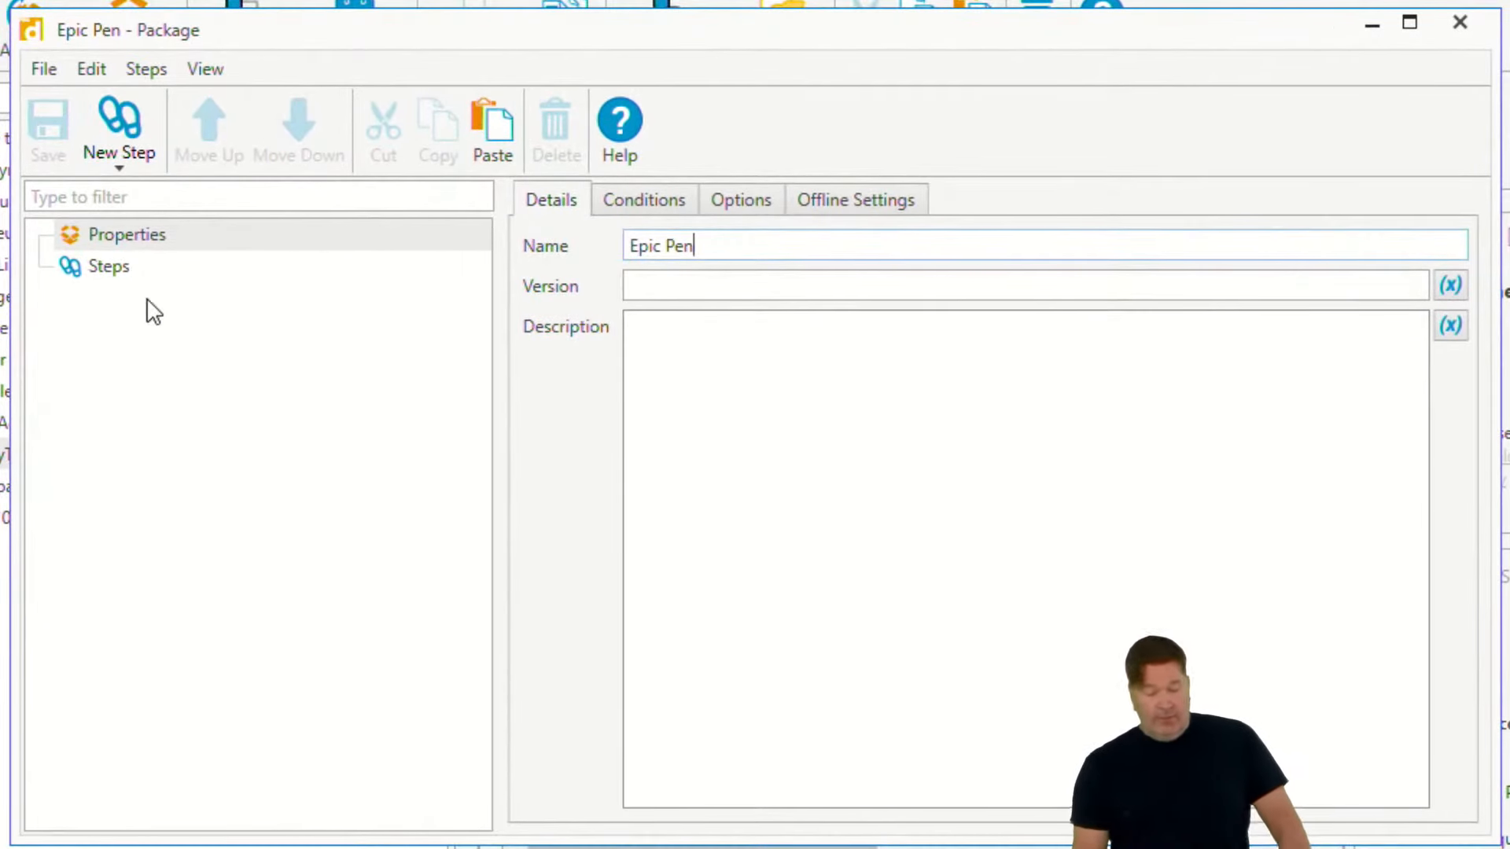
- Add an Install step to the Epic Pen package with EpicSetup.Bat from the EpicPen\v3.7.14.0 folder as its install file
left_click(79, 267)
left_click(667, 262)
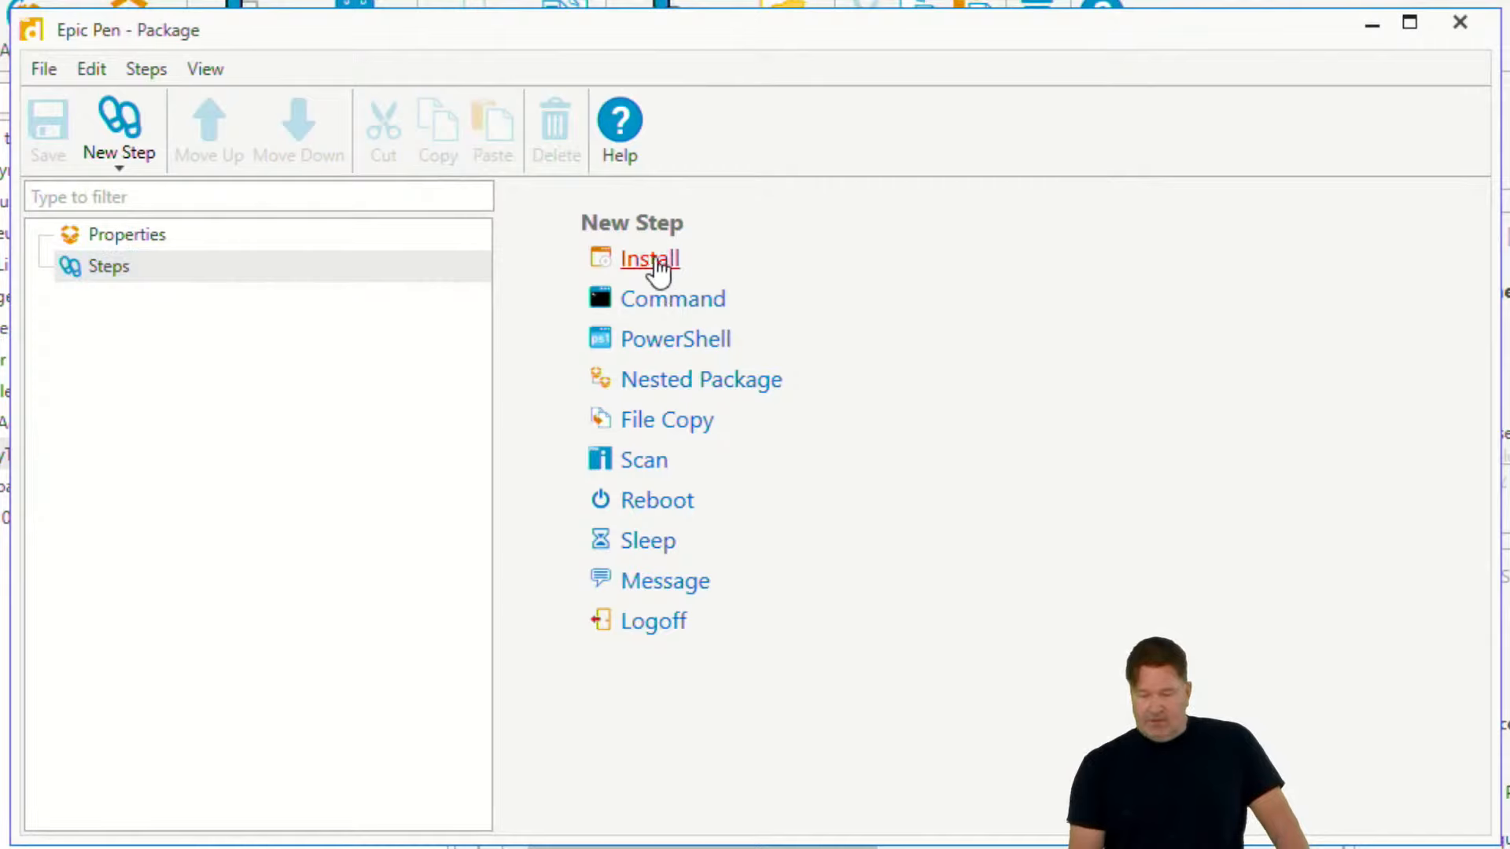
left_click(1425, 275)
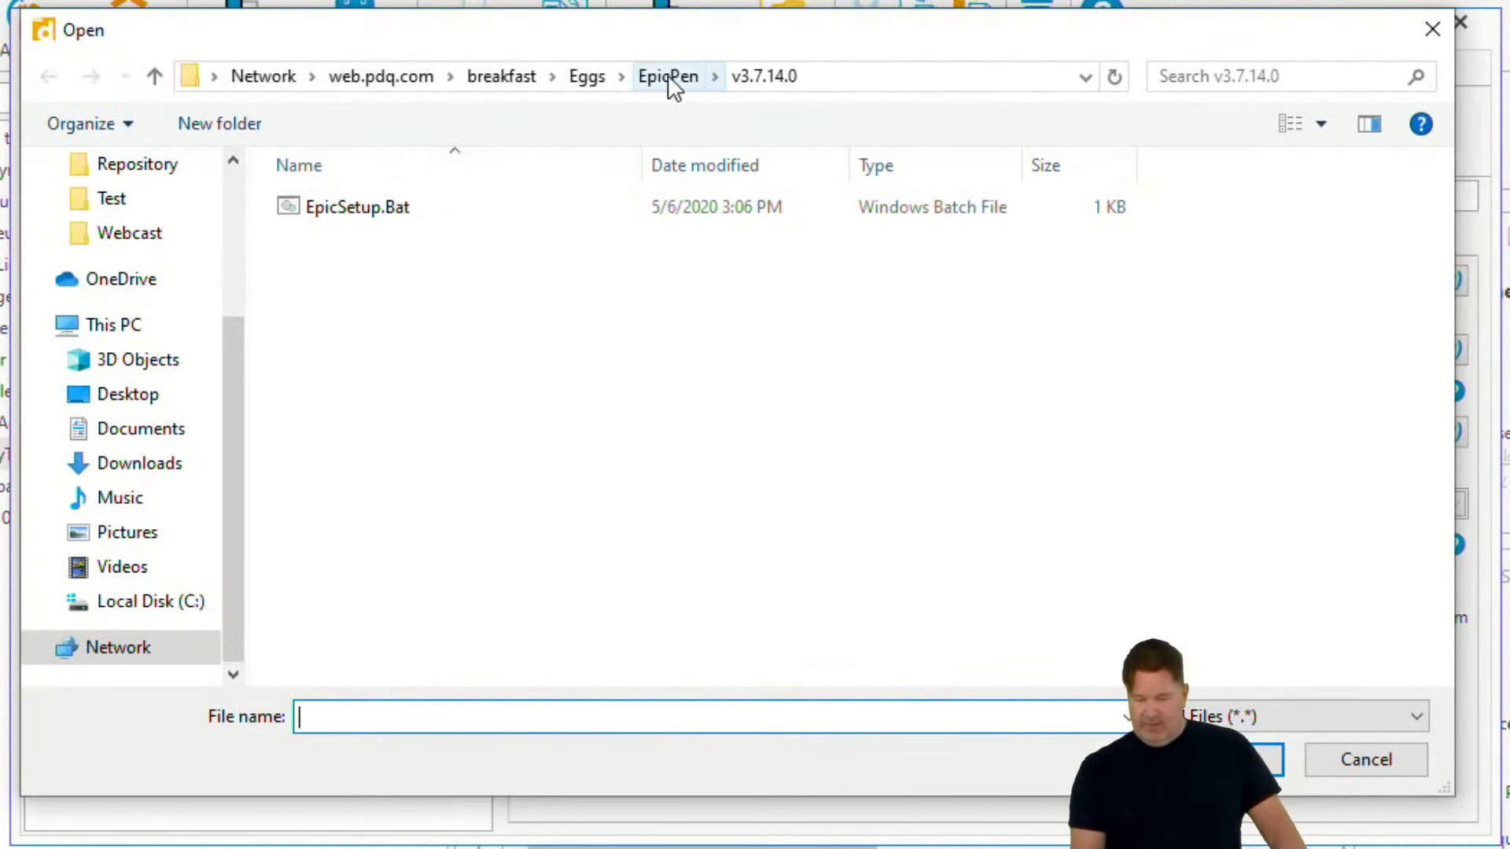
left_click(638, 79)
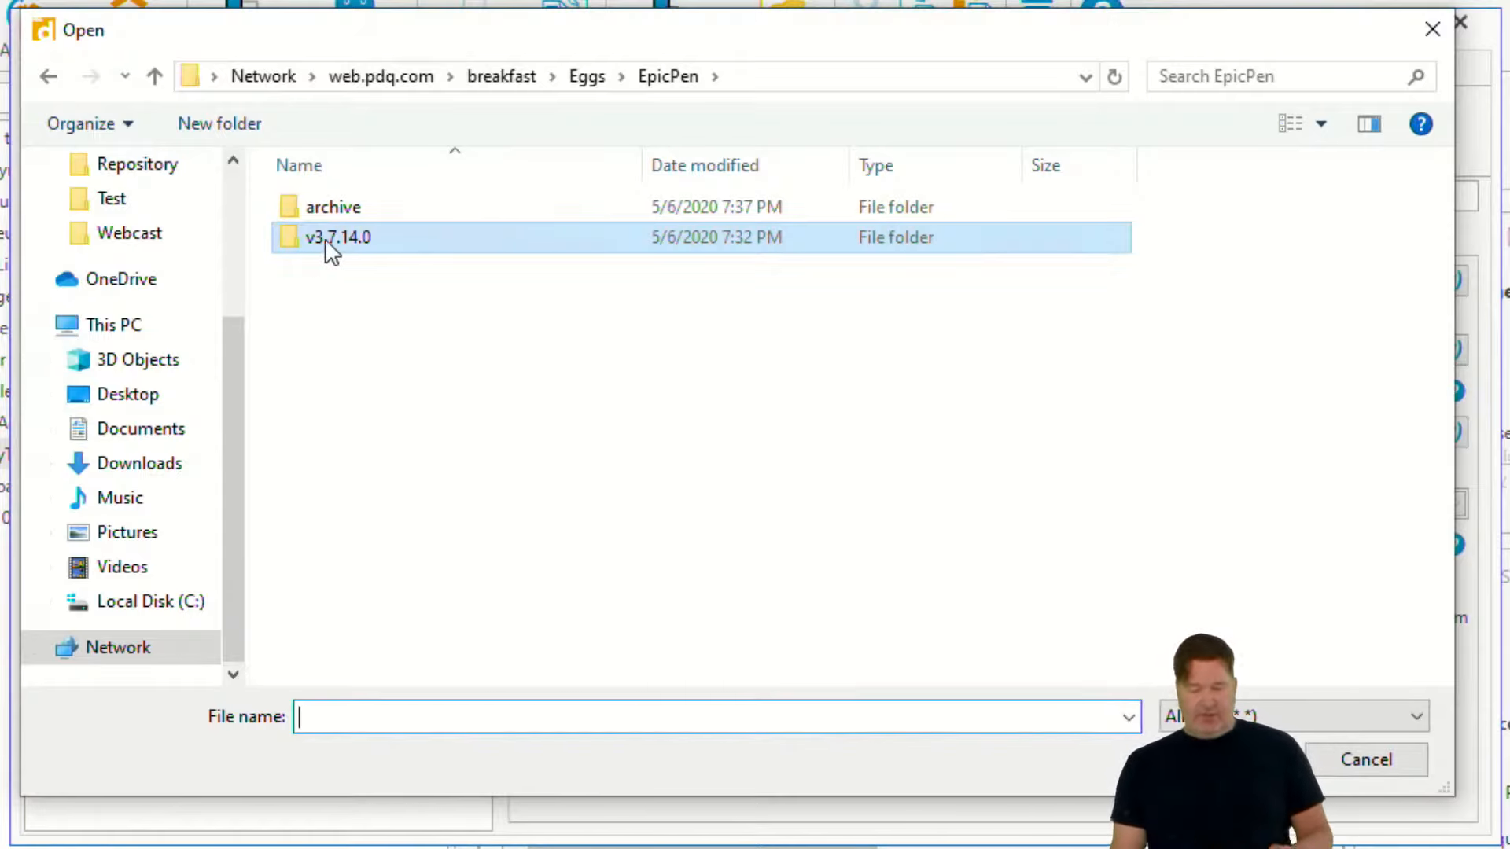
double_click(349, 243)
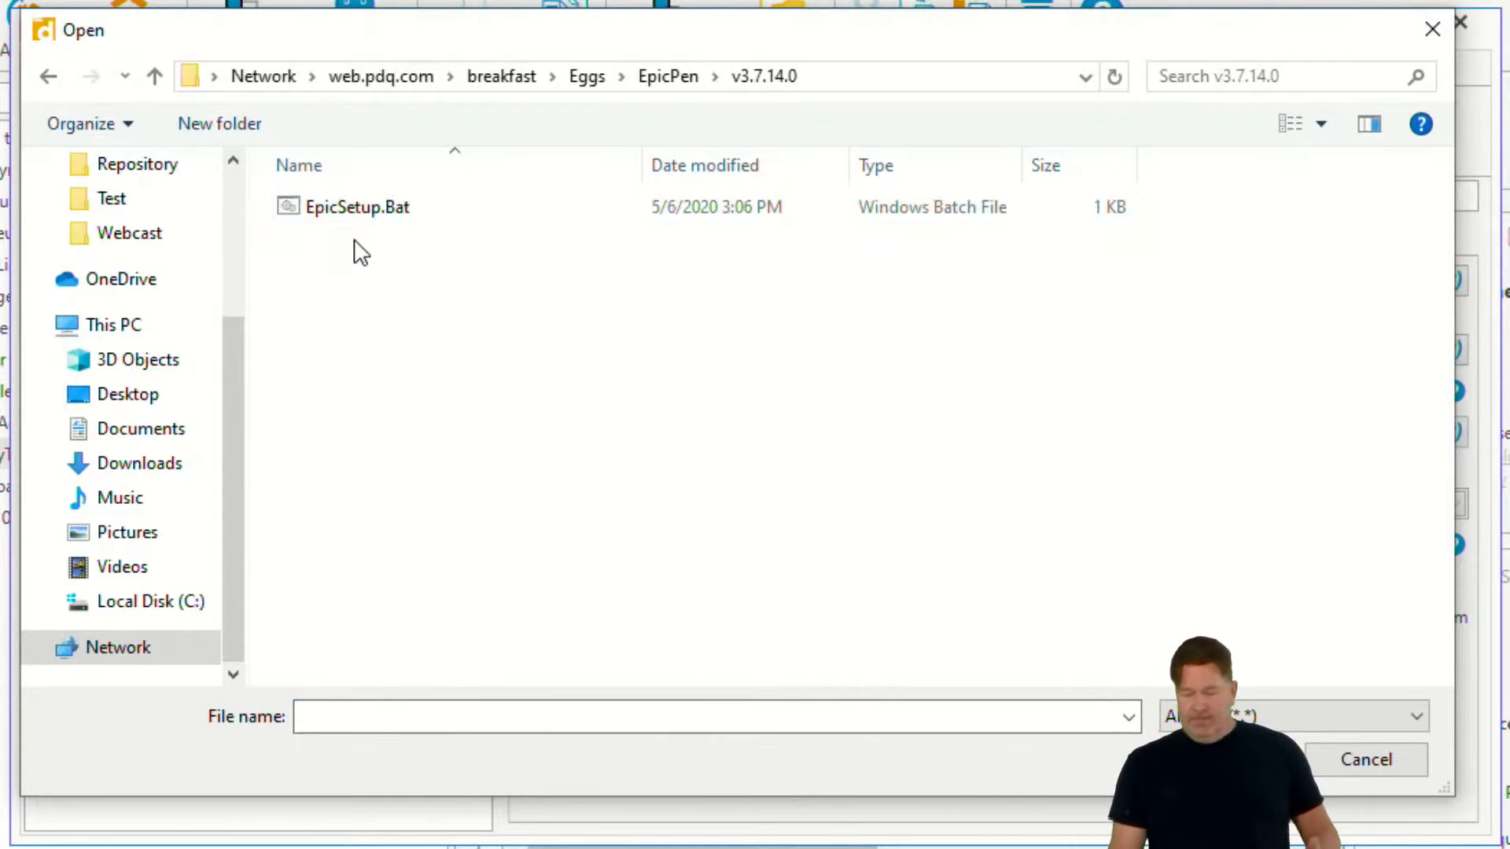
left_click(355, 211)
left_click(1233, 759)
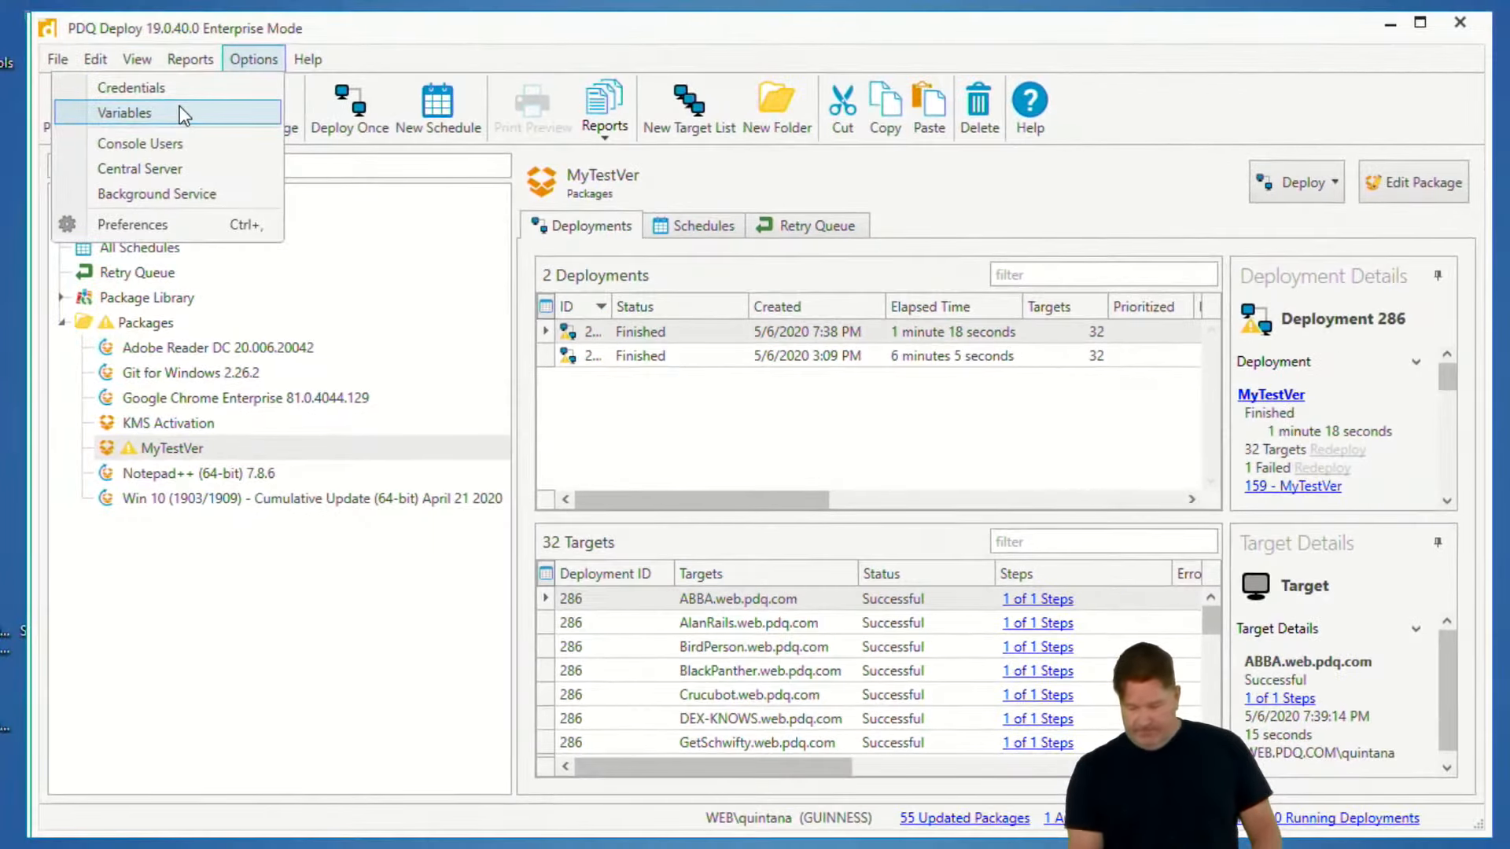
- Open the custom variables, copy the name @(EpicPenVer), and close the variables window
left_click(180, 112)
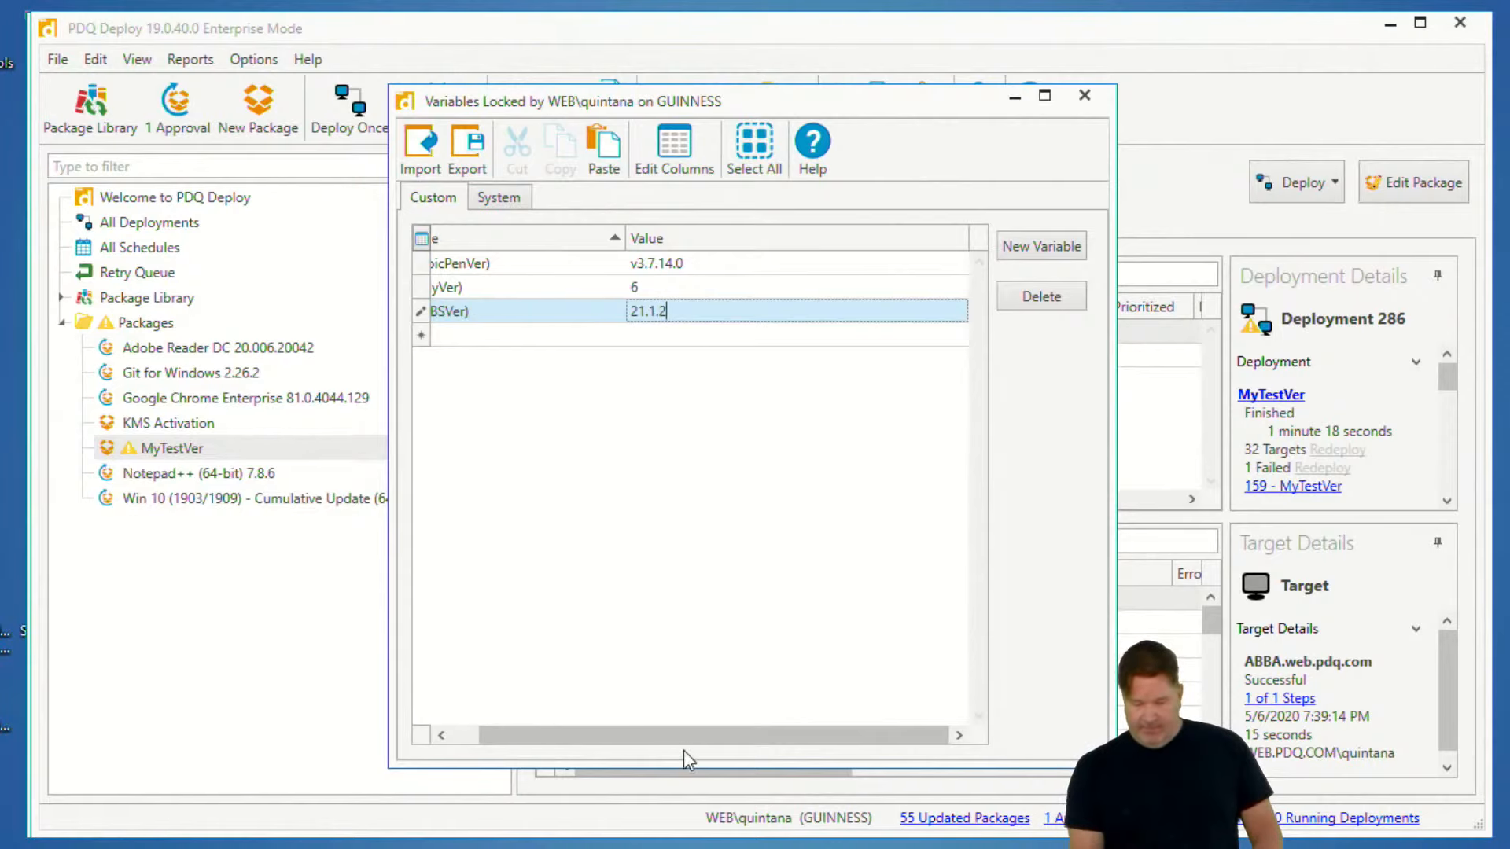
left_click_drag(654, 734, 544, 708)
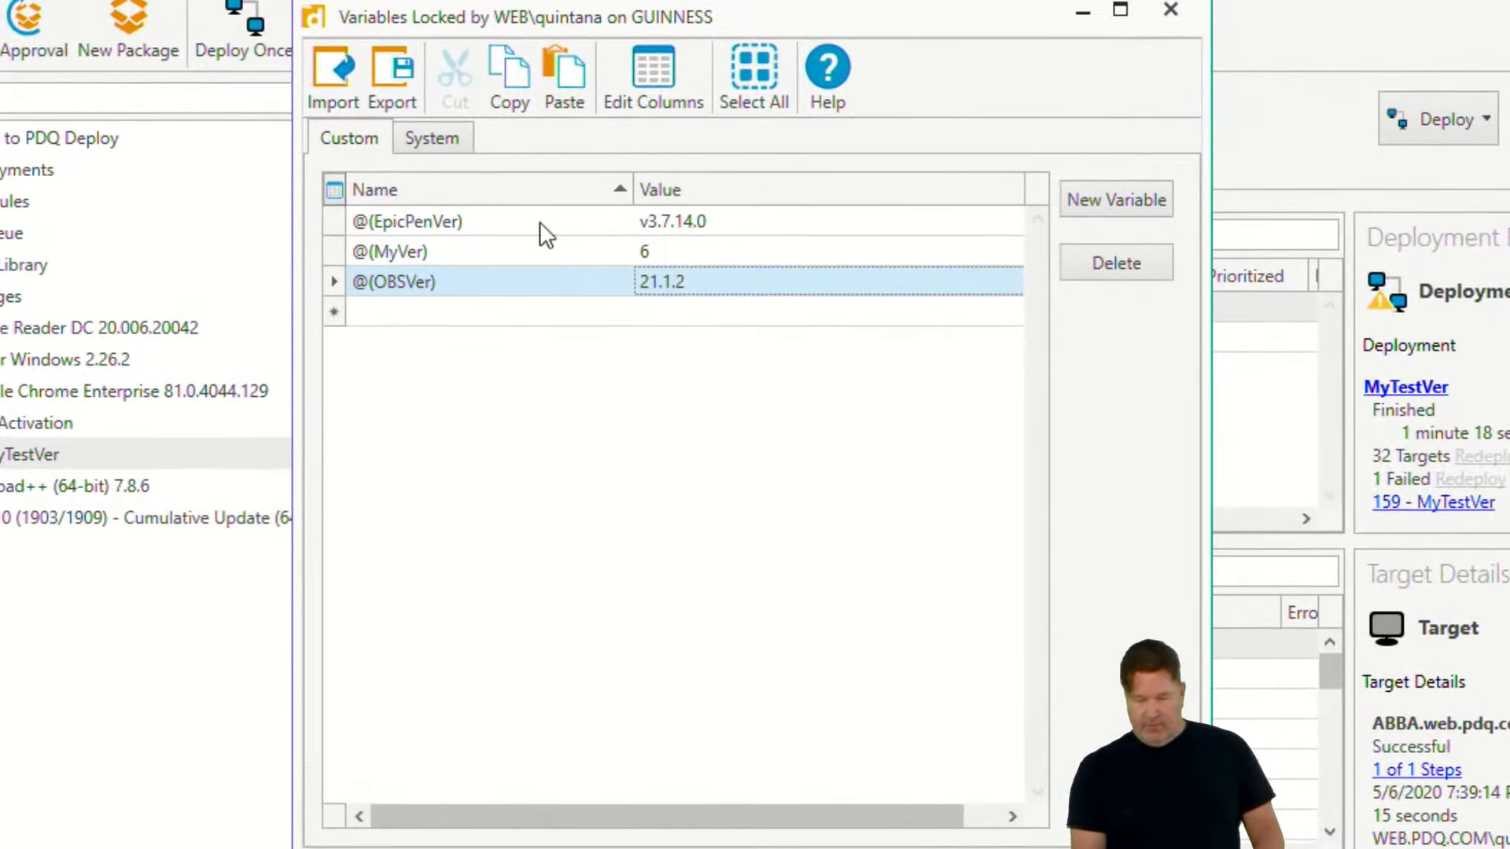
left_click(542, 225)
left_click(543, 222)
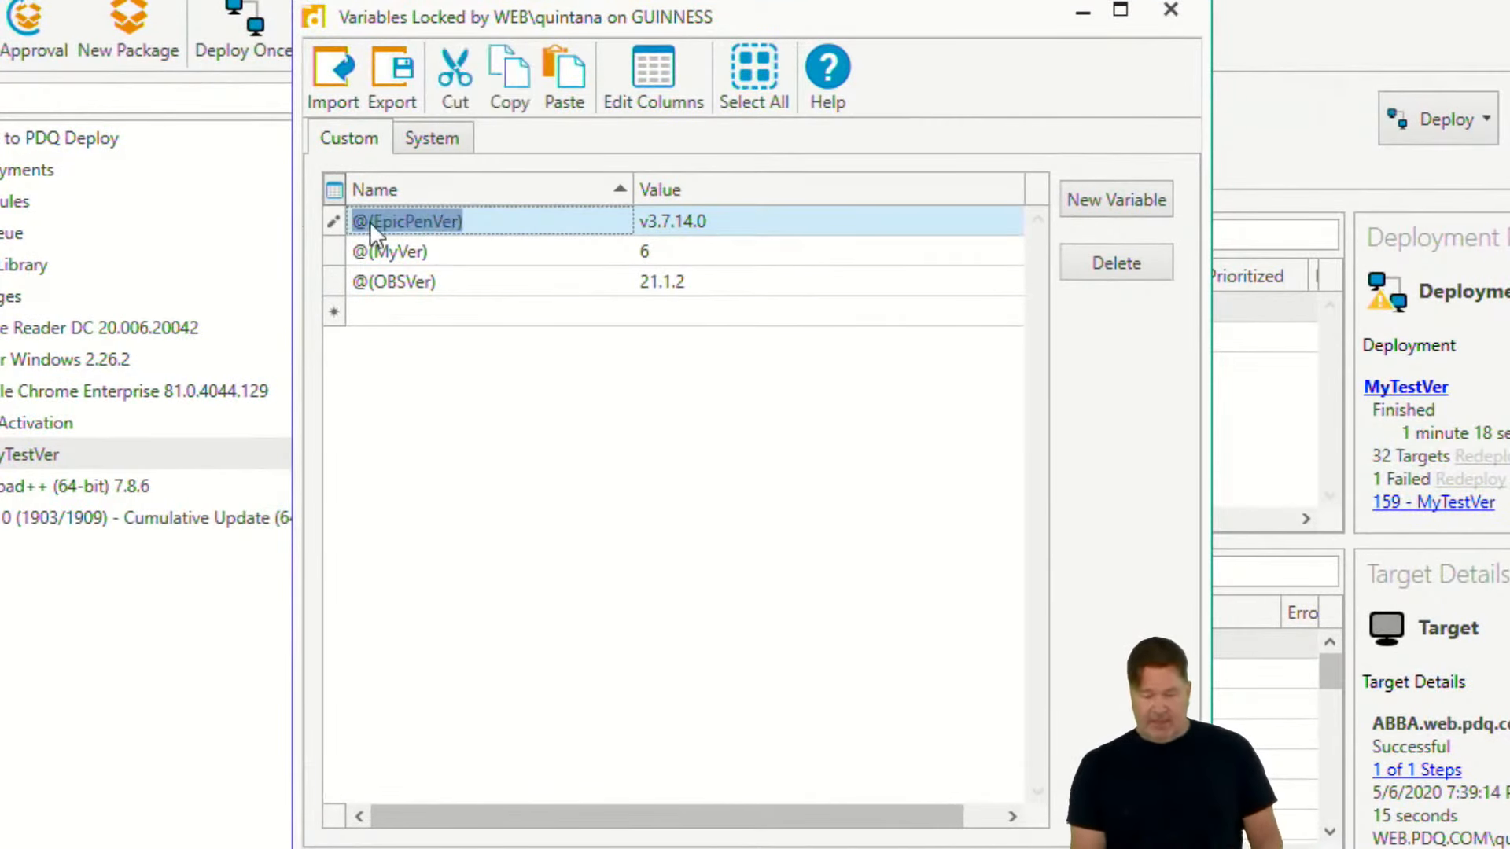
right_click(418, 222)
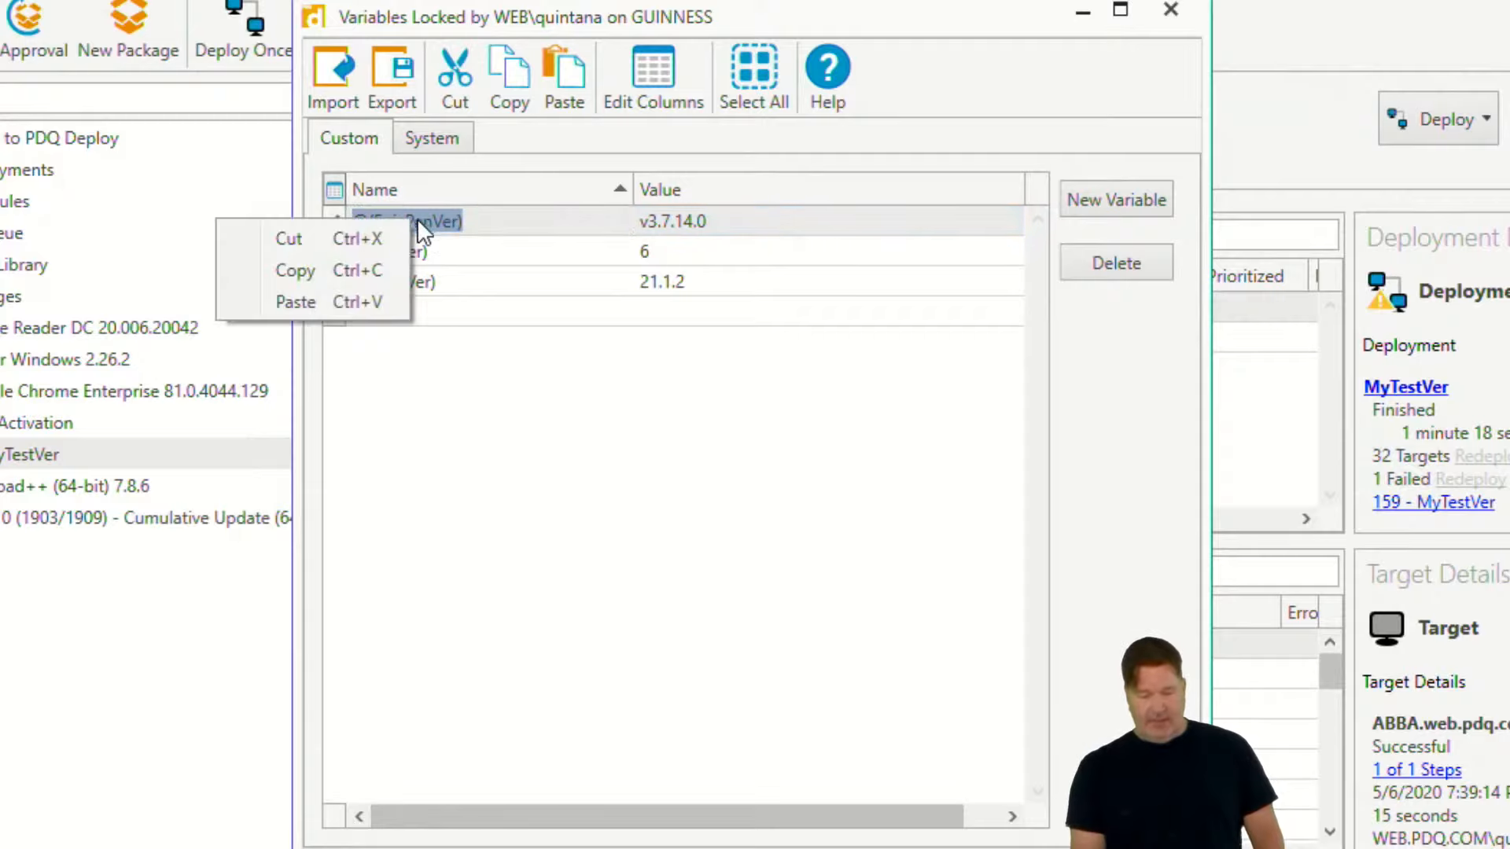
left_click(355, 269)
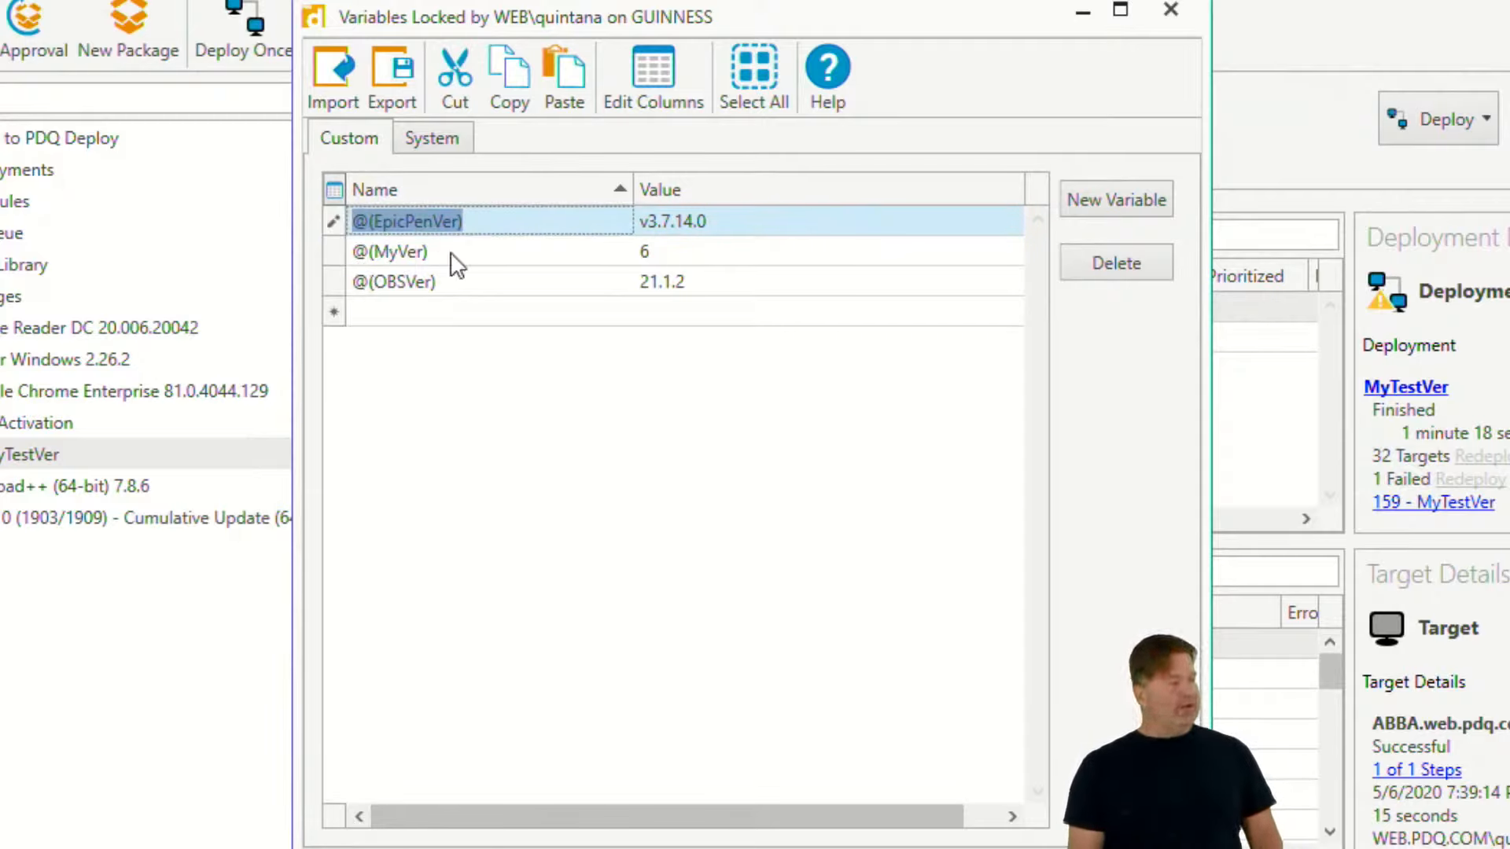
left_click(1171, 10)
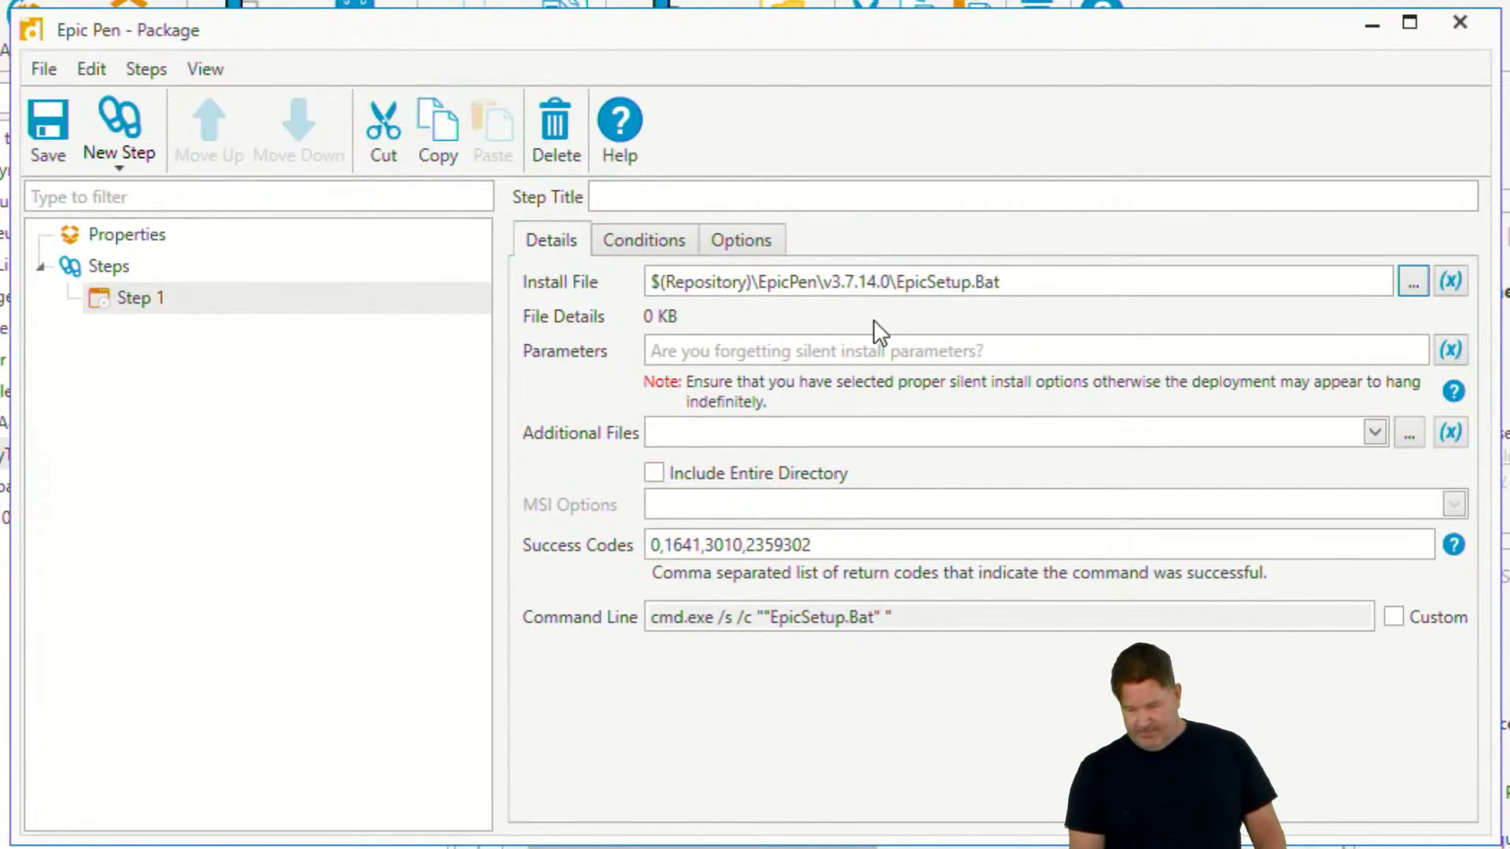
- Replace the v3.7.14.0 folder in Step 1's install file path with the custom variable @(EpicPenVer), then save and close the Epic Pen package
left_click_drag(891, 282, 823, 283)
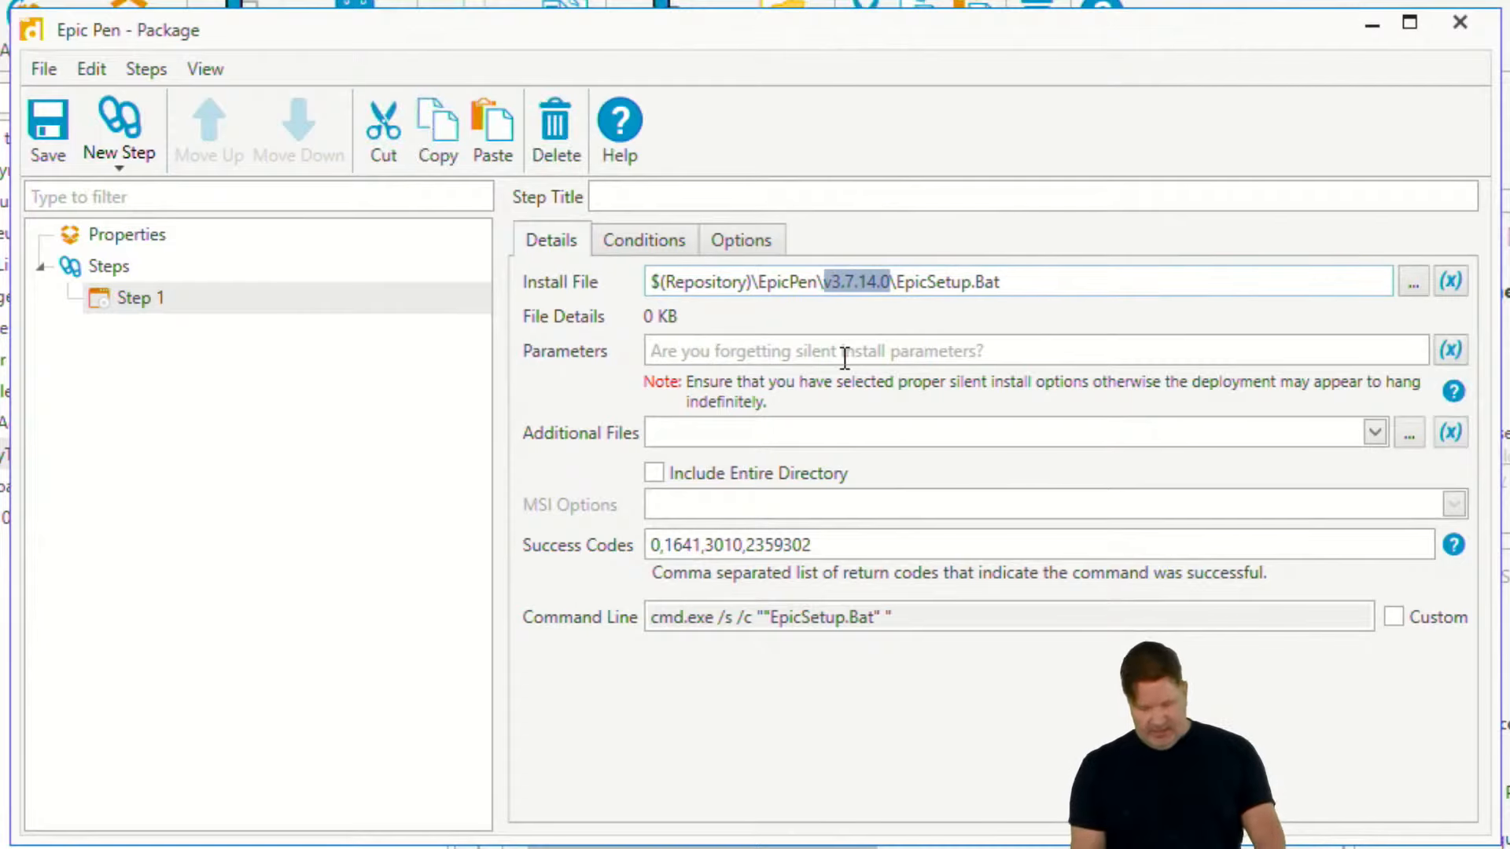
key("BackSpace")
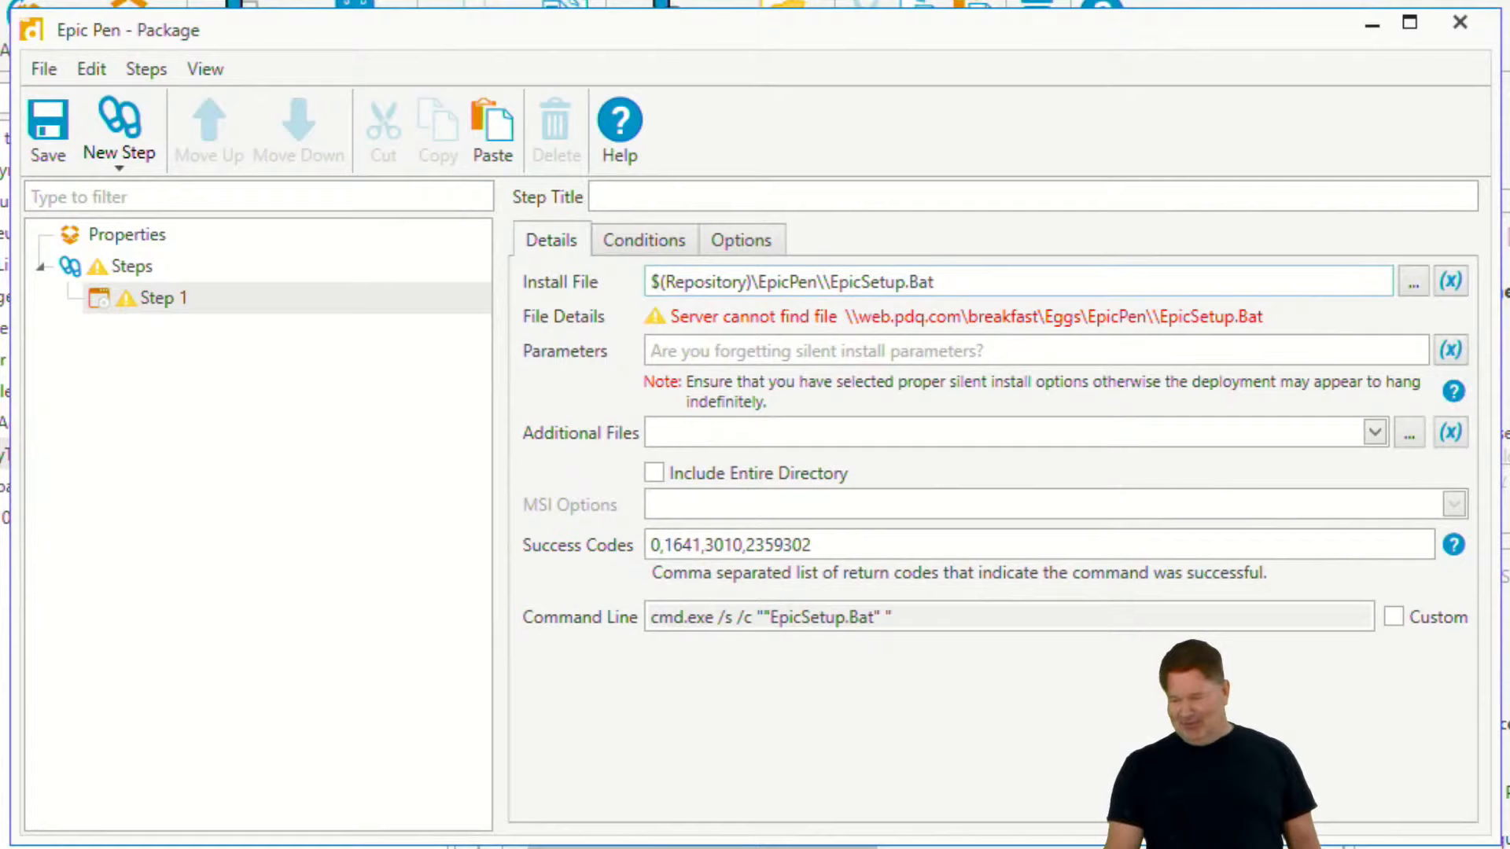
left_click(1456, 283)
mouse_move(1391, 317)
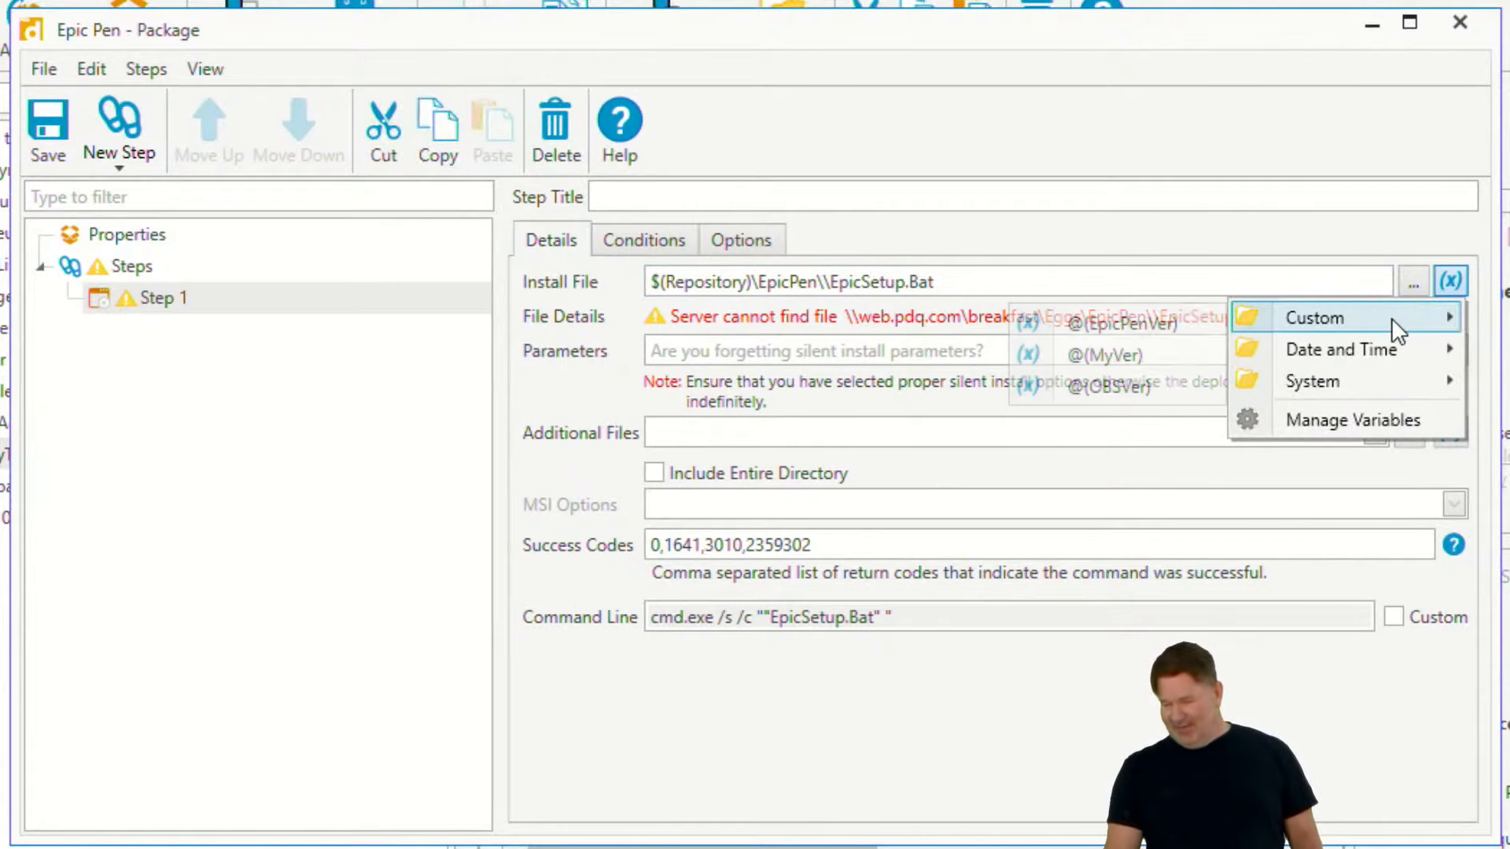
left_click(1154, 326)
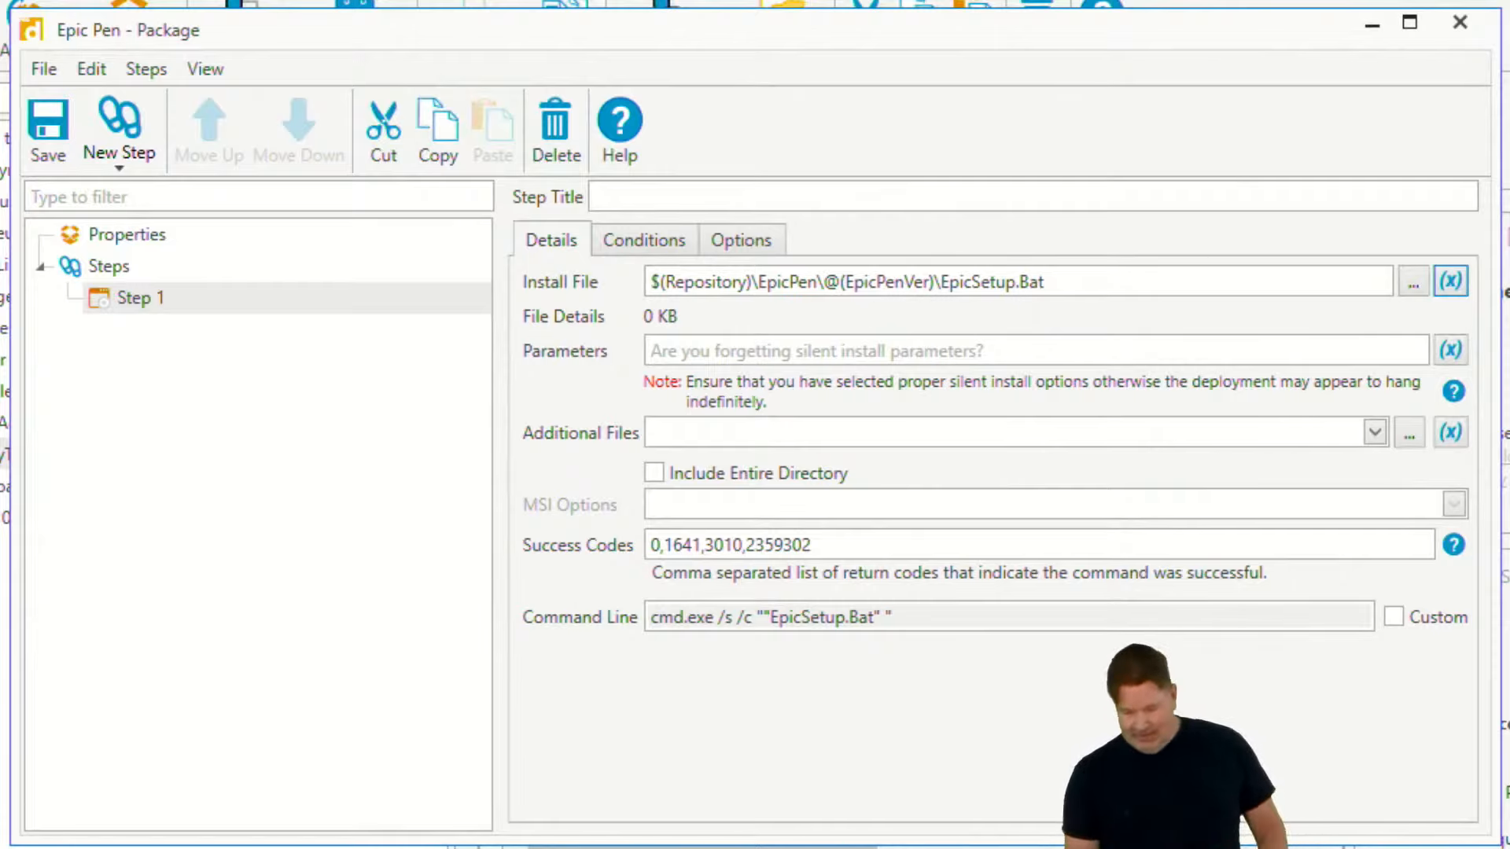
left_click(49, 122)
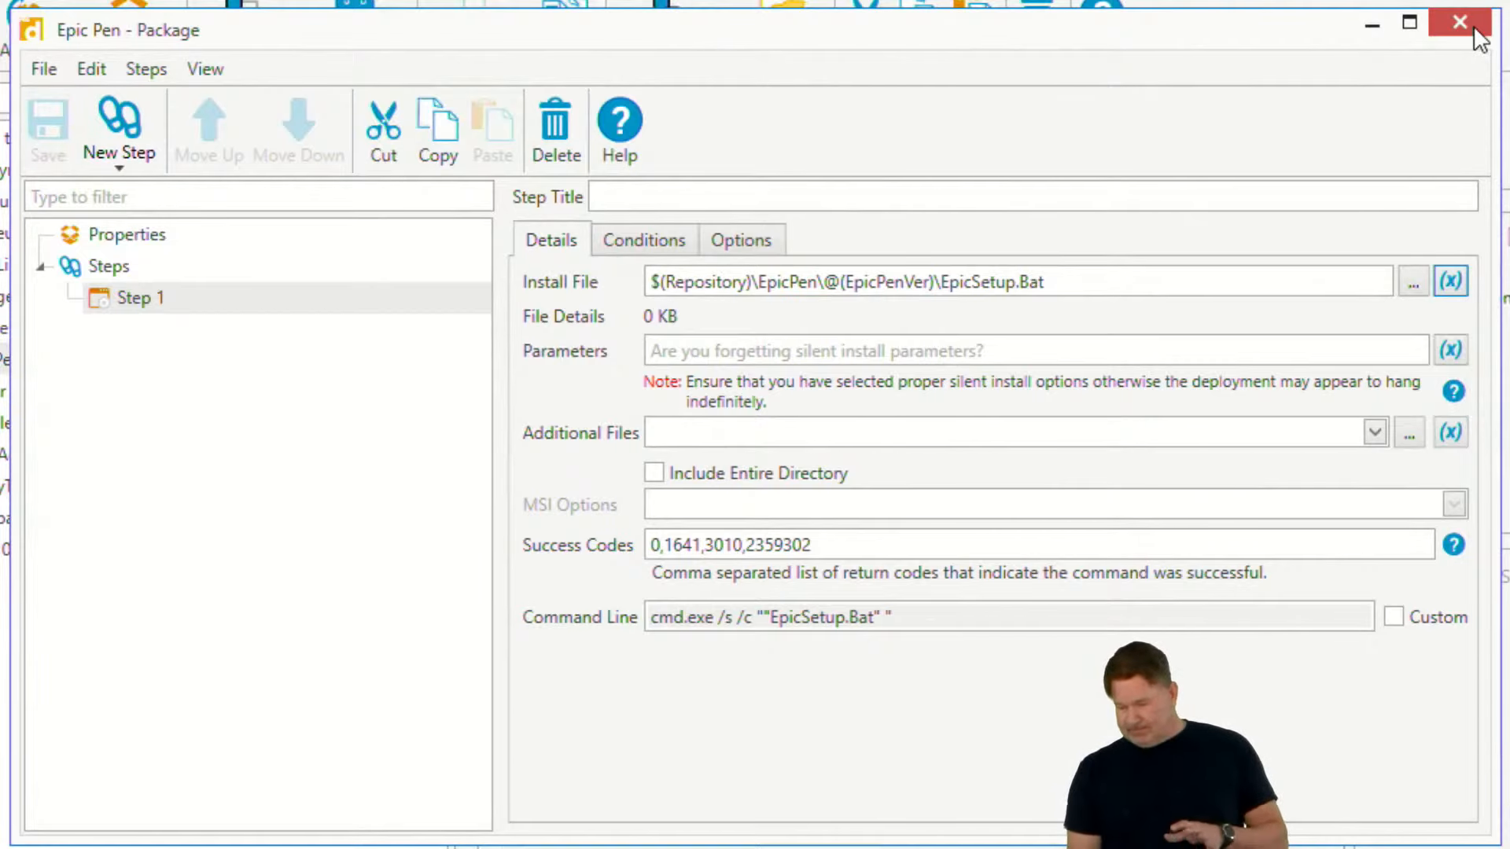
left_click(1460, 22)
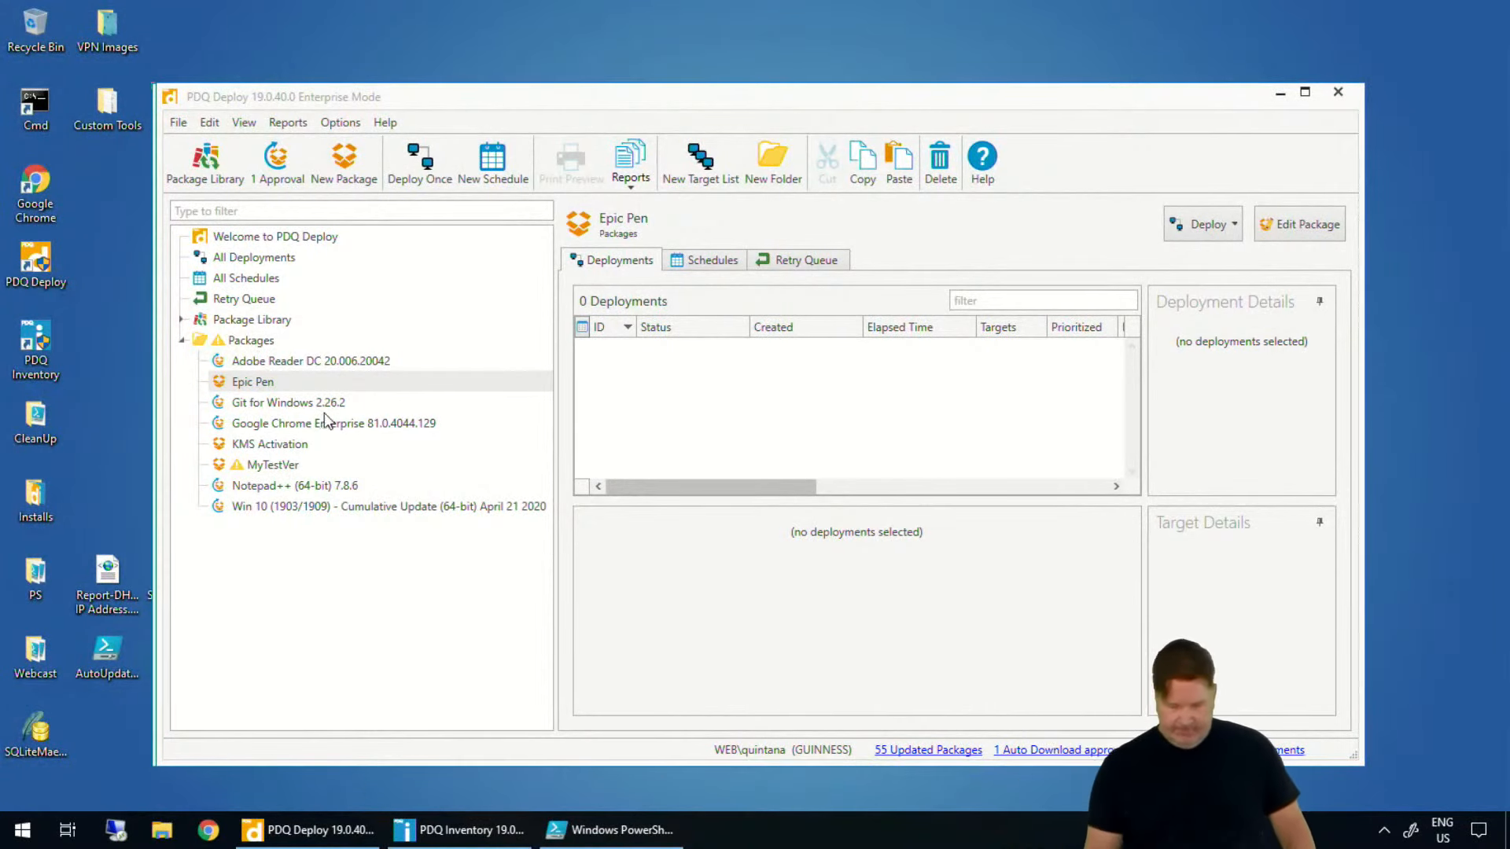
- Open the Repository preferences and browse the folders inside the Eggs repository
left_click(357, 129)
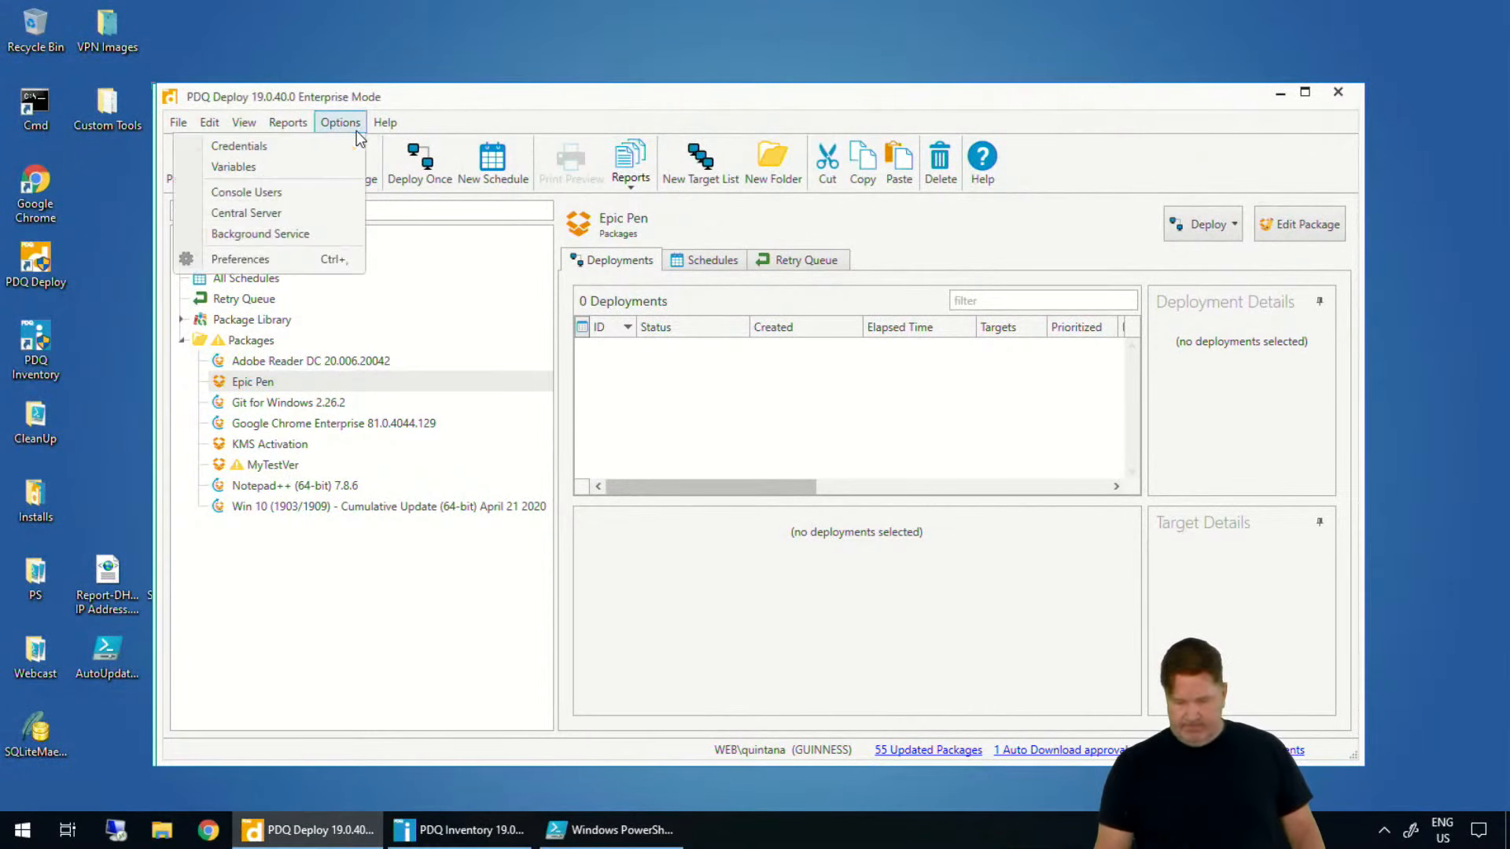
left_click(266, 262)
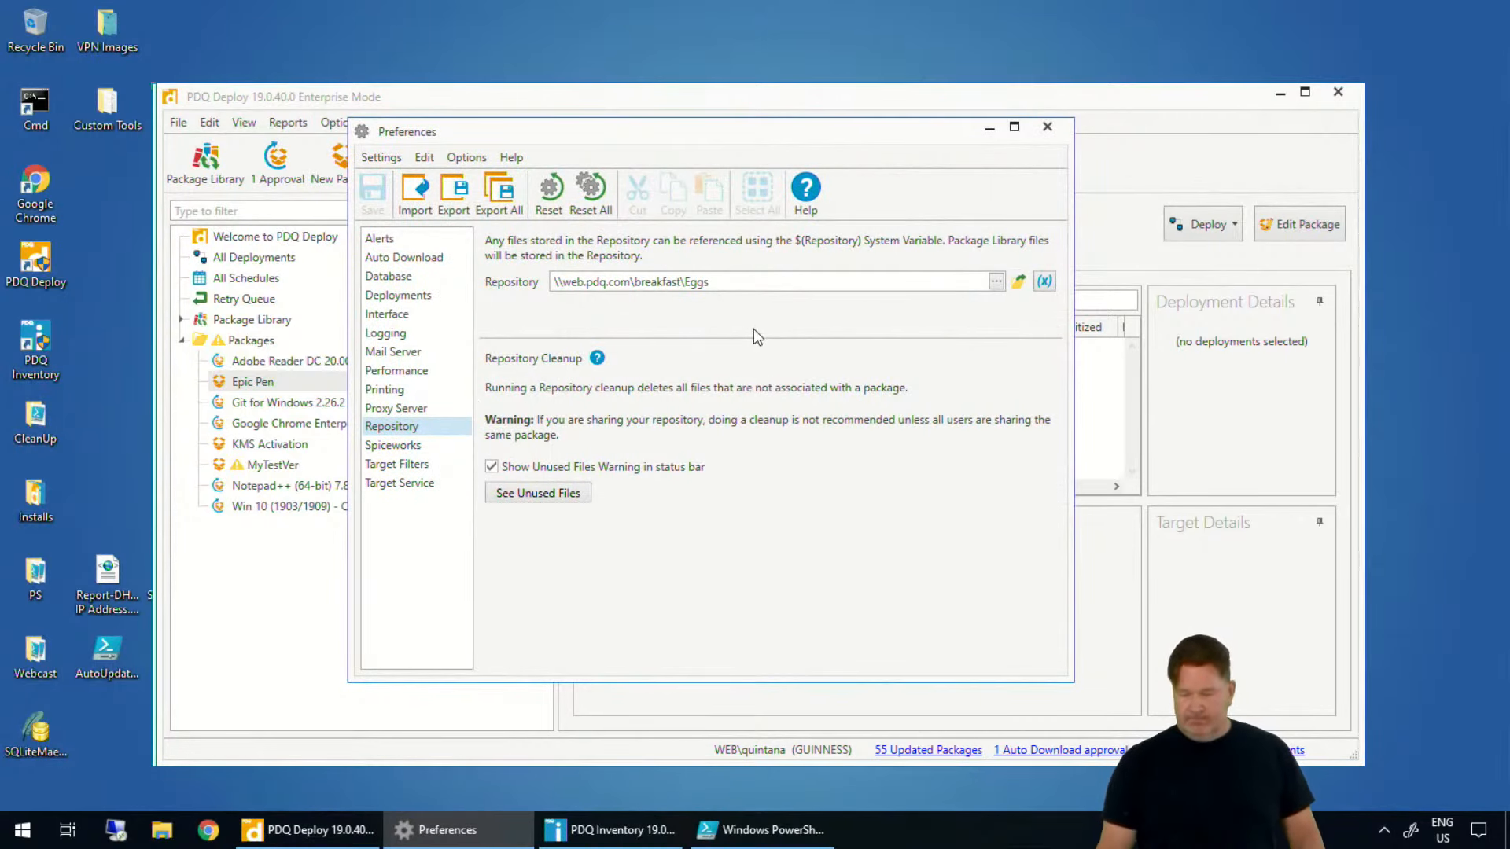
left_click(997, 283)
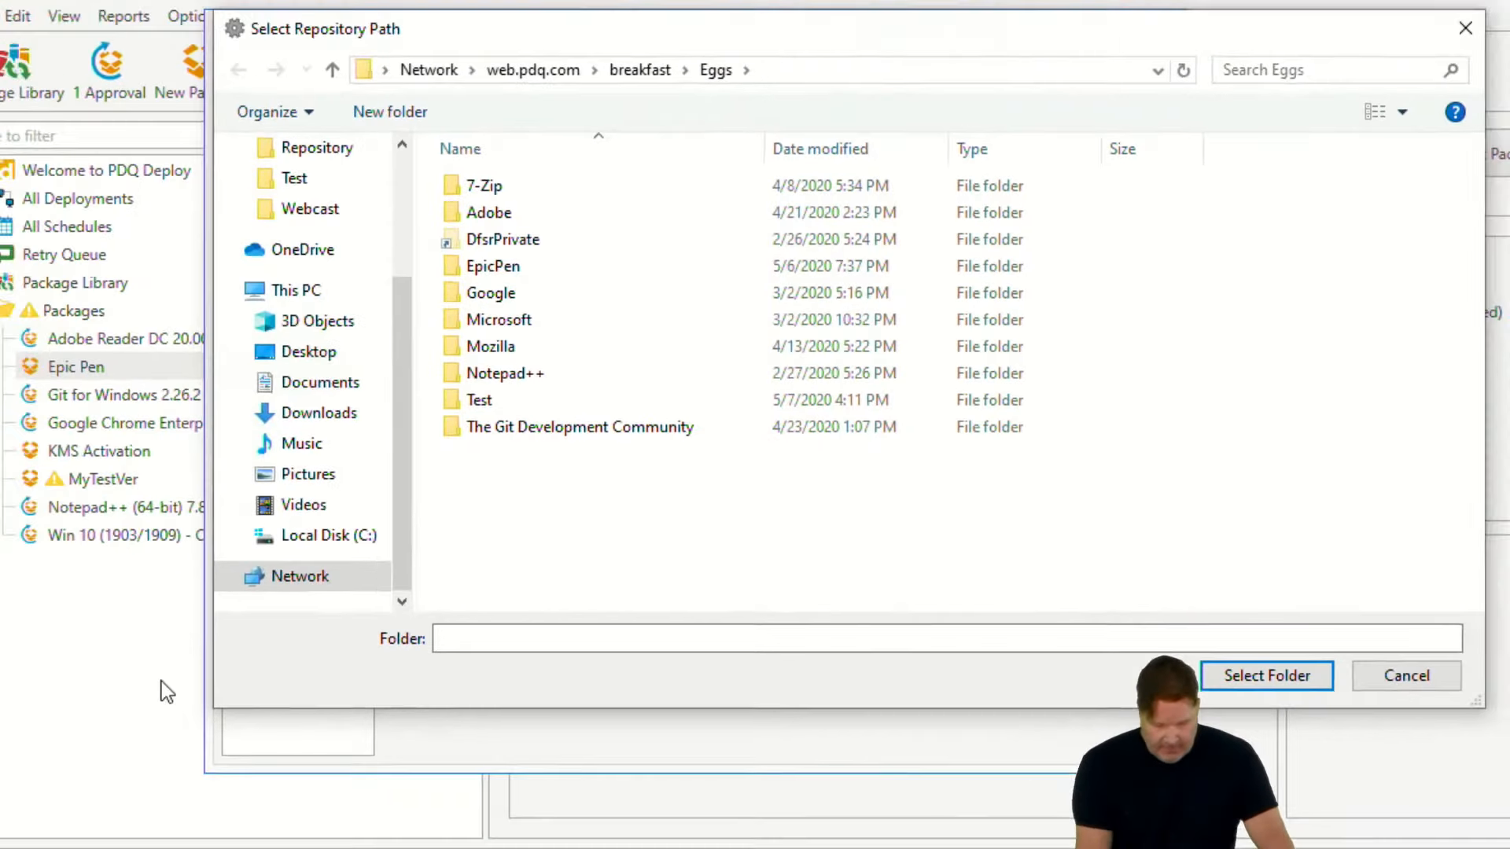
- Open the Adobe Reader DC 20.006.20042 package and look through its pre-steps, base version install step and post-steps
left_click(84, 715)
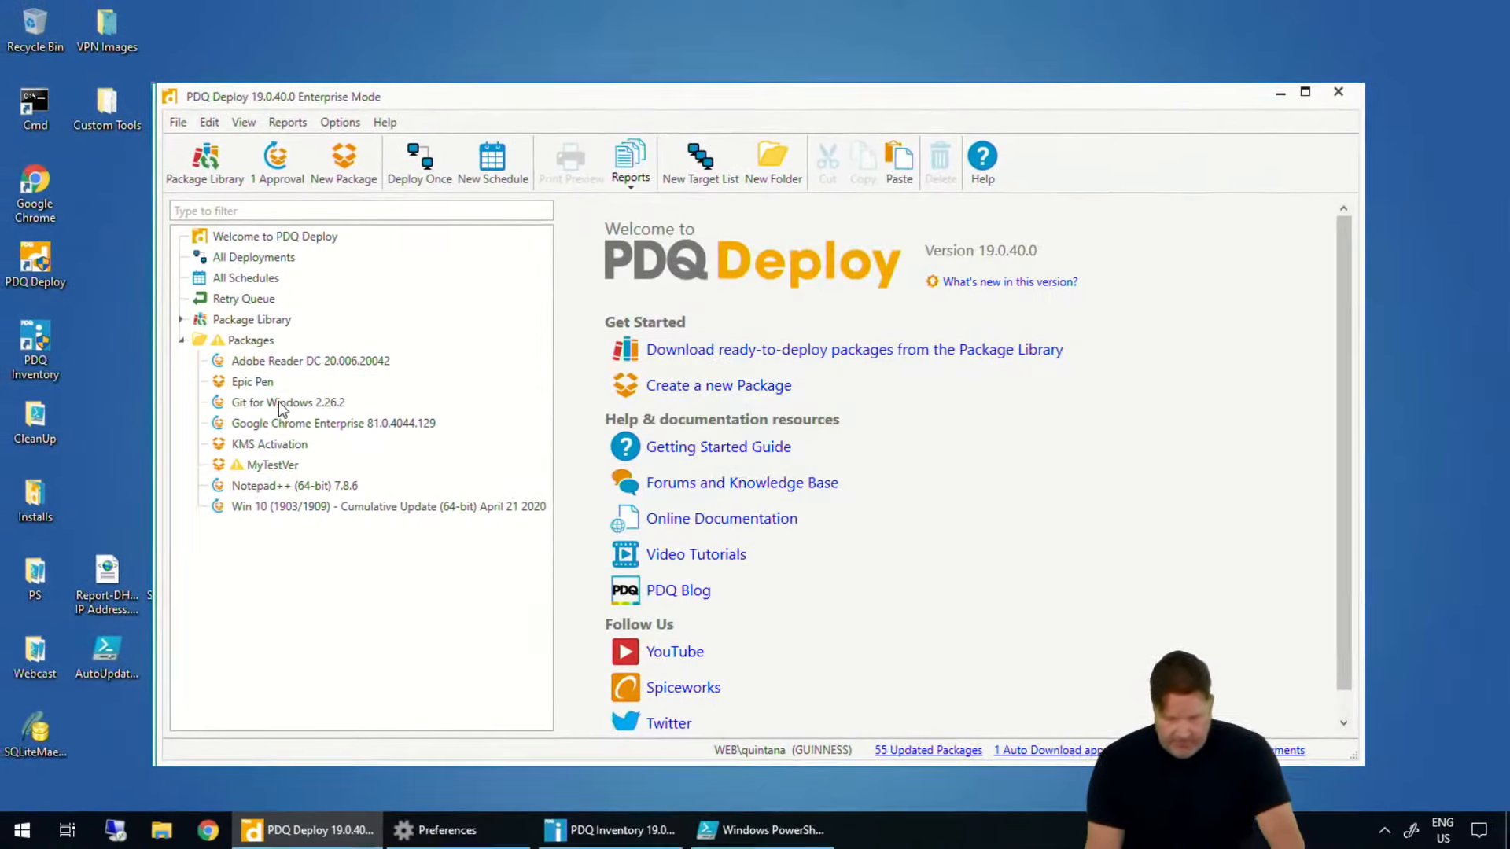
left_click(316, 364)
double_click(313, 366)
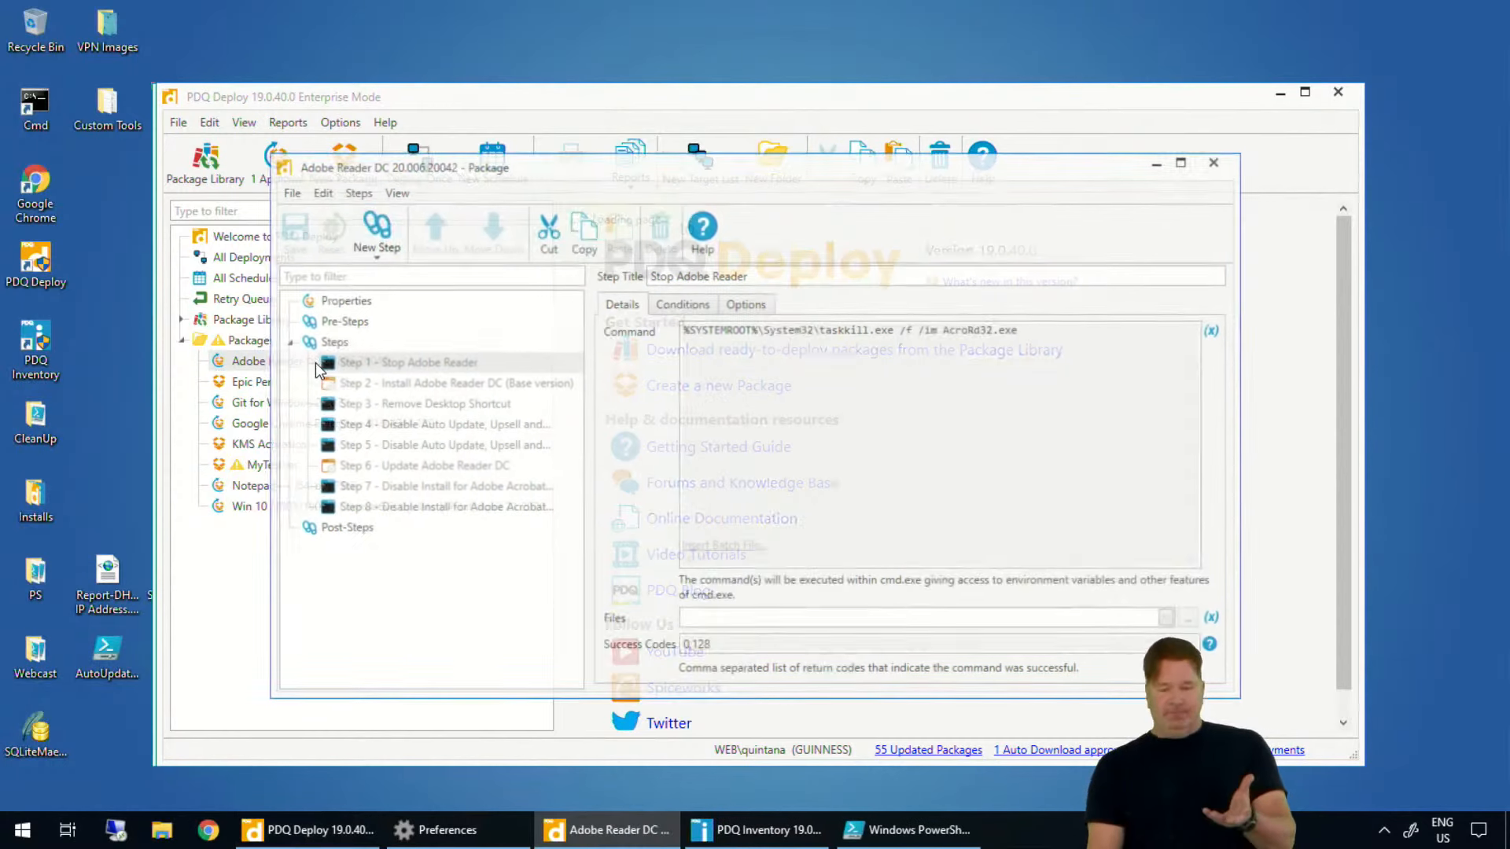
left_click(360, 323)
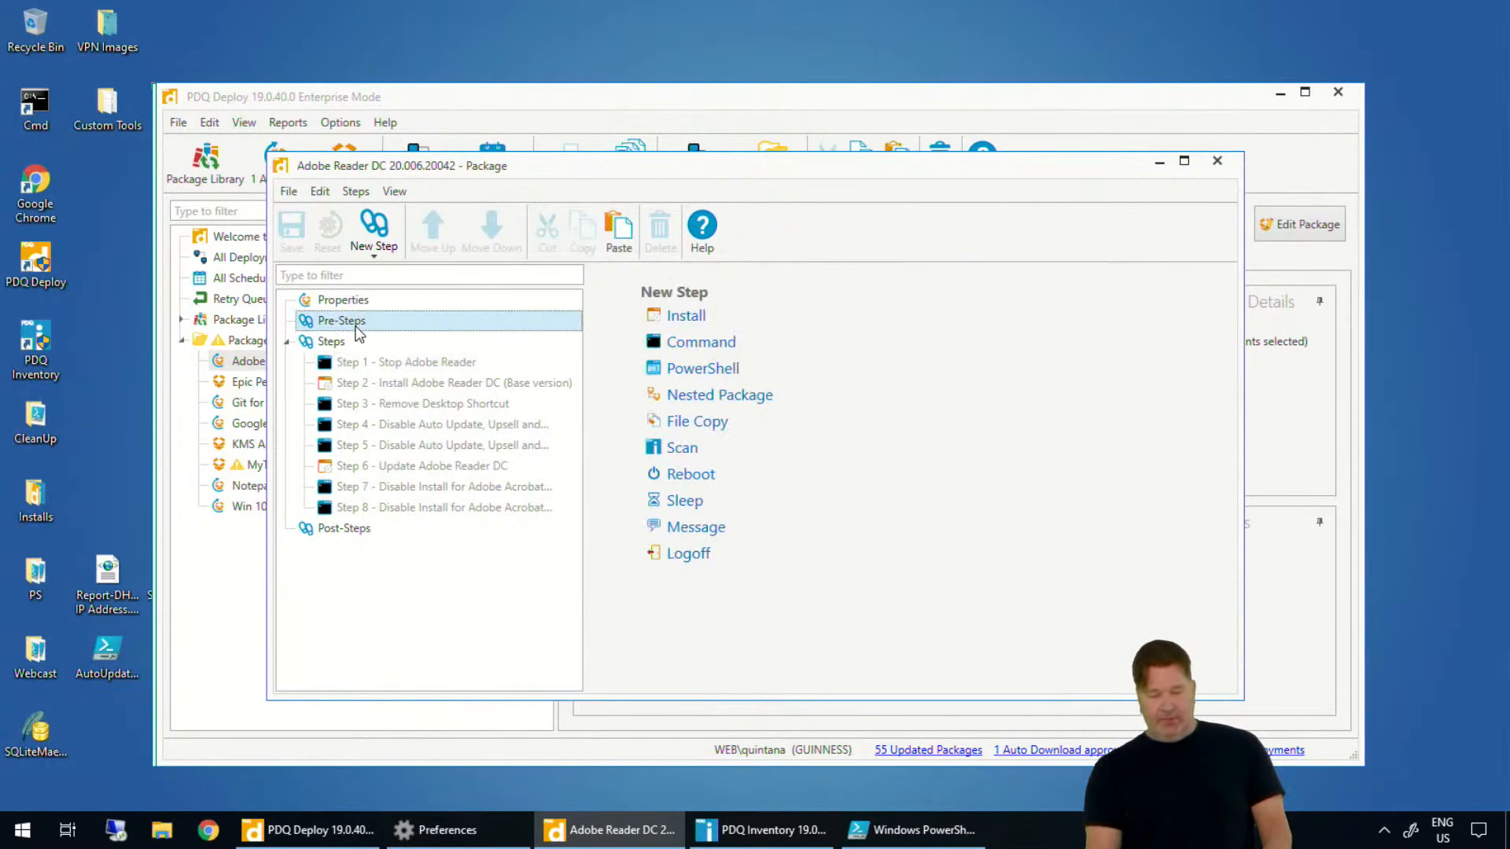
left_click(417, 374)
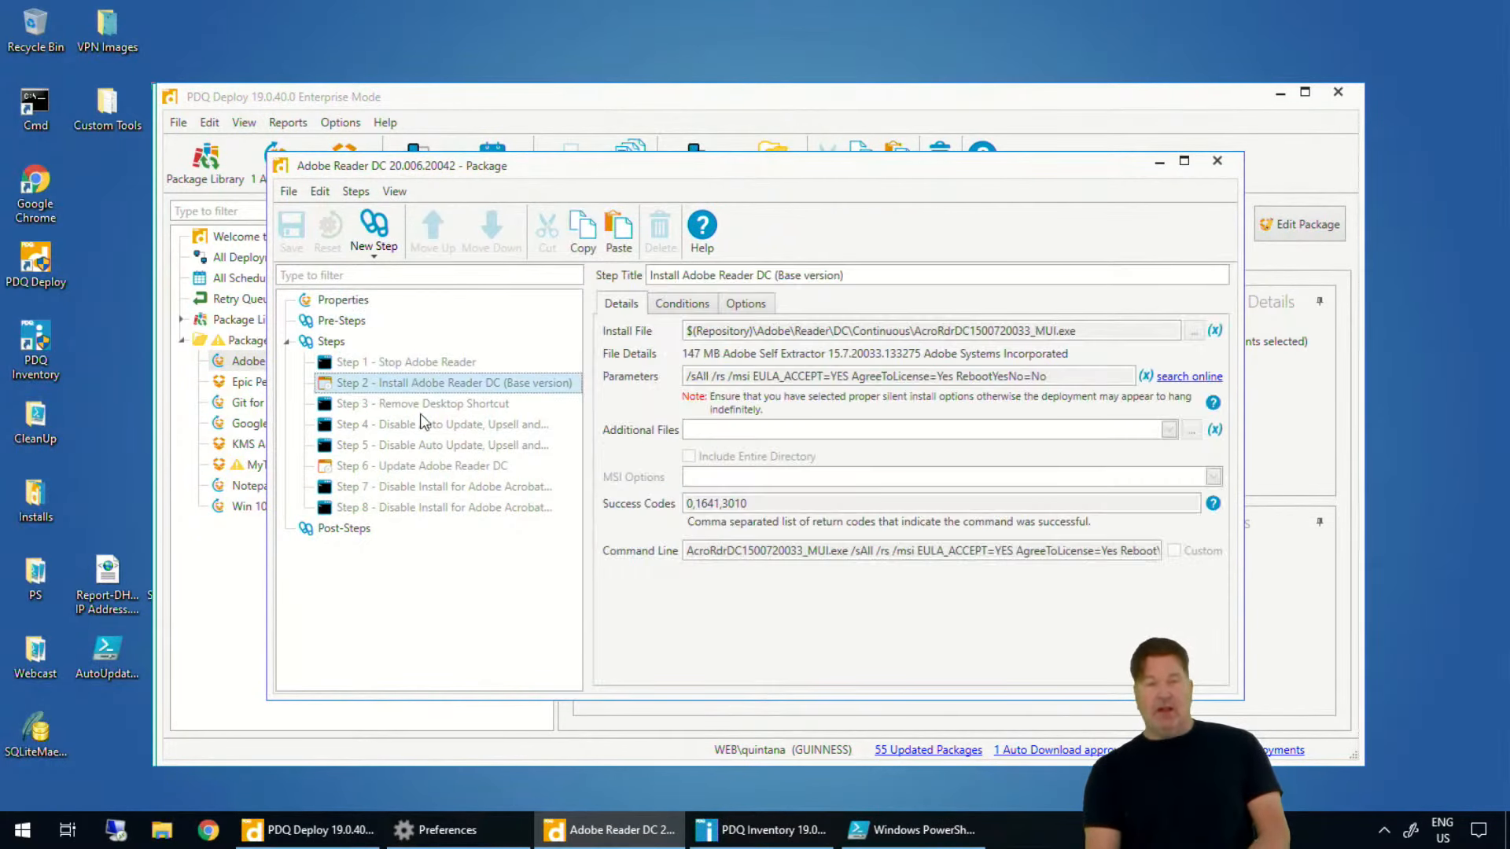
left_click(346, 529)
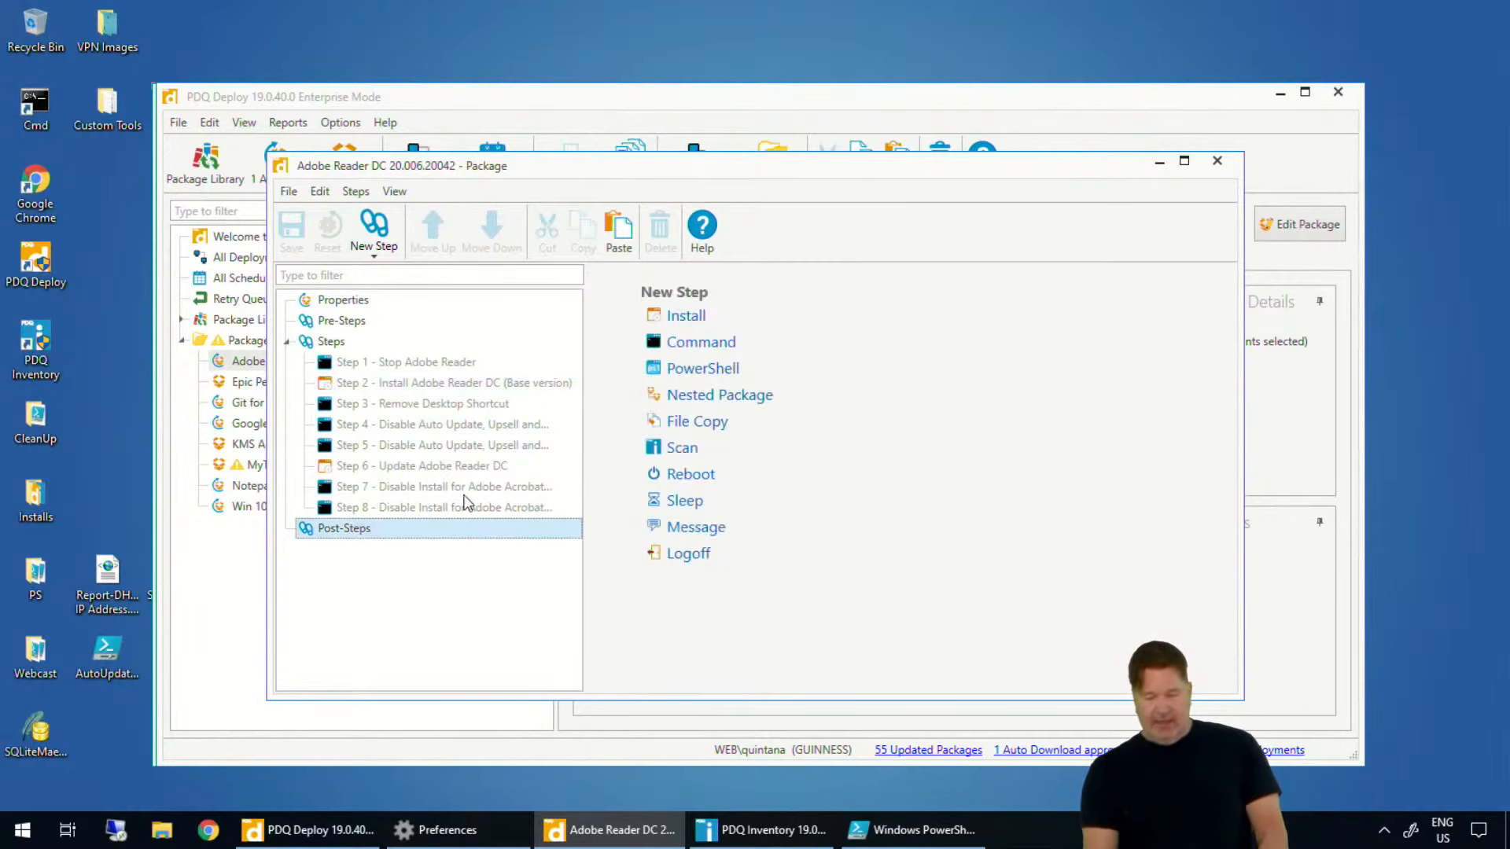
- Add a Command post-step to the Adobe Reader DC package with the command del *.*
left_click(696, 346)
left_click(753, 362)
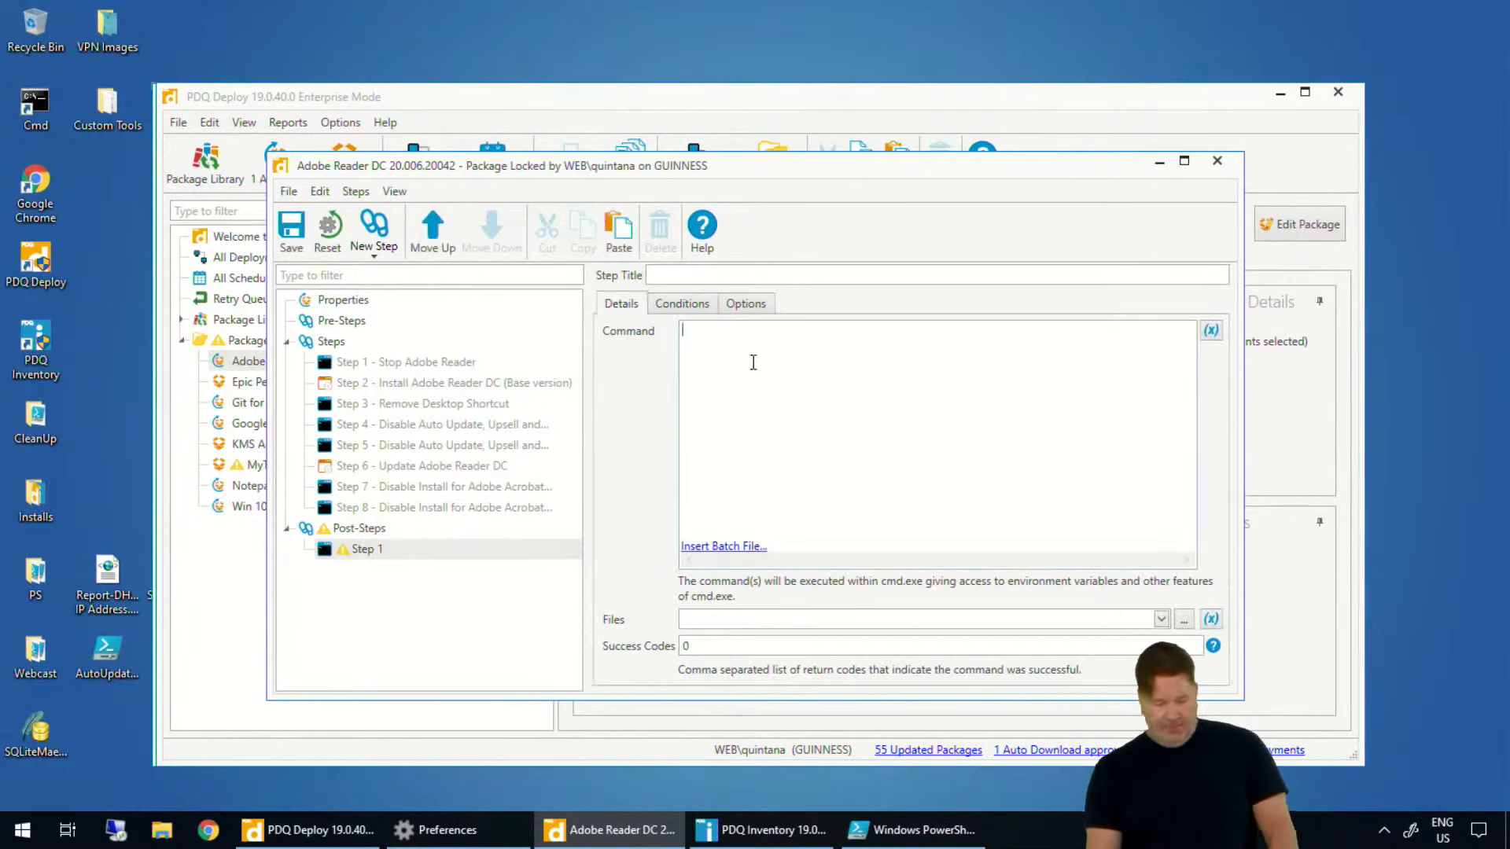
type("del *.*")
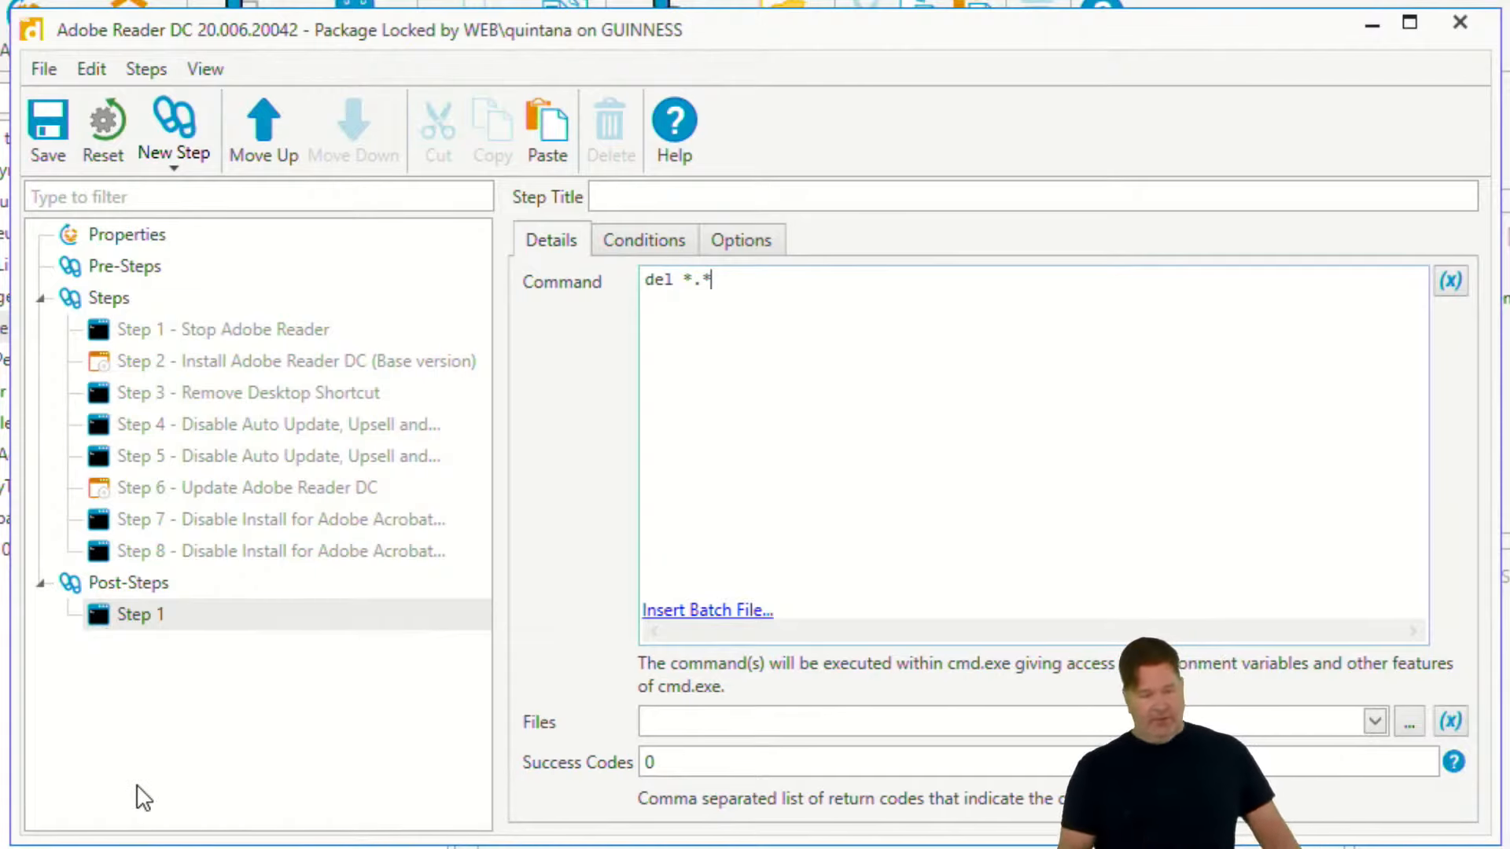
- Delete the del *.* post-step and close the Adobe Reader DC package without saving
left_click(162, 612)
key("Delete")
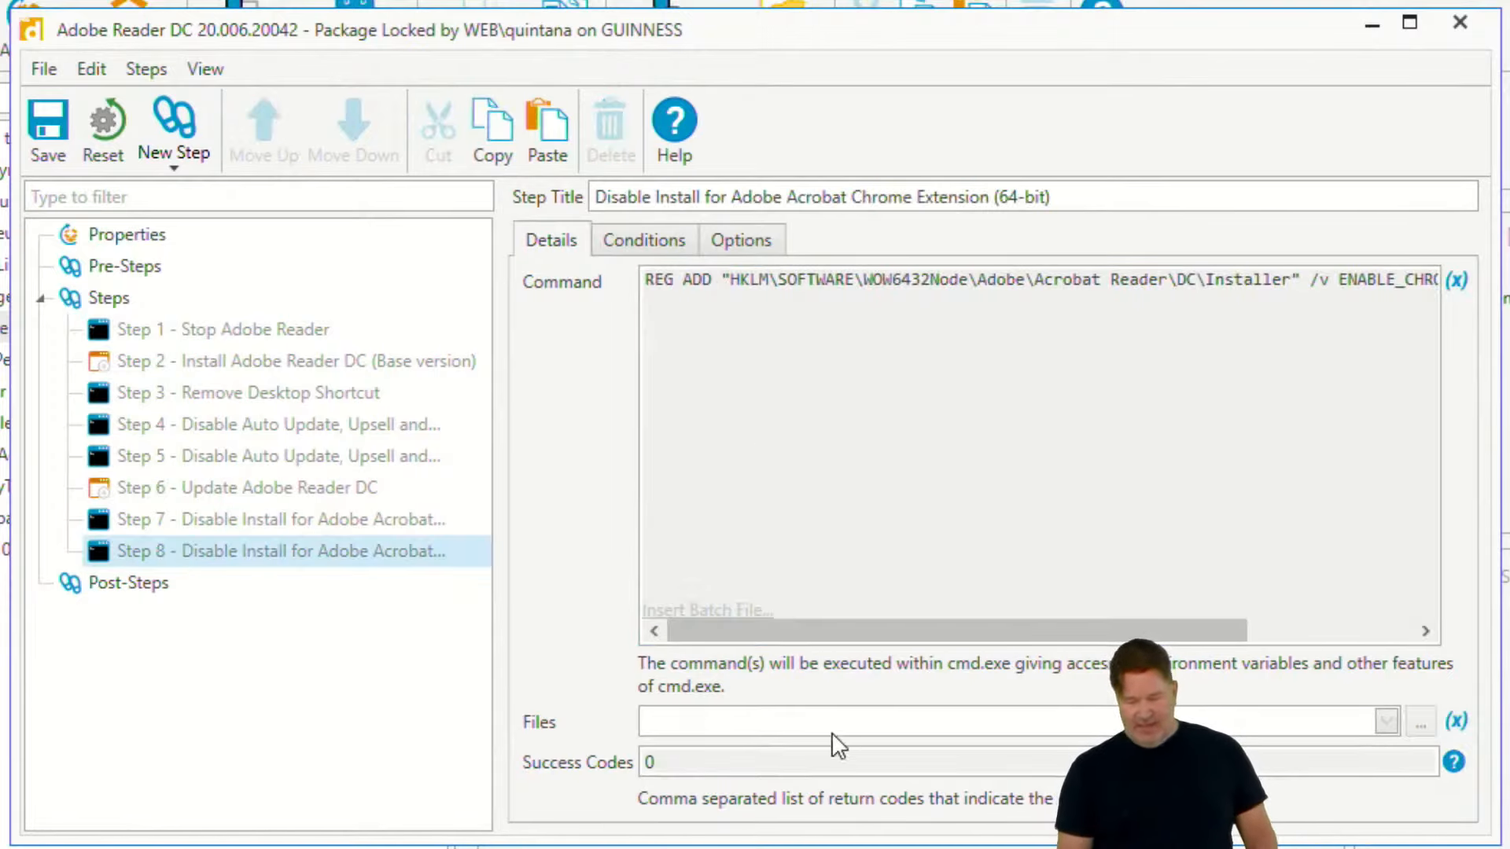
left_click(1461, 23)
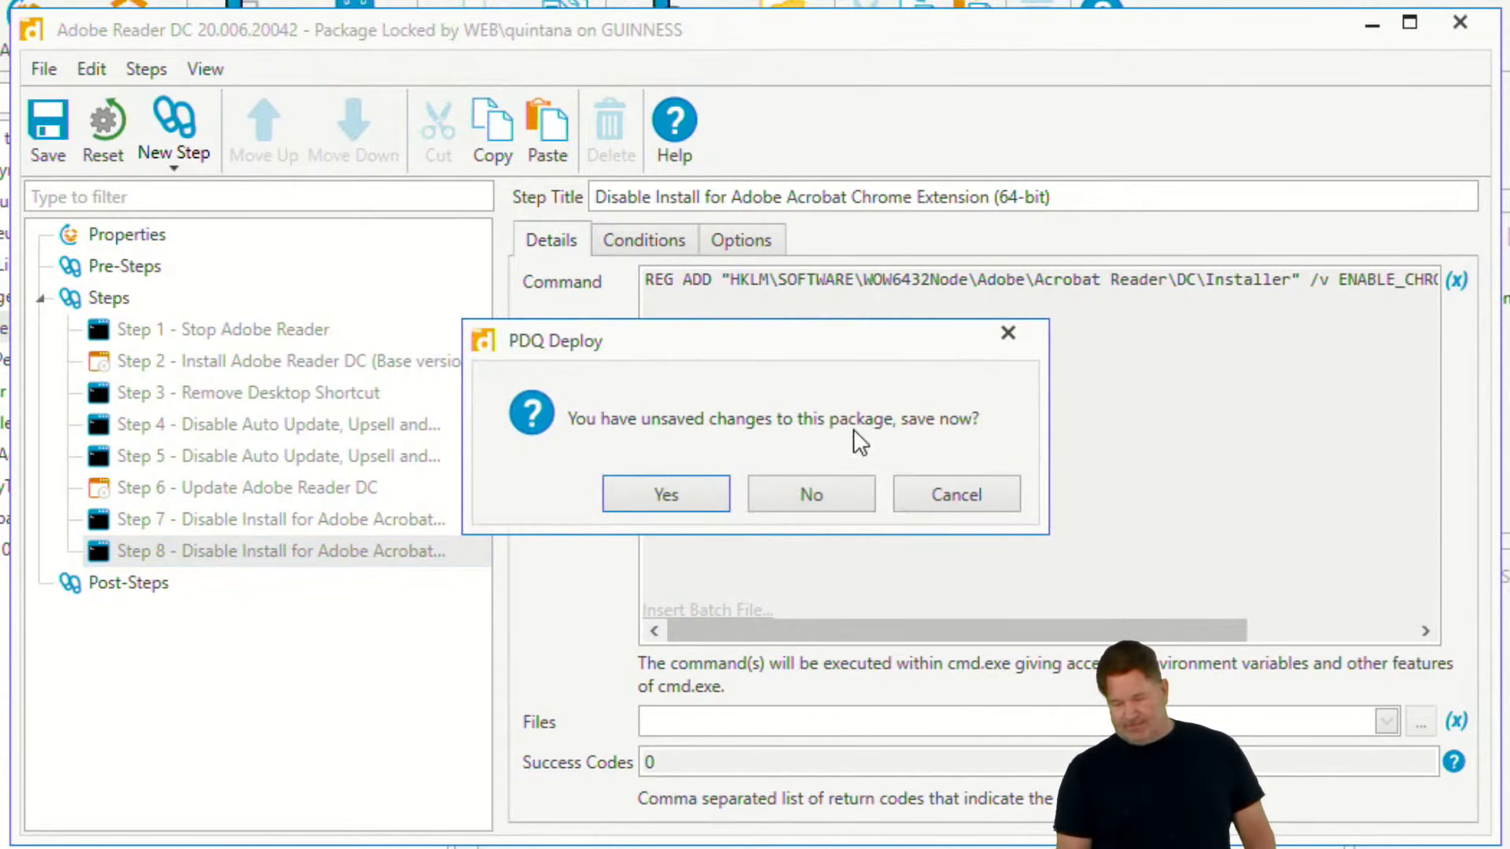
left_click(837, 483)
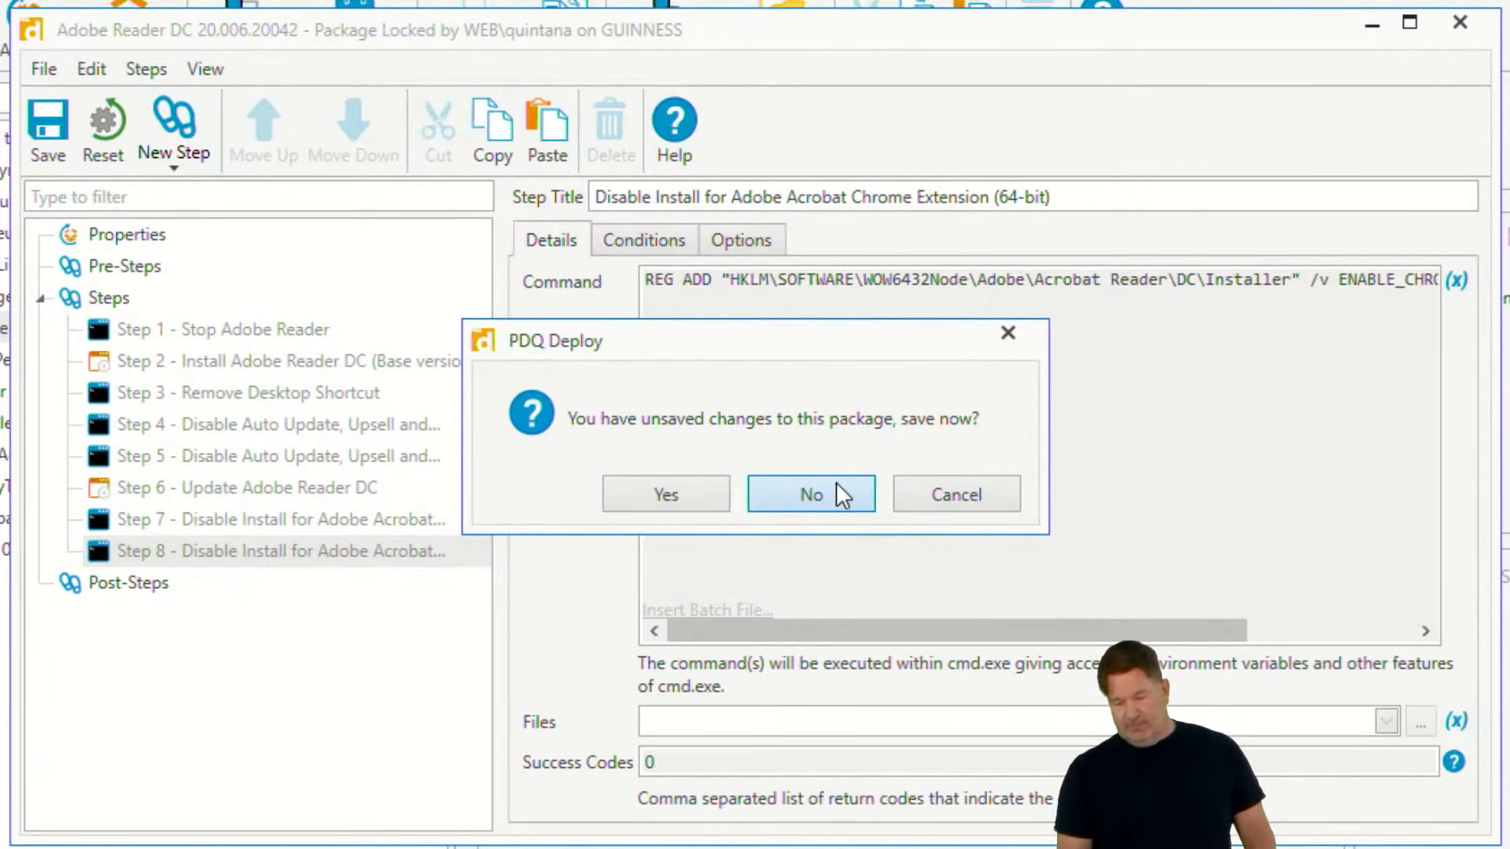
left_click(829, 487)
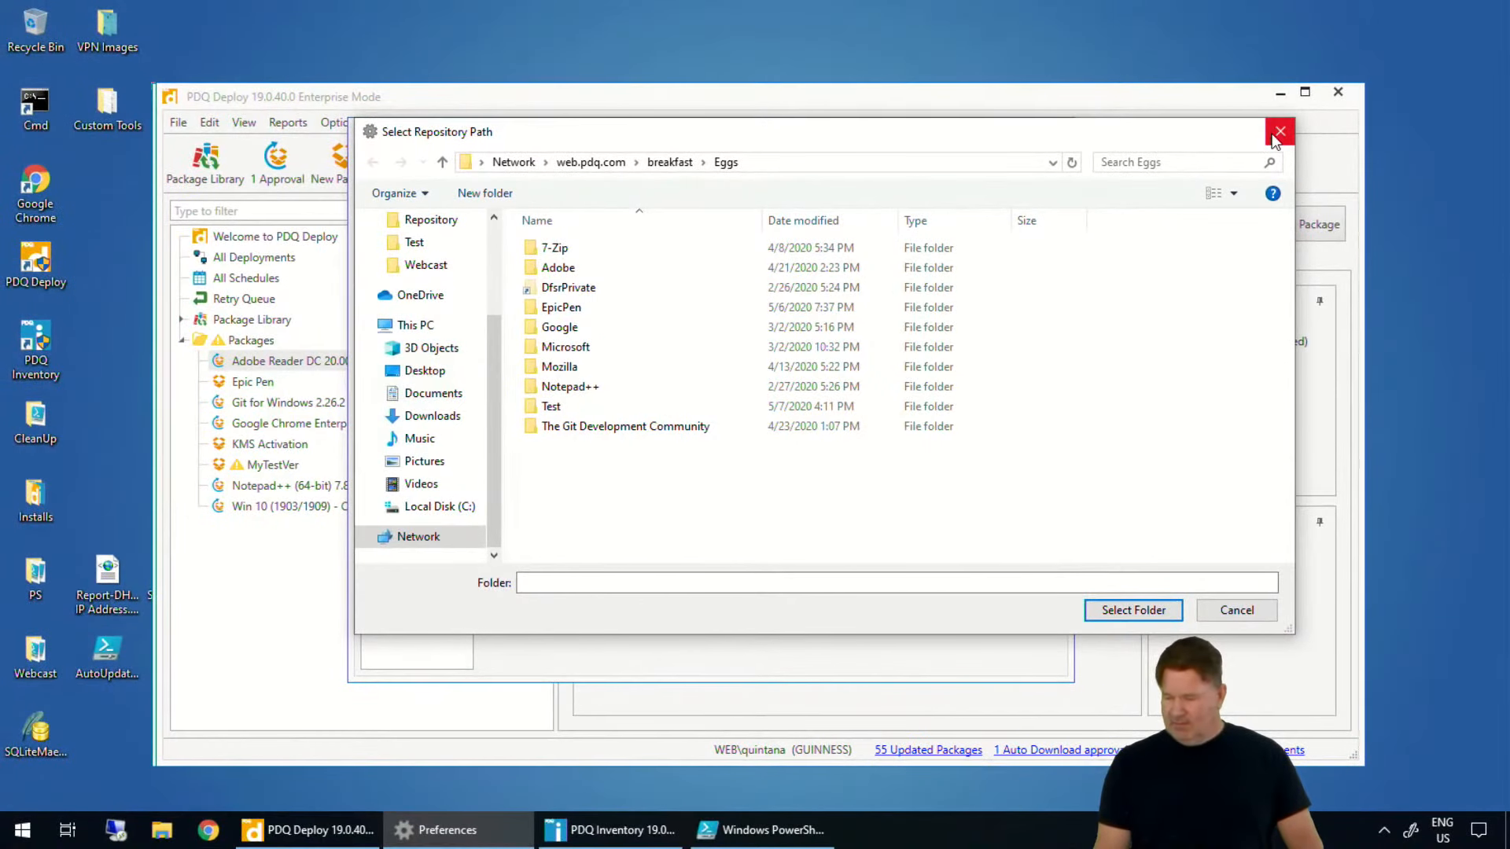
- Browse from the repository path to the EpicPen folder and duplicate its v3.7.14.0 folder there
left_click(1276, 133)
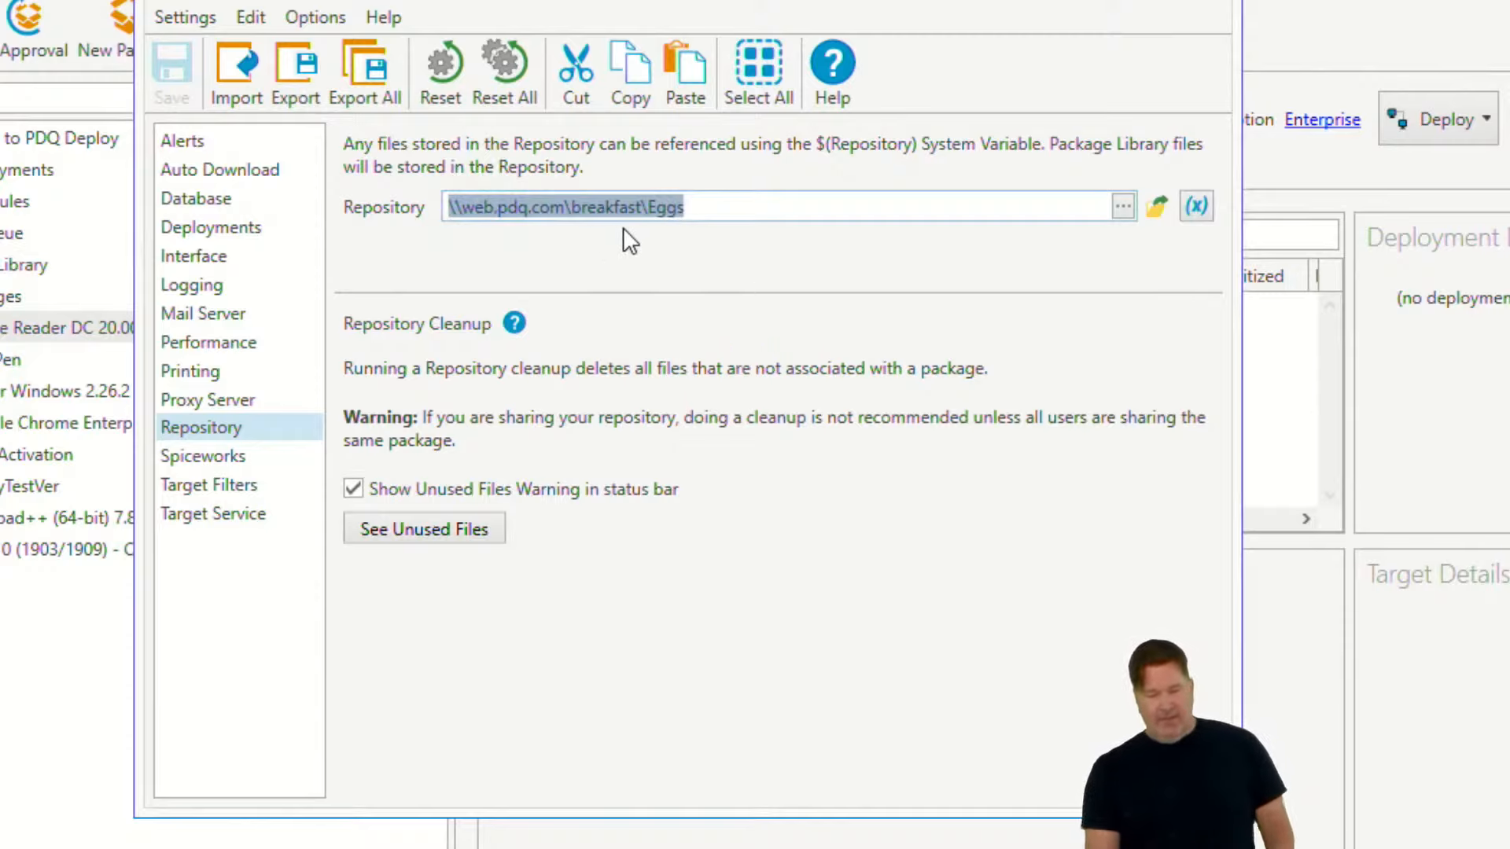
left_click(1123, 207)
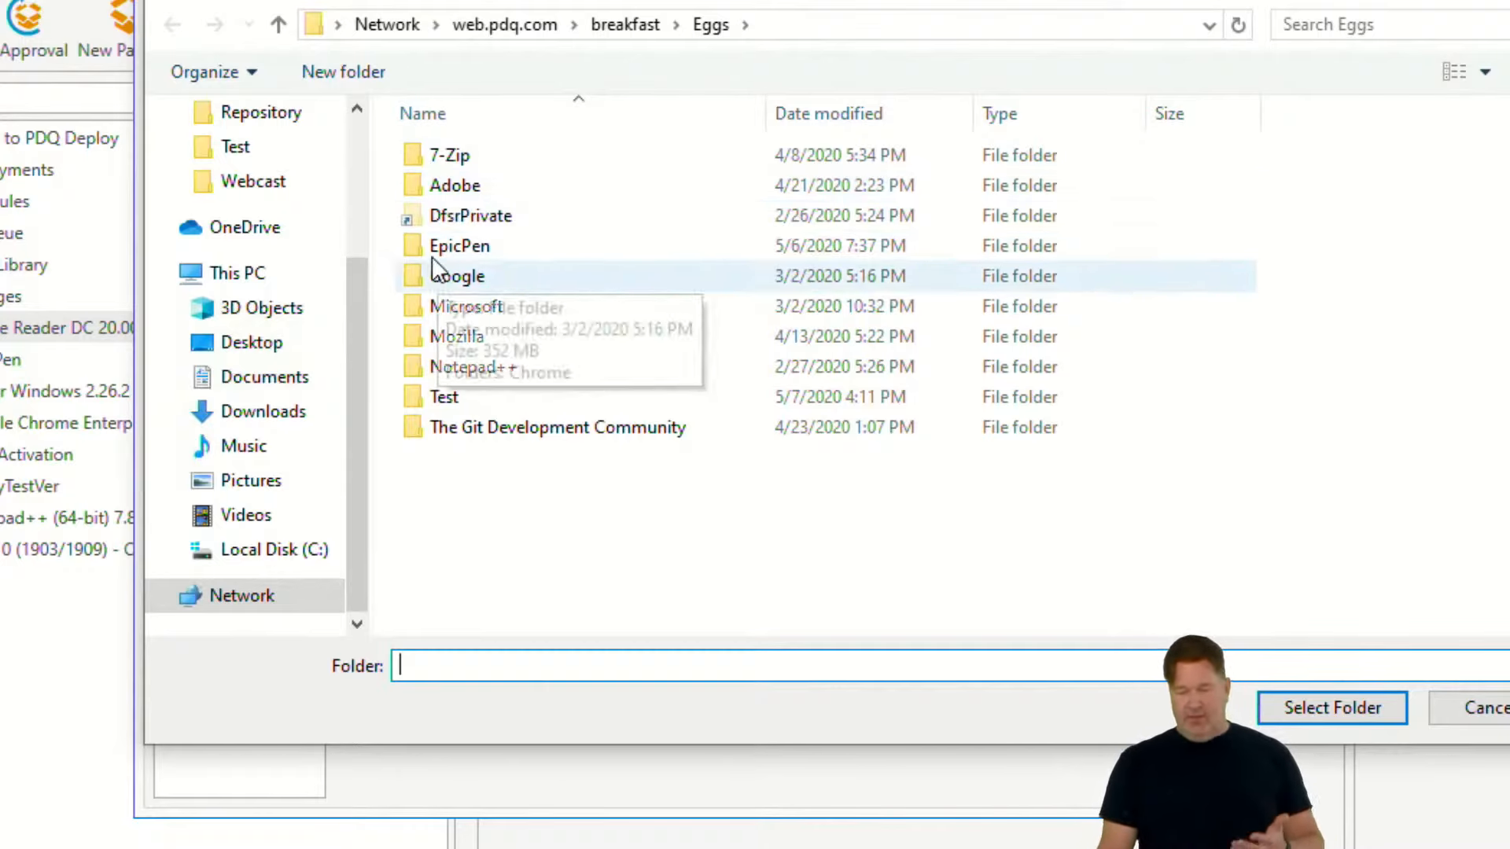
double_click(456, 247)
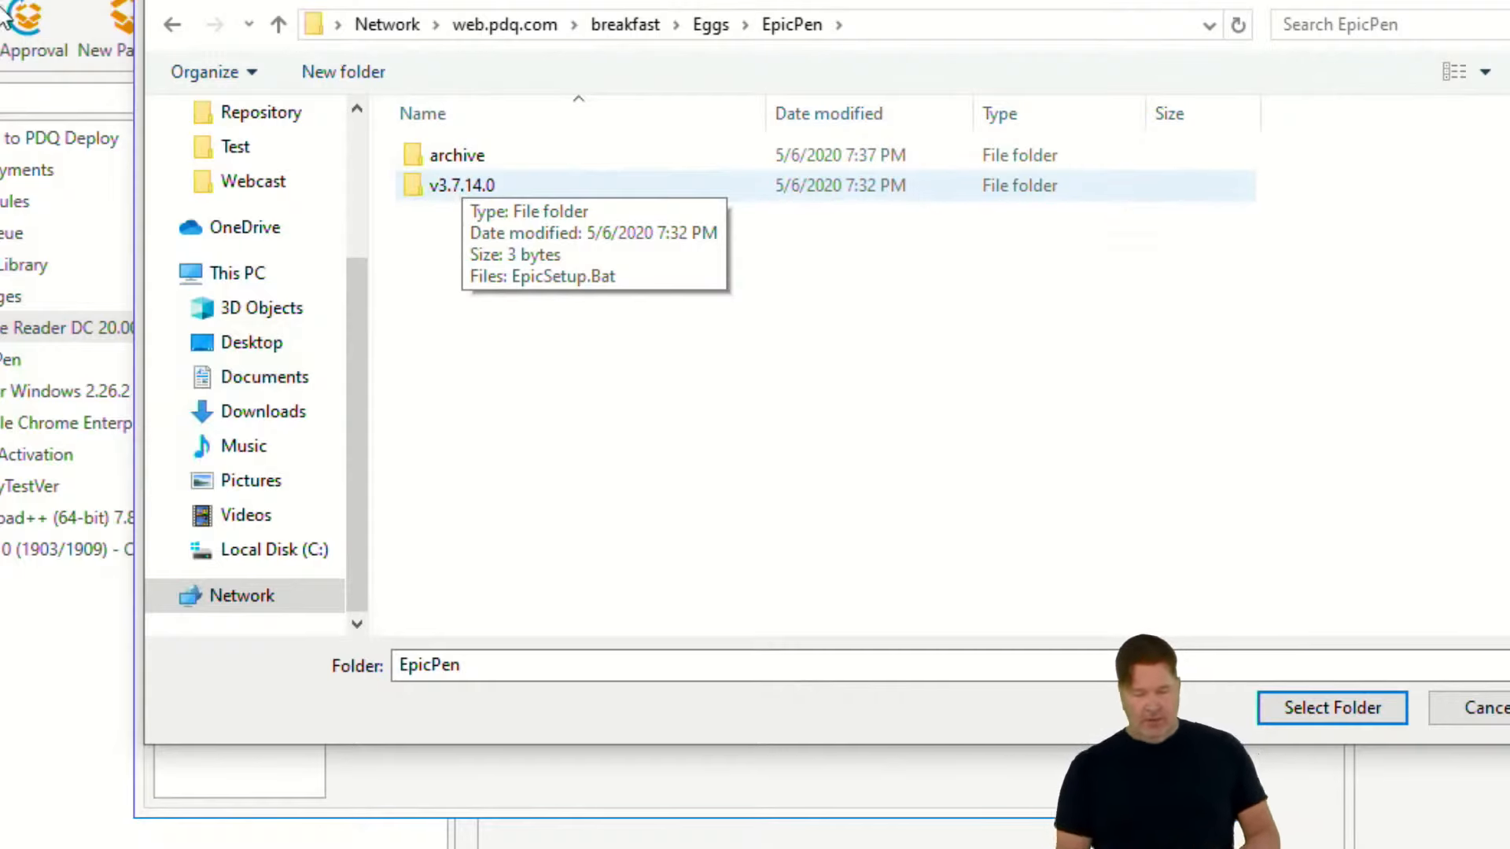
left_click(451, 190)
right_click(451, 190)
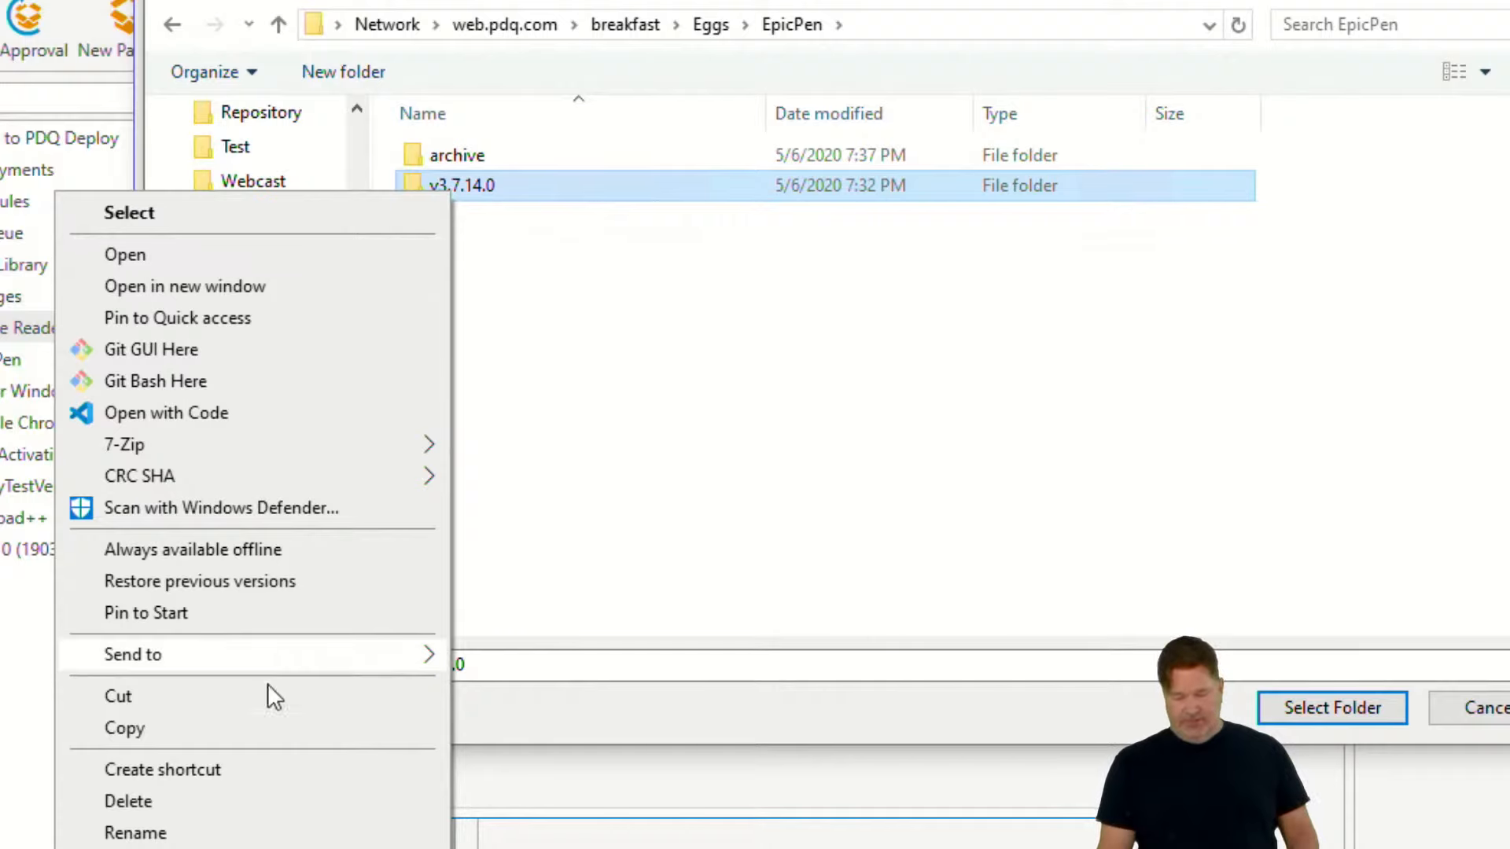
left_click(249, 732)
right_click(473, 381)
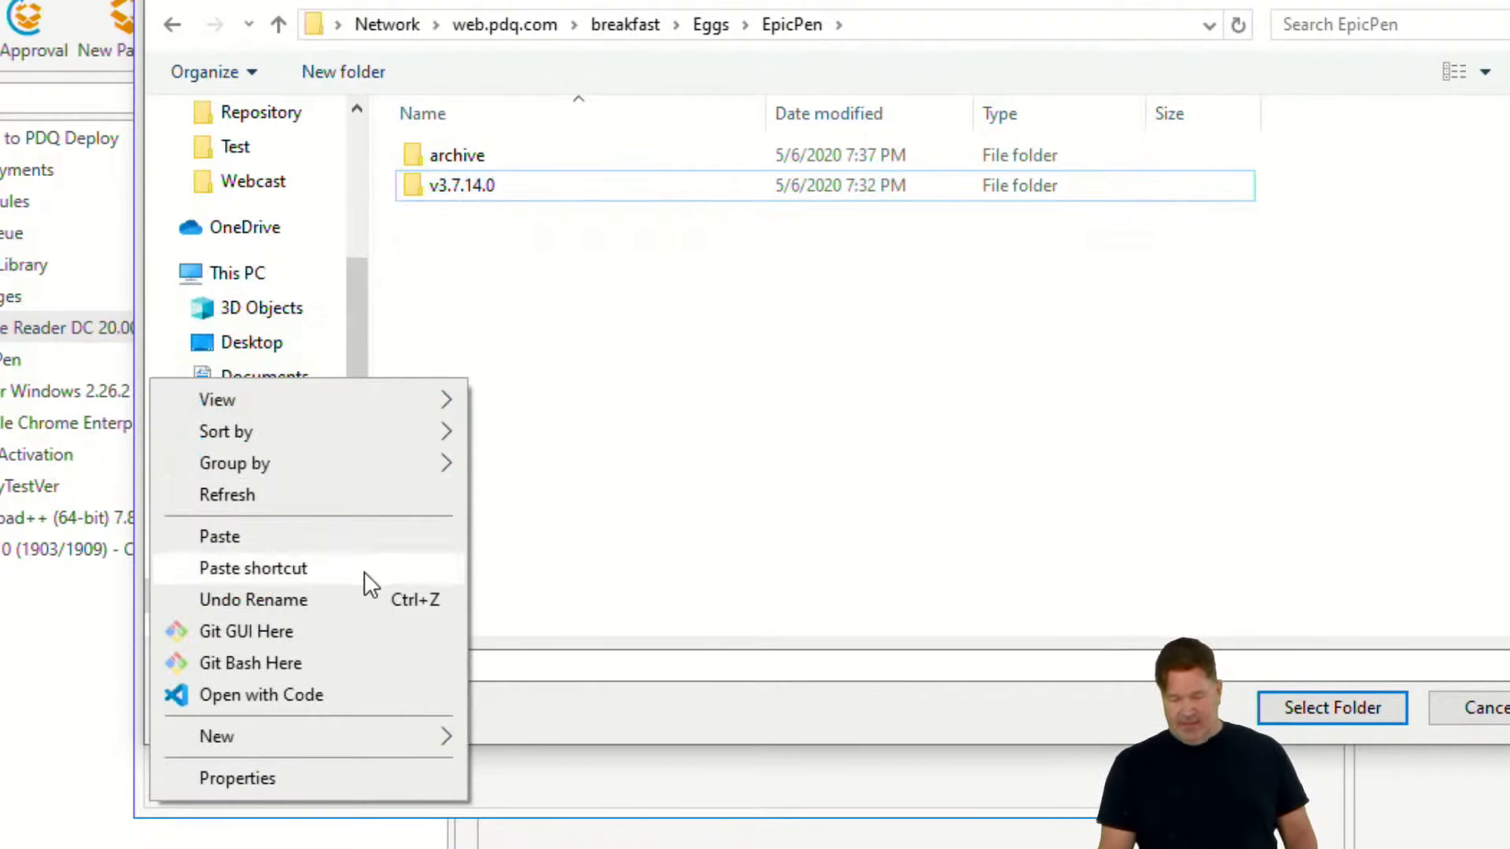
left_click(344, 543)
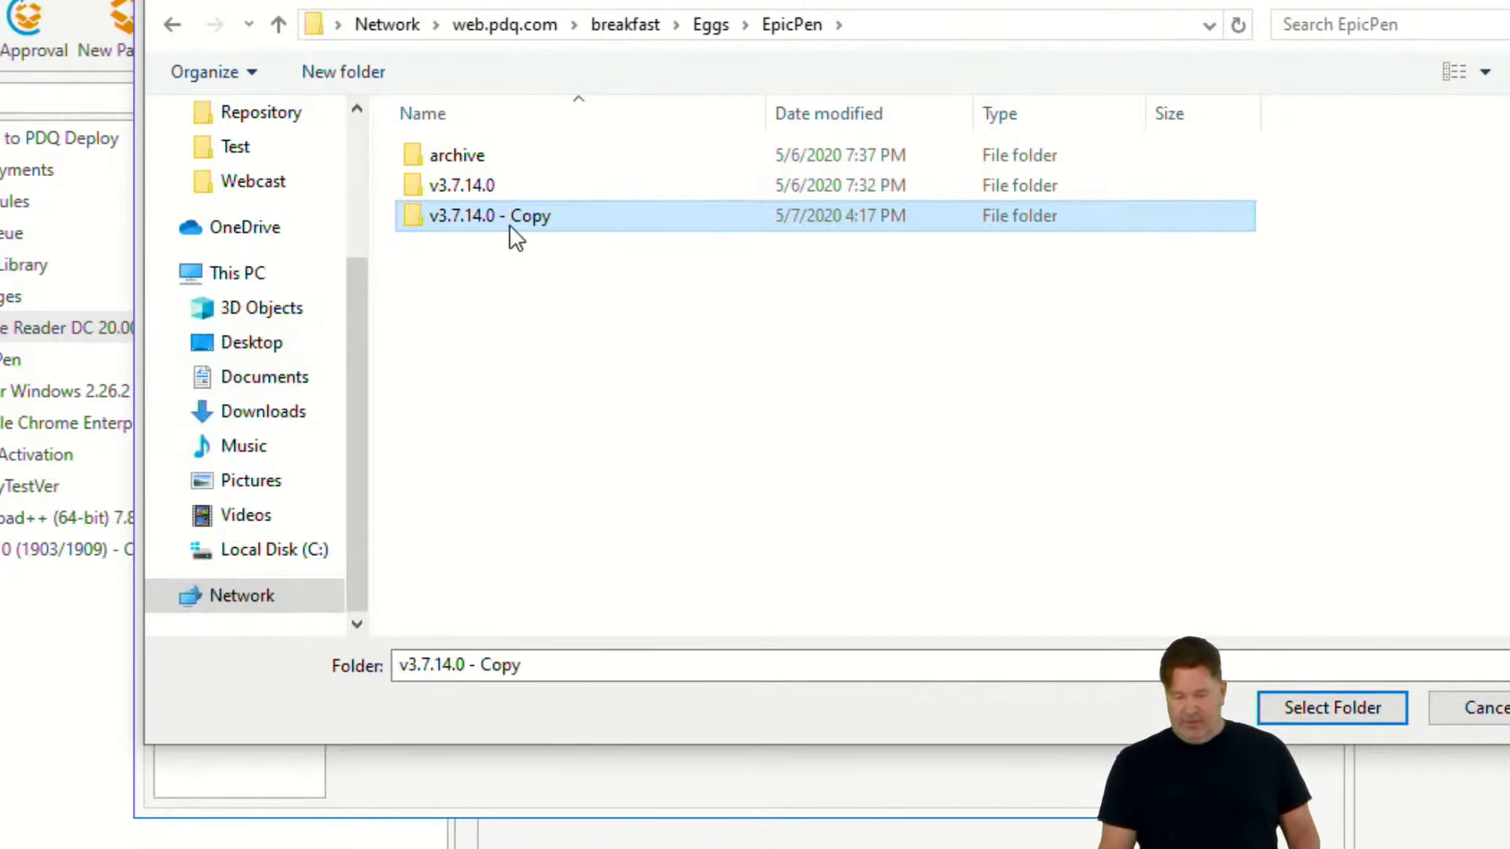
- Rename the copied Epic Pen version folder to v3.7.14.1
left_click(512, 224)
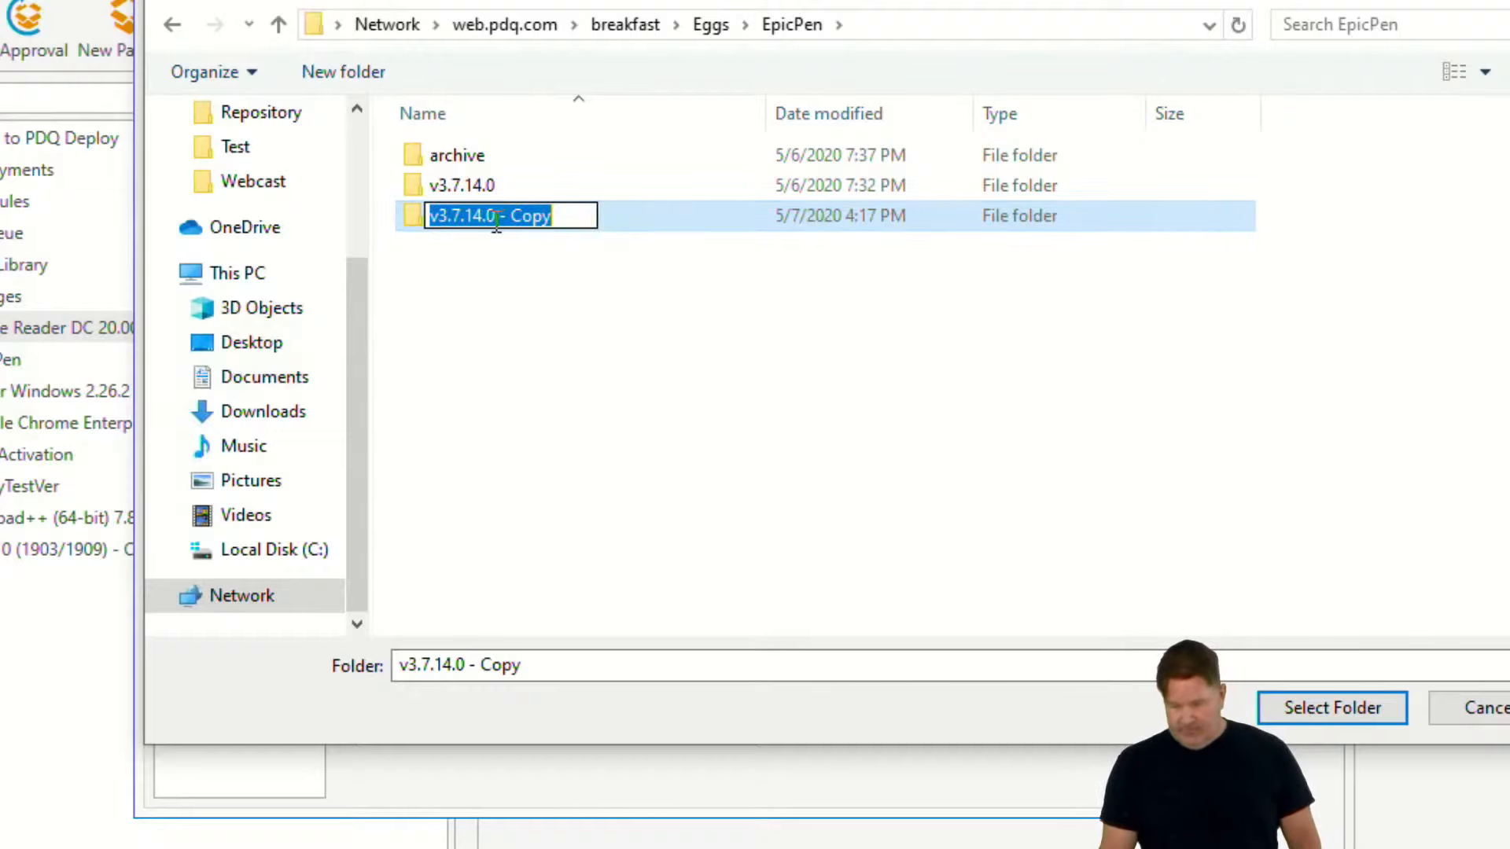
left_click_drag(496, 223, 591, 236)
type("1")
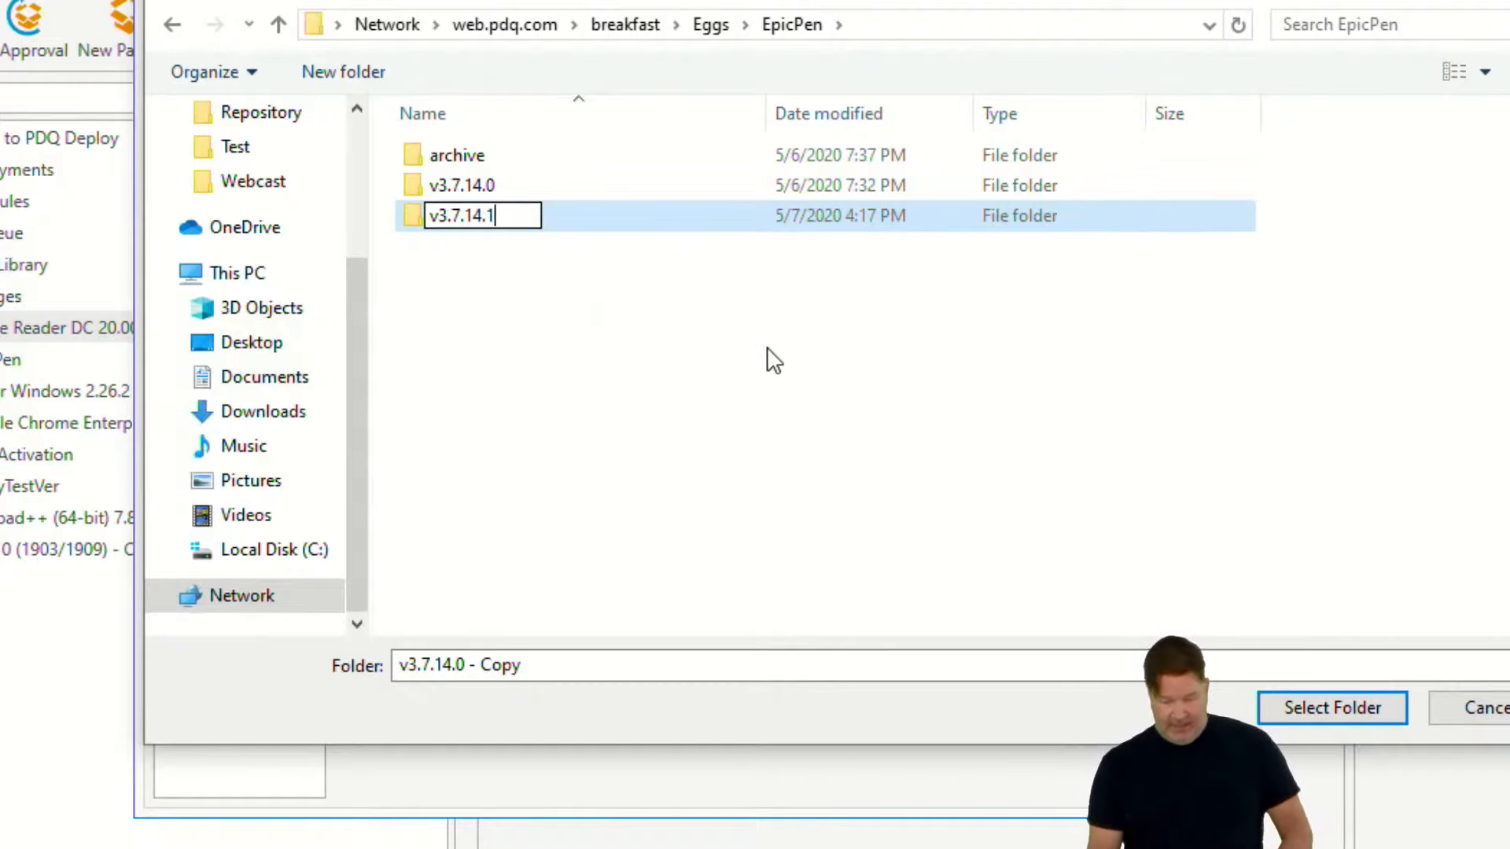
left_click(726, 318)
left_click(463, 189)
left_click(425, 224)
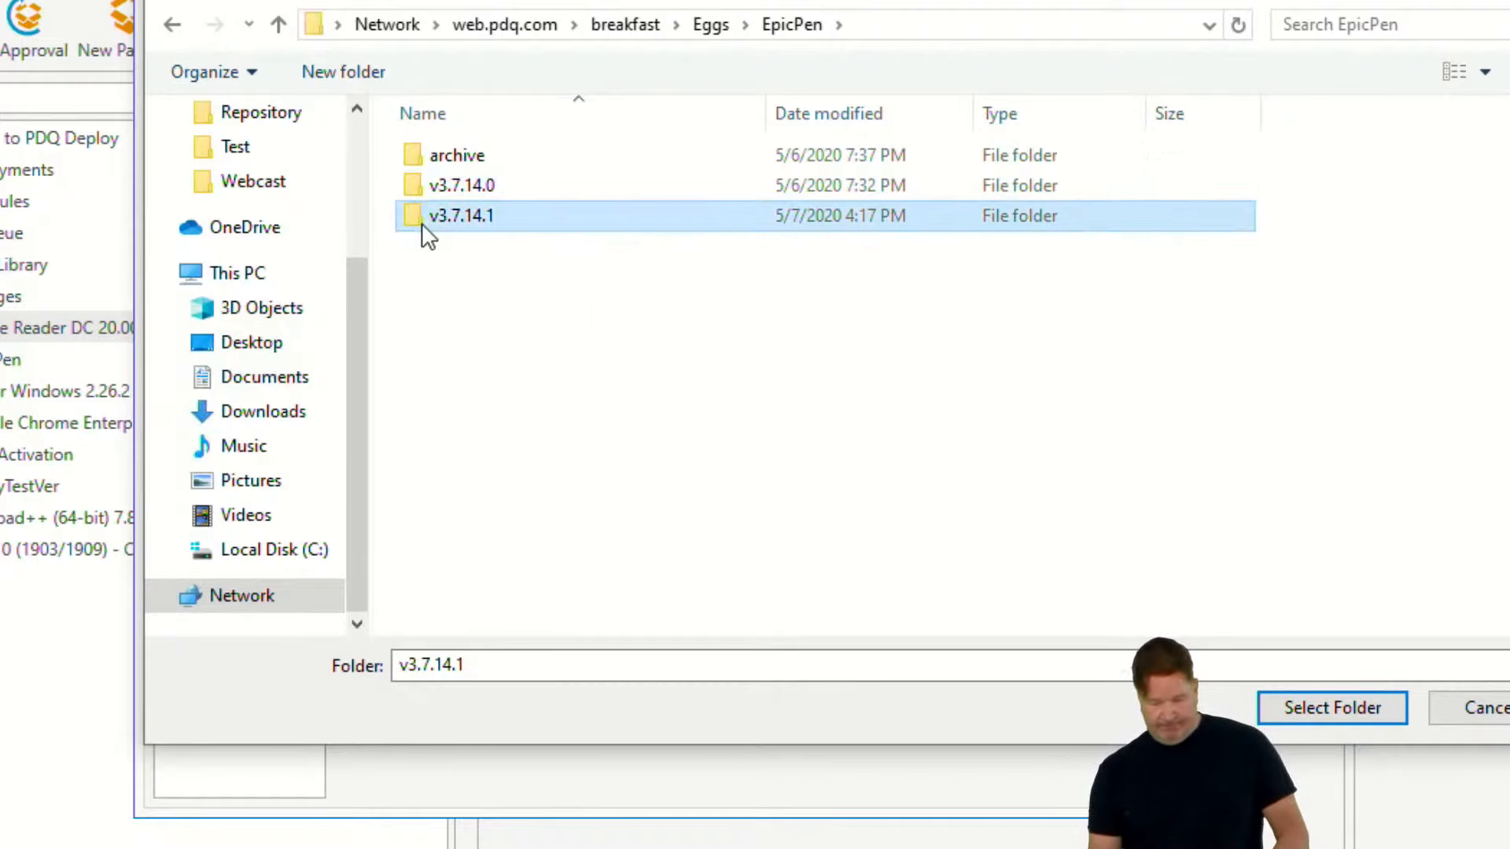
- Permanently delete the v3.7.14.1 folder from EpicPen, then cancel the repository folder selection and close the preferences
key("Delete")
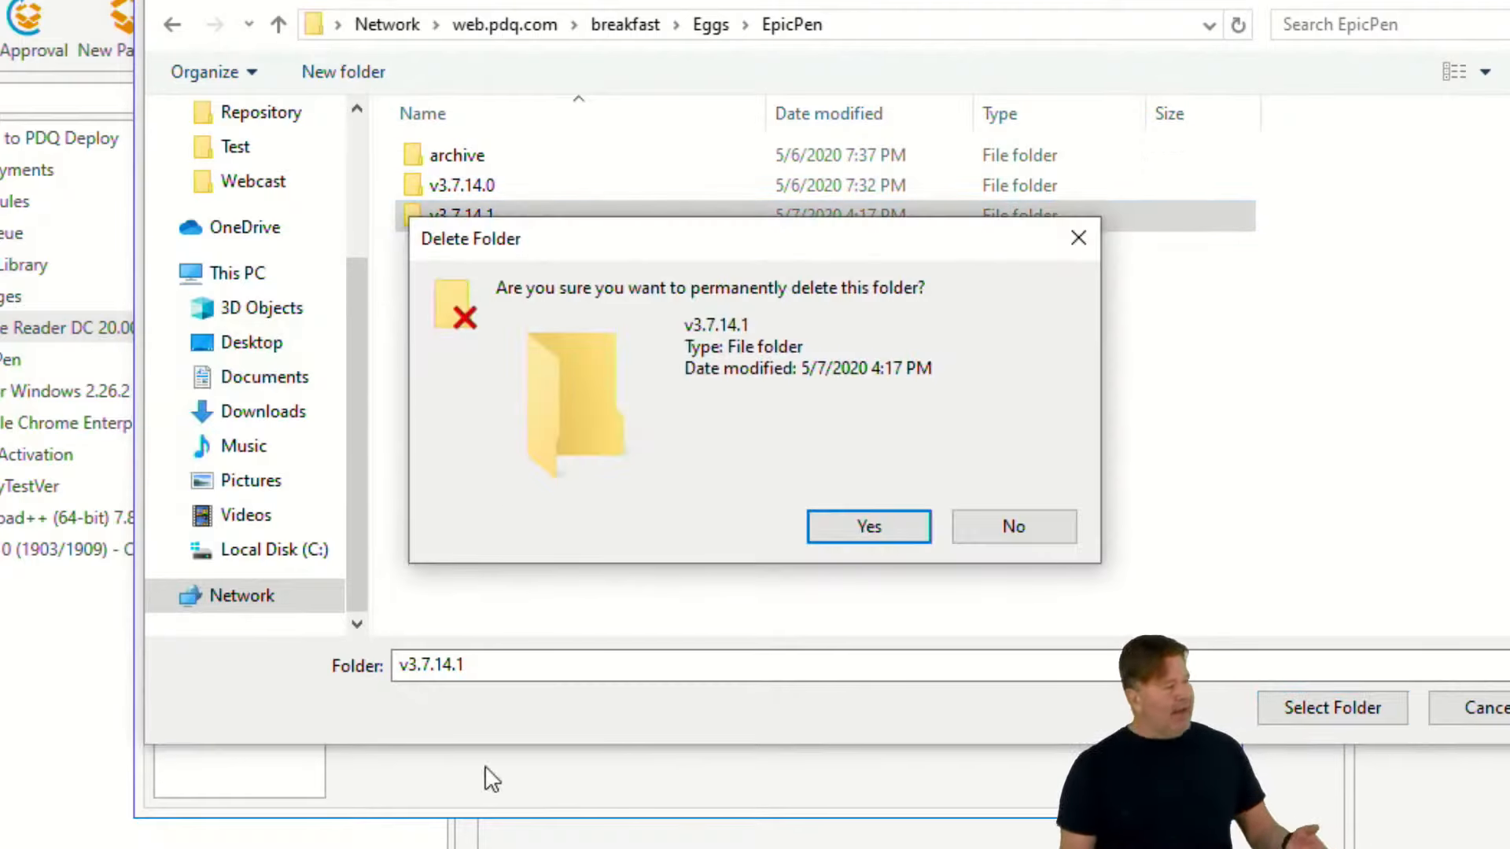
left_click(876, 526)
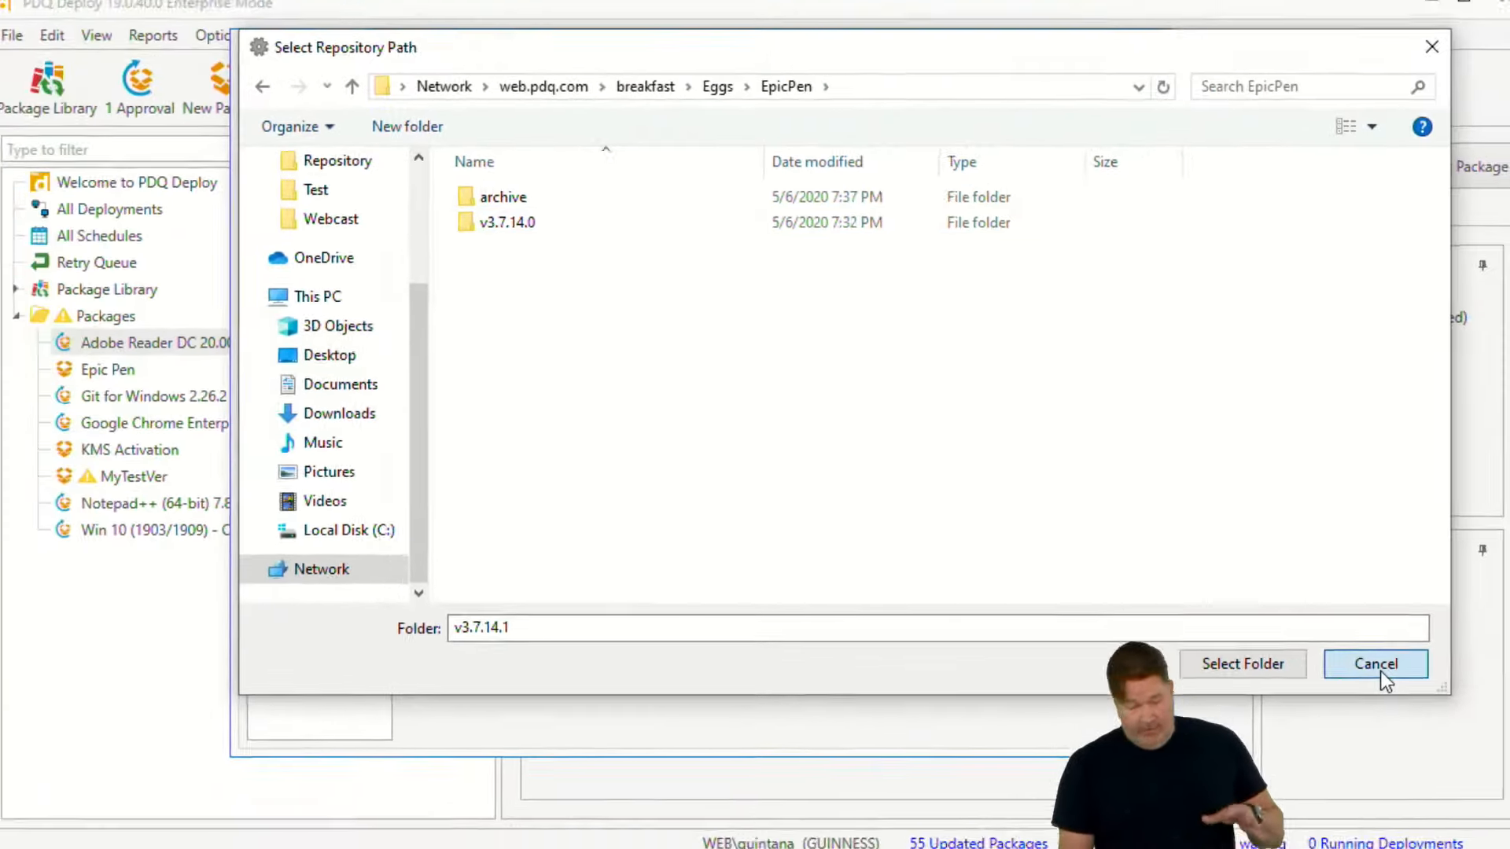
left_click(1483, 708)
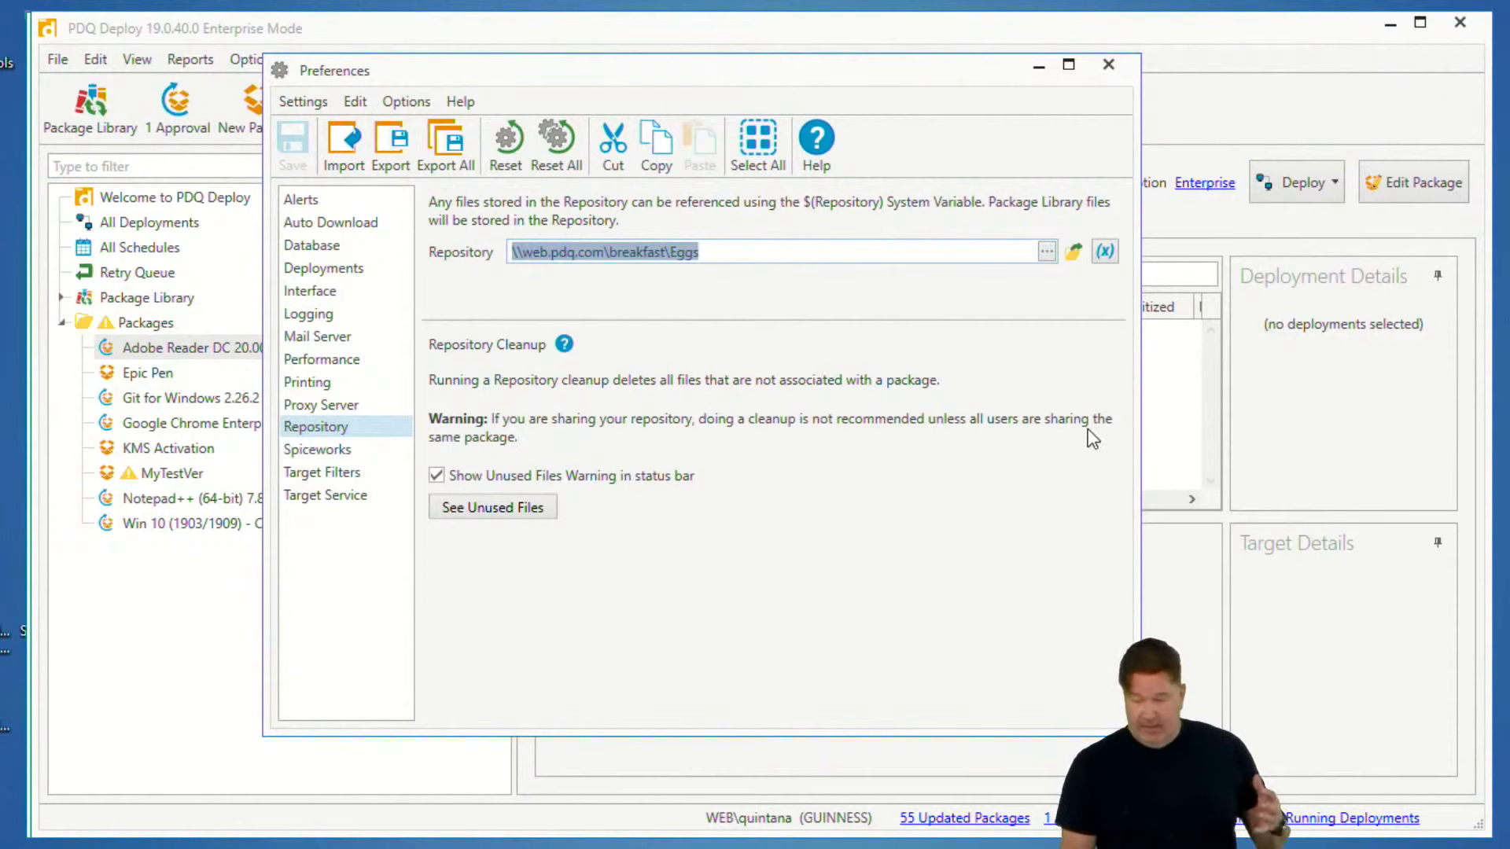
left_click(1108, 66)
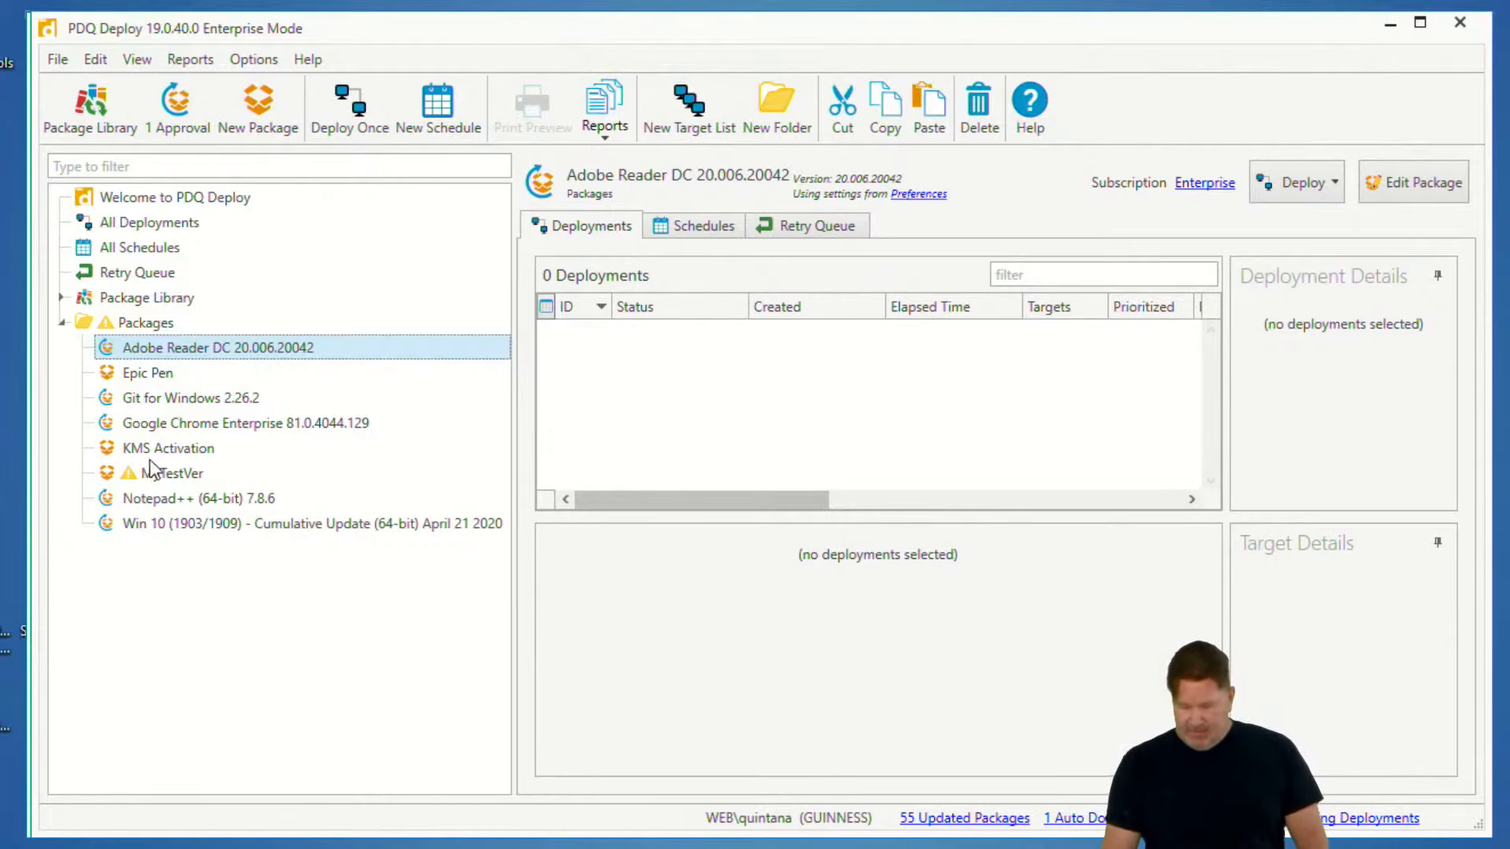
- Start a new deployment schedule for the Epic Pen package and name it Epic Pen
left_click(148, 375)
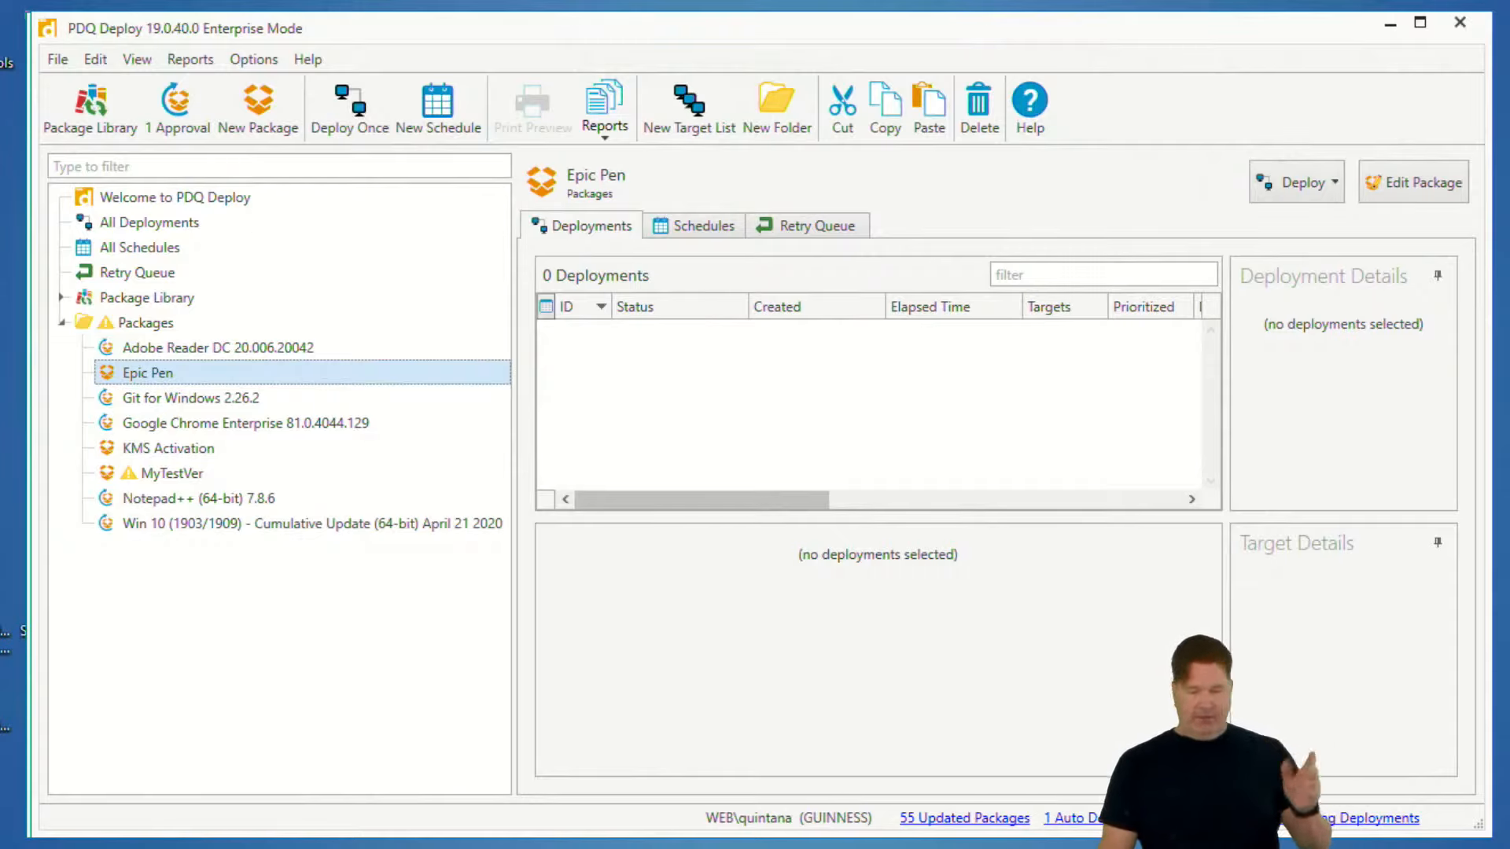
left_click(1297, 182)
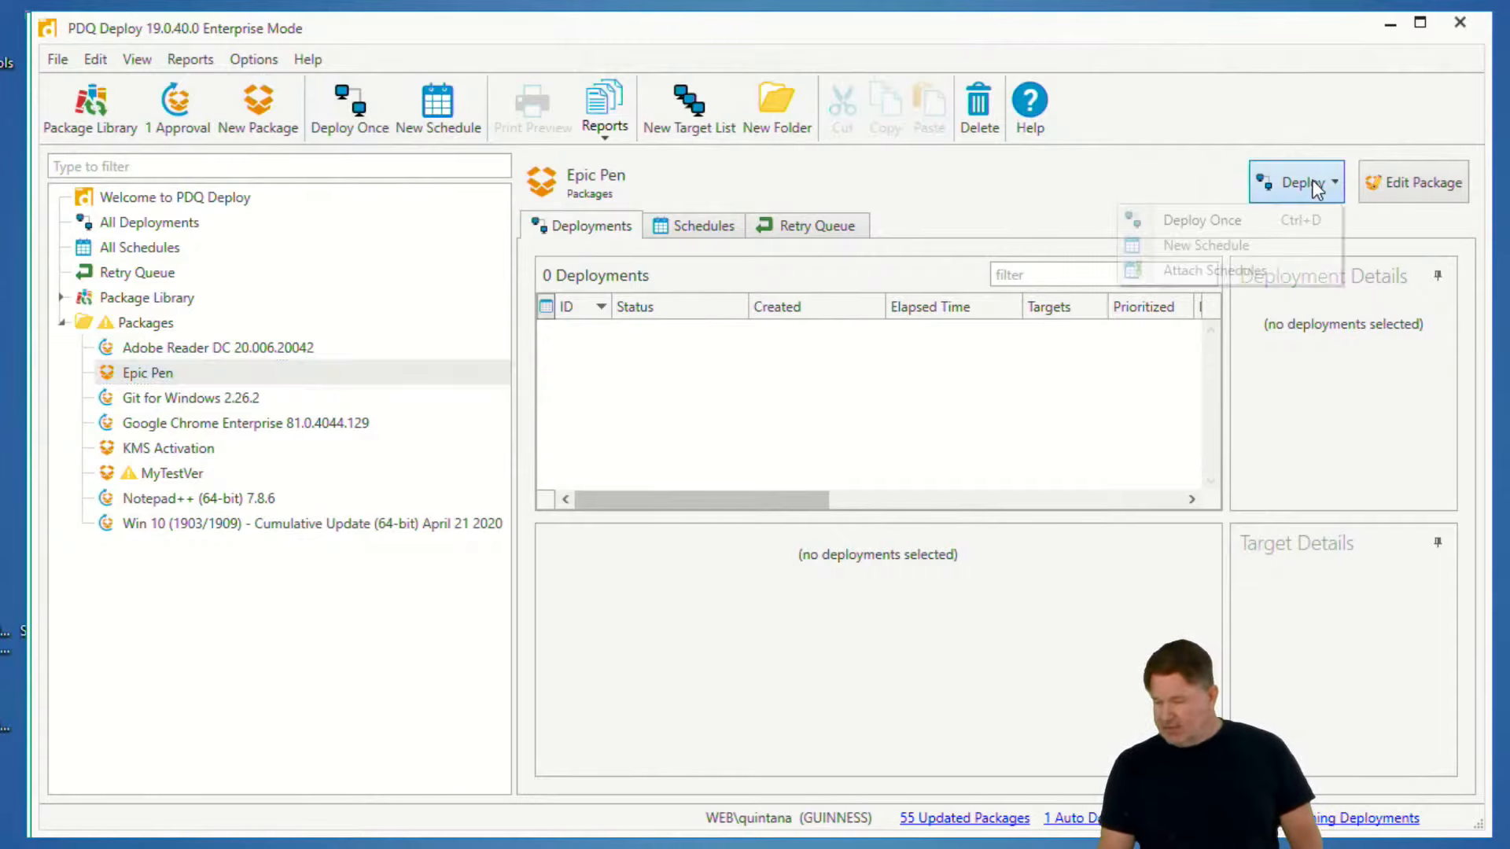
left_click(1235, 247)
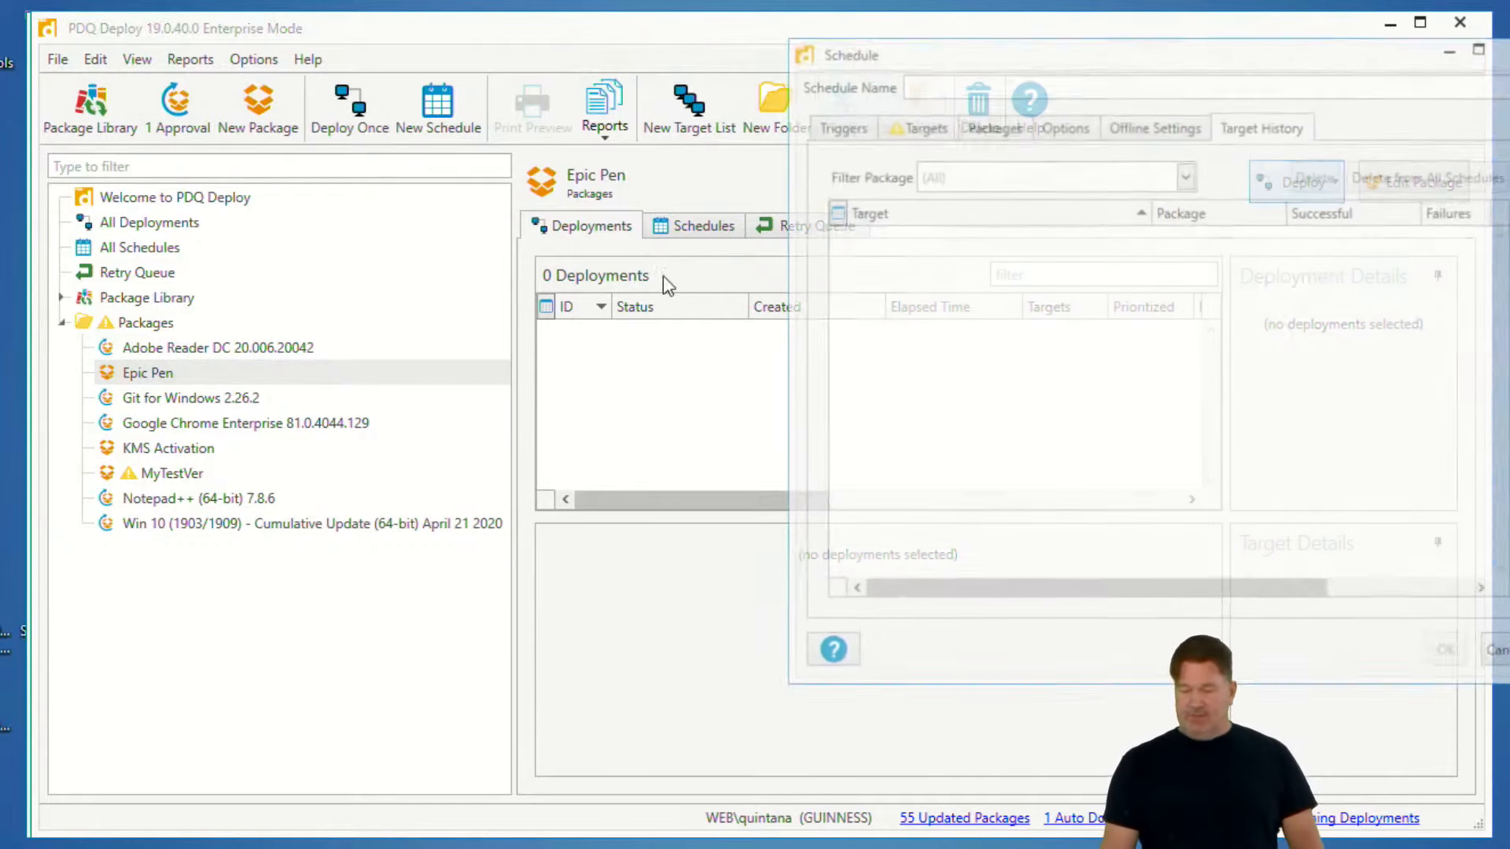
left_click_drag(949, 62, 419, 138)
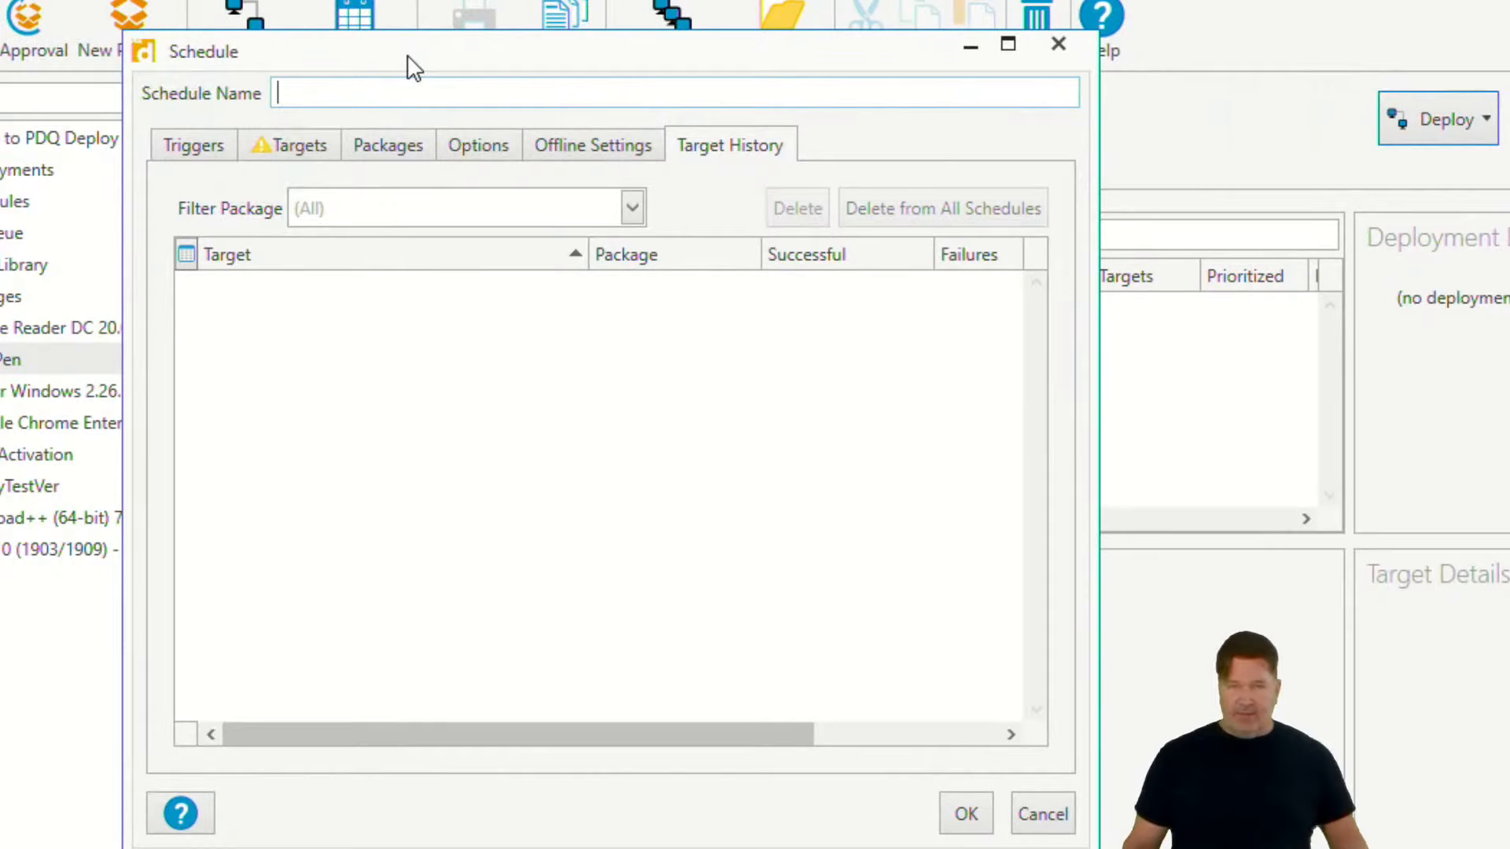
left_click_drag(414, 70, 558, 62)
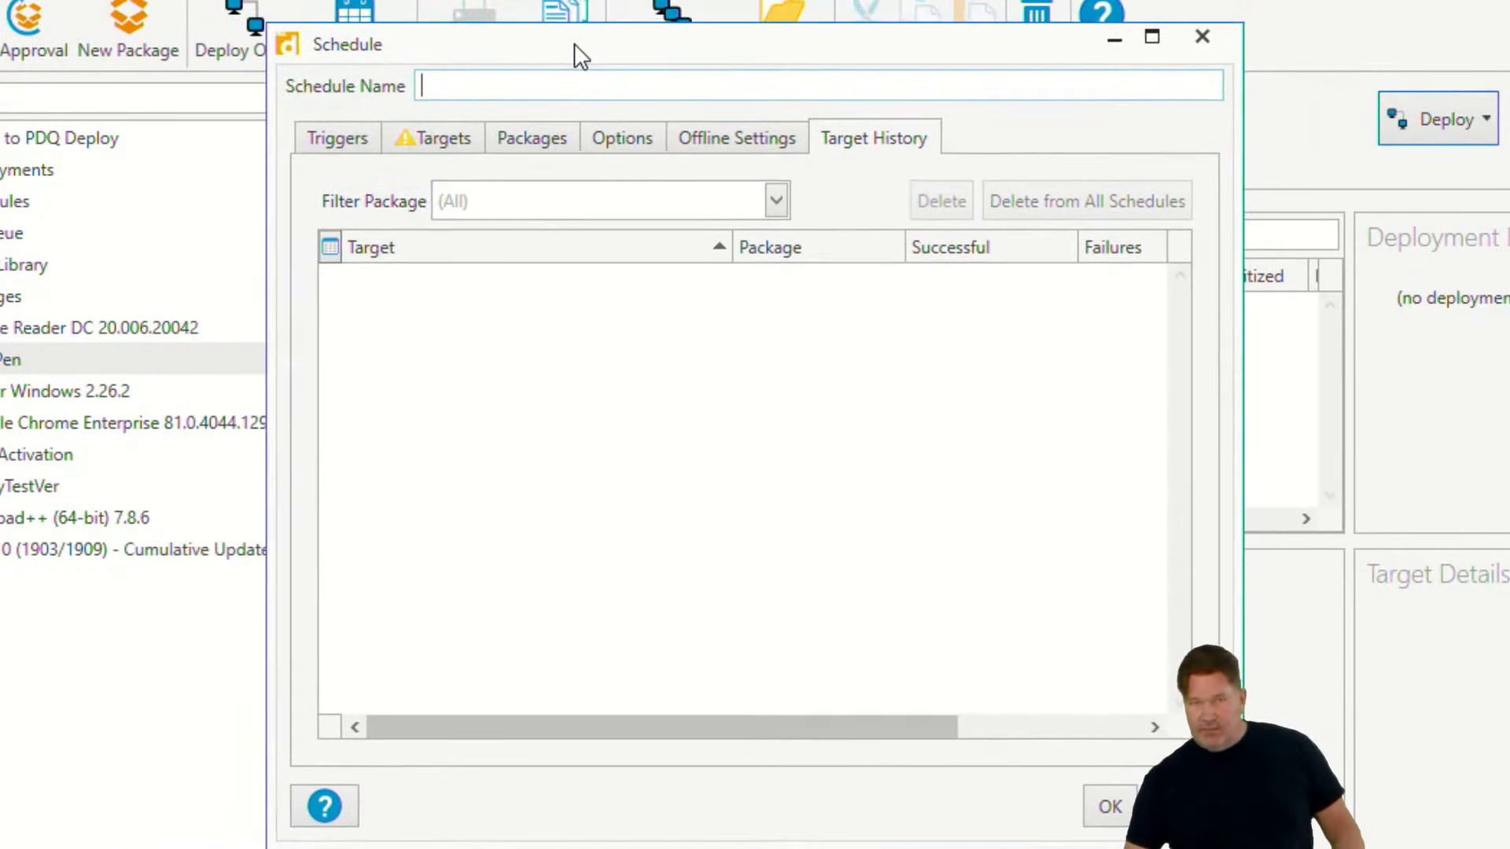
type("Epic Pen")
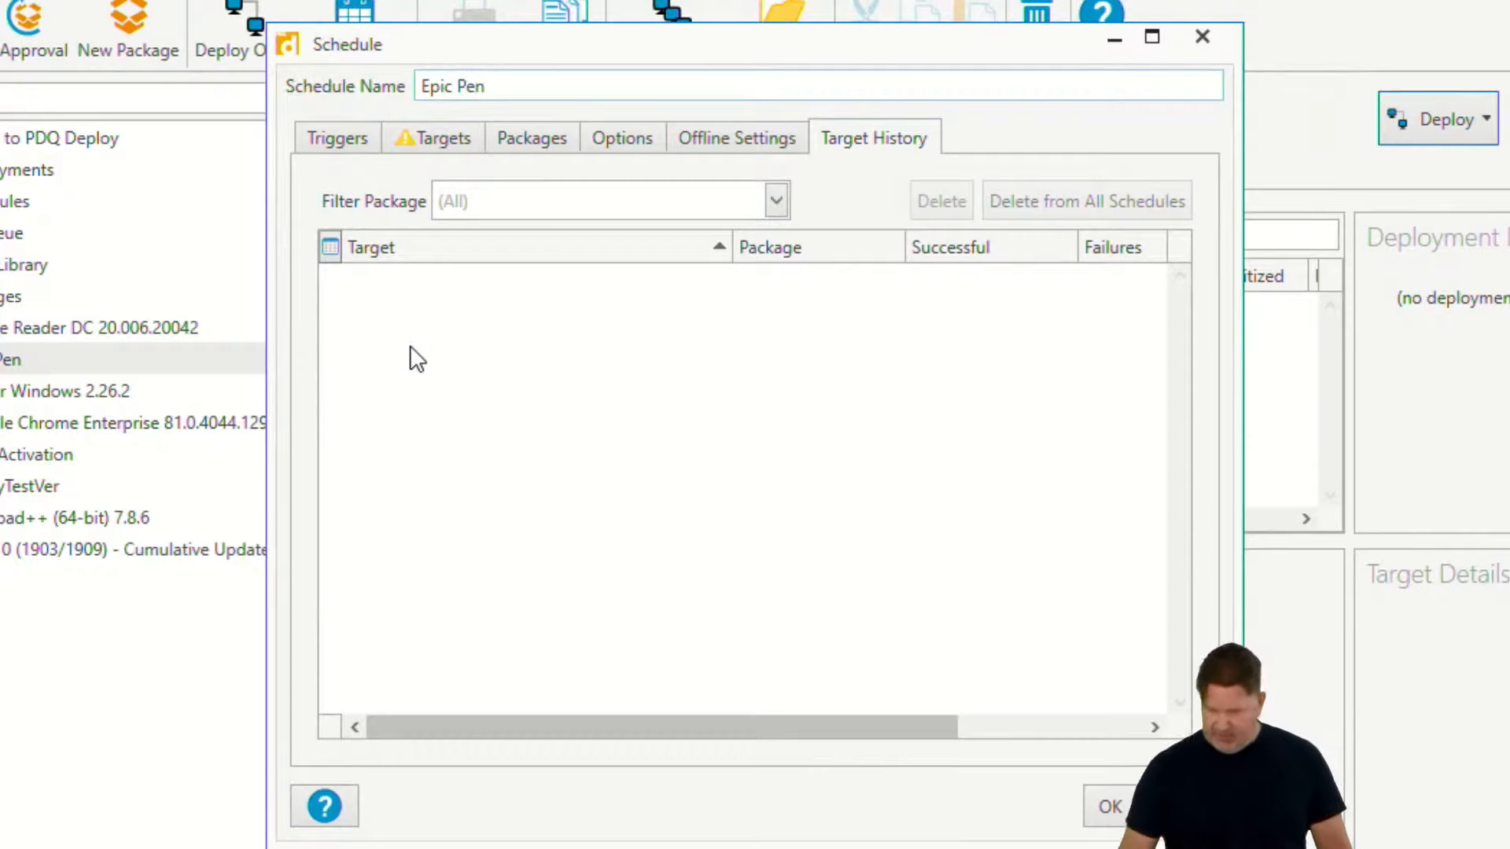
- Add a monthly trigger to the schedule that runs on the second Tuesday of every month
left_click(356, 127)
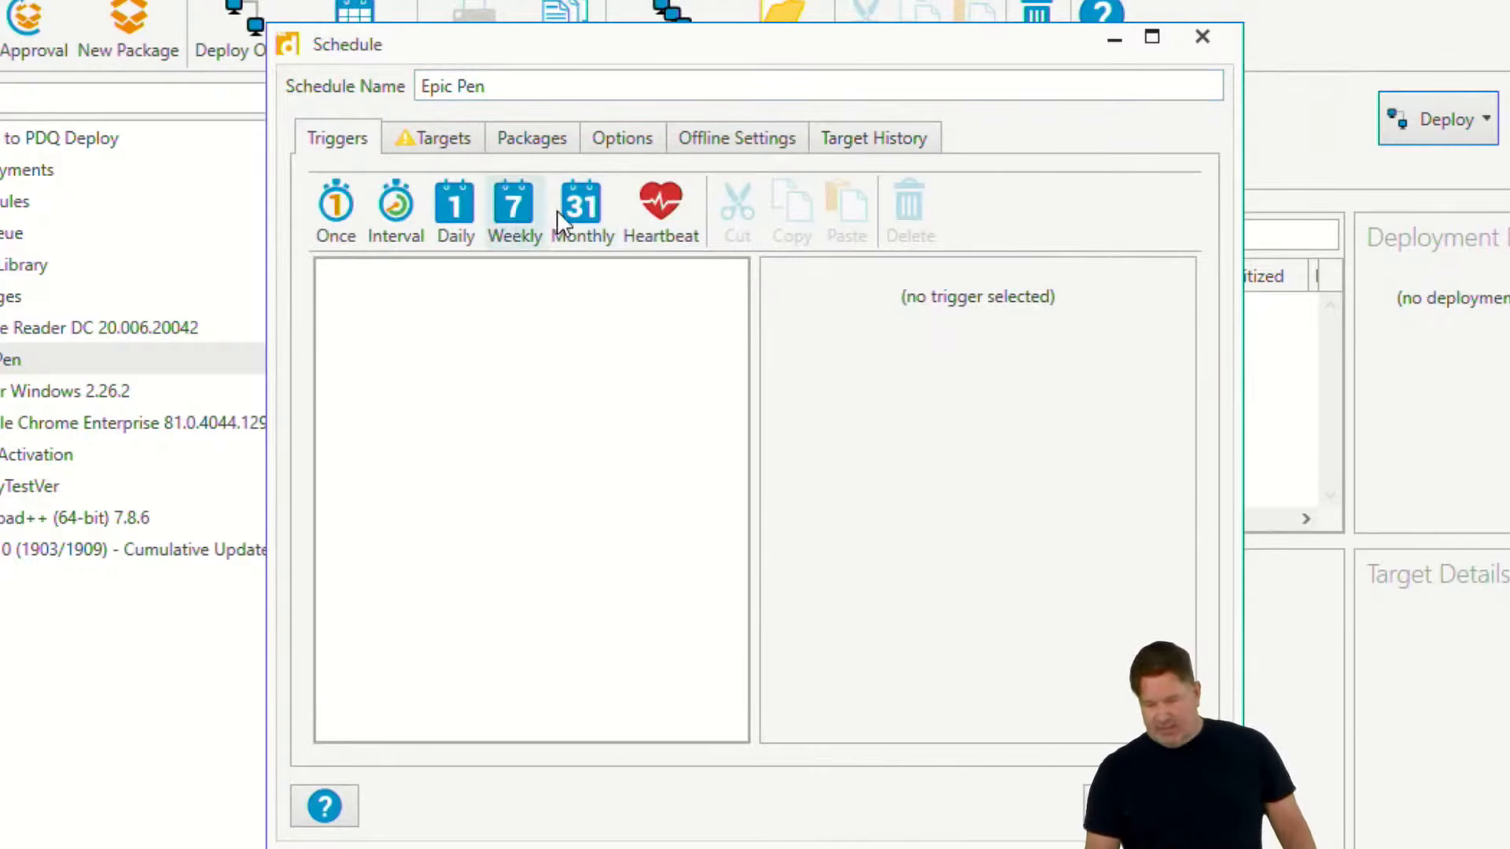
left_click(580, 211)
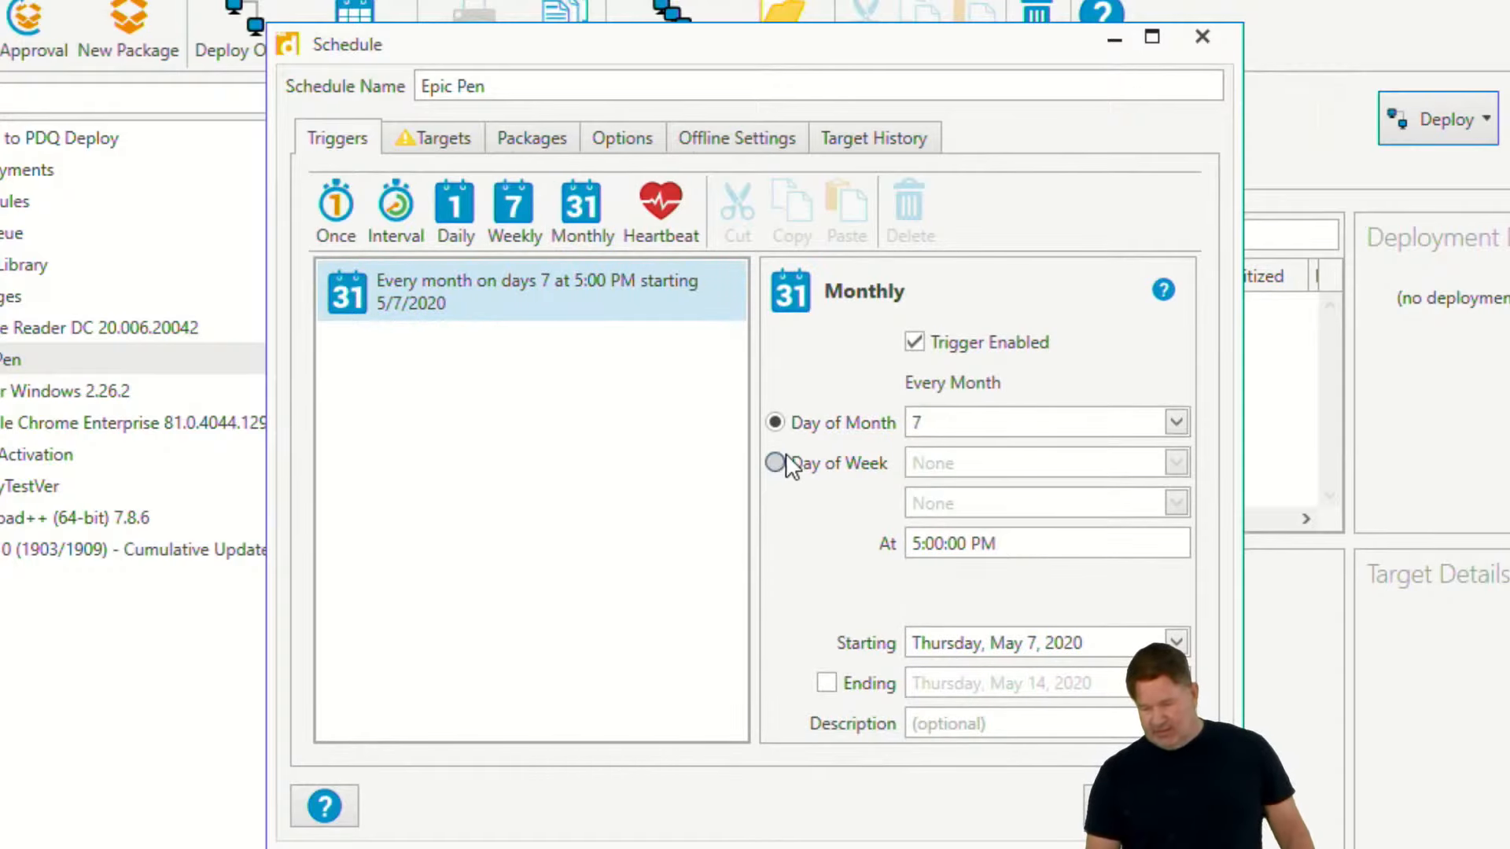
left_click(776, 463)
left_click(950, 463)
left_click(956, 535)
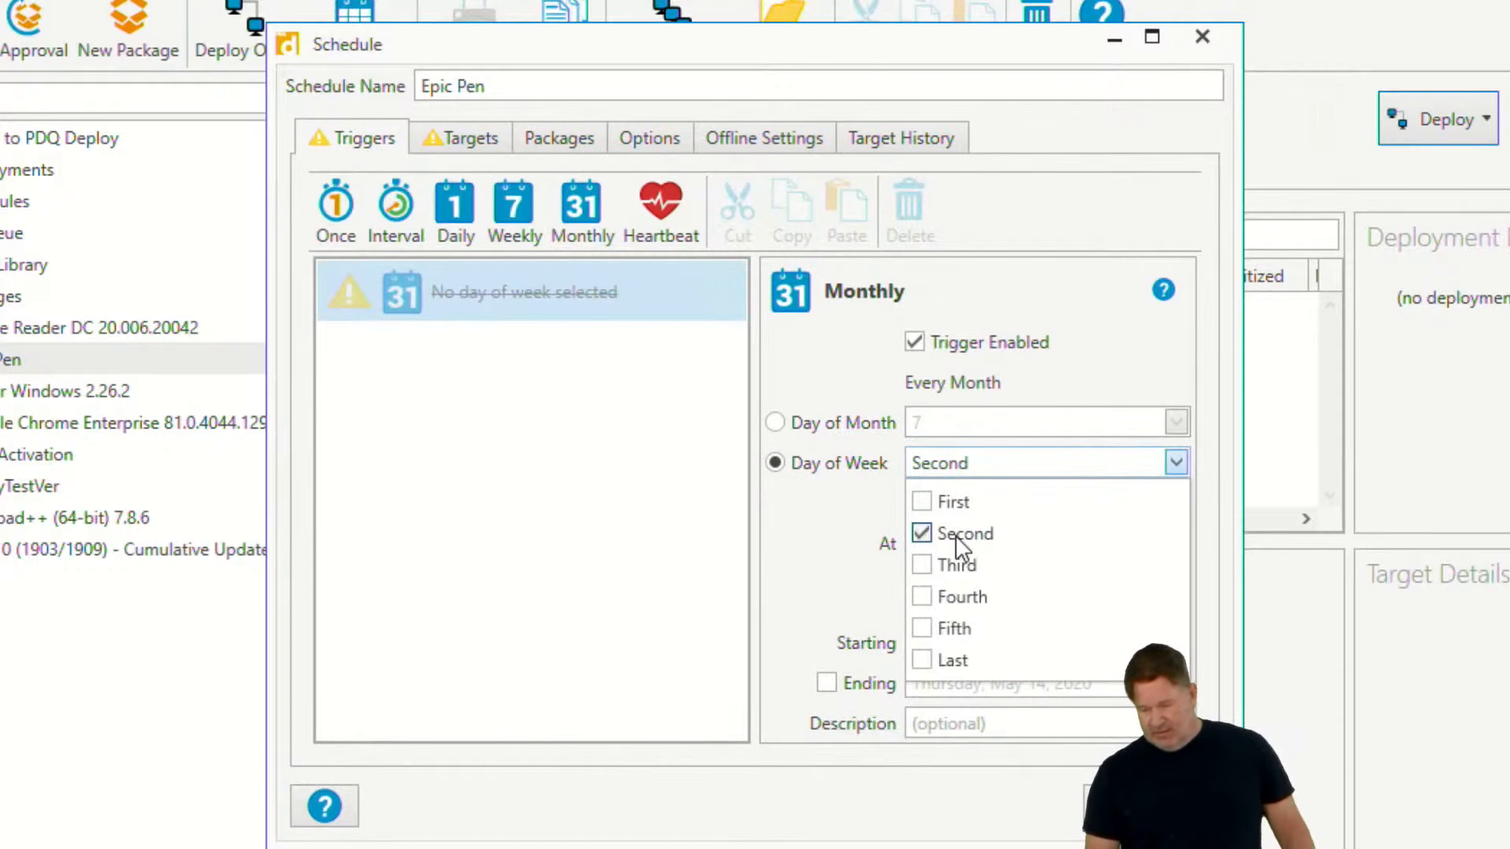
left_click(794, 522)
left_click(927, 504)
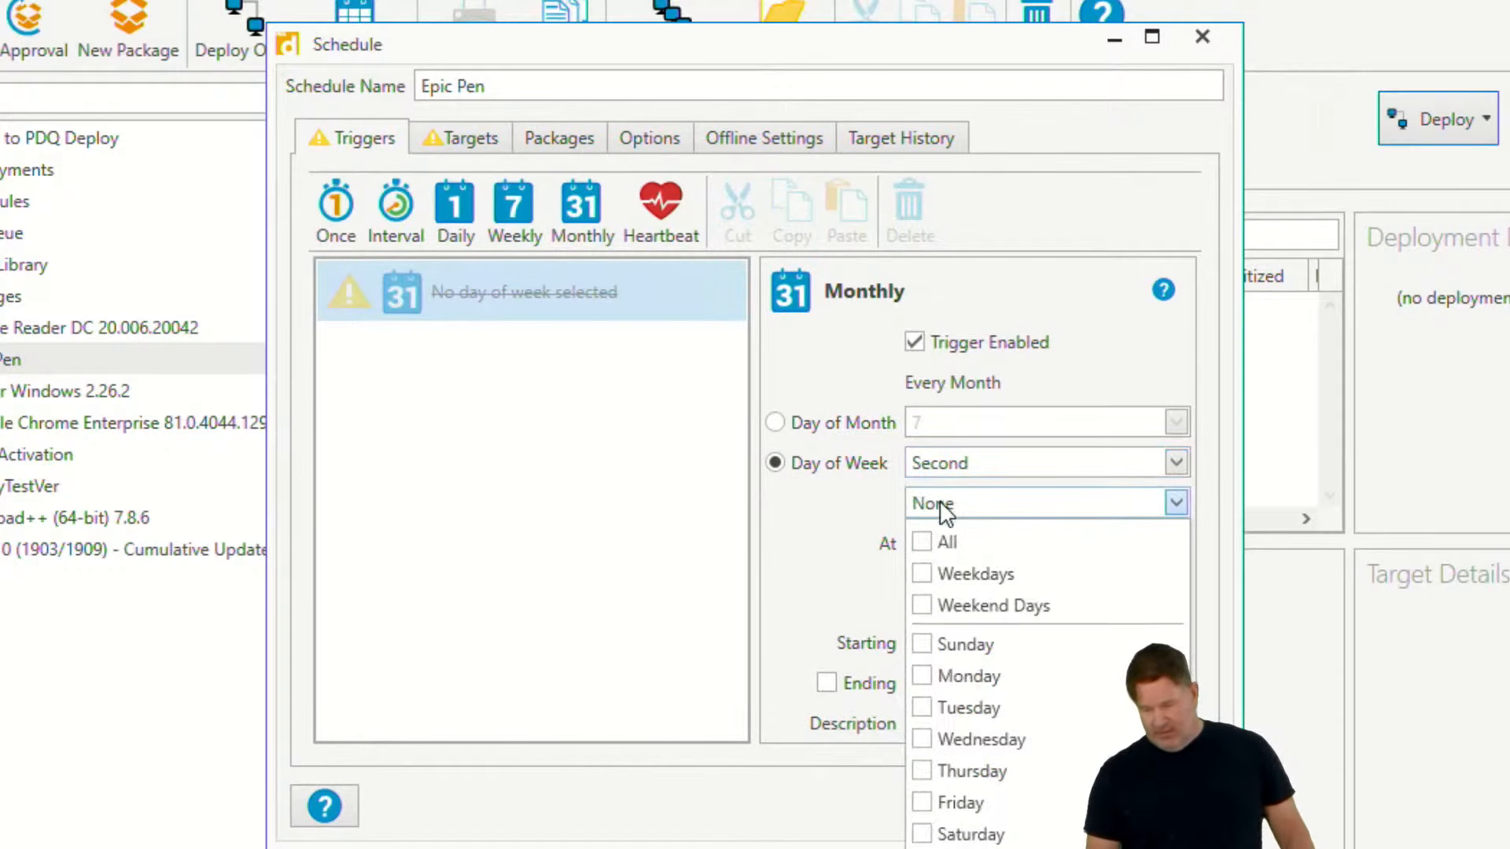
left_click(955, 708)
left_click(413, 136)
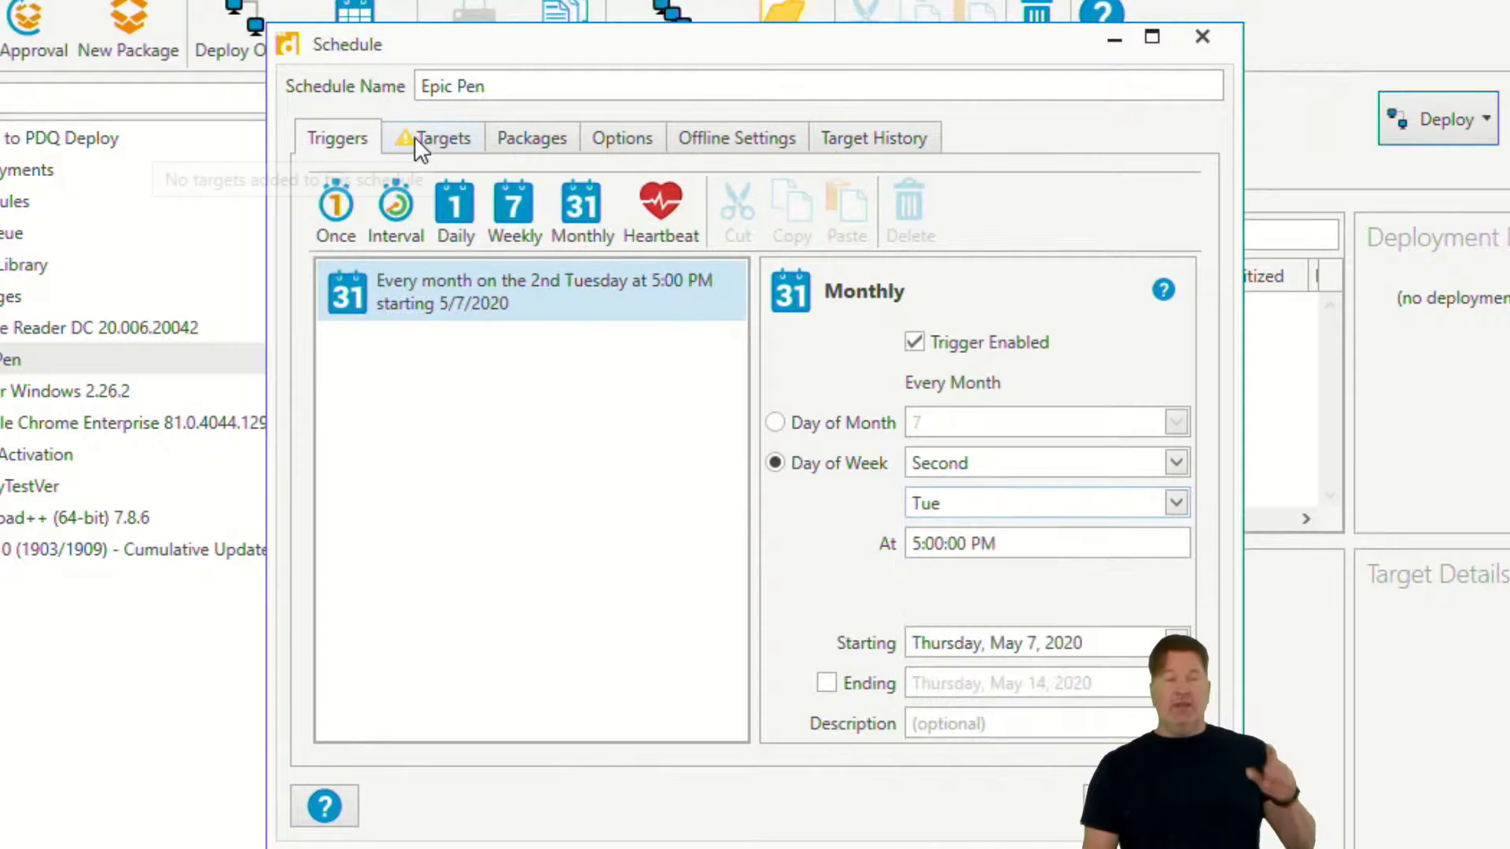
- Add the PDQ Inventory collection Epic Pen (Old) as the schedule's target
left_click(429, 138)
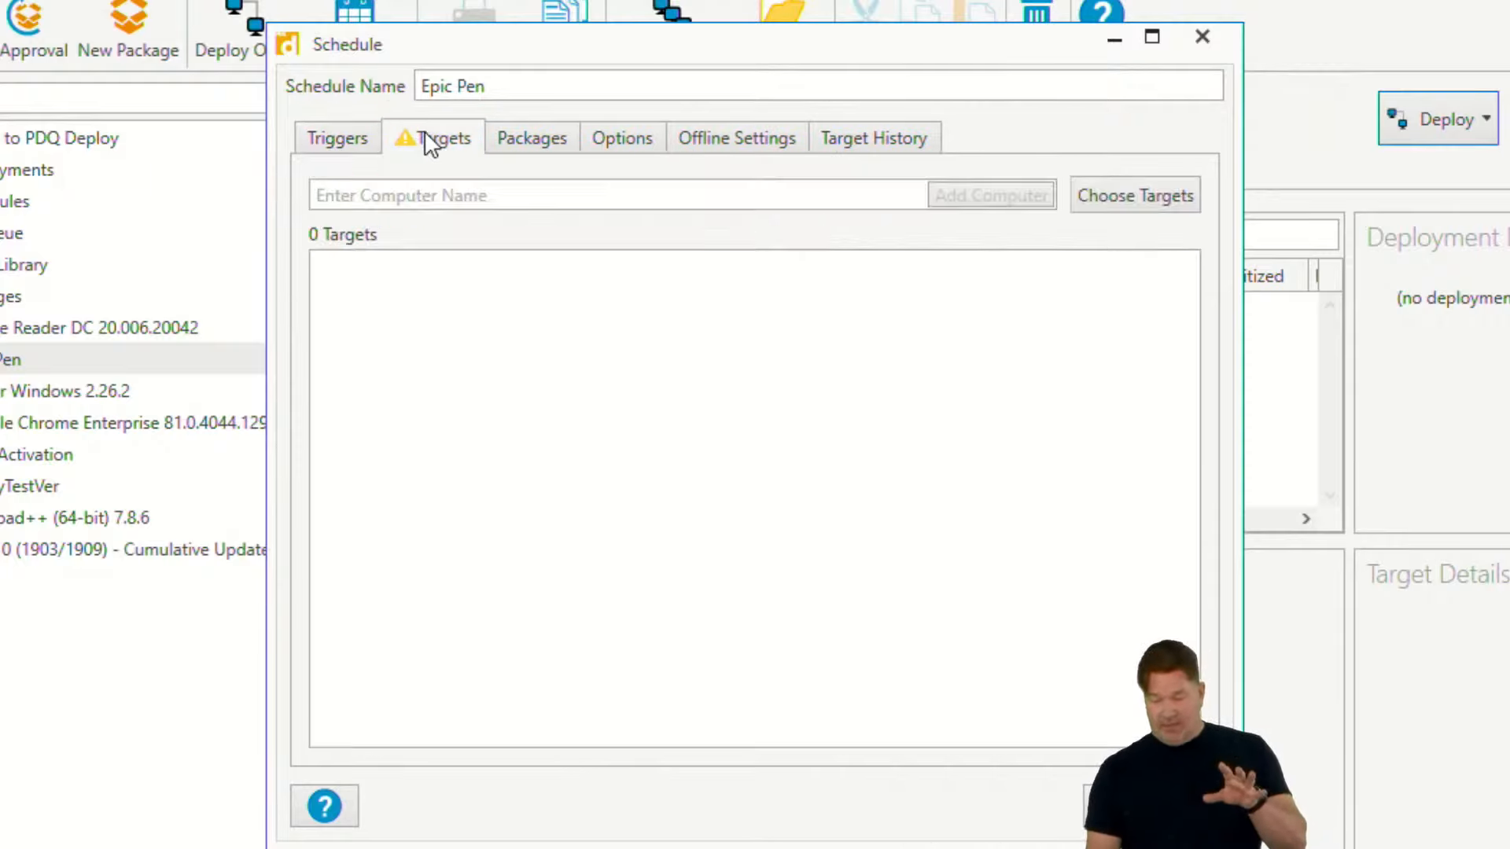
left_click(1146, 195)
mouse_move(1068, 266)
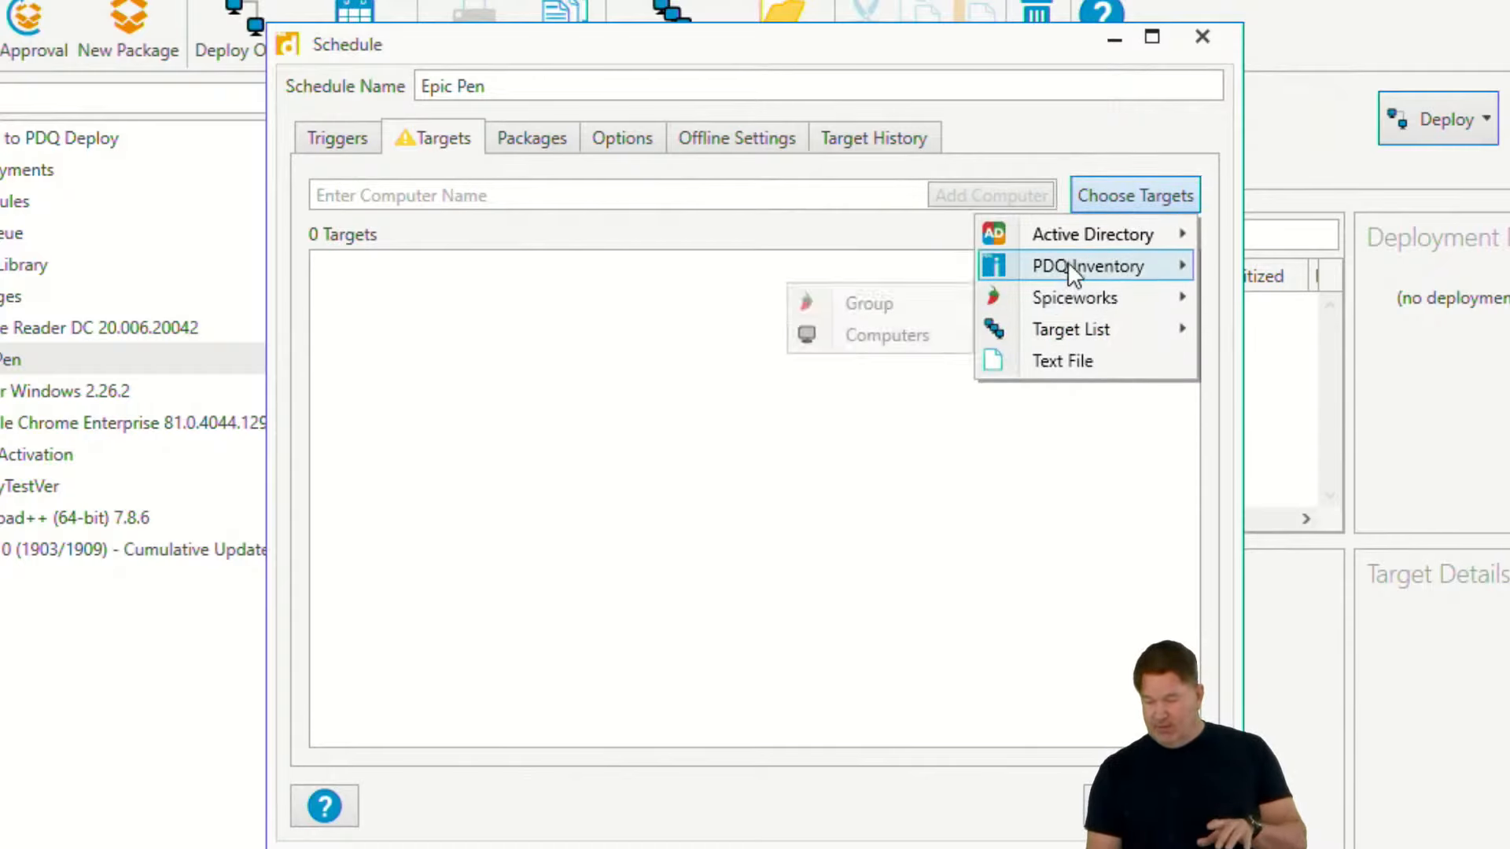
left_click(913, 266)
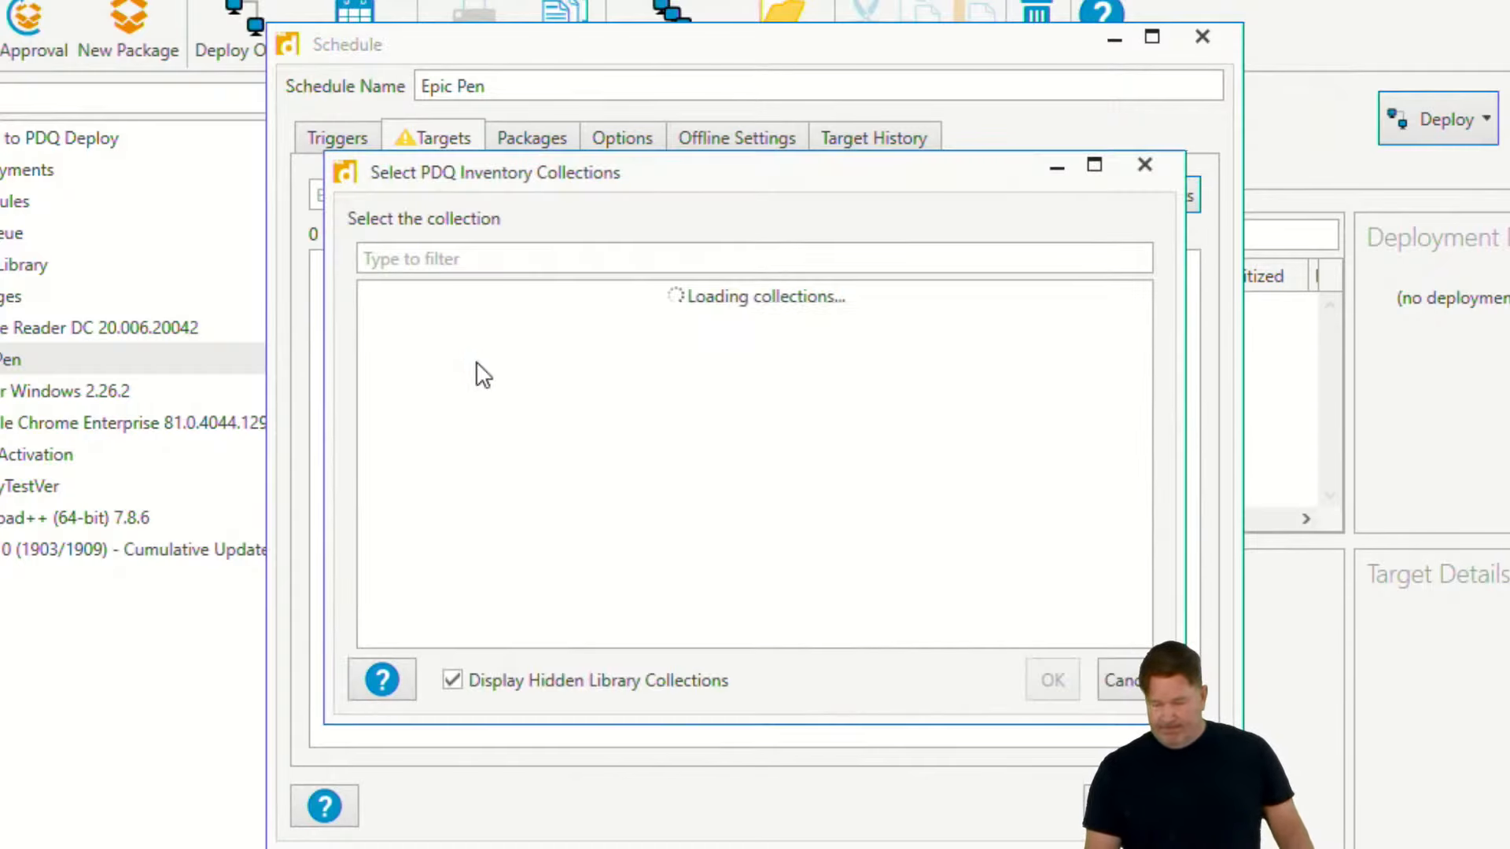
scroll(505, 398, "down", 15)
scroll(550, 629, "down", 2)
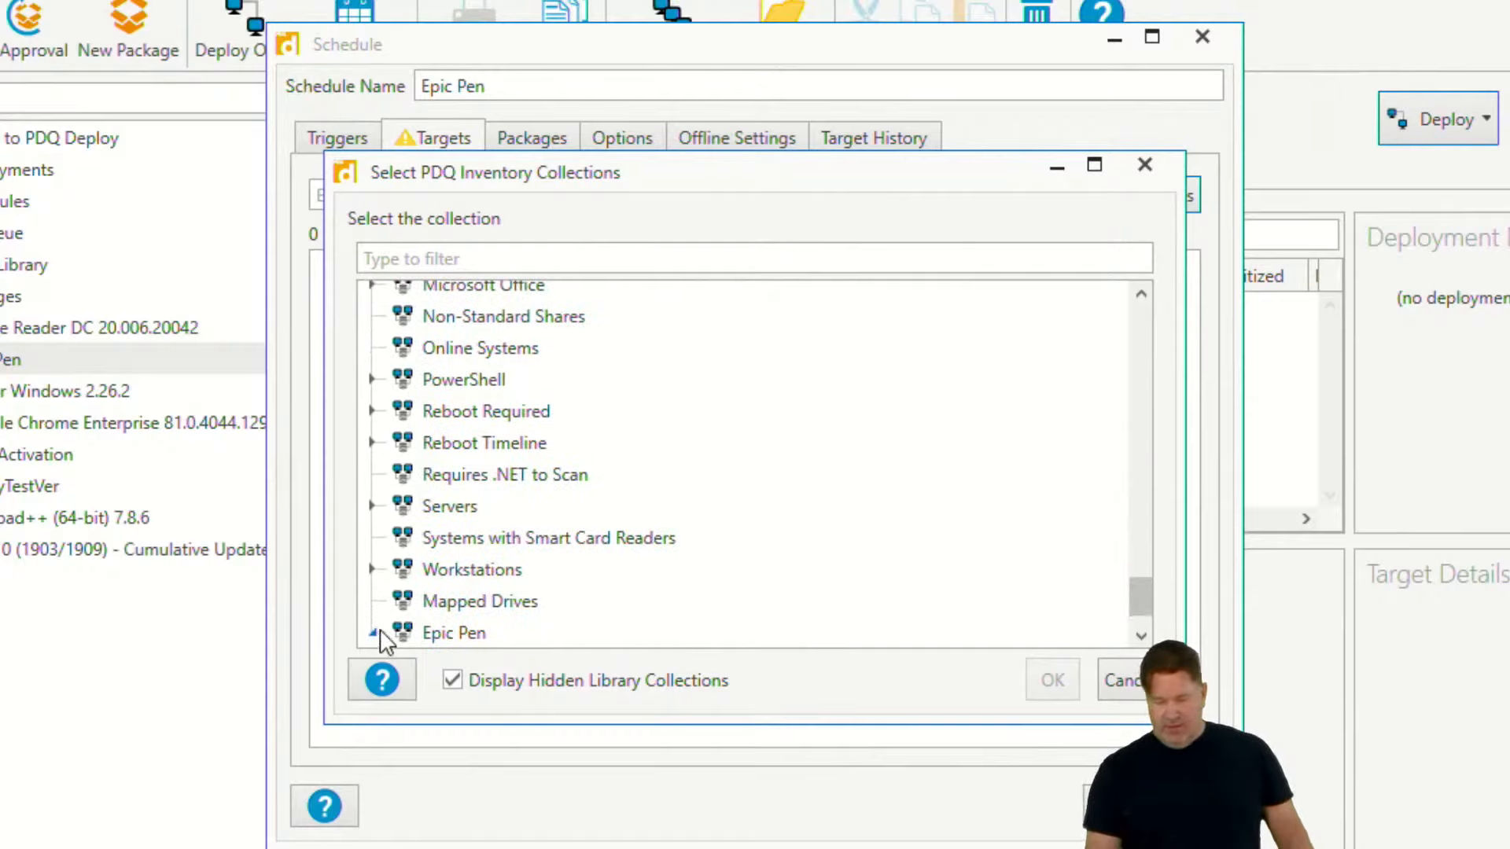
double_click(431, 626)
left_click(530, 634)
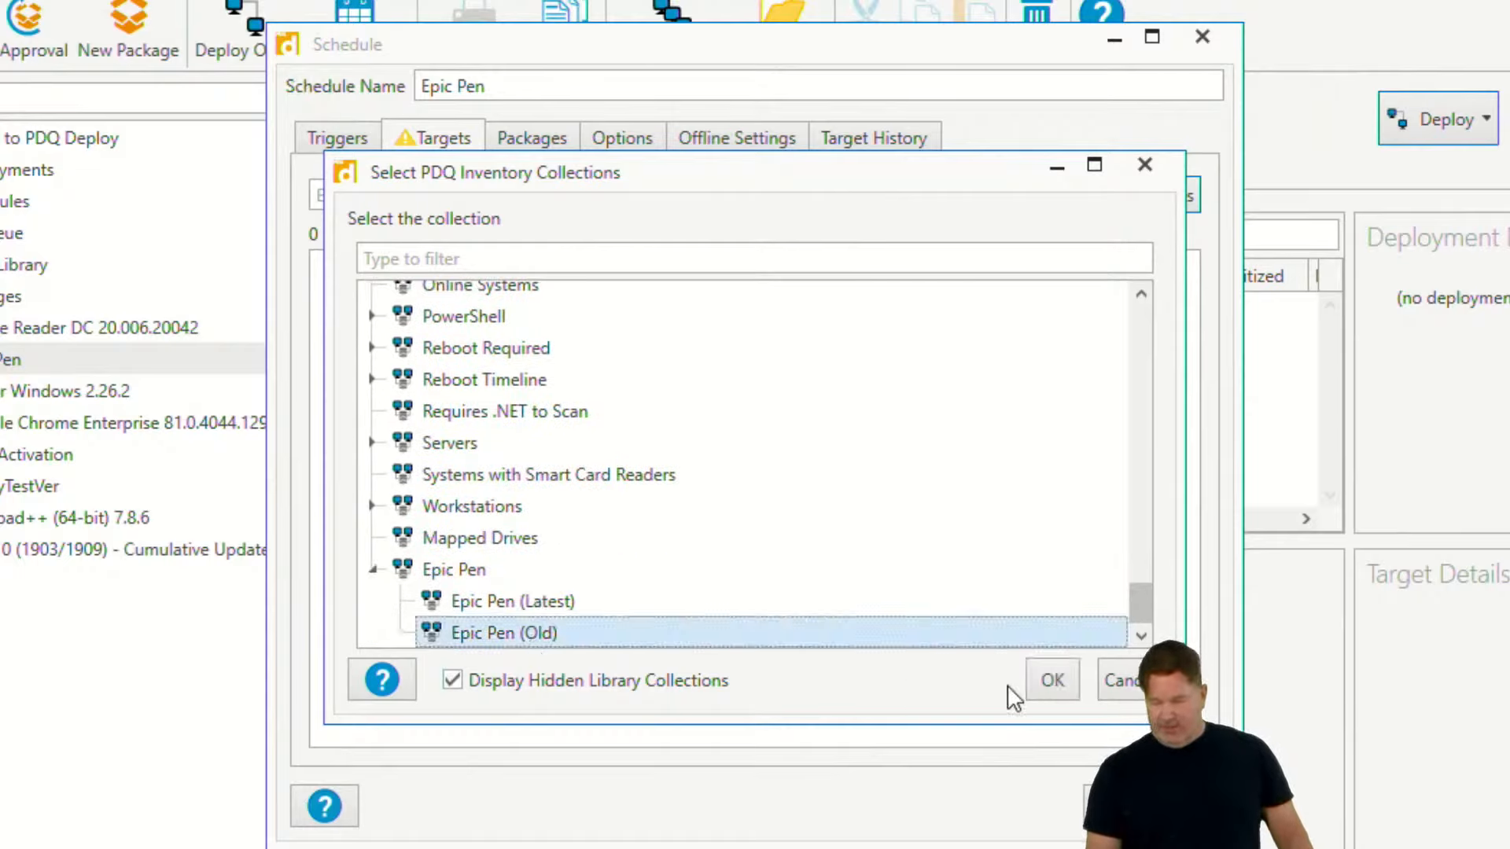
left_click(1052, 679)
- Review the Epic Pen schedule's packages, options and target history, and save the schedule
left_click(499, 146)
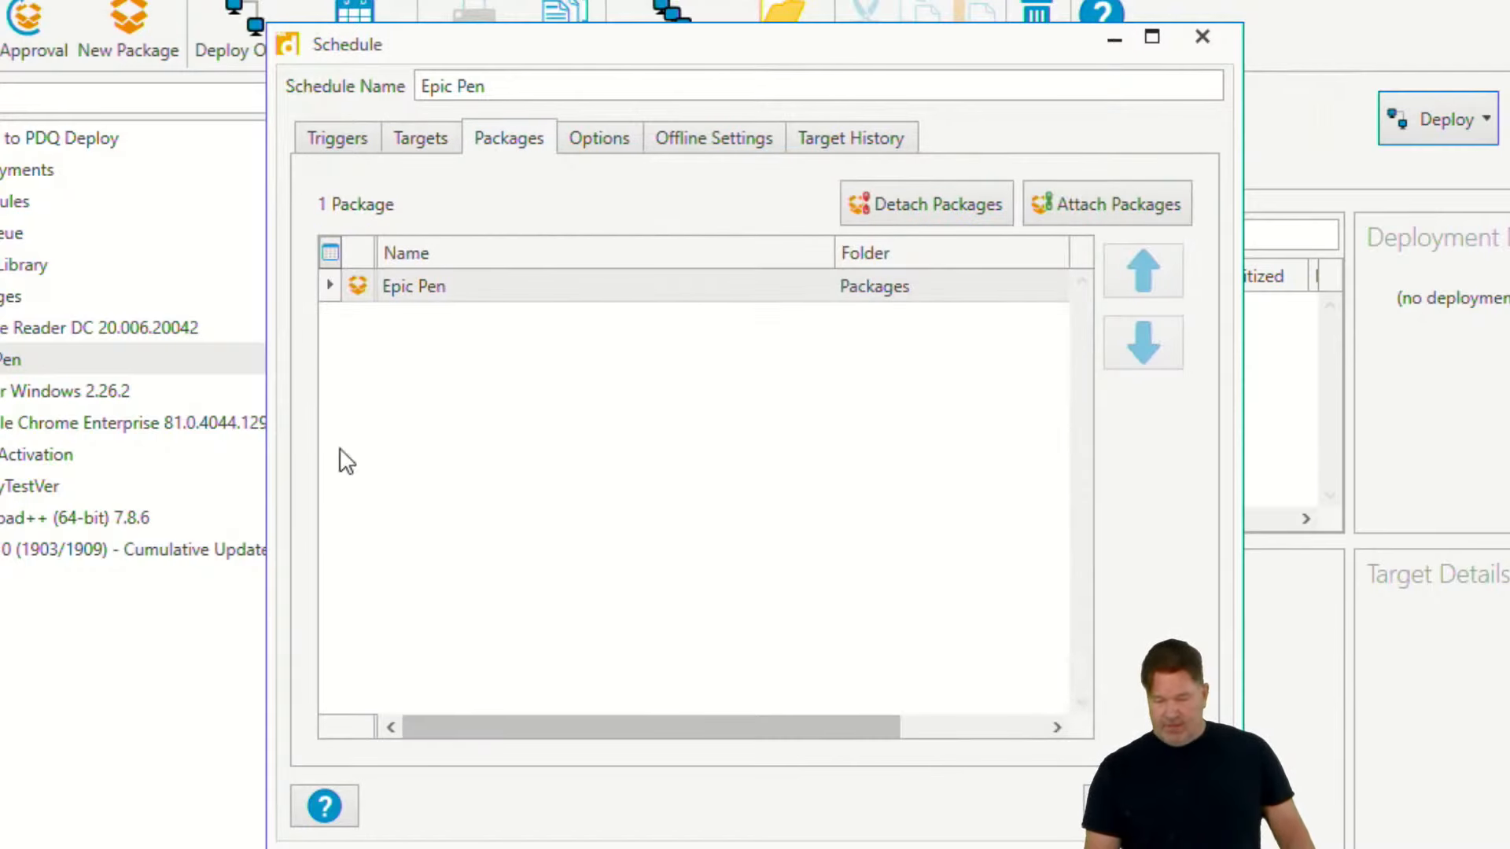
left_click(593, 139)
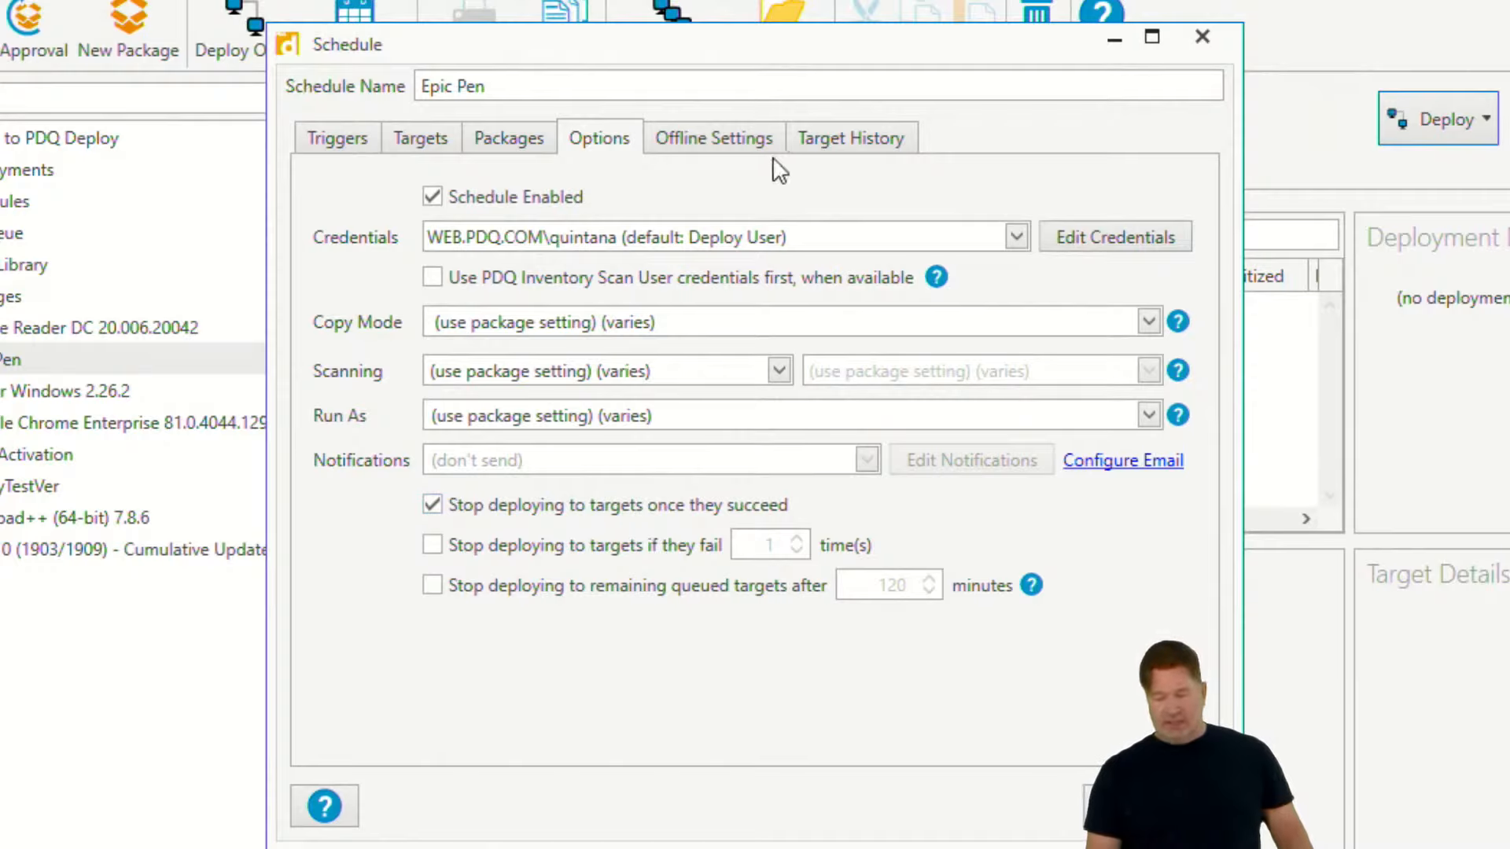
left_click(840, 140)
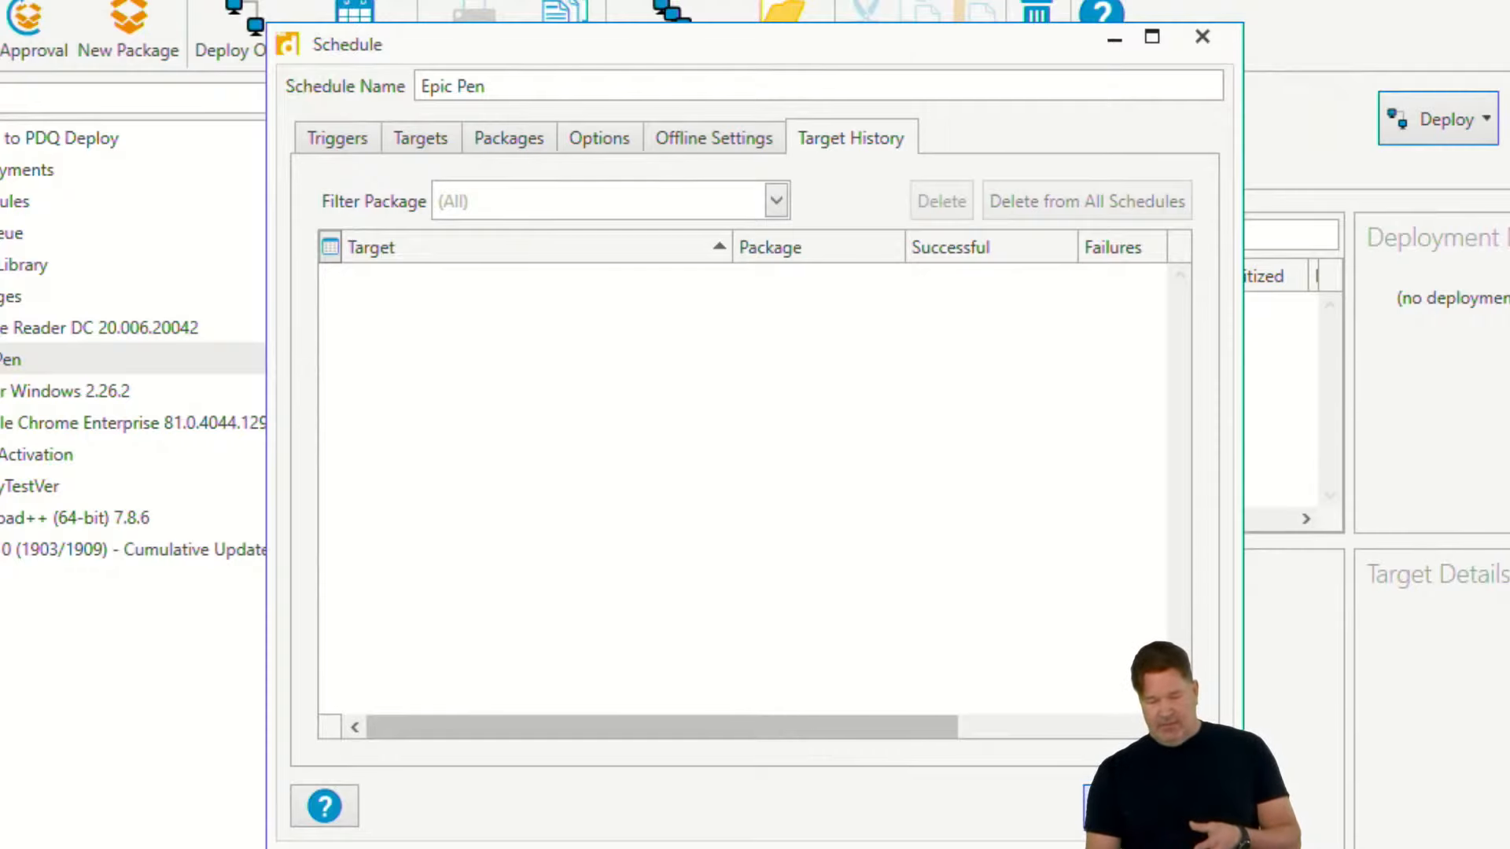
left_click(1118, 807)
- Open the MyTestVer schedule from the list of all schedules, examine its target history, and close it without changes
left_click(123, 242)
left_click(675, 290)
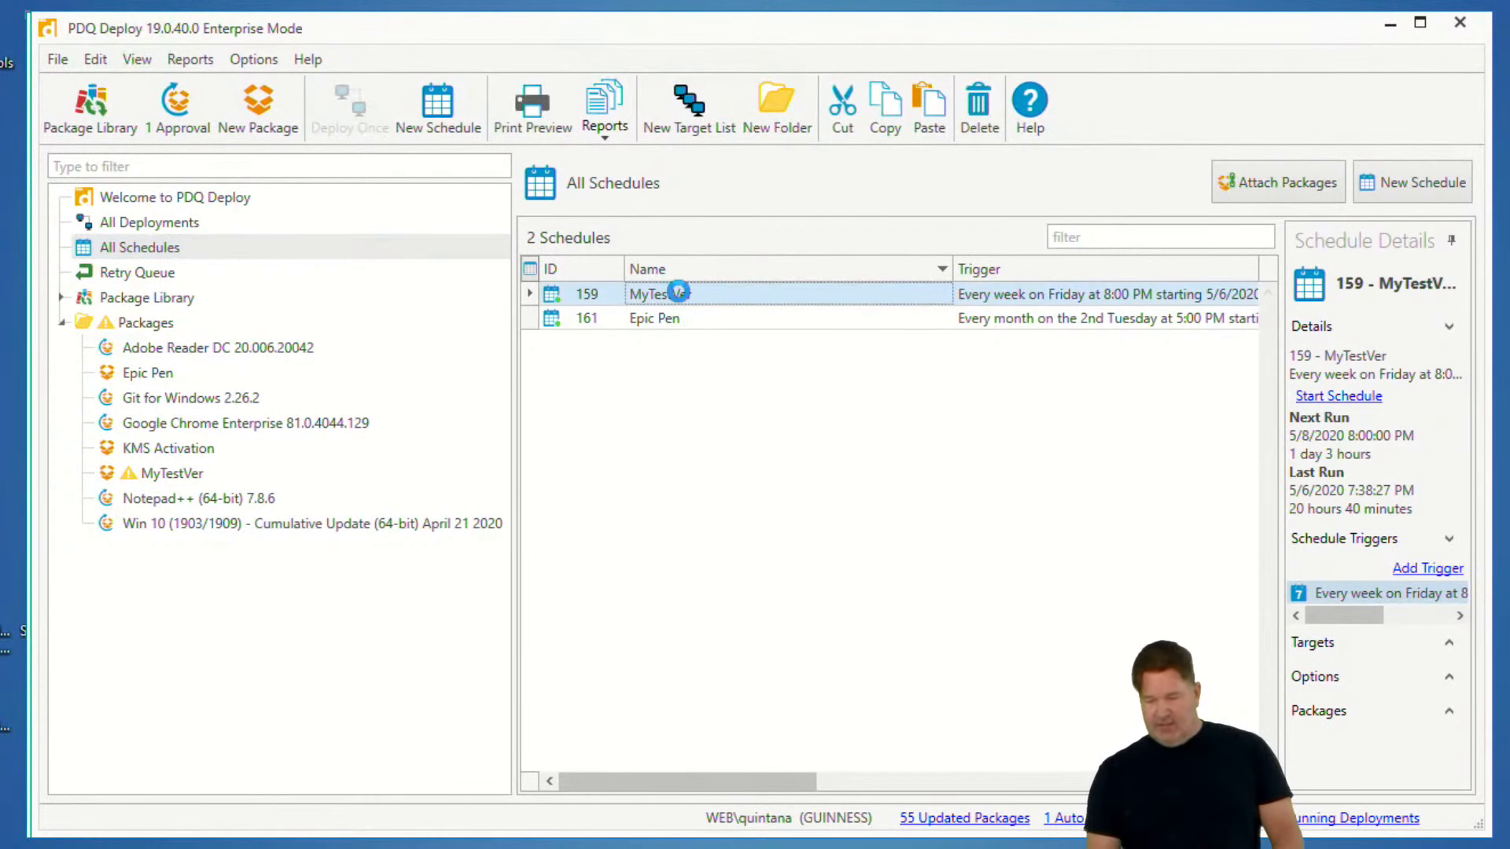
double_click(678, 291)
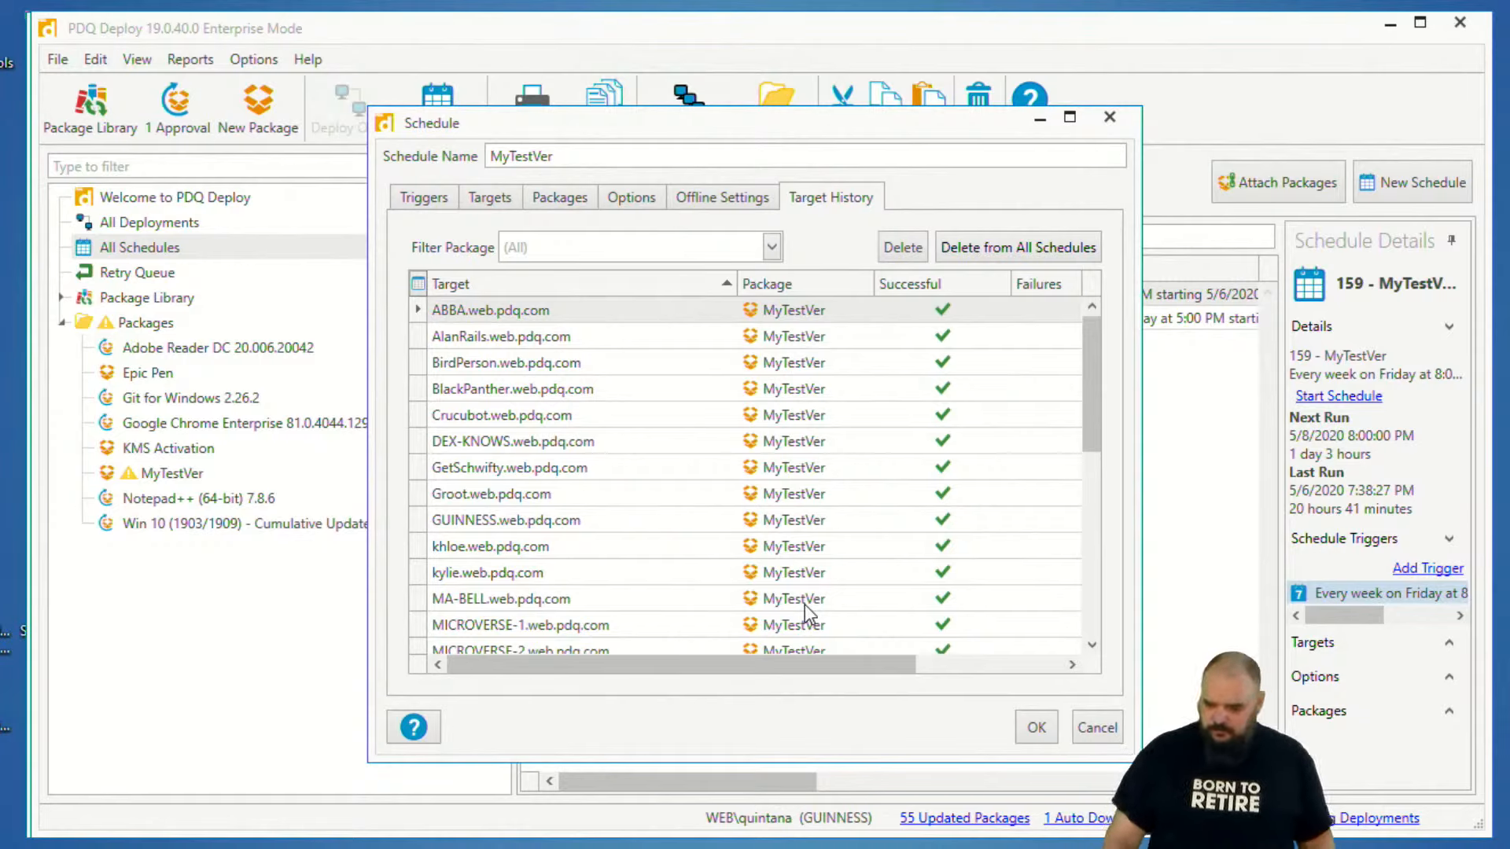
left_click(1097, 727)
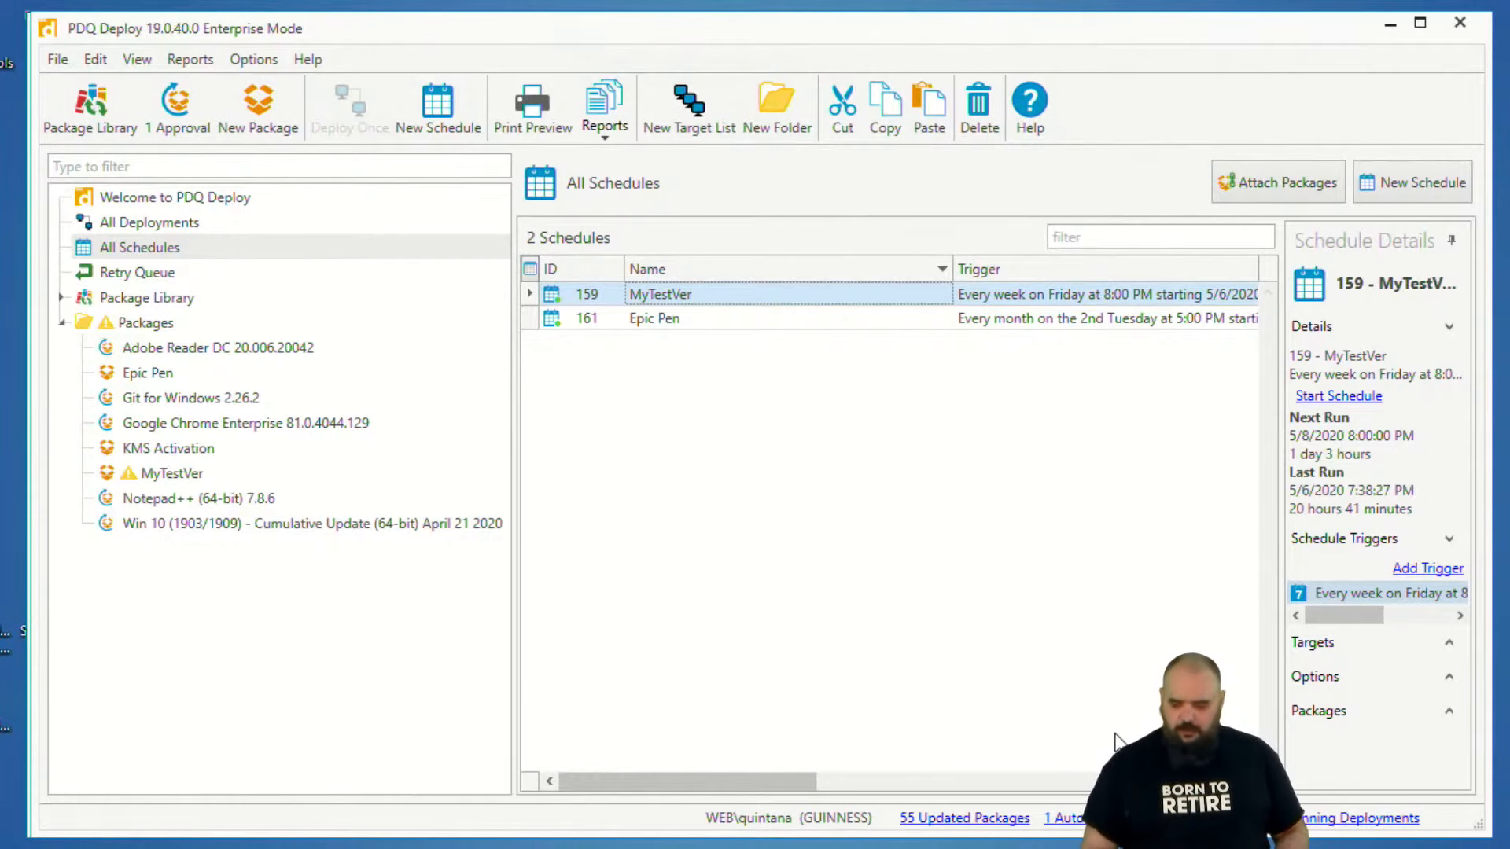
- Close the MyTestVer package, browse from the Epic Pen package's install file to the EpicPen folder, and duplicate v3.7.14.0 there
double_click(178, 473)
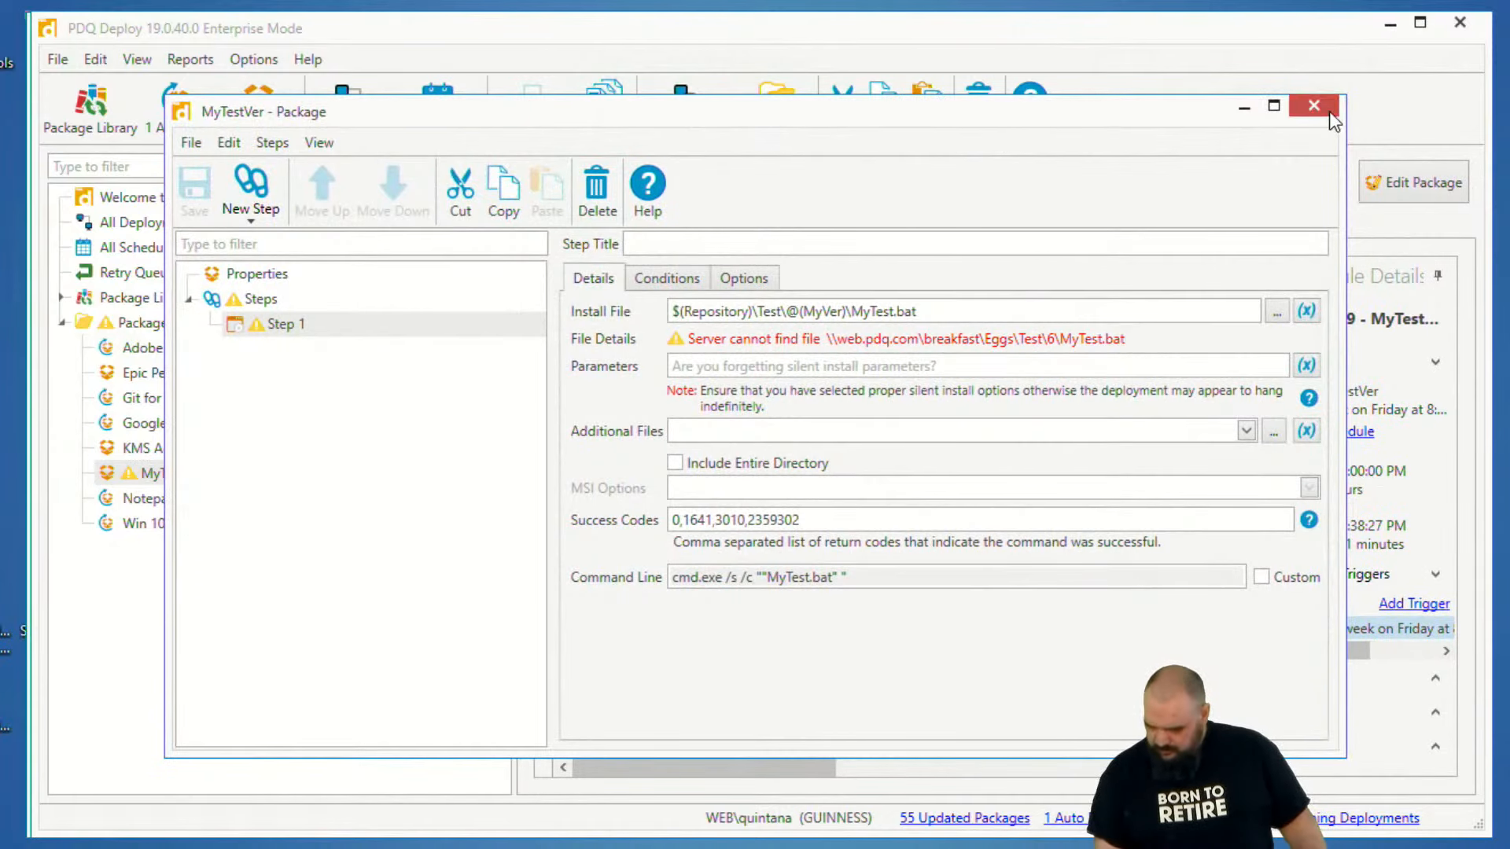
left_click(1329, 111)
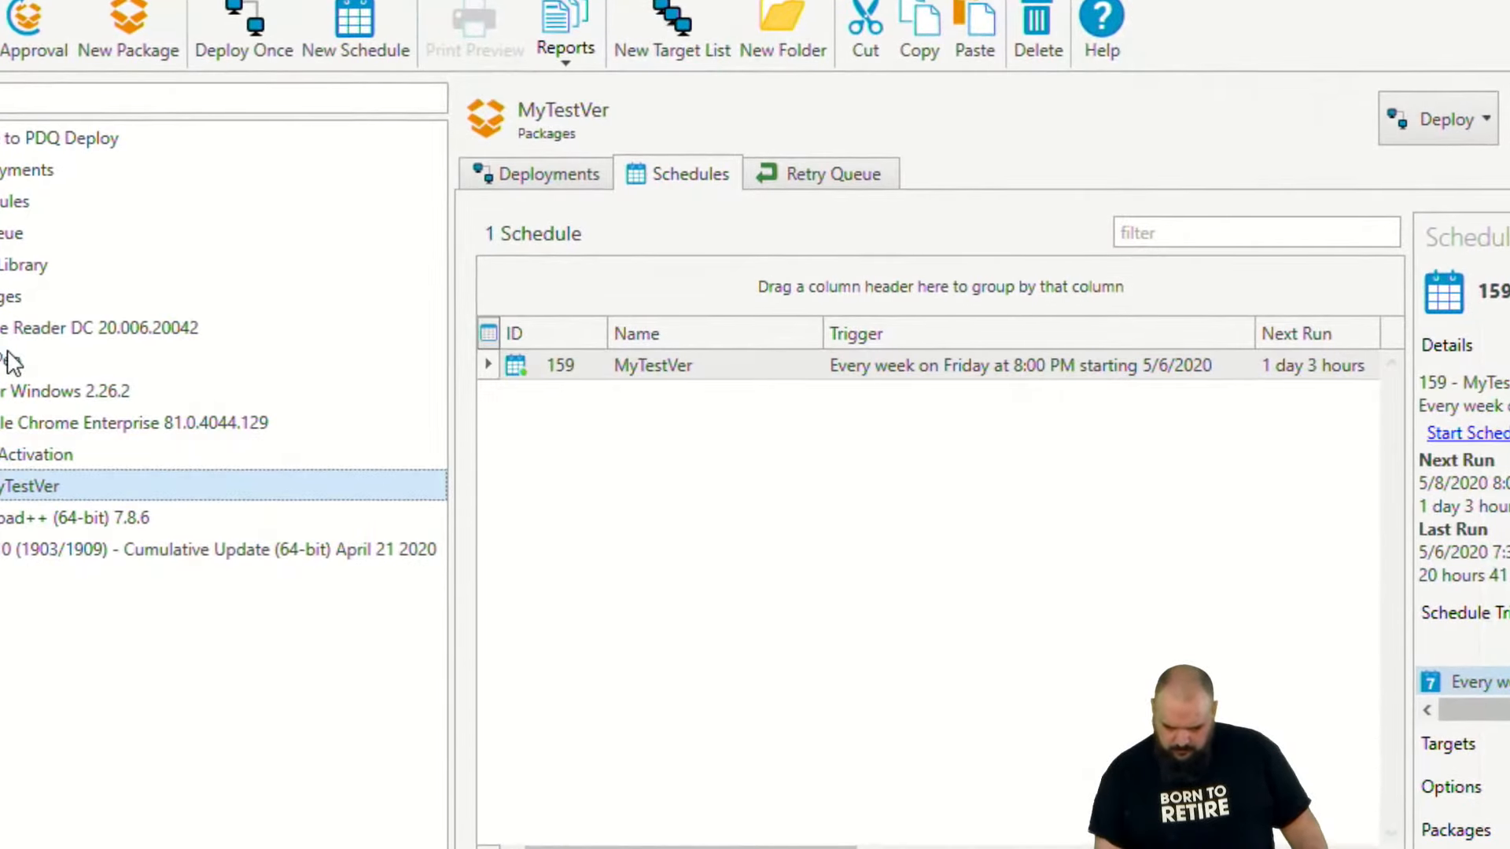
double_click(11, 360)
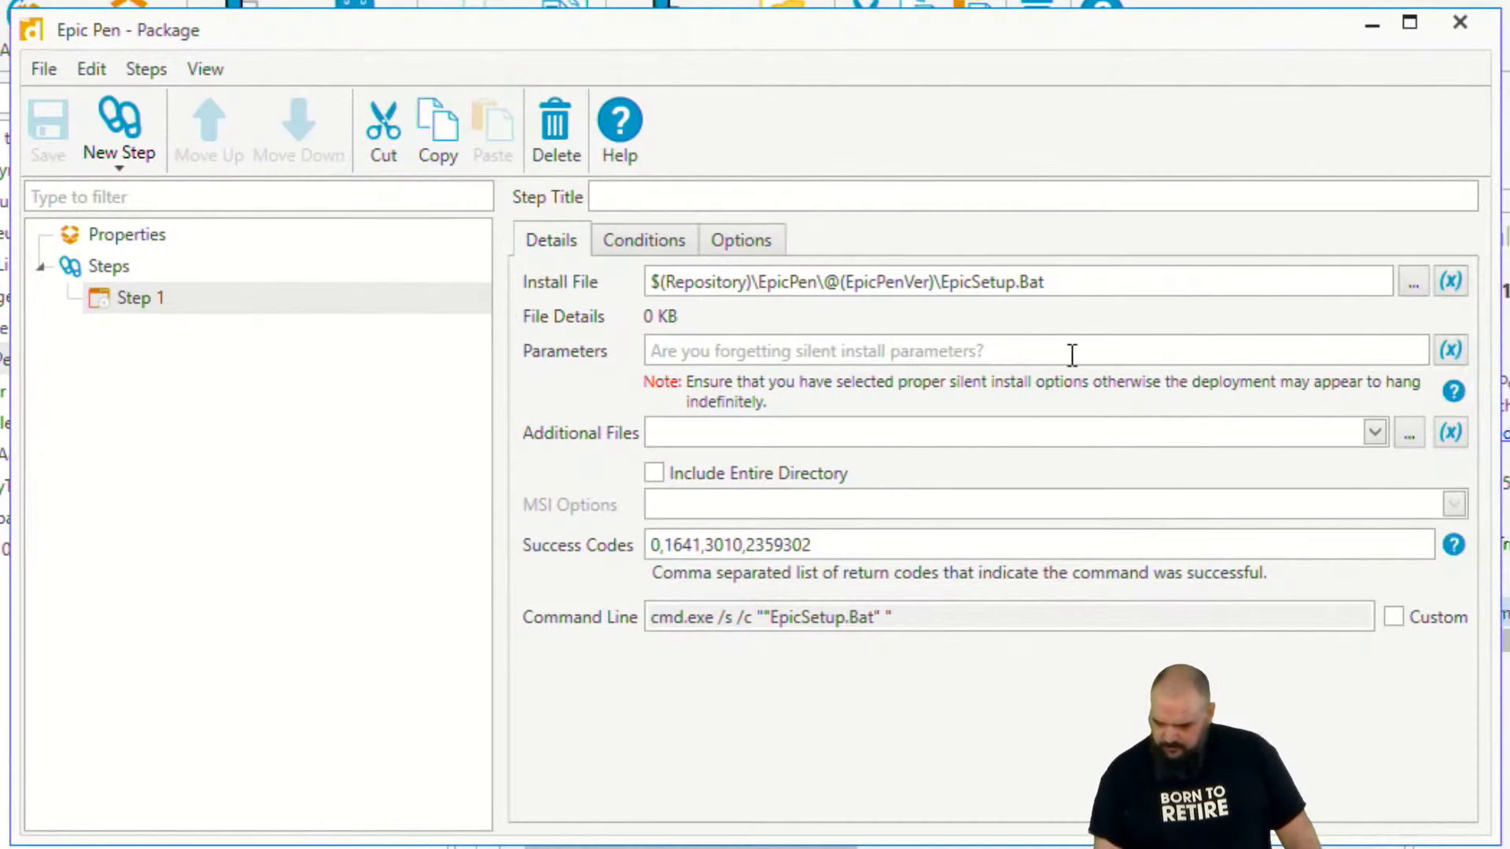
left_click(1411, 282)
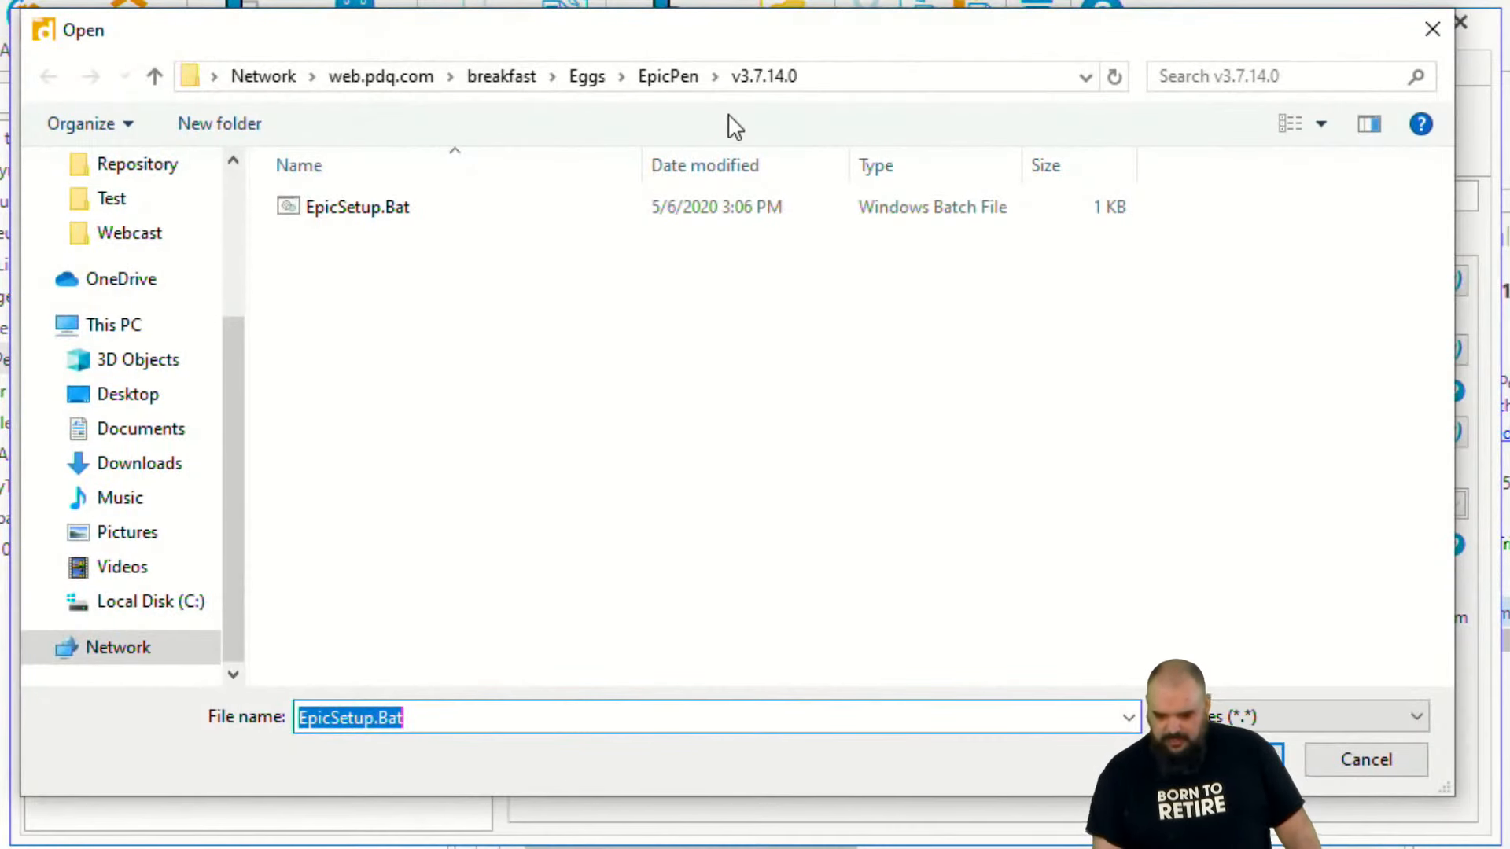
left_click(689, 81)
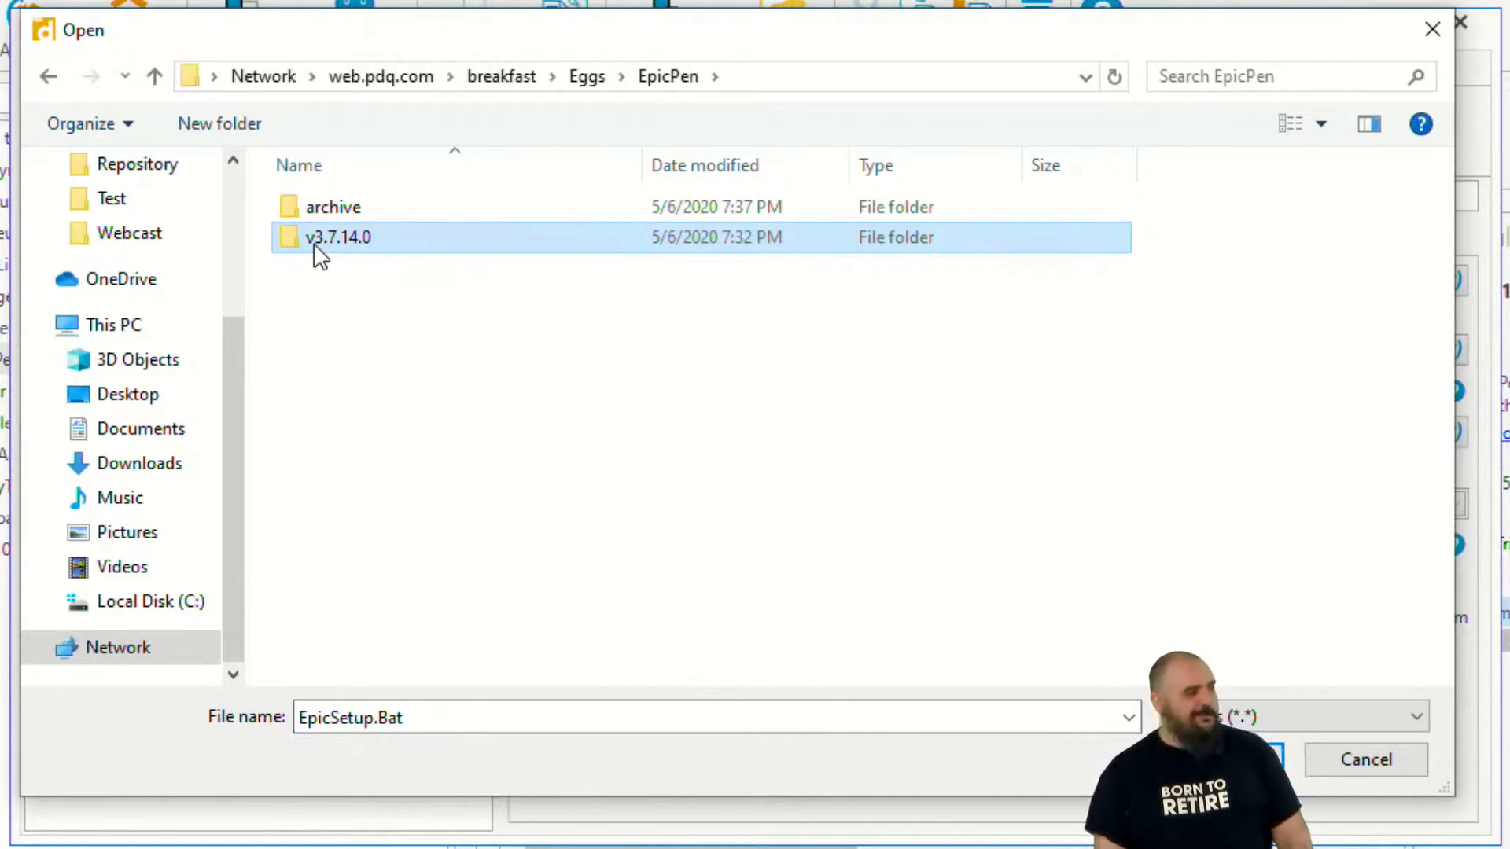
left_click(330, 324)
key("ctrl+v")
- Rename the copied Epic Pen version folder to v3.7.14.12345
right_click(401, 281)
left_click(369, 848)
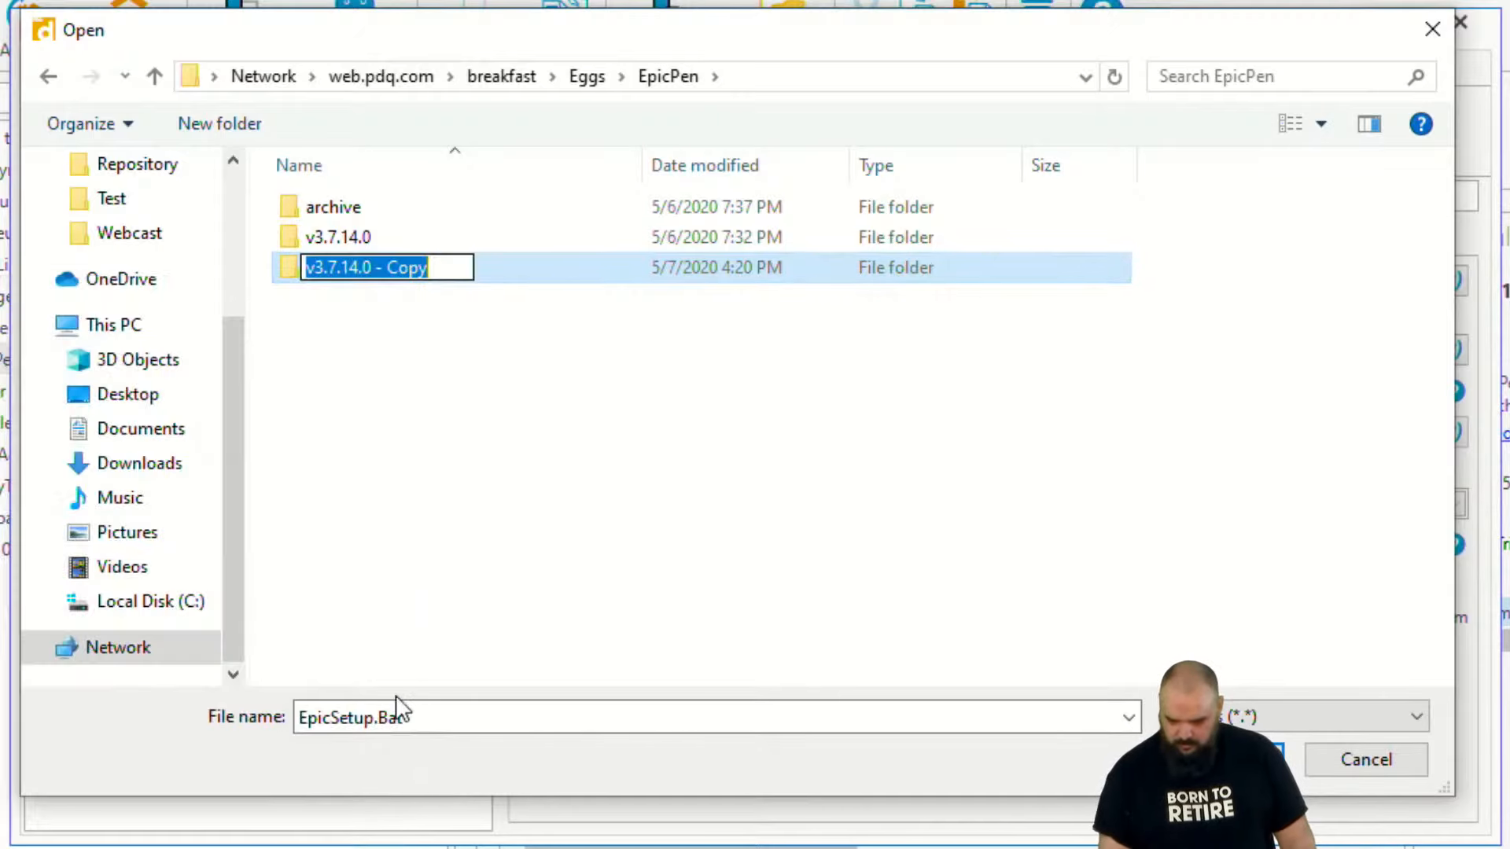
key("End")
key("BackSpace")
key("BackSpace")
key("BackSpace")
key("BackSpace")
key("BackSpace")
key("BackSpace")
key("BackSpace")
key("BackSpace")
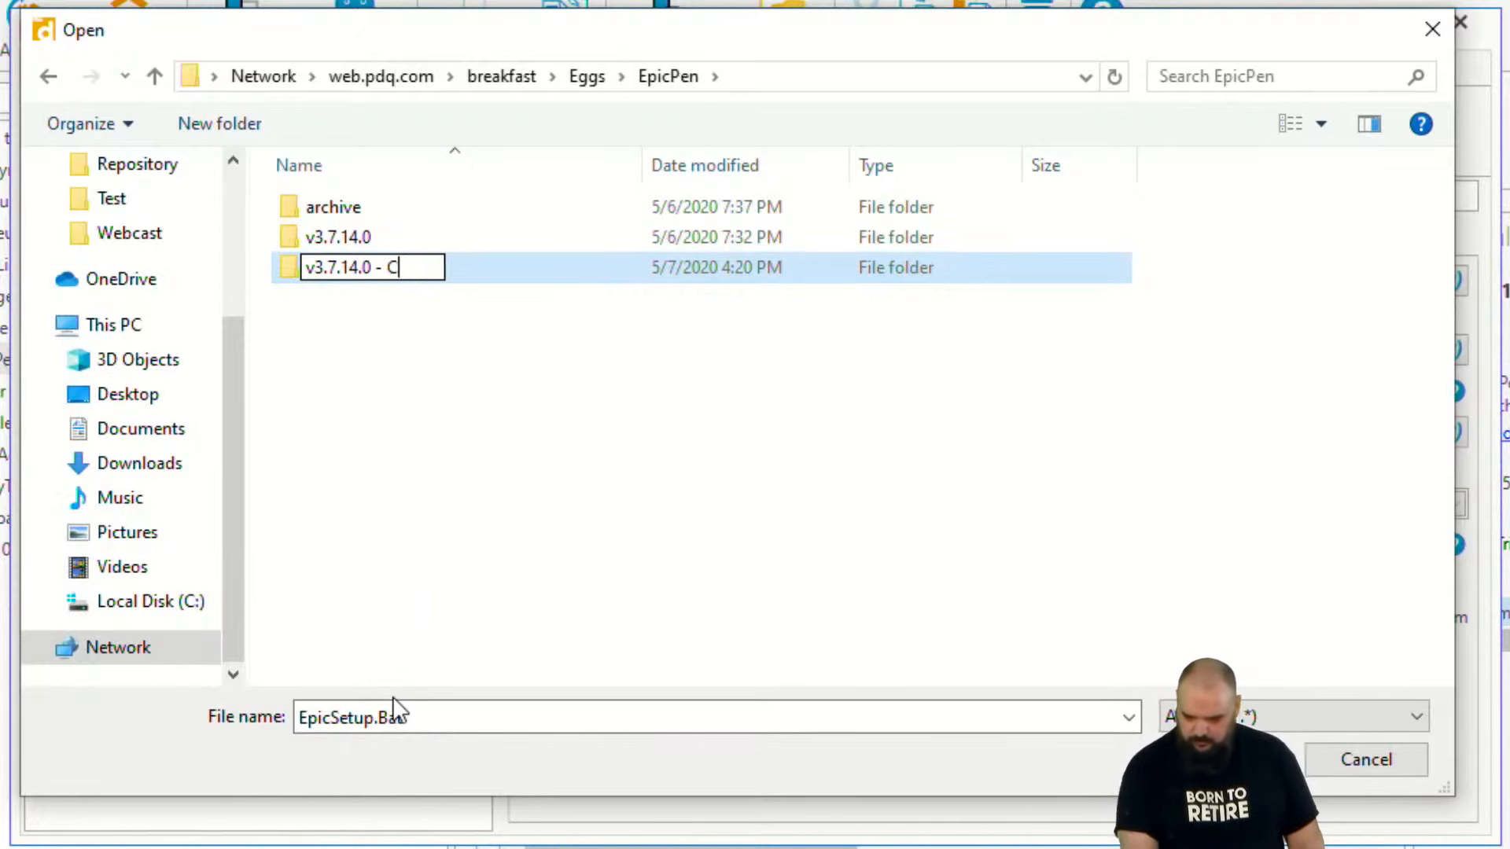
type("12345")
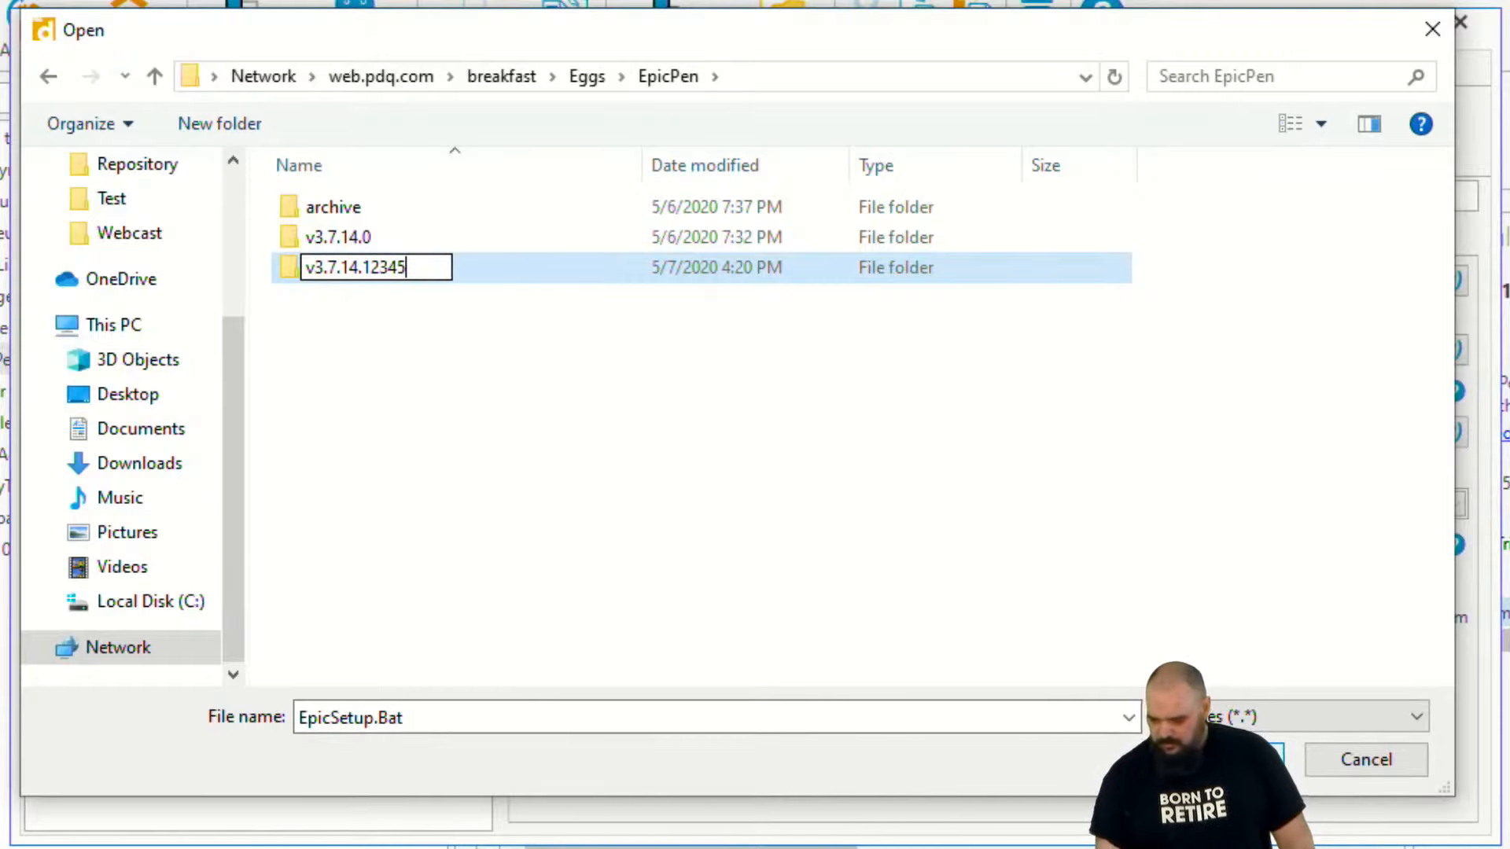
key("Return")
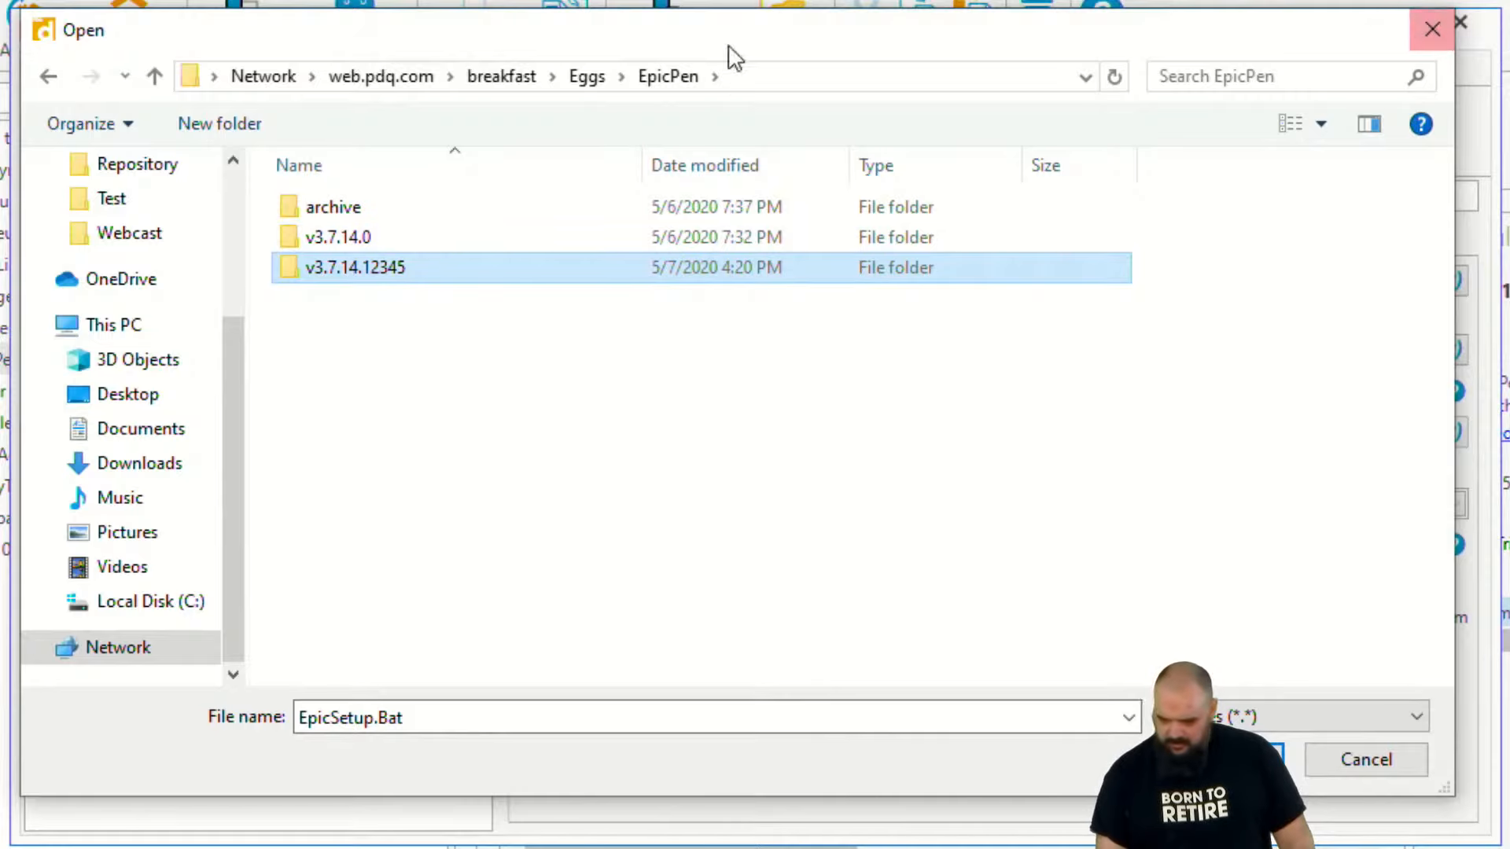
- Browse to the Test folder inside Eggs and rename its version folder 7 as 6
left_click(607, 77)
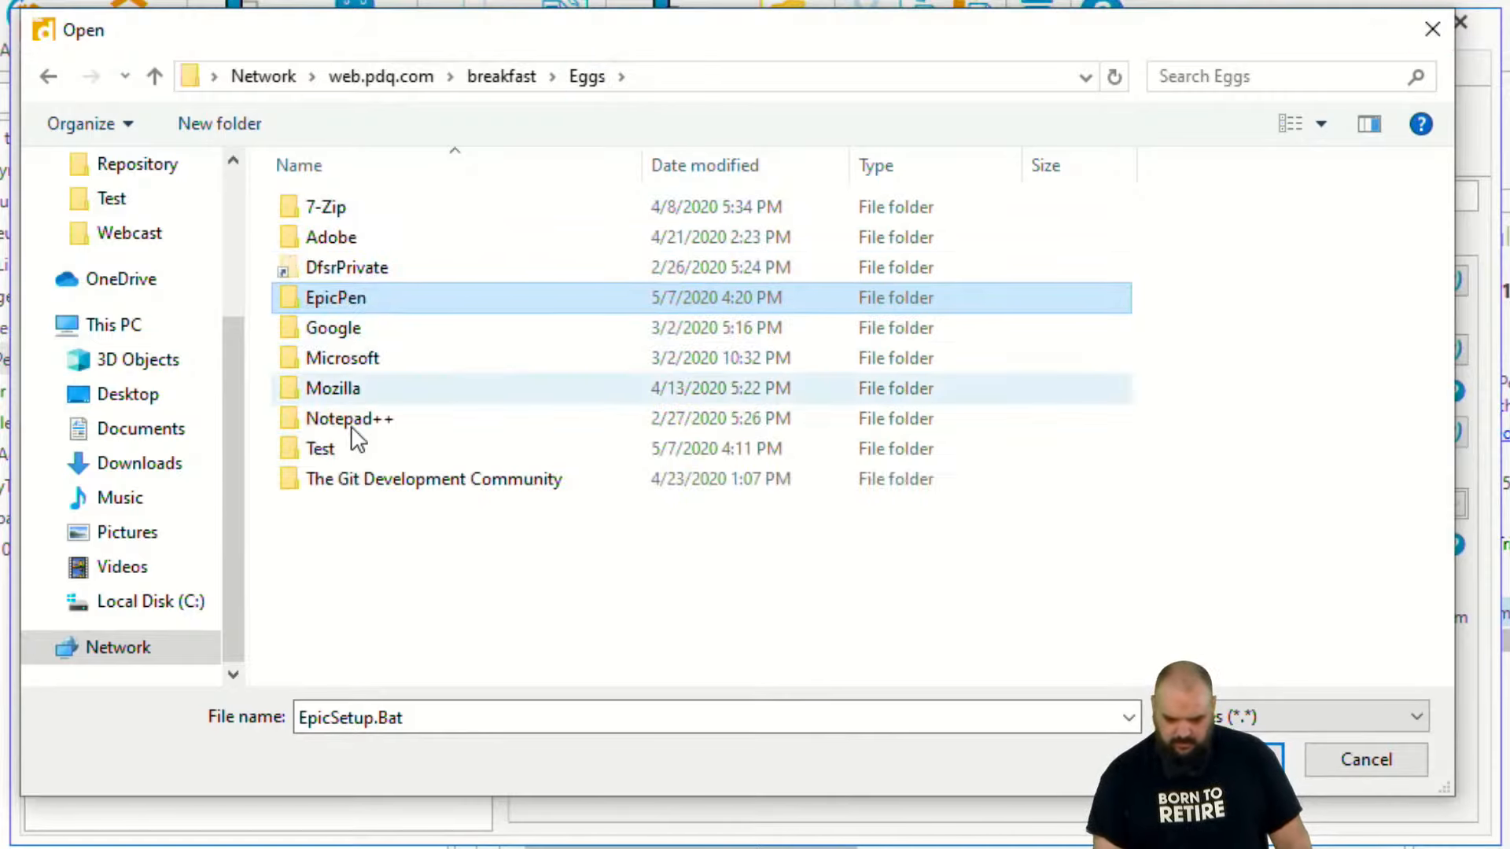
double_click(342, 450)
left_click(299, 205)
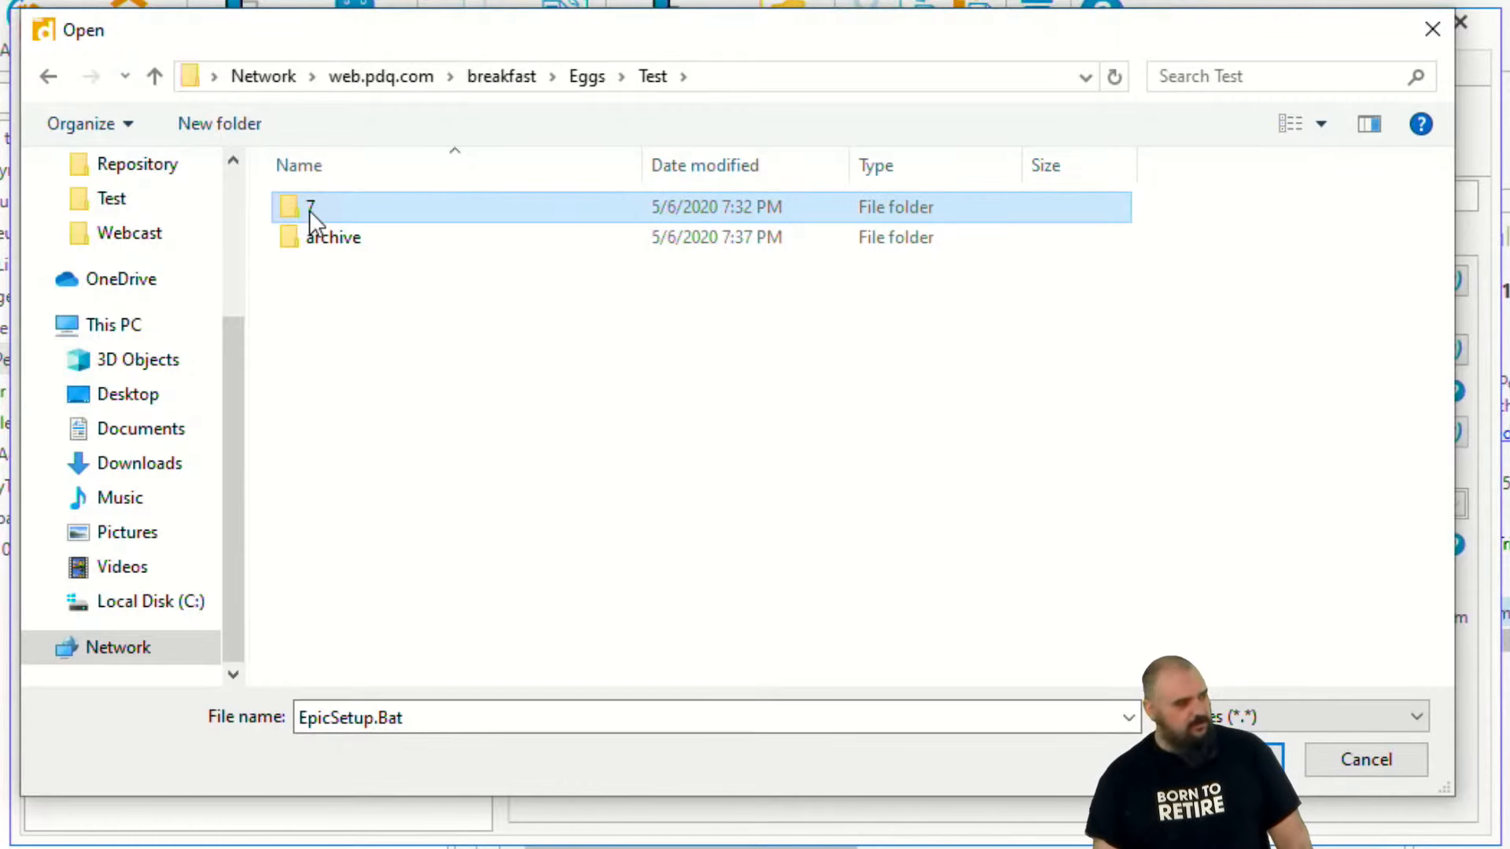
right_click(309, 210)
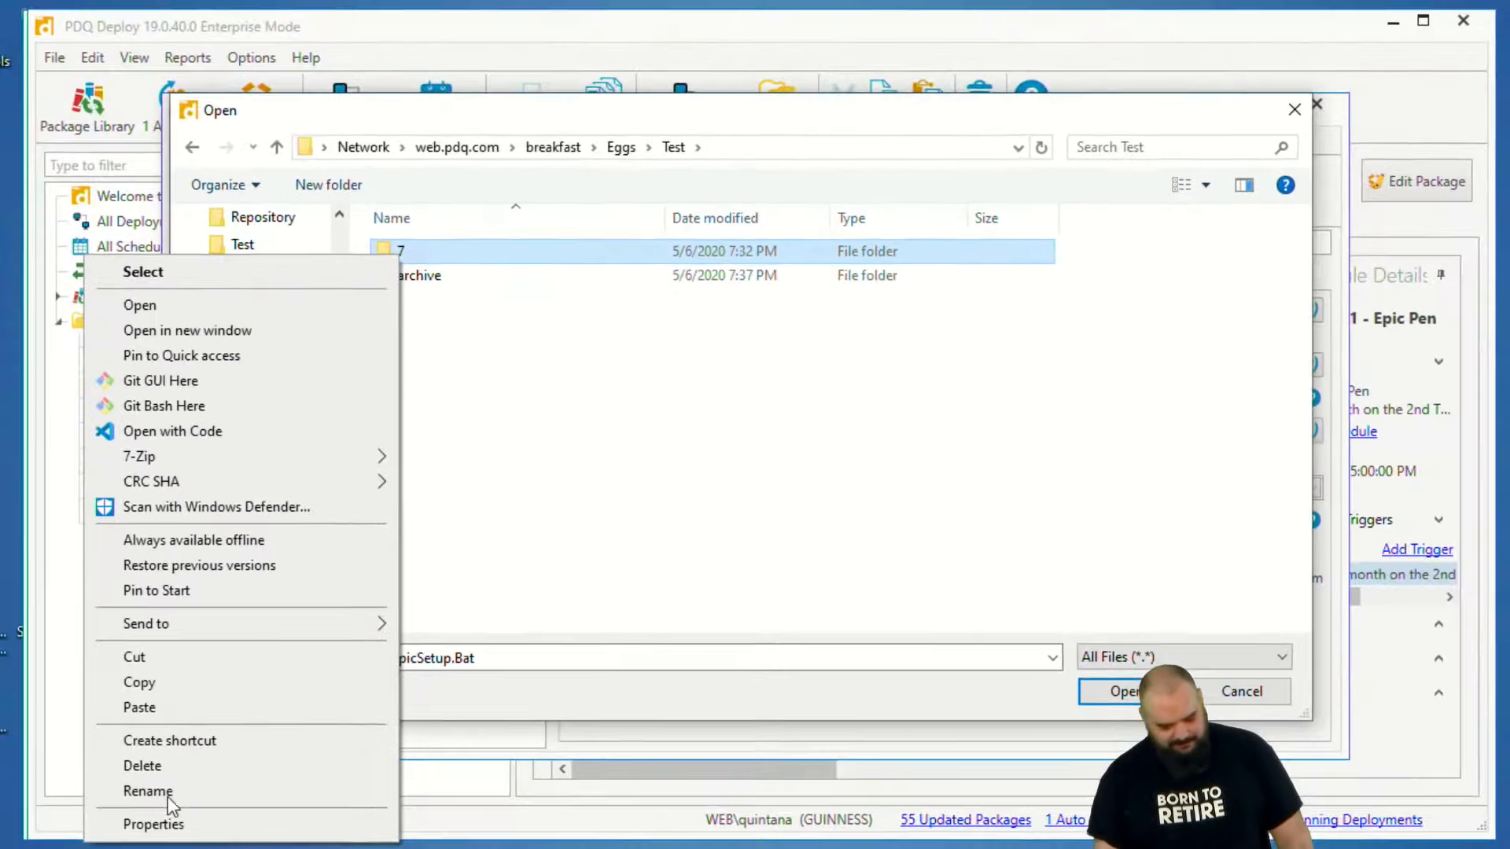
left_click(45, 848)
type("6")
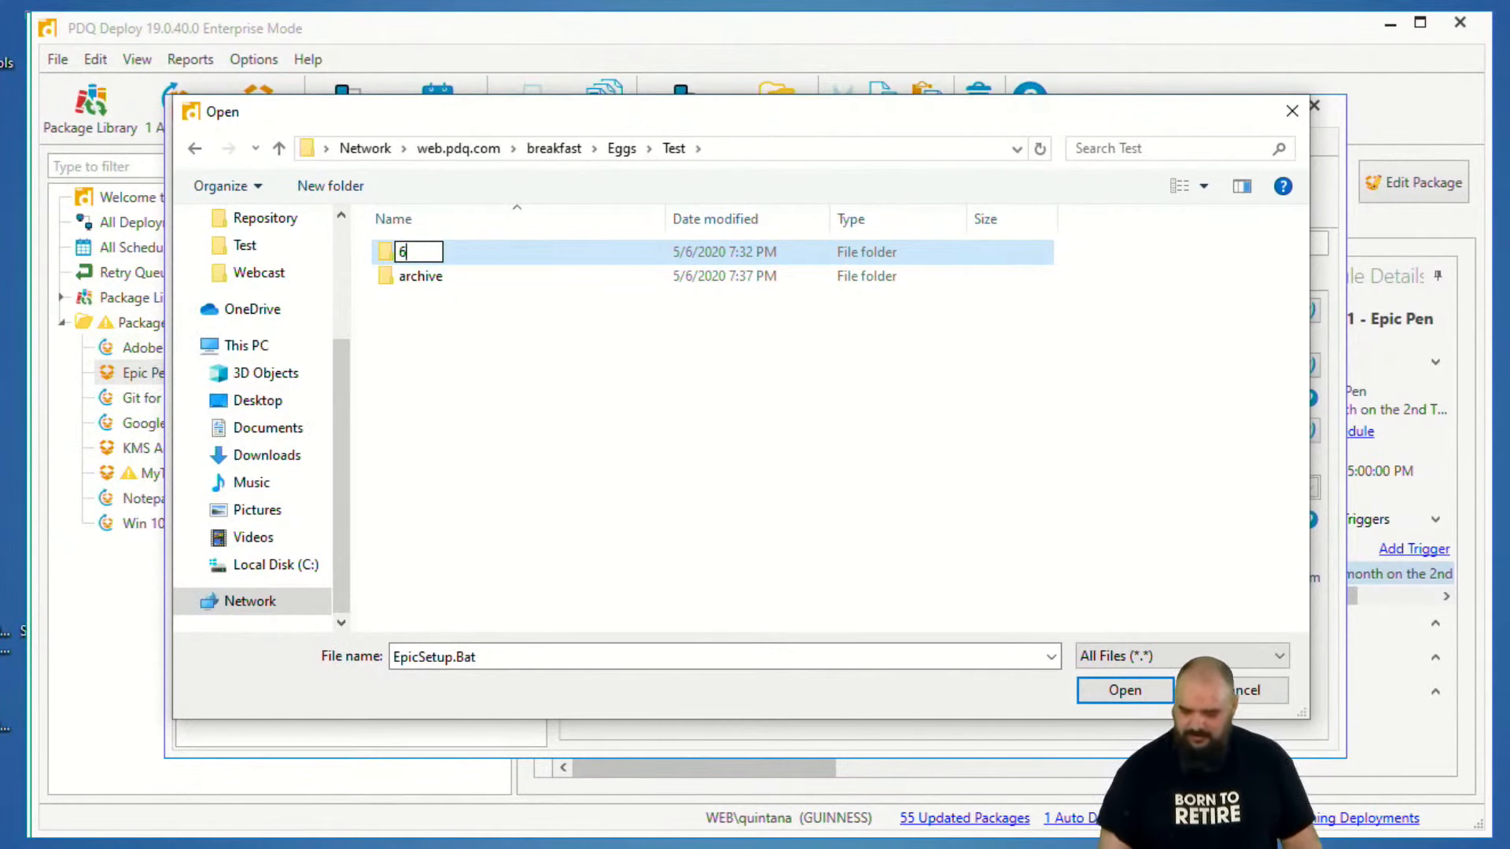
key("Return")
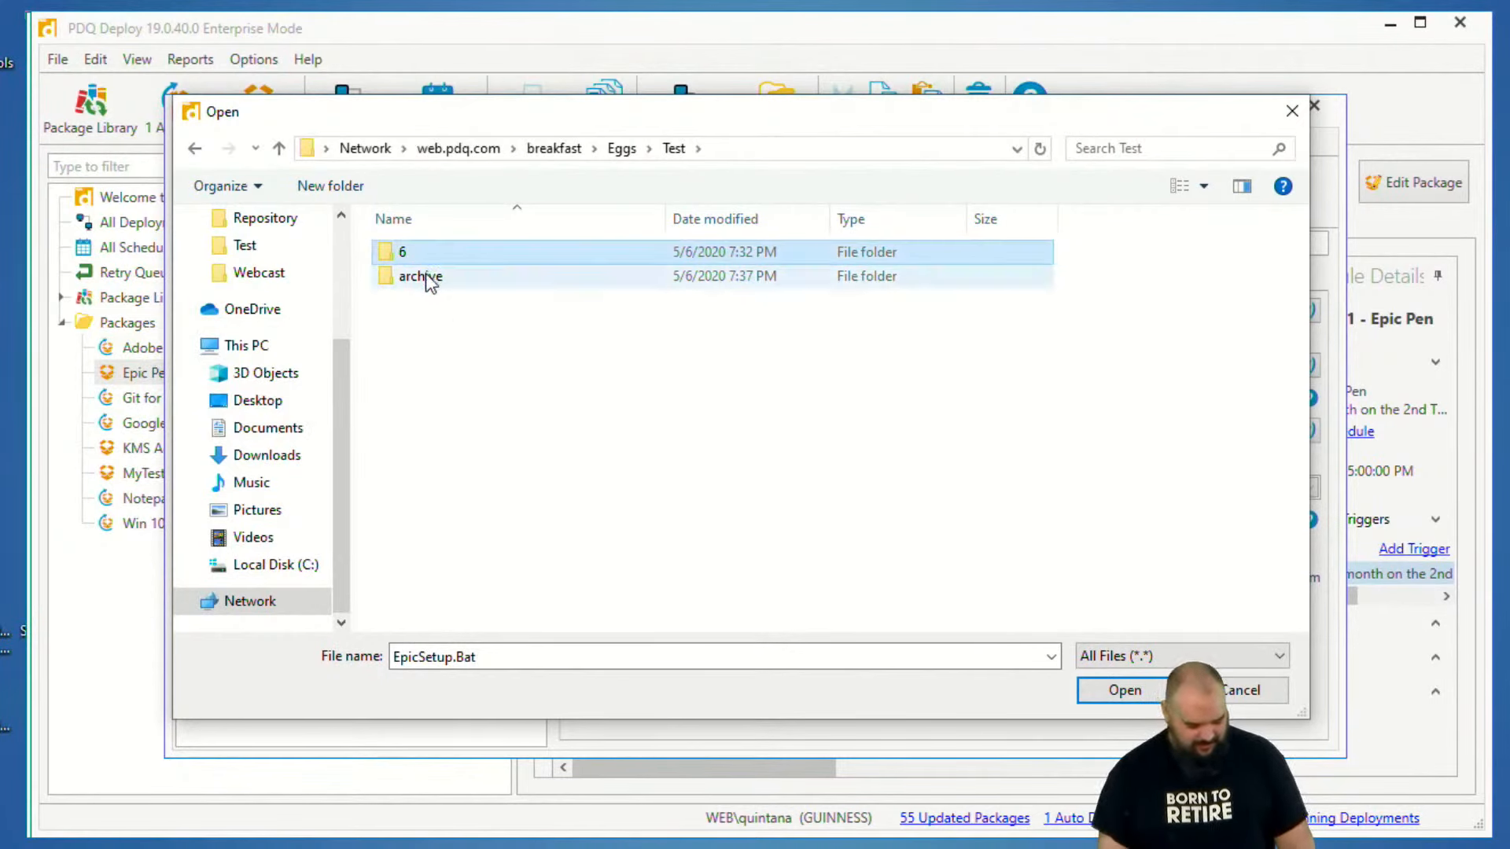
- Duplicate folder 6 within the Test folder and rename the copy as 7
left_click(466, 413)
key("ctrl+v")
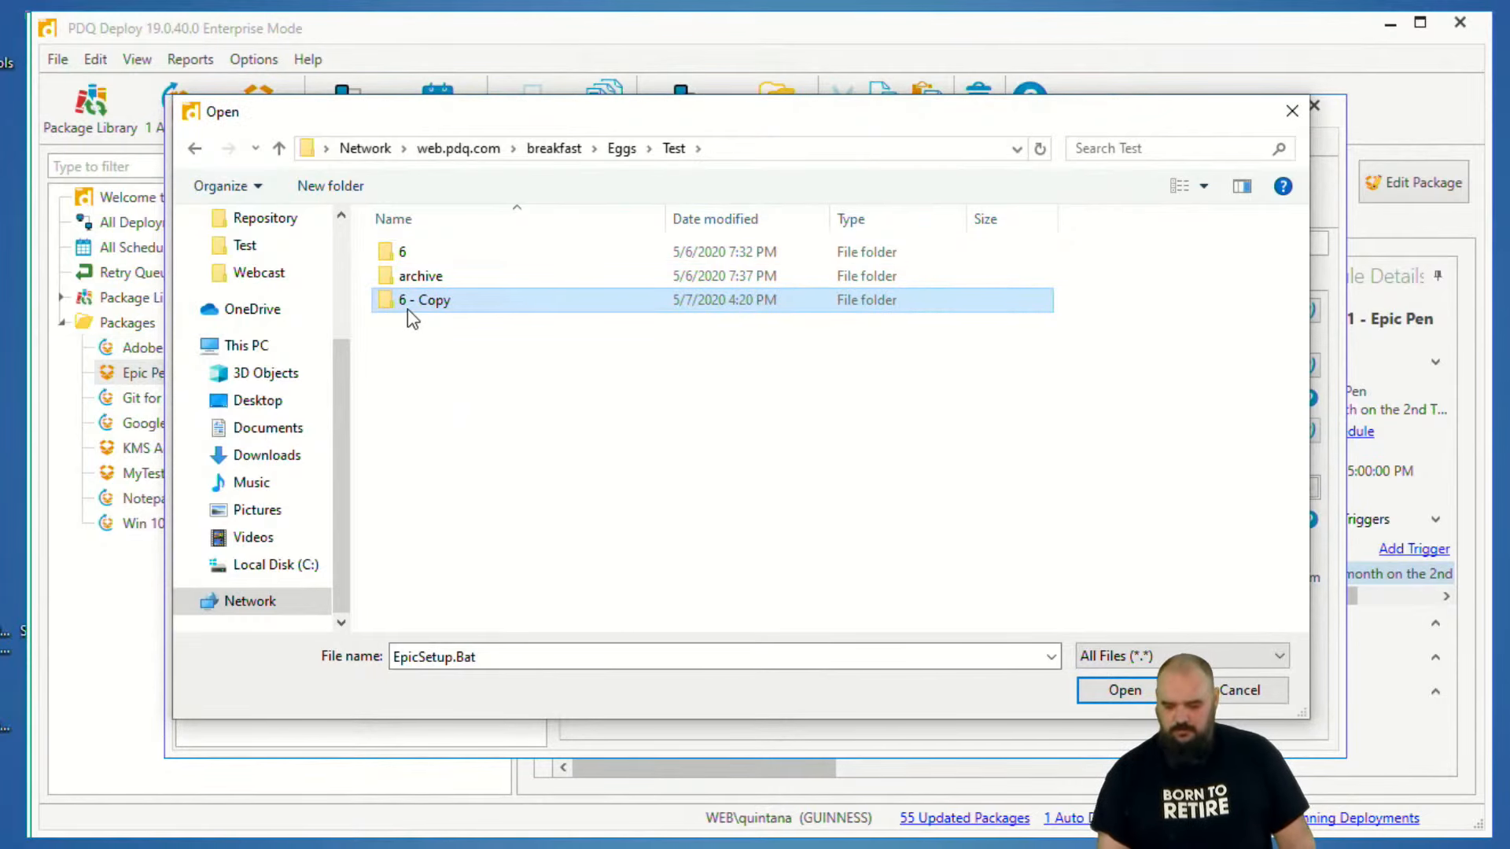
right_click(407, 308)
left_click(156, 840)
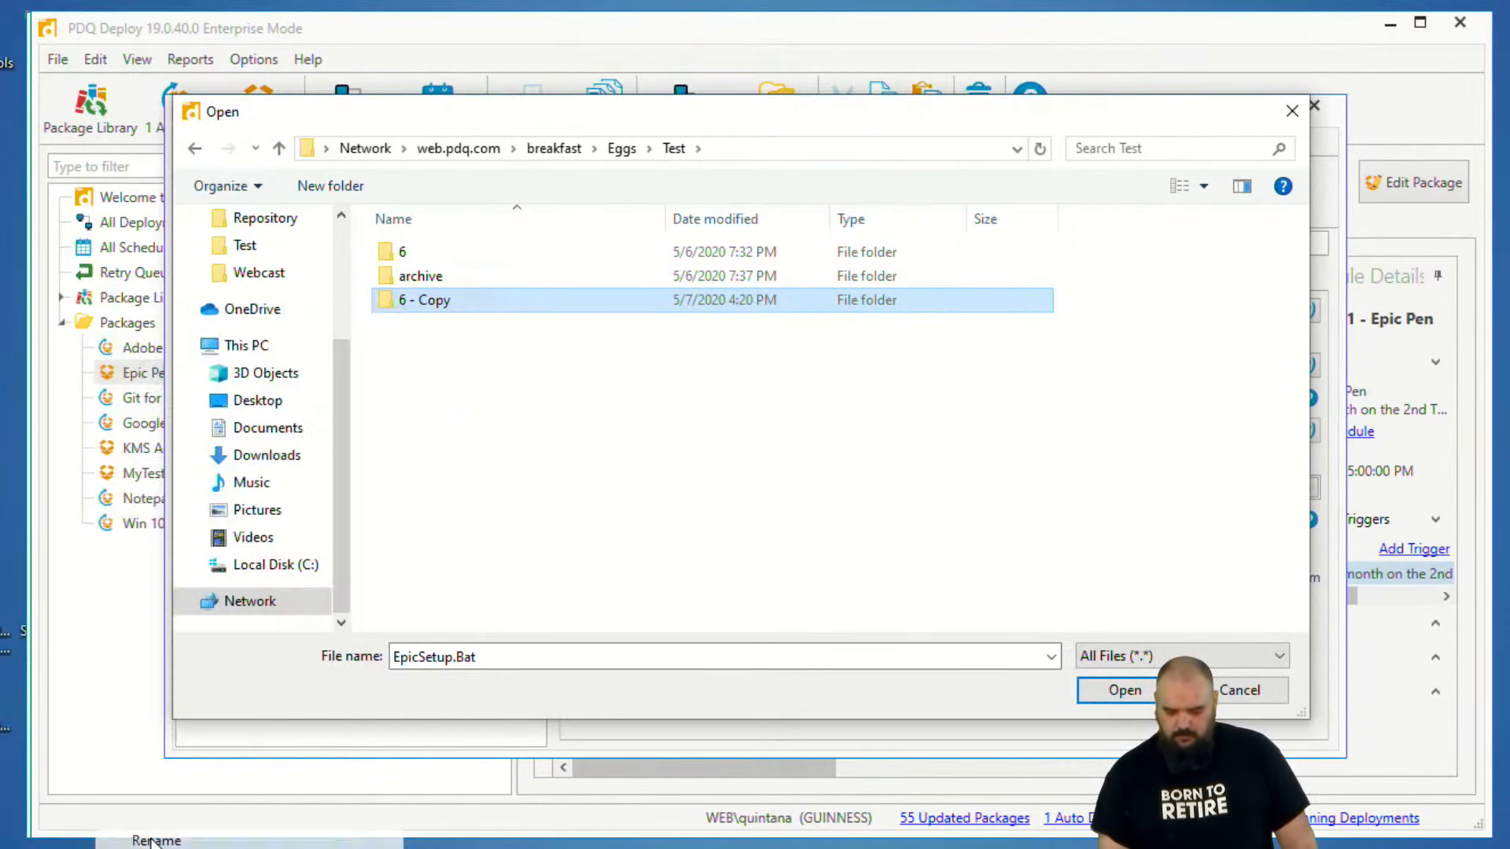
type("7")
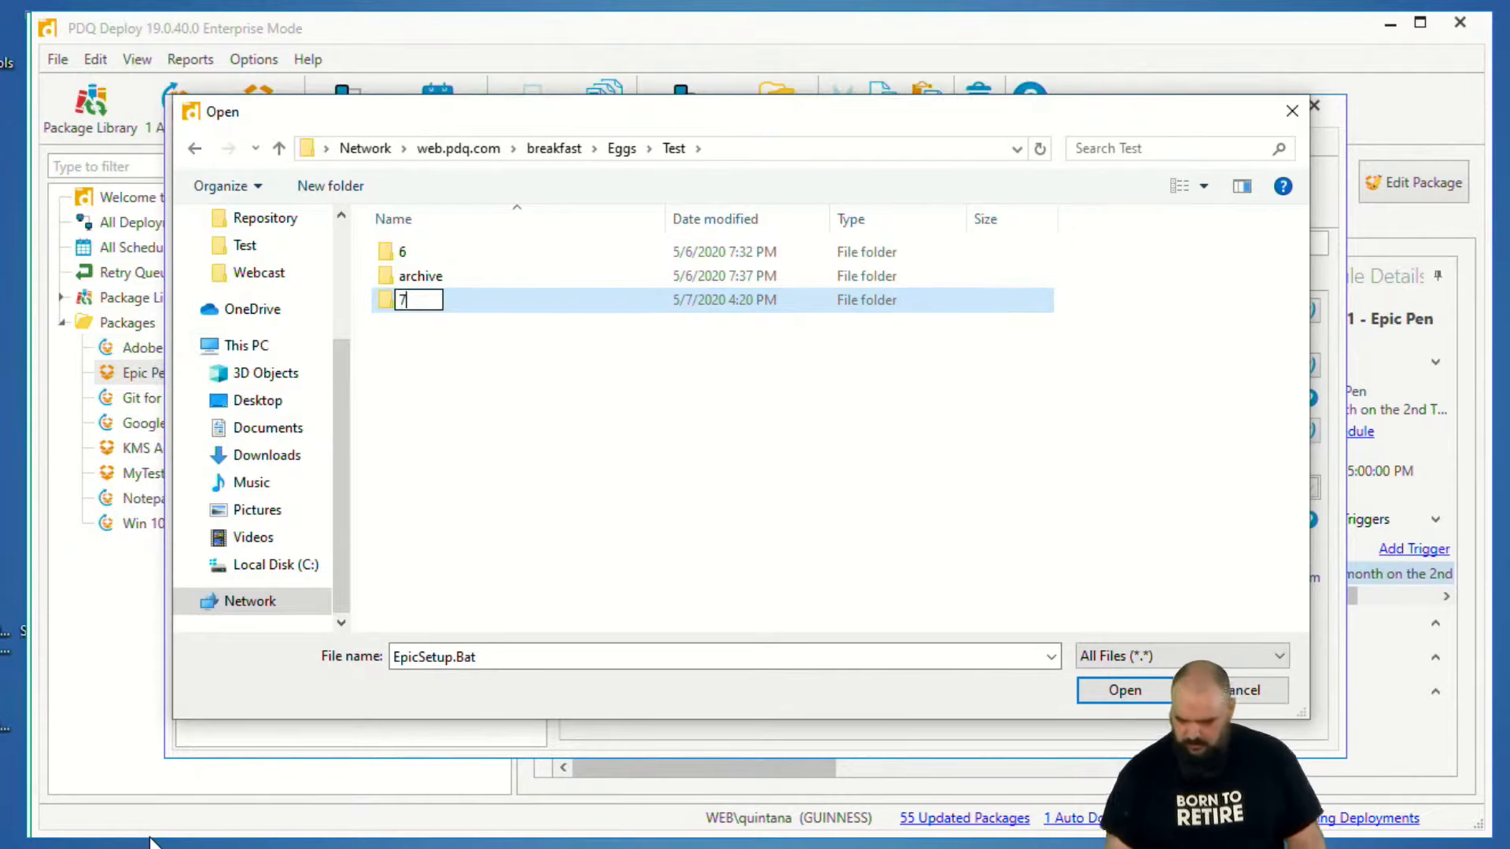
left_click(581, 493)
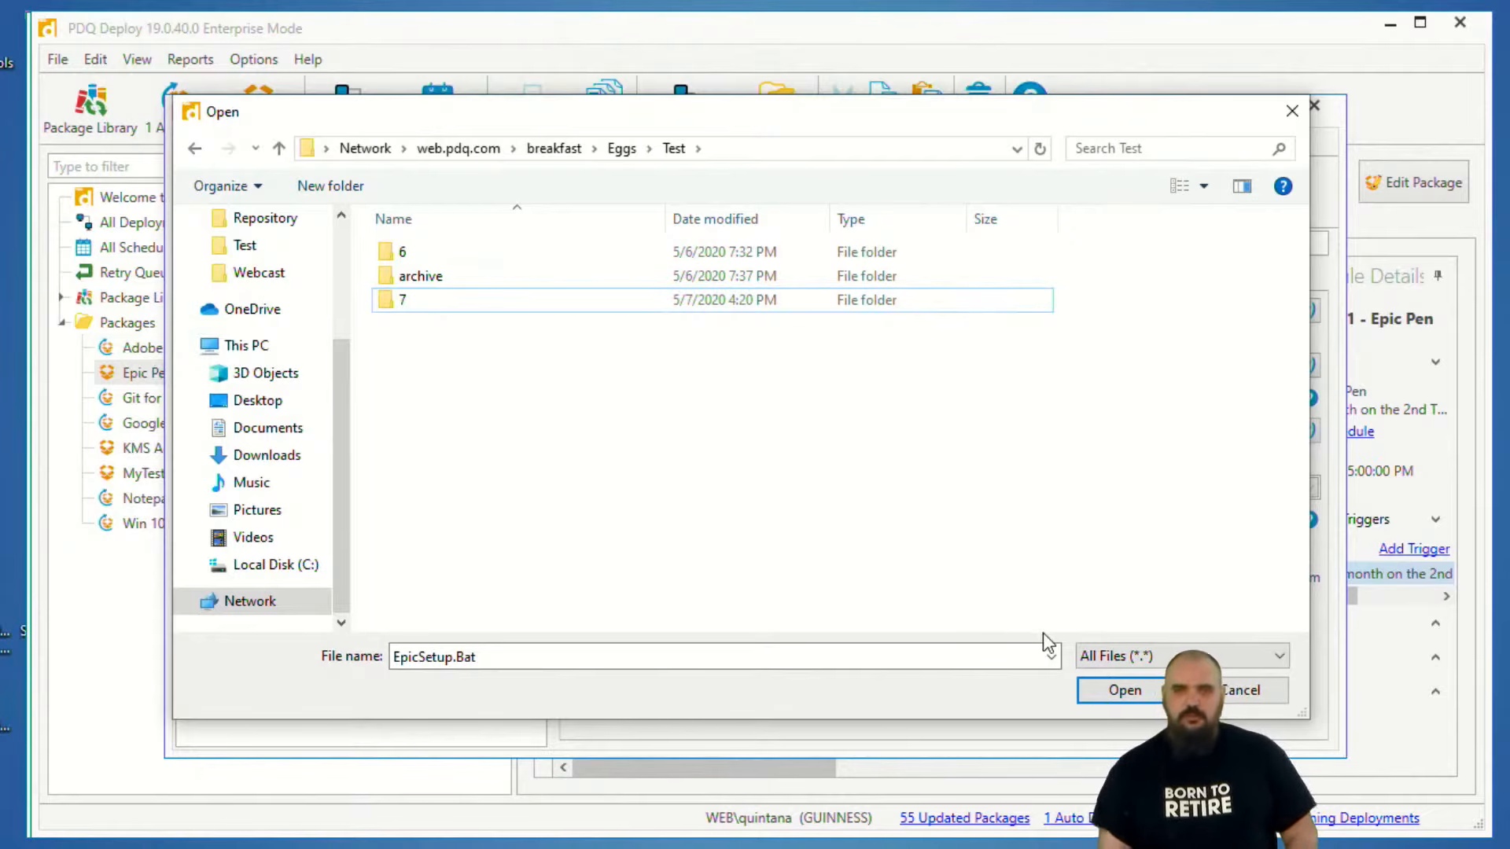
- Refresh the Test folder's listing, leave the file browser, and close the Epic Pen package
left_click(1124, 690)
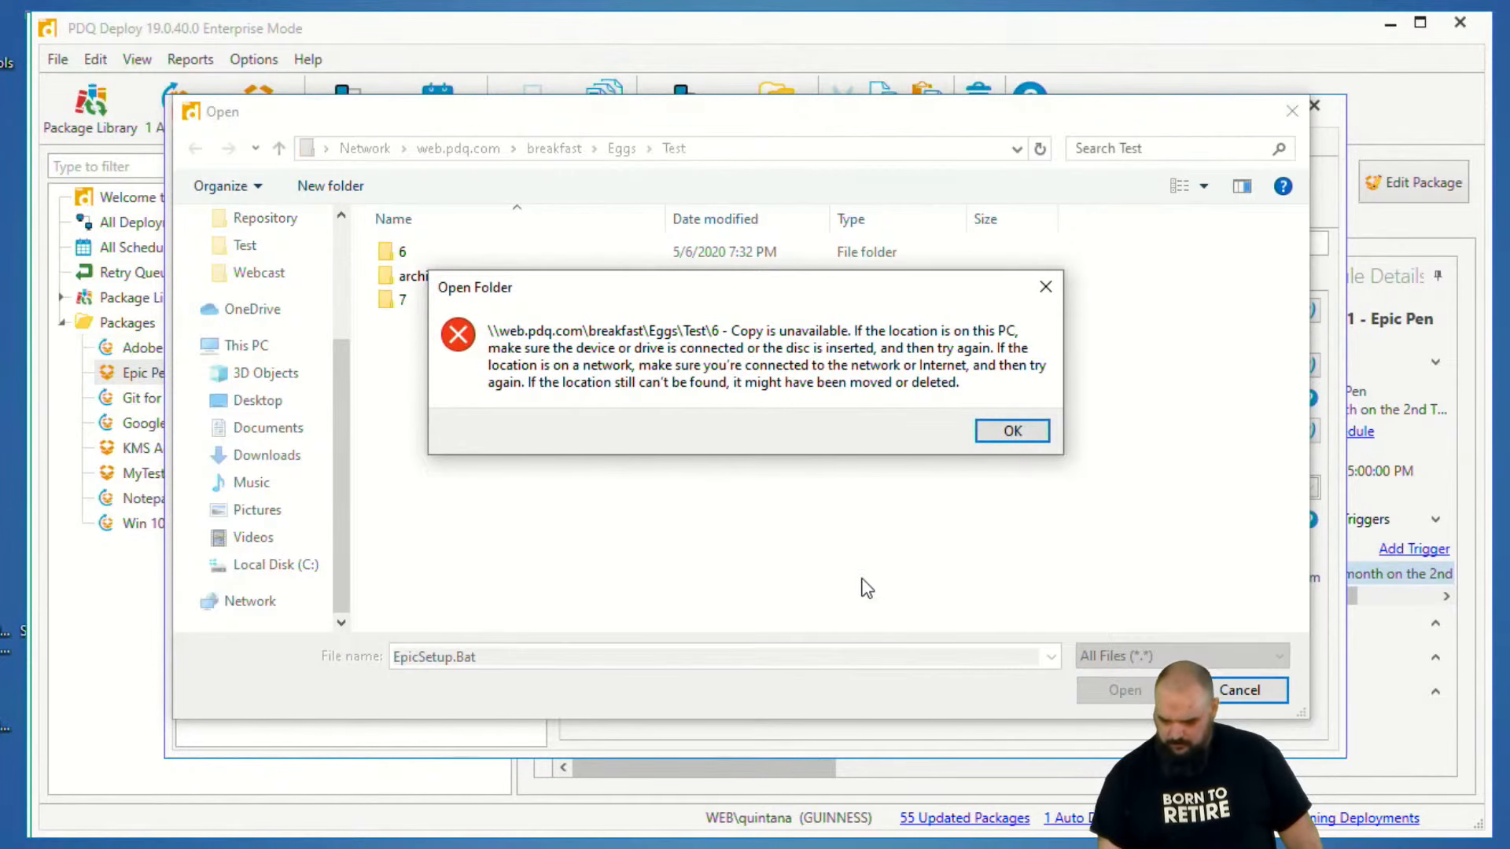
left_click(983, 429)
left_click(1040, 149)
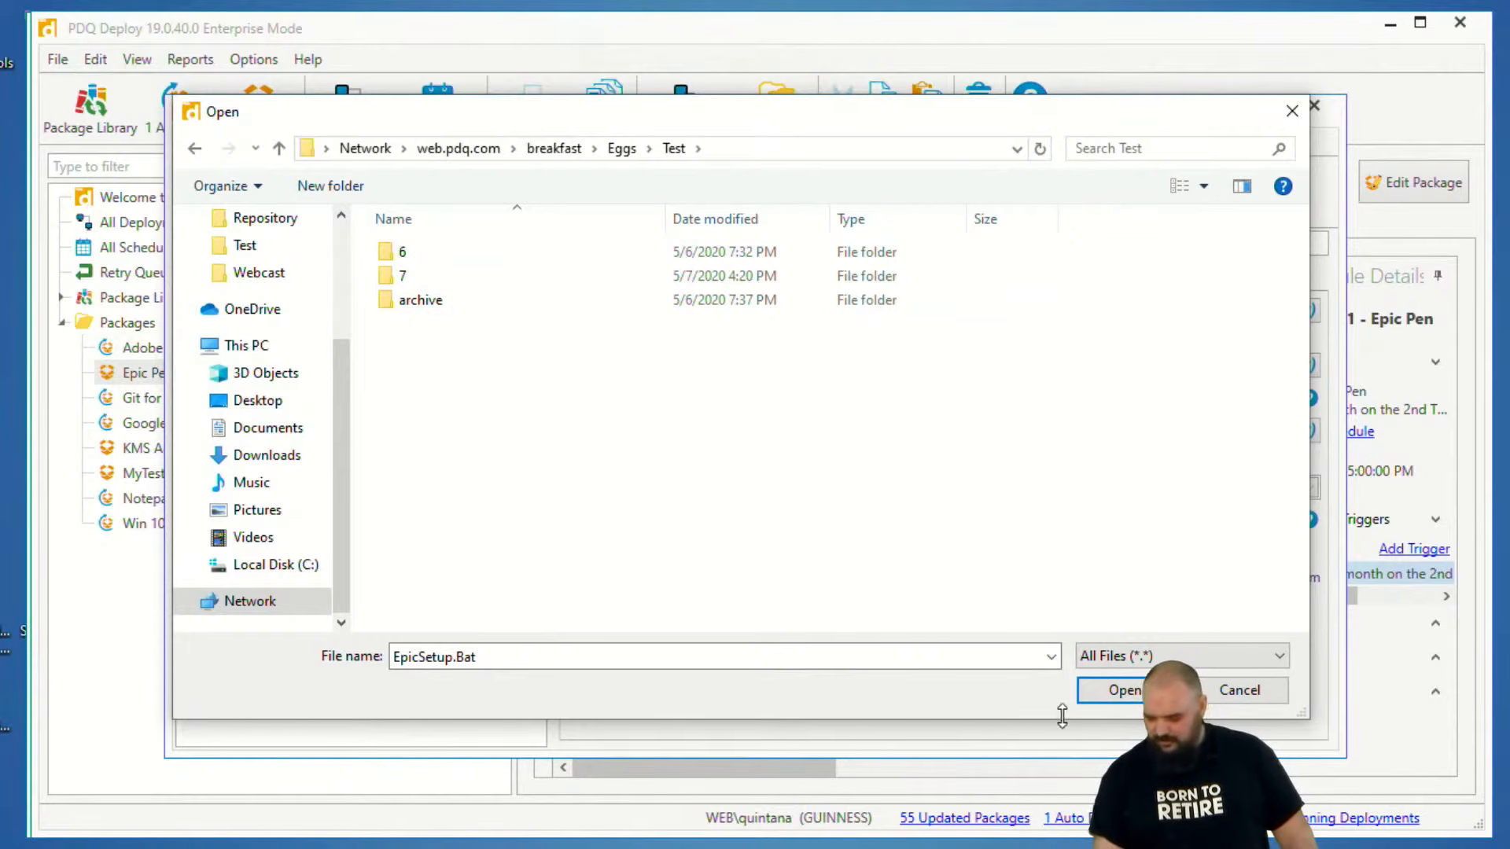
left_click(1121, 690)
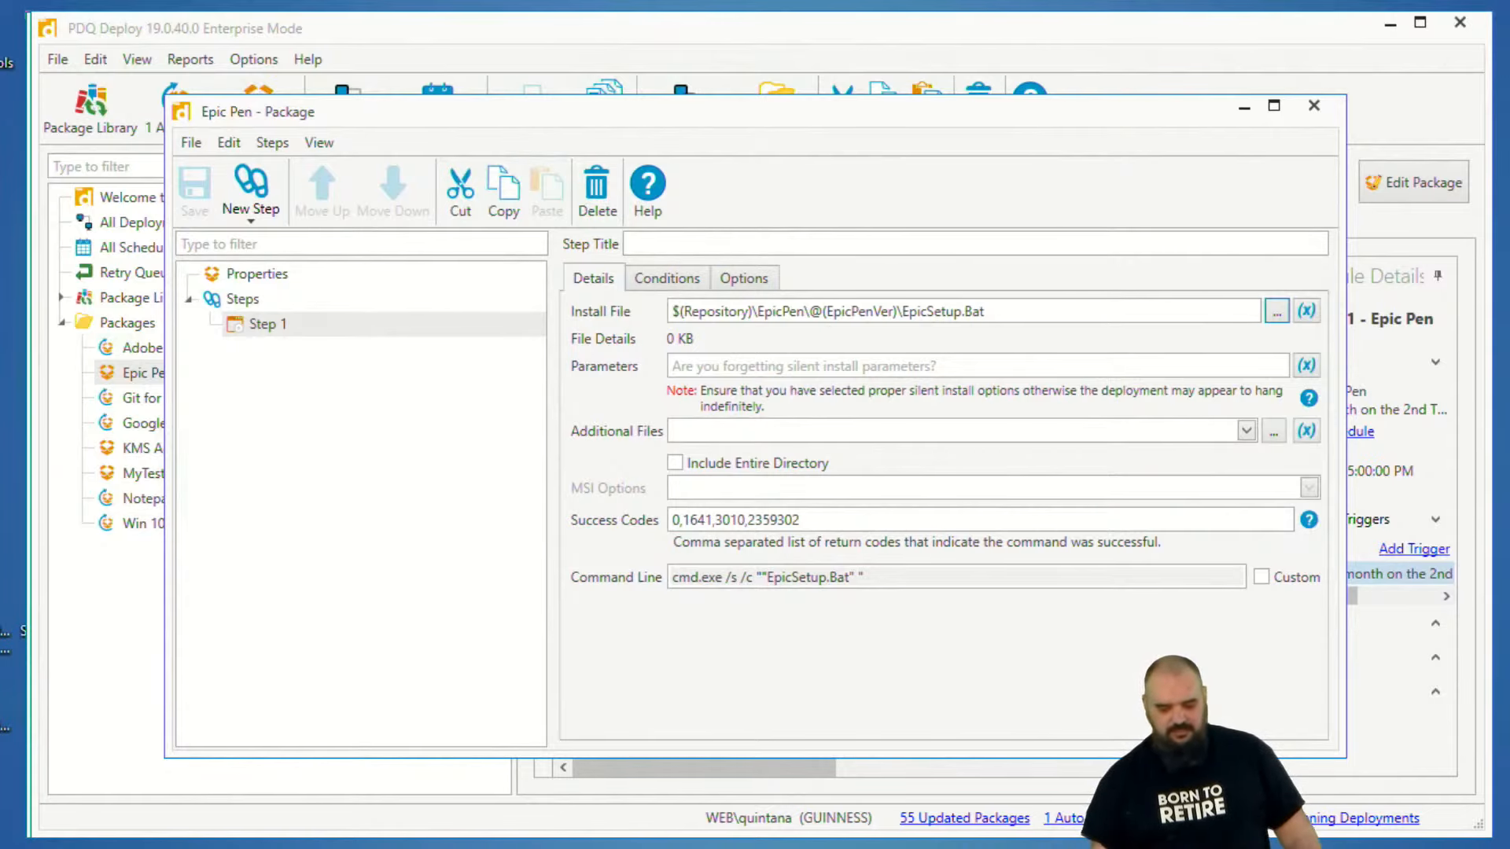
left_click(1314, 105)
- Check Epic Pen's ID in PDQ Deploy's list of all schedules and set the $epicpen ScheduleID to 161 in AutoUpdate.ps1 in PowerShell ISE
key("alt+Tab")
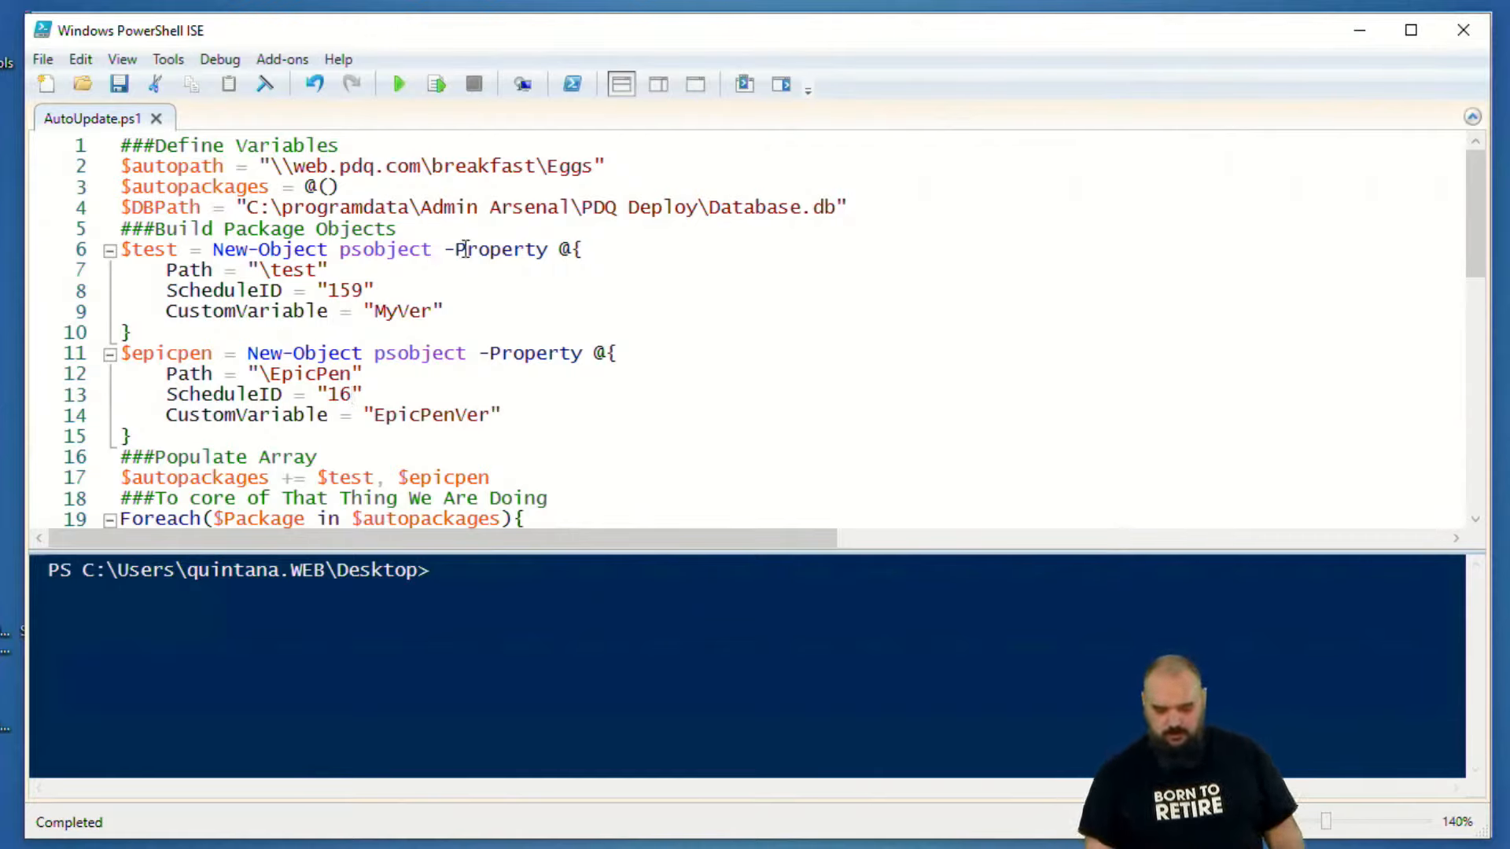
scroll(464, 250, "down", 1)
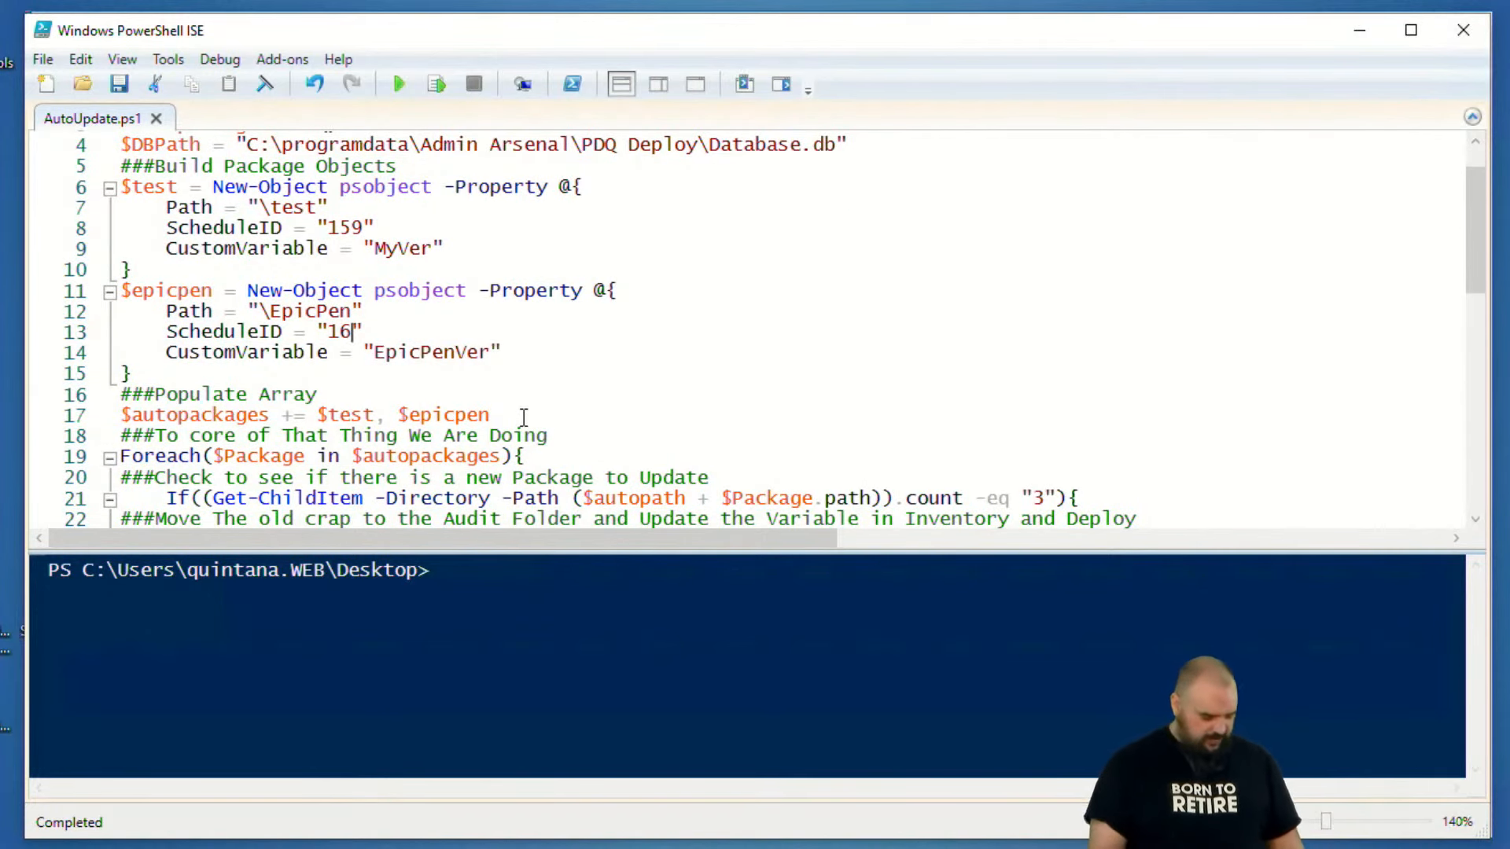
left_click_drag(83, 273, 410, 266)
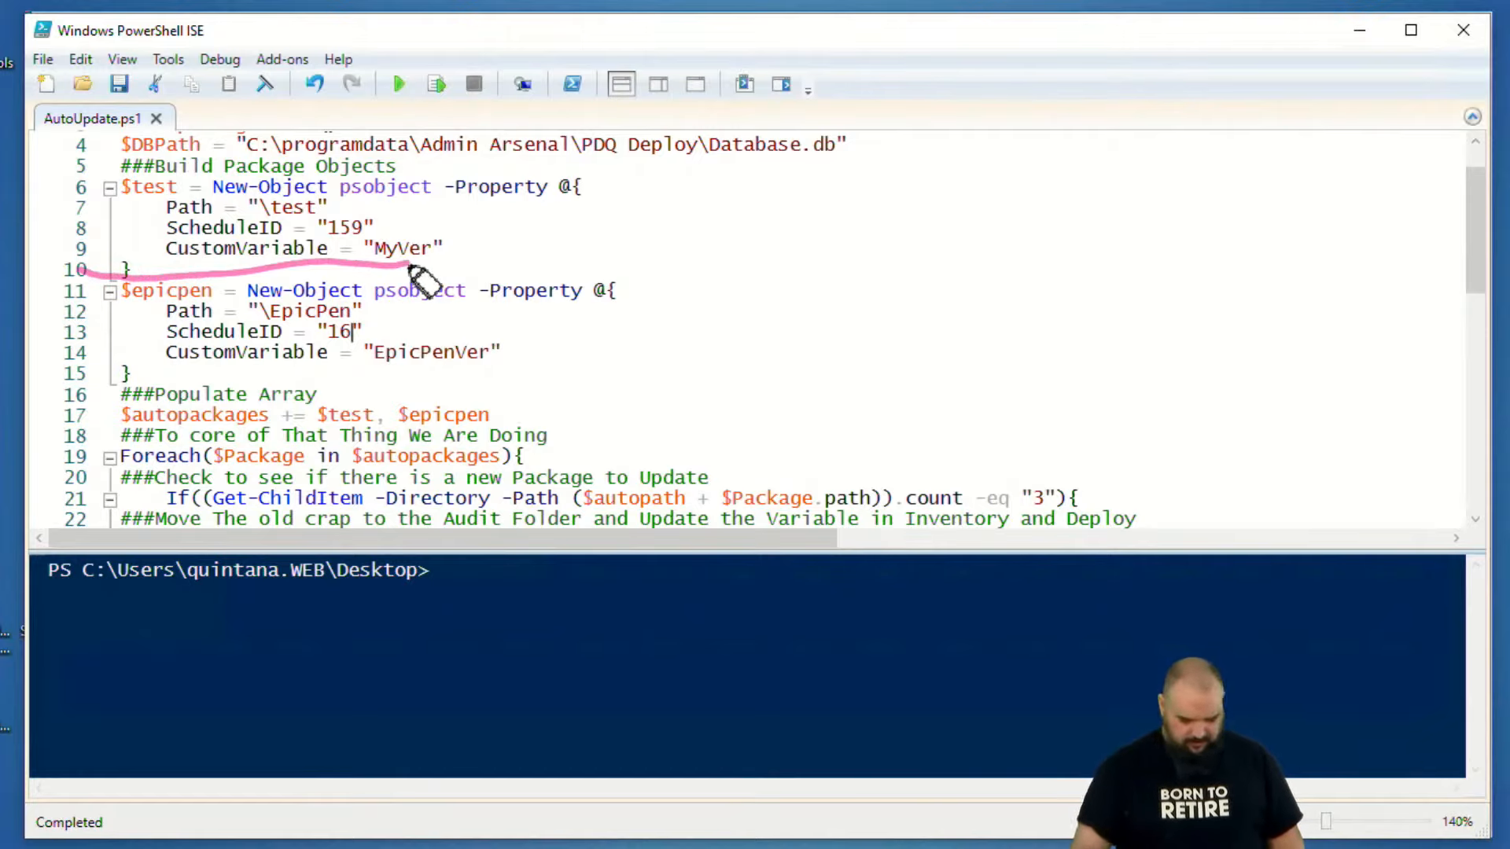
key("Escape")
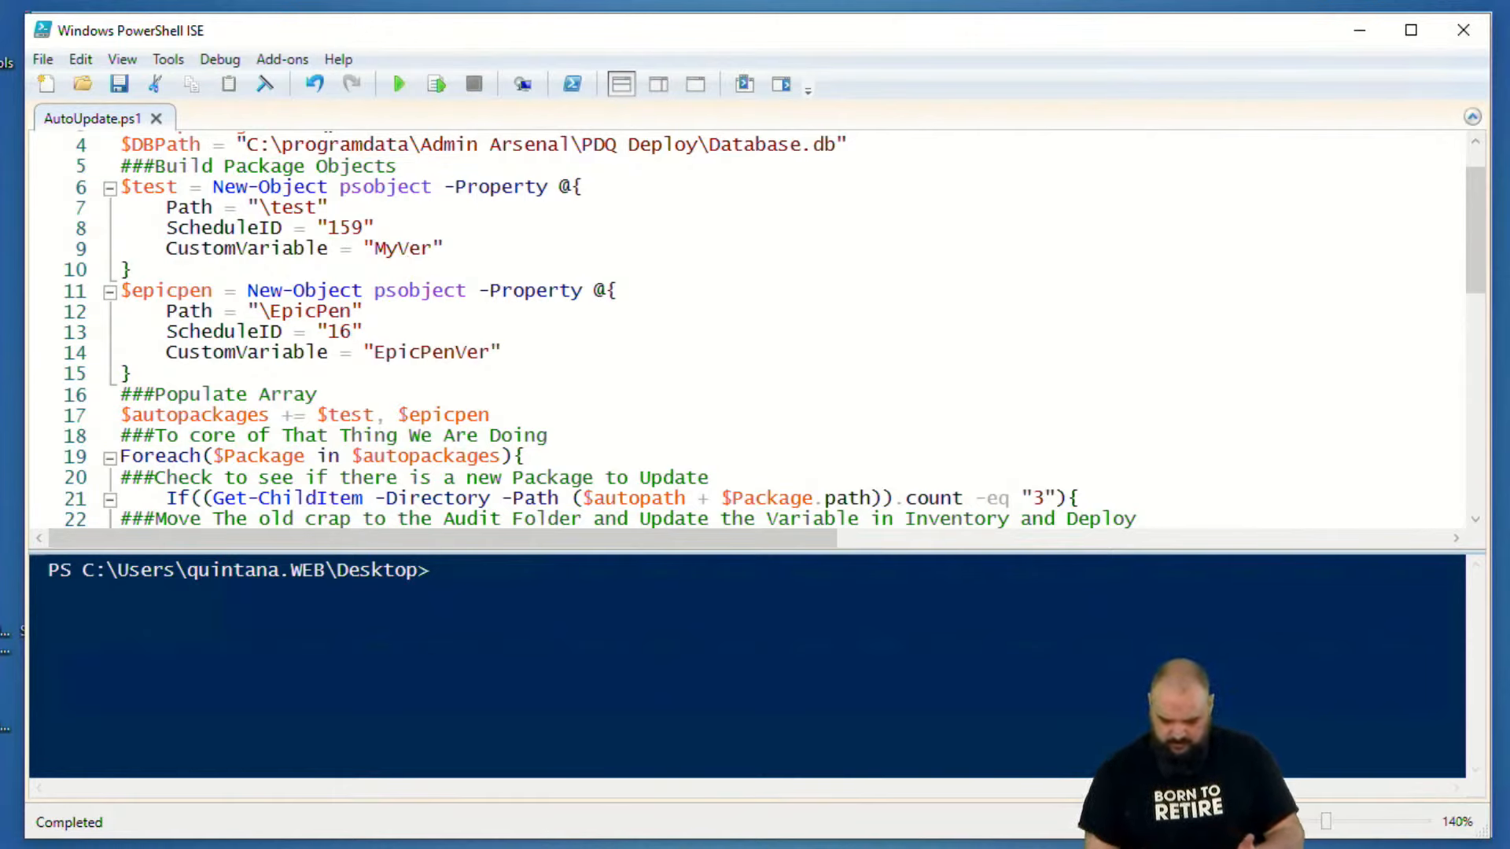
key("alt+Tab")
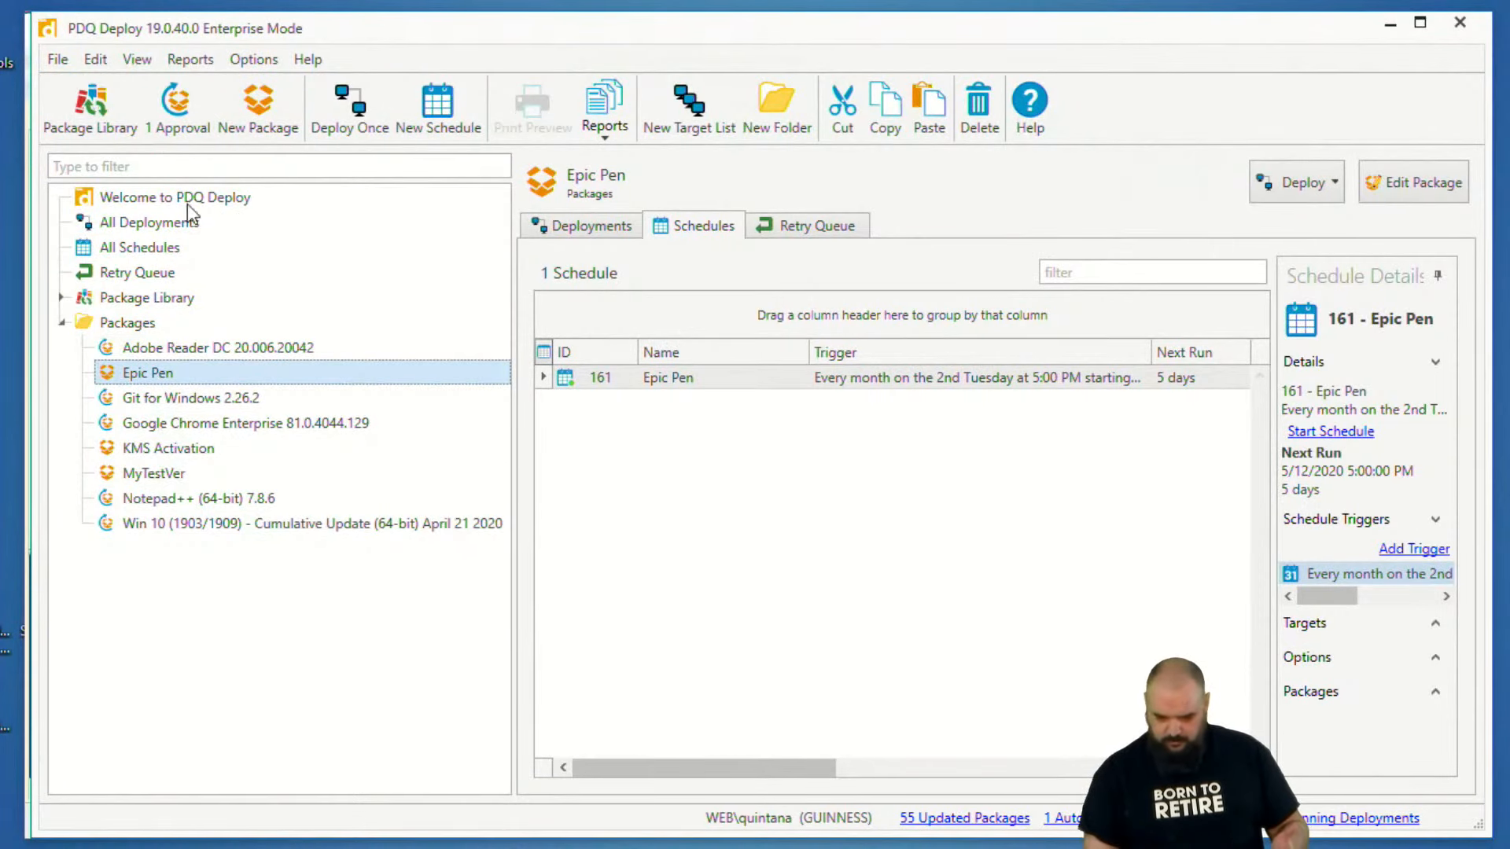
left_click(152, 256)
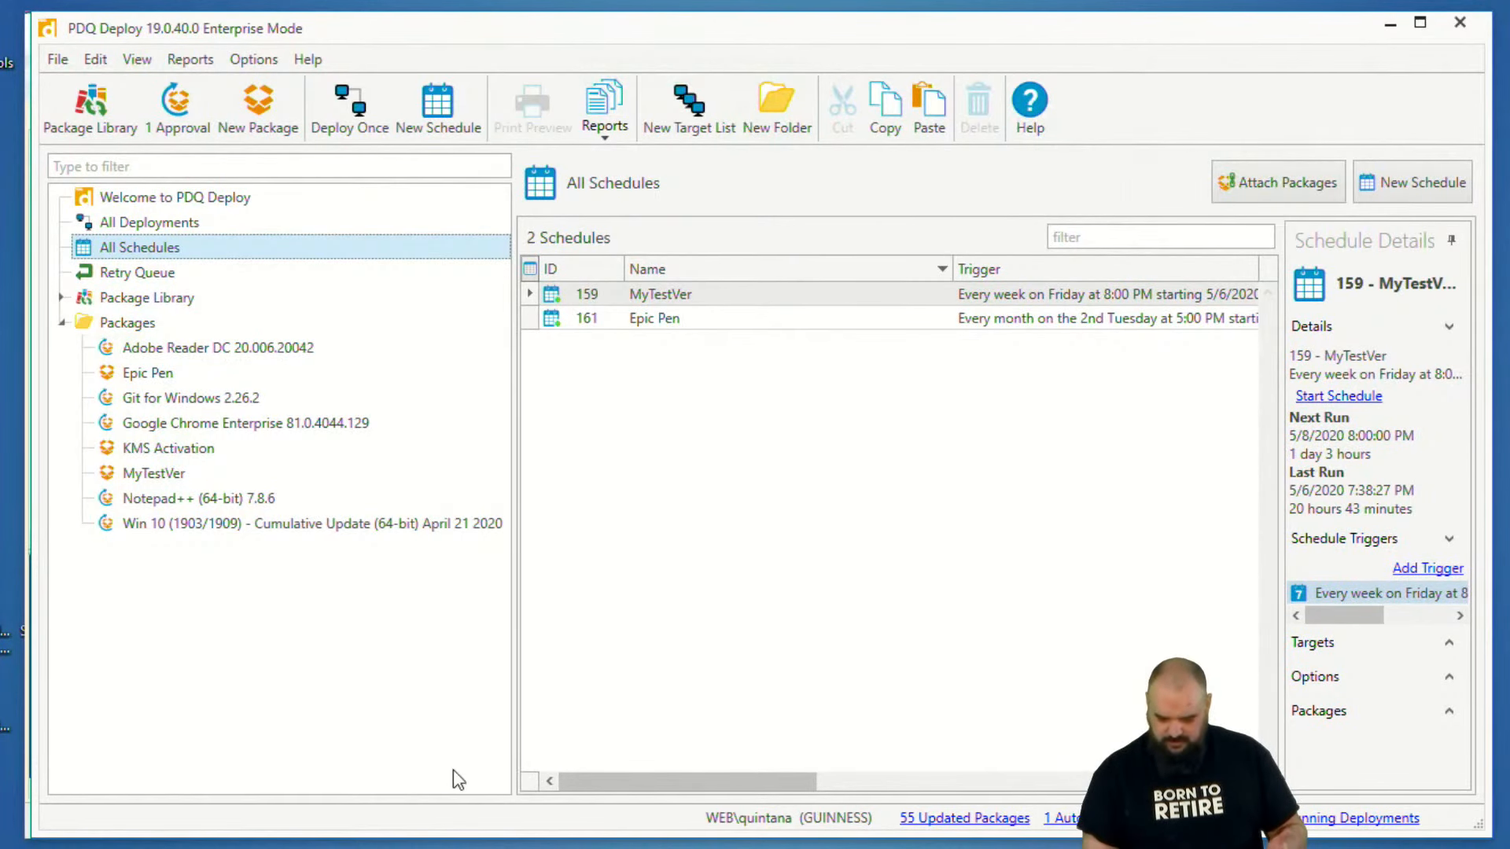
key("alt+Tab")
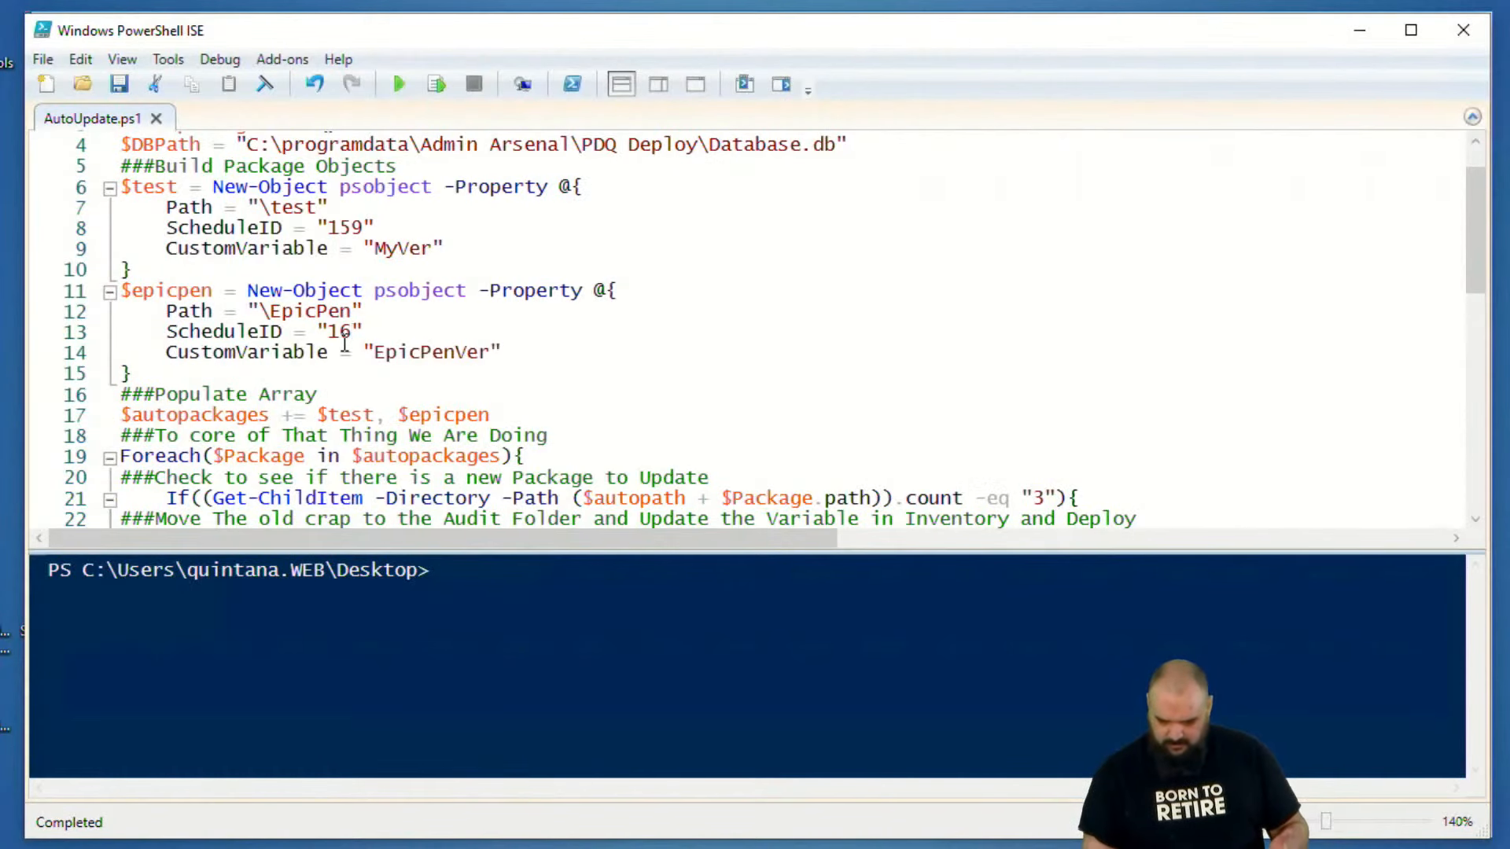
left_click(352, 333)
type("1")
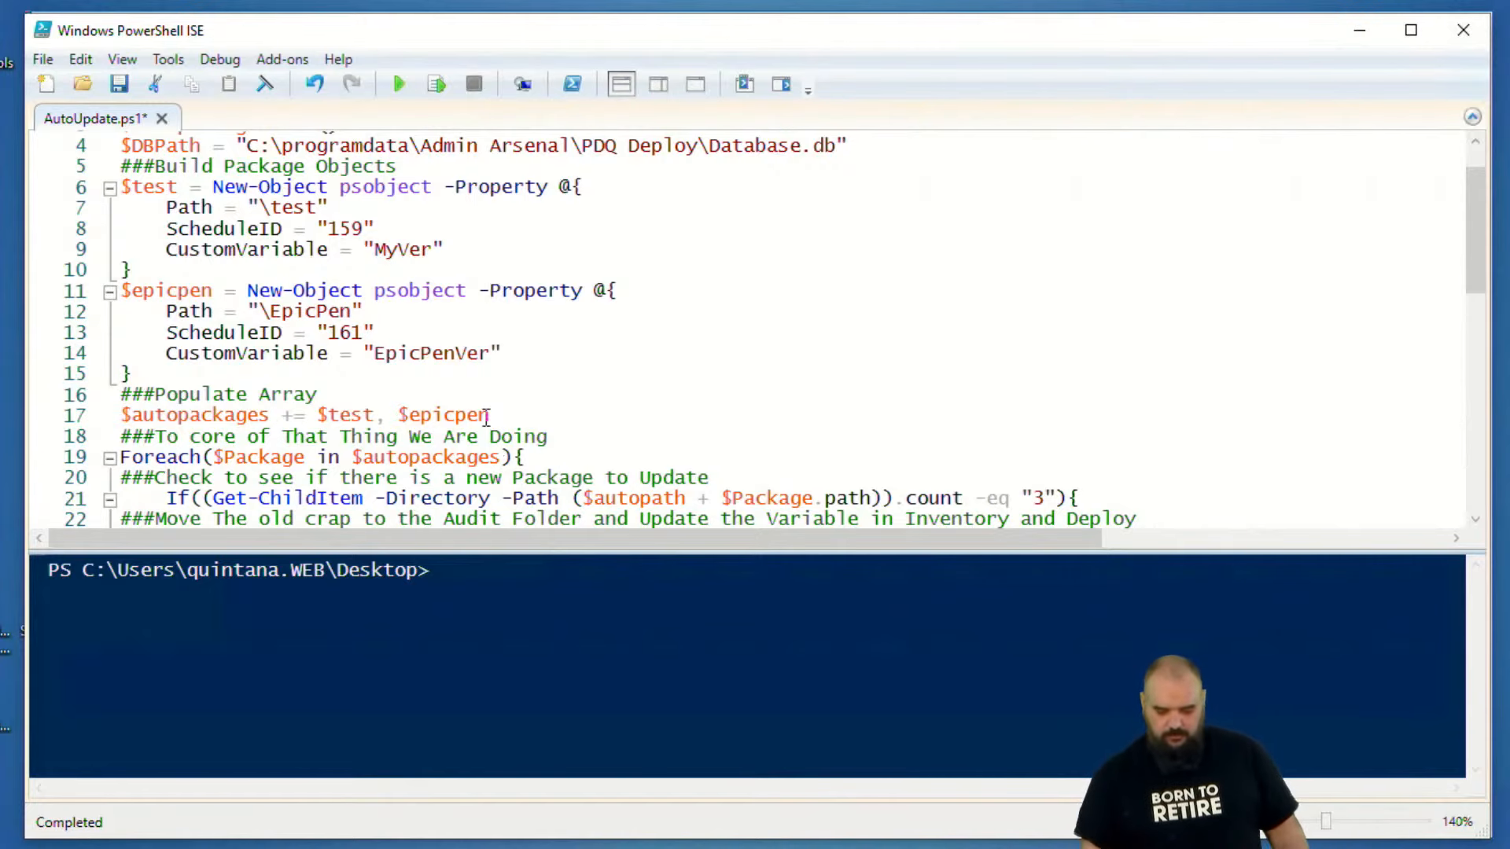
- Examine the script's Foreach loop, from the new-version check and archive Move-Item to the custom variable updates and schedule history deletion
scroll(448, 319, "down", 1)
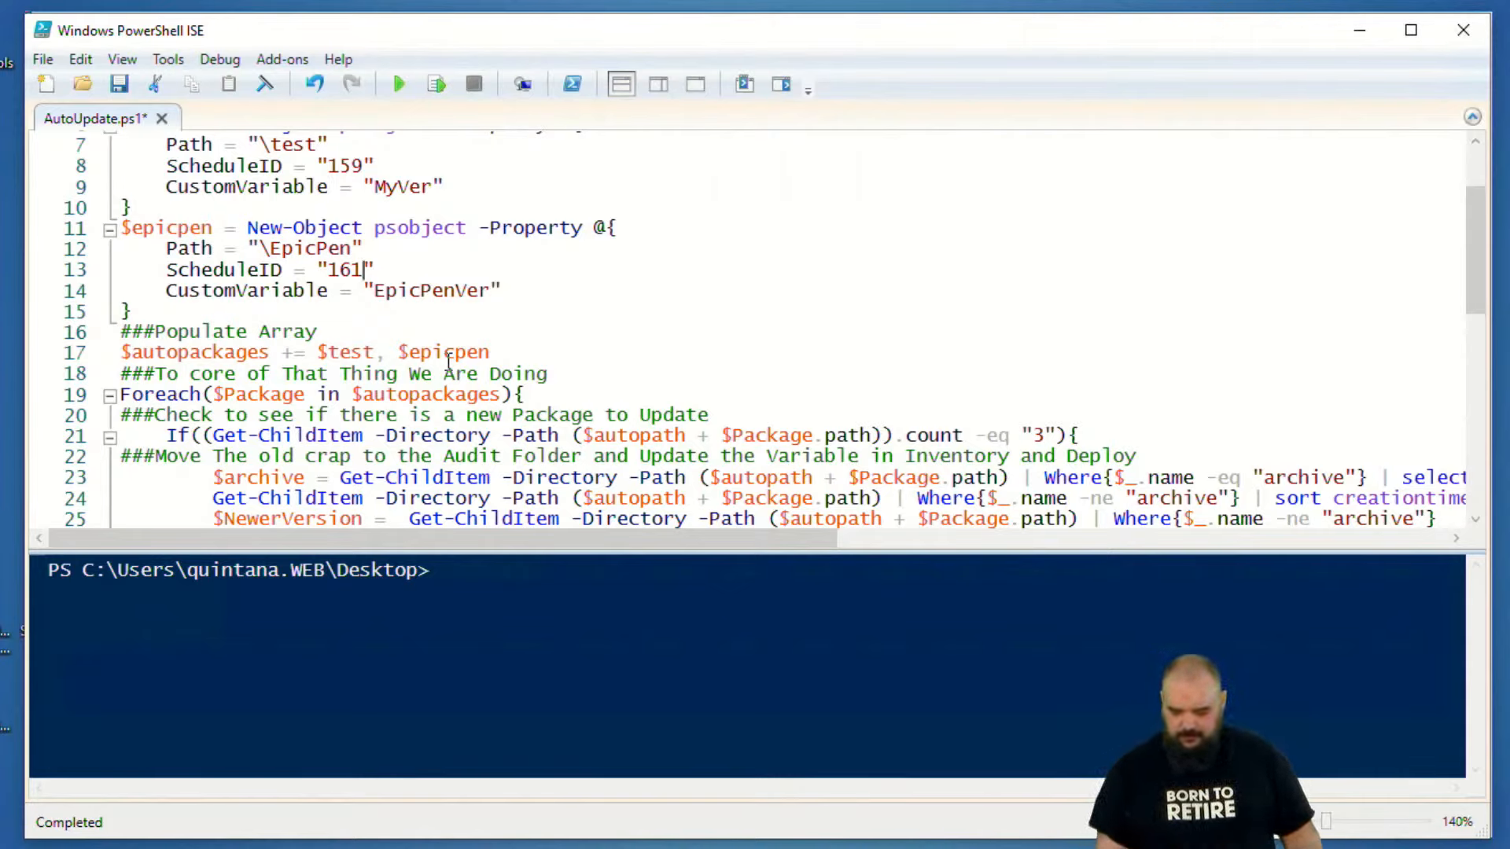
scroll(436, 340, "down", 3)
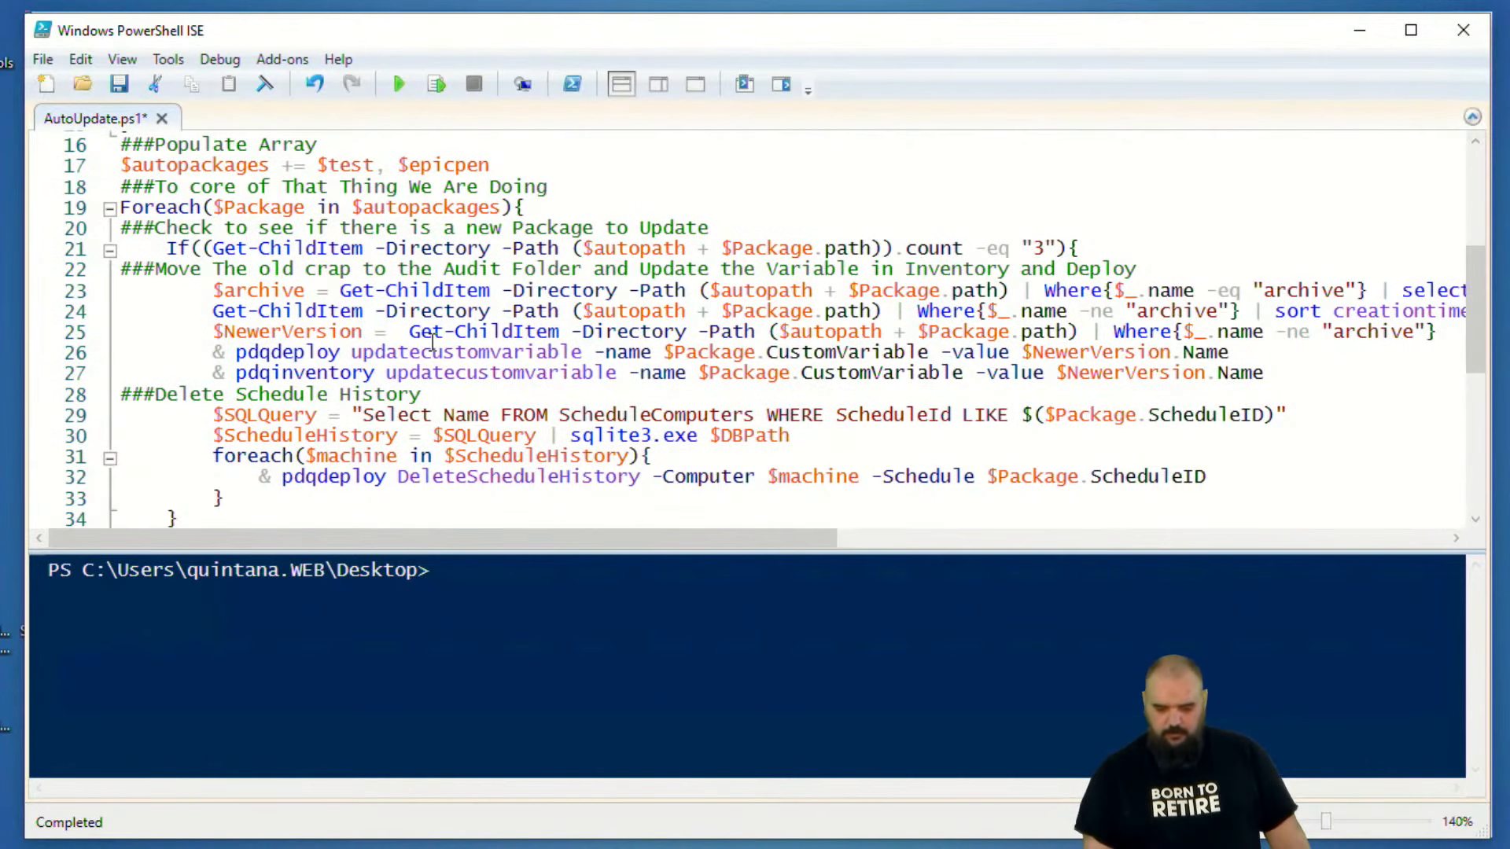
scroll(432, 340, "down", 1)
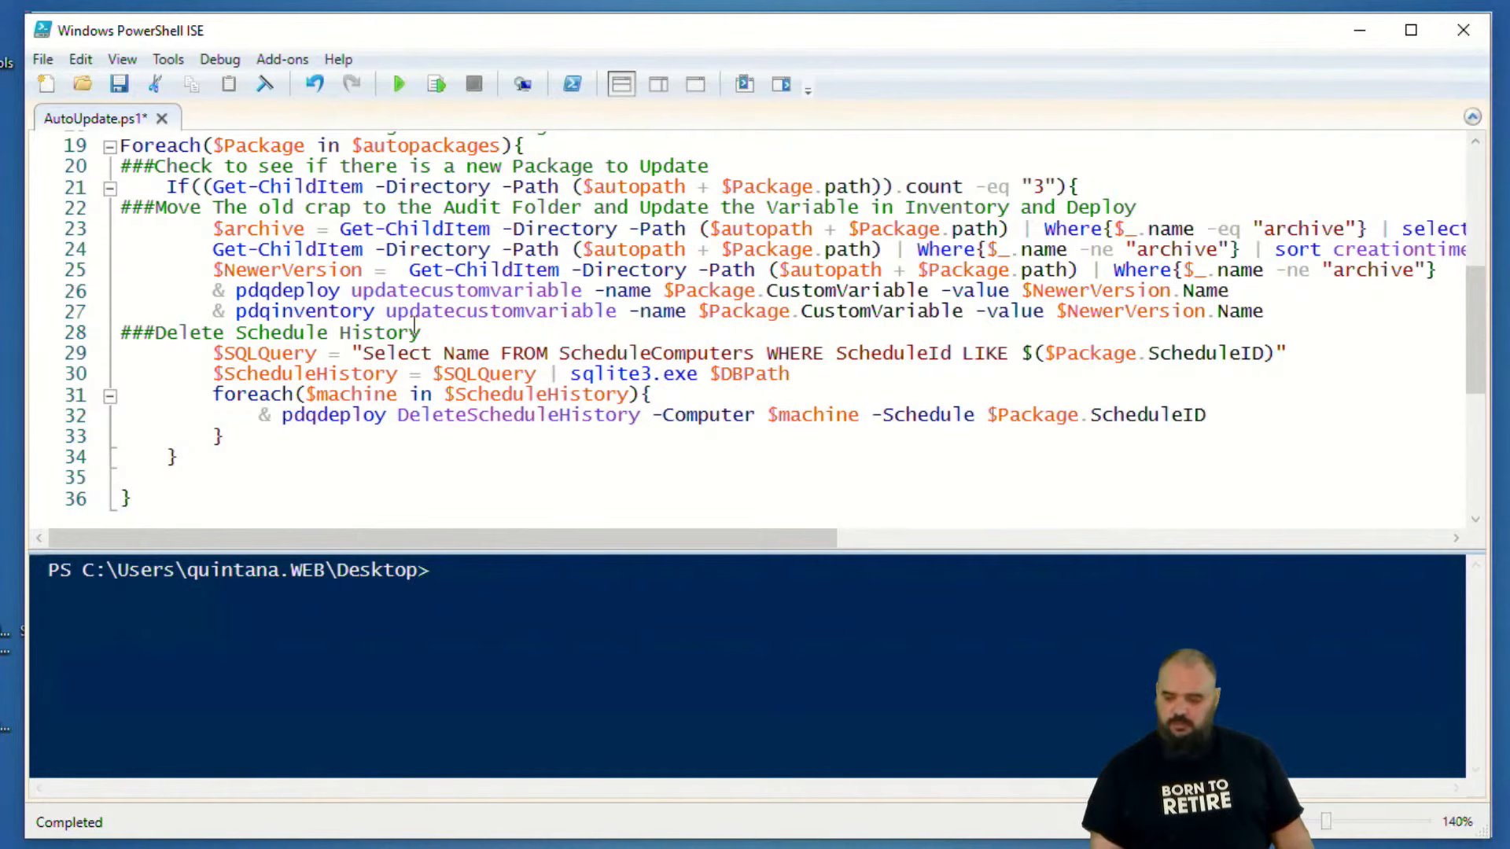
scroll(467, 262, "down", 1)
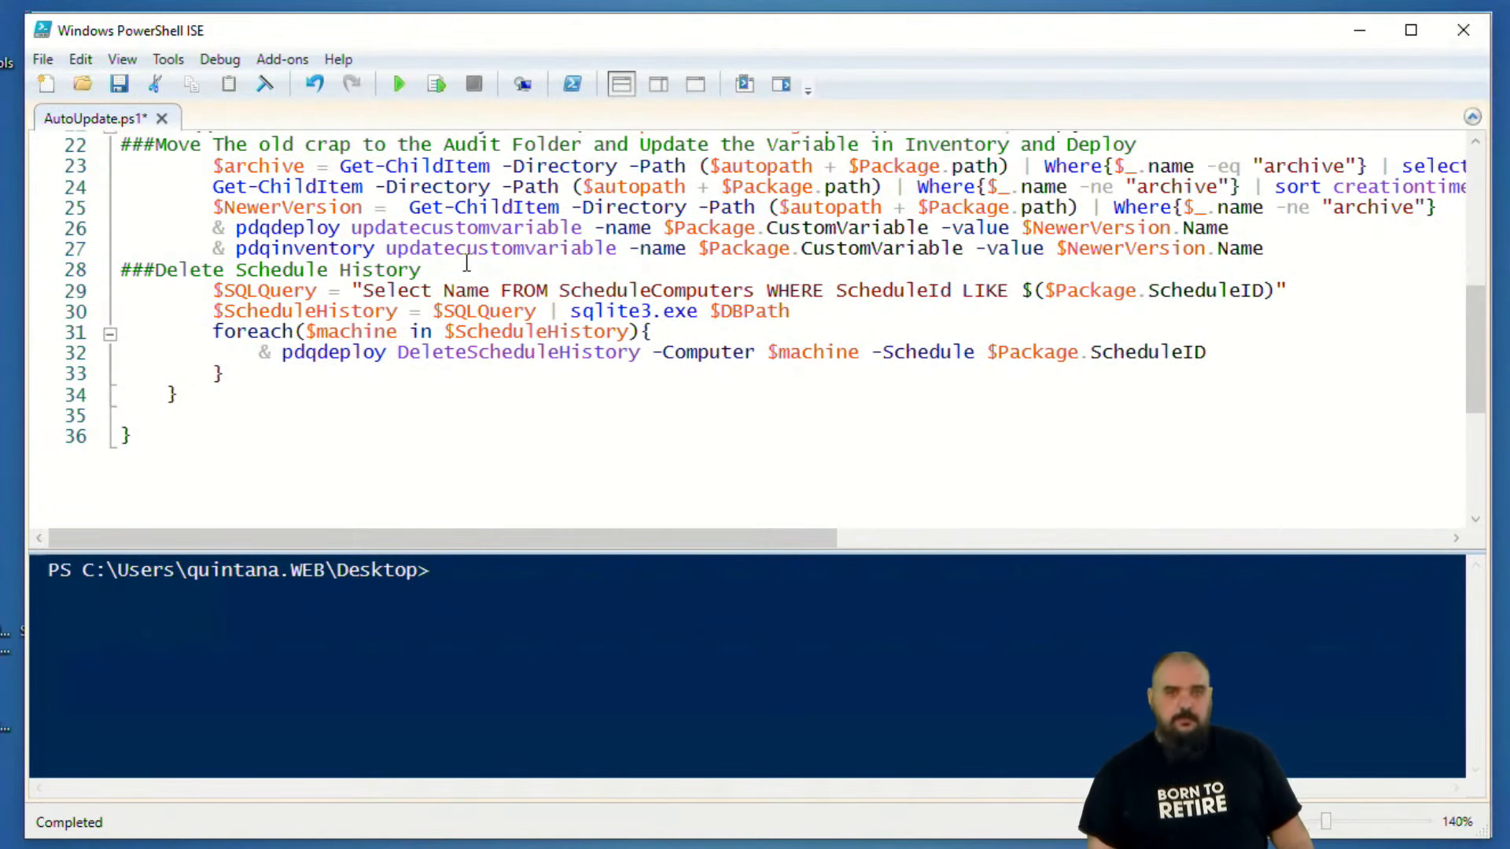
scroll(467, 261, "up", 1)
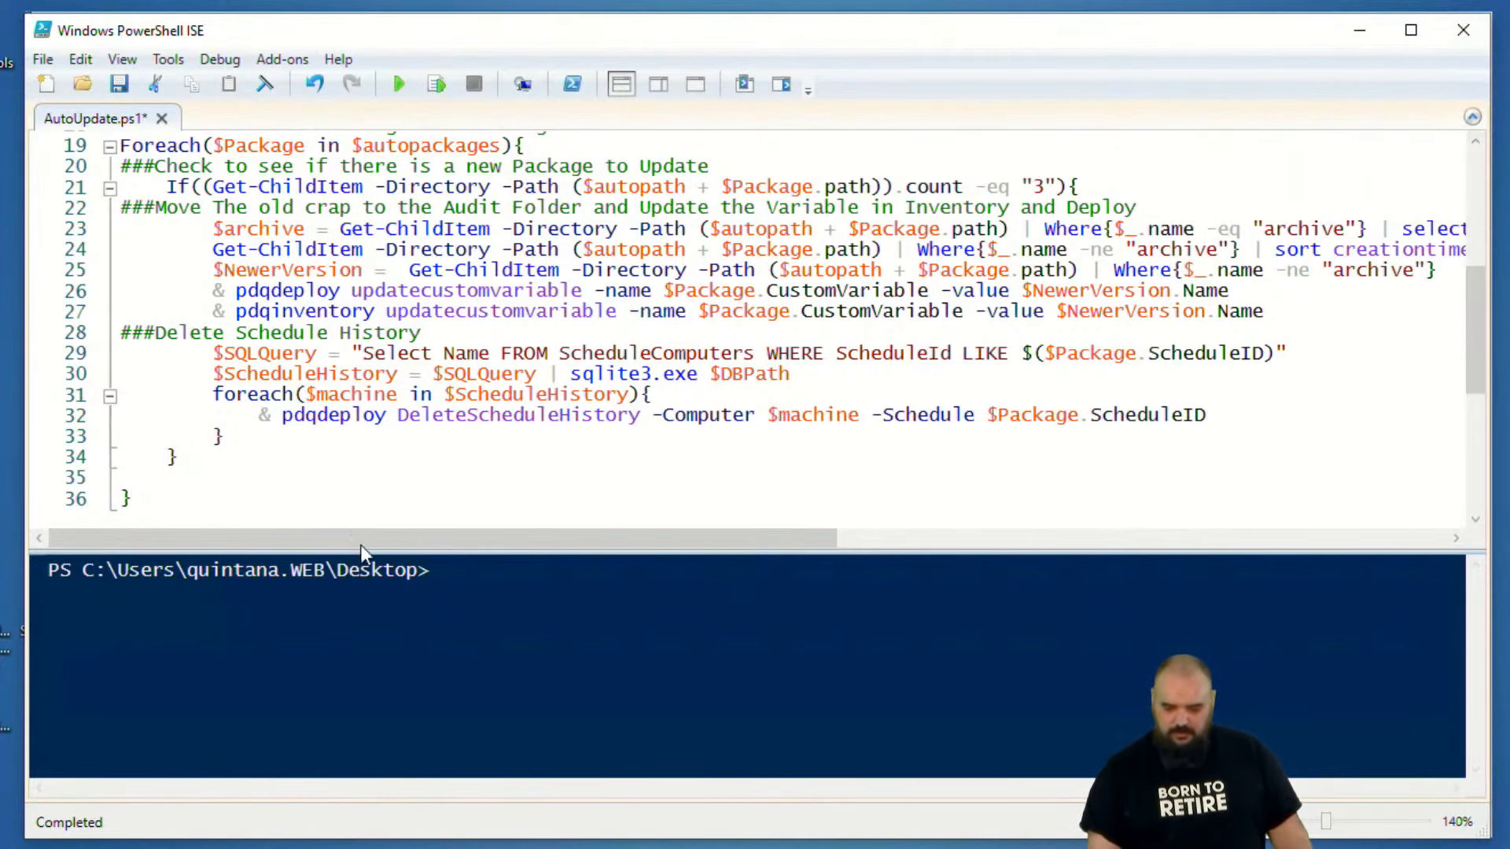
left_click_drag(411, 535, 479, 549)
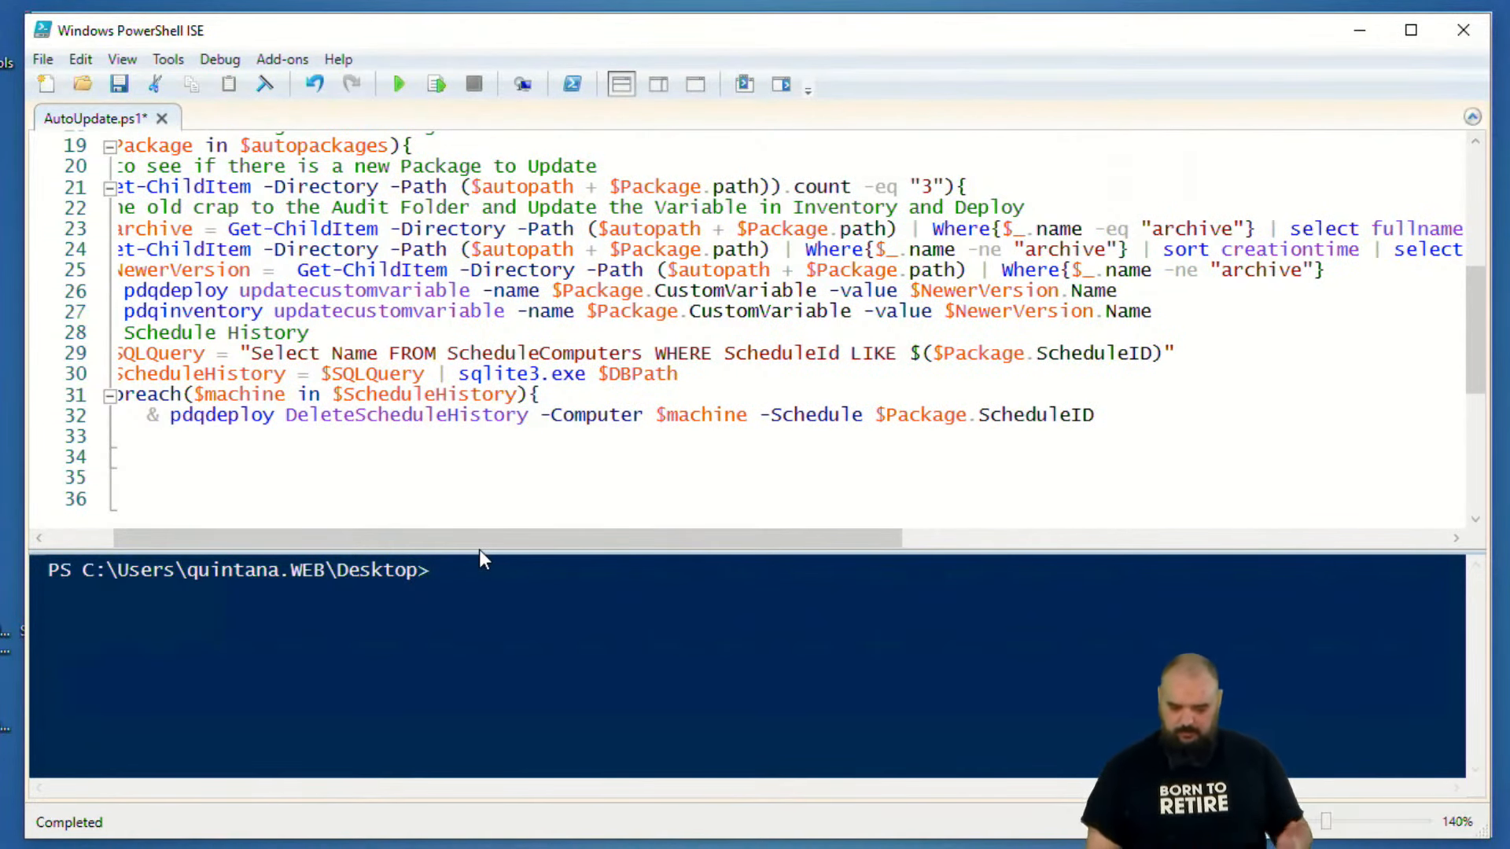
left_click_drag(475, 545, 439, 550)
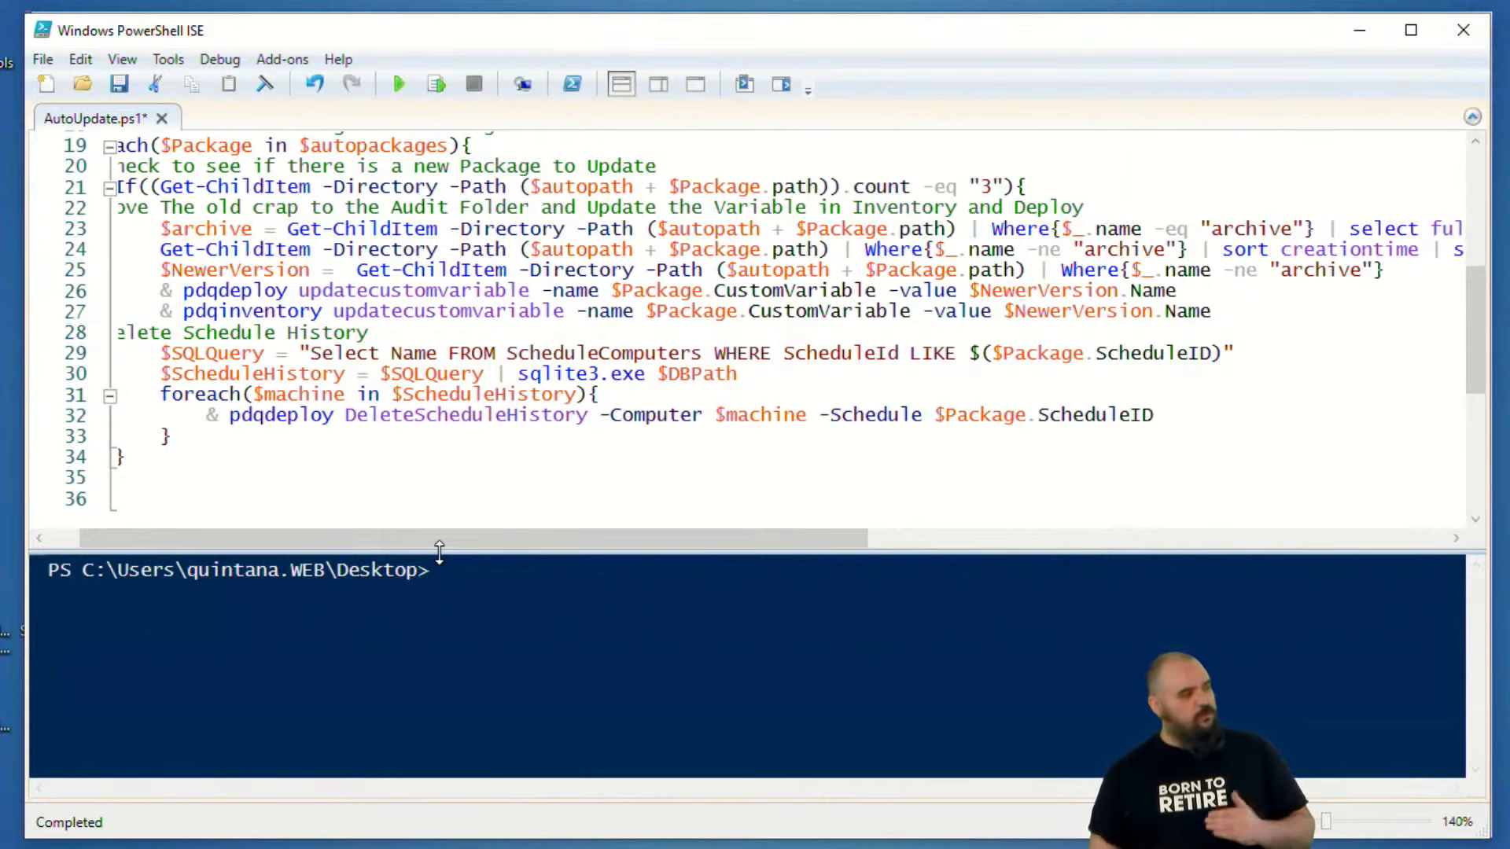
left_click_drag(822, 535, 1188, 545)
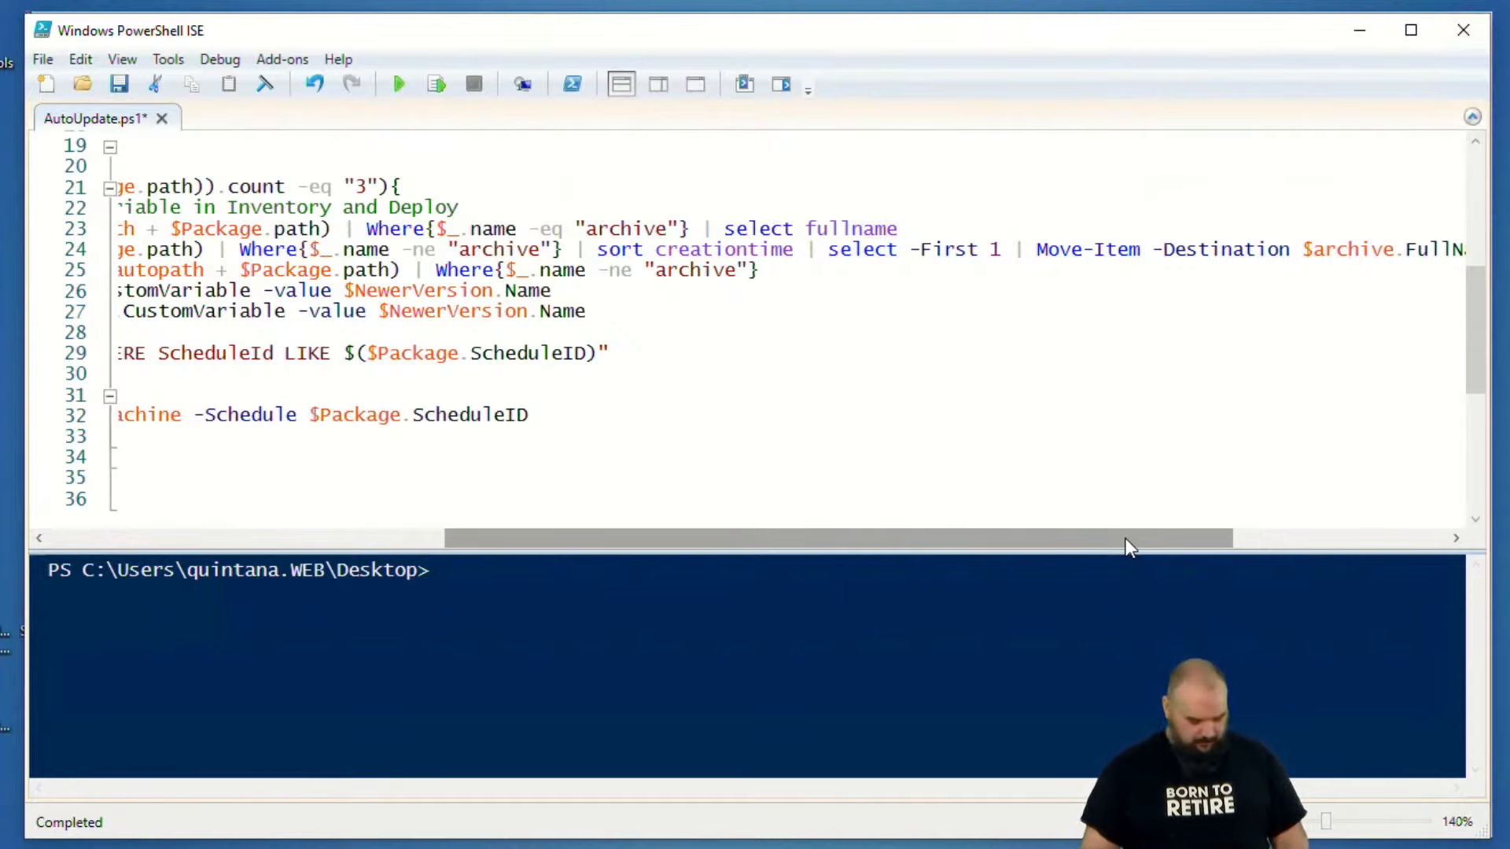
left_click_drag(1039, 279, 1214, 278)
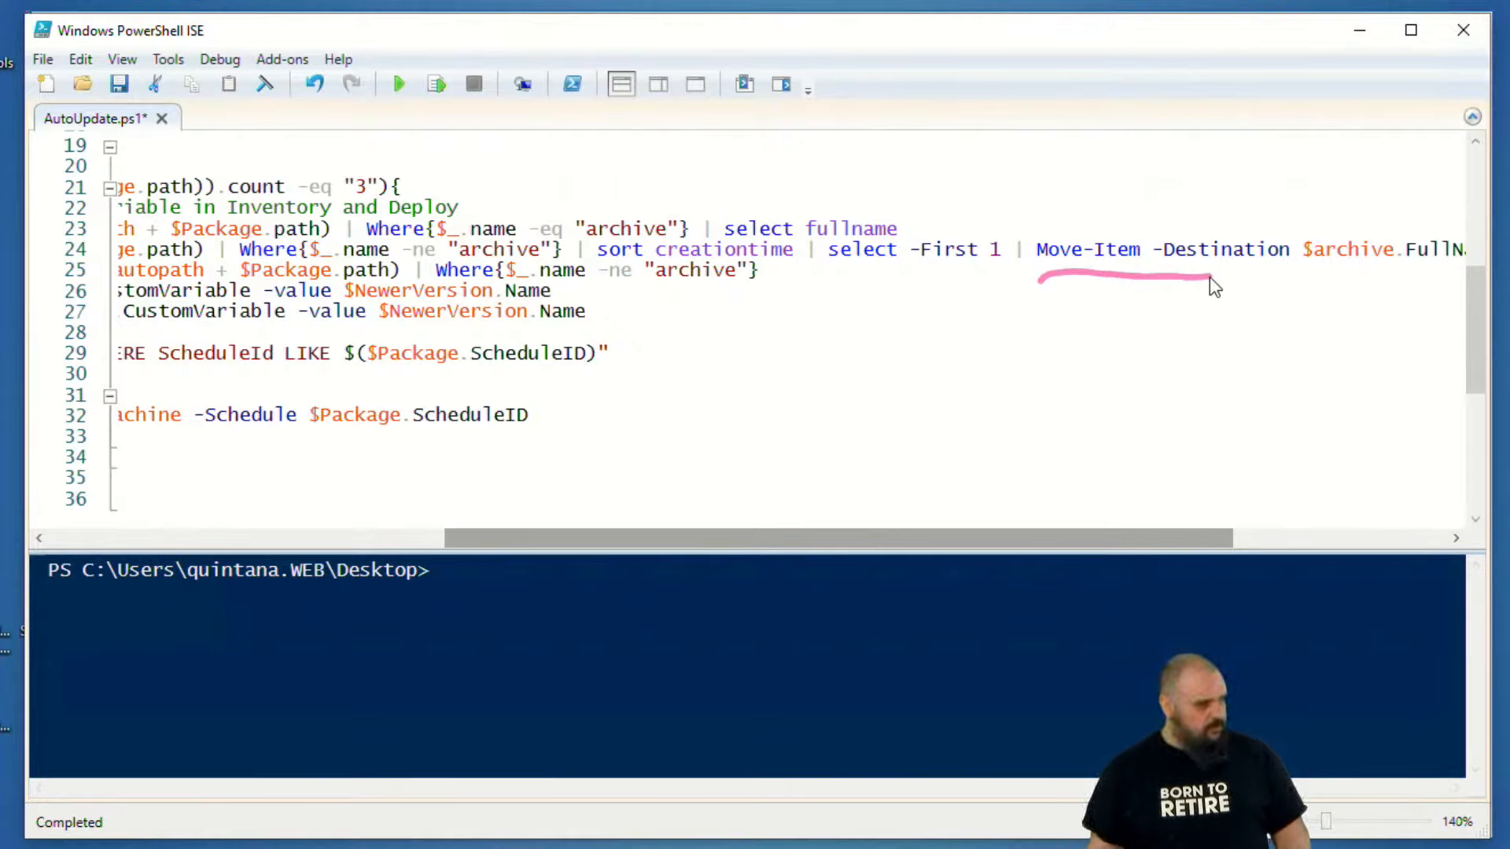
key("Escape")
left_click_drag(1020, 535, 1019, 535)
left_click_drag(472, 537, 48, 528)
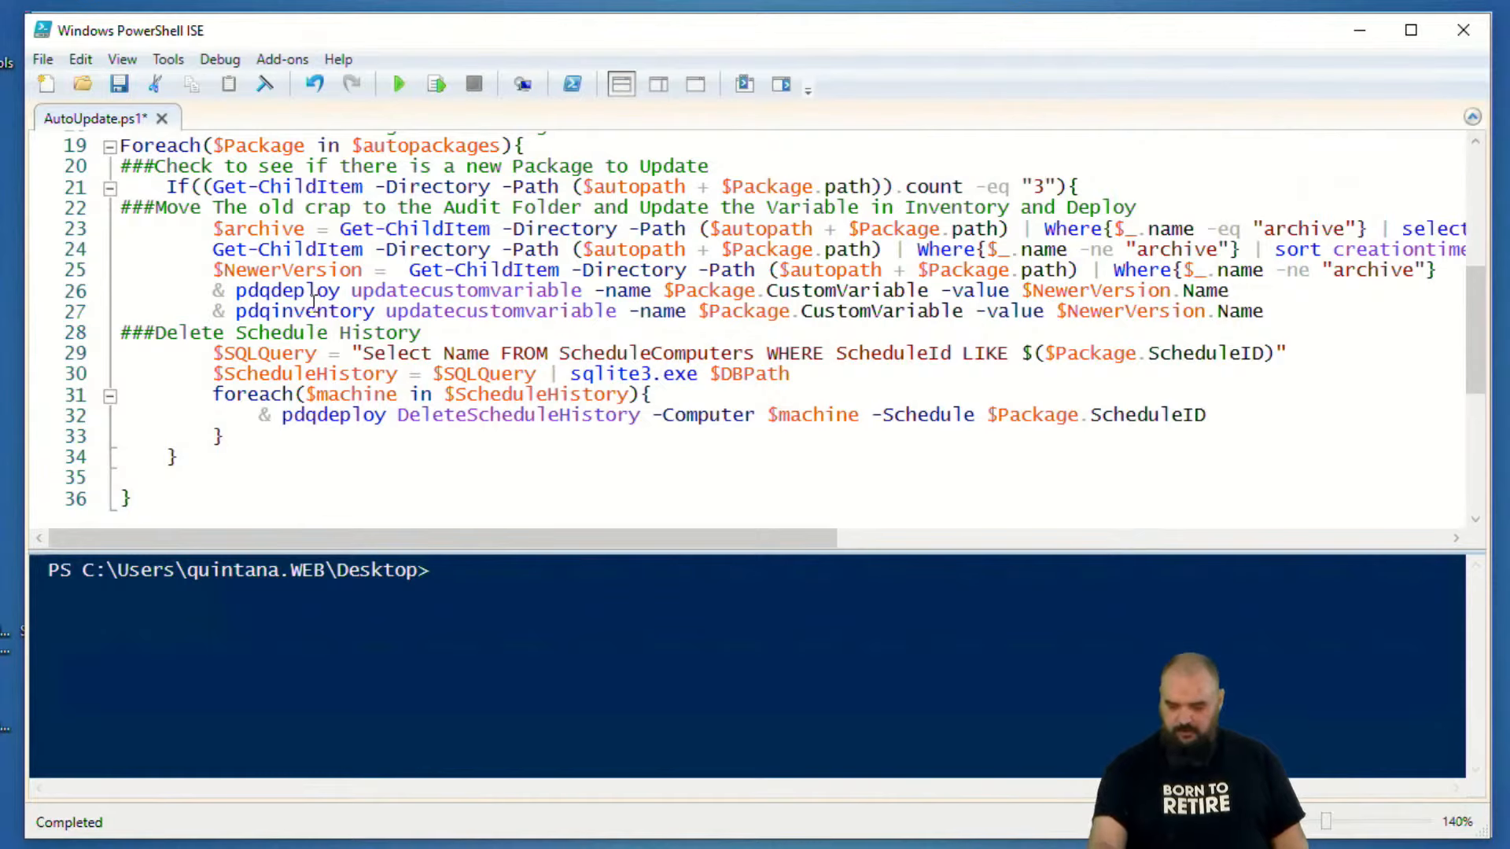
left_click_drag(346, 316, 560, 308)
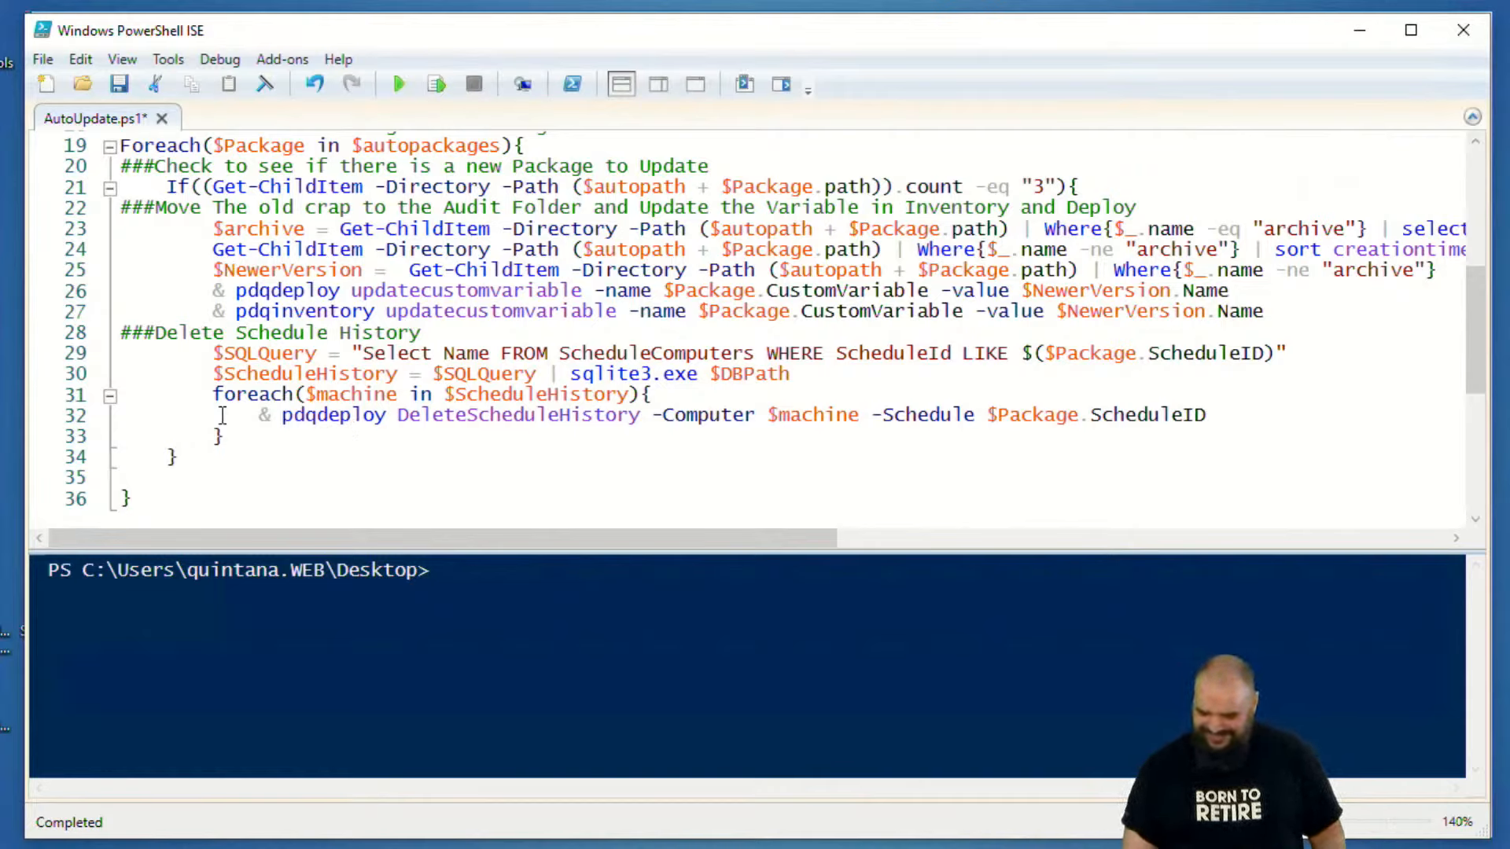
- Switch to PDQ Deploy and examine the target history of the MyTestVer schedule
key("alt+Tab")
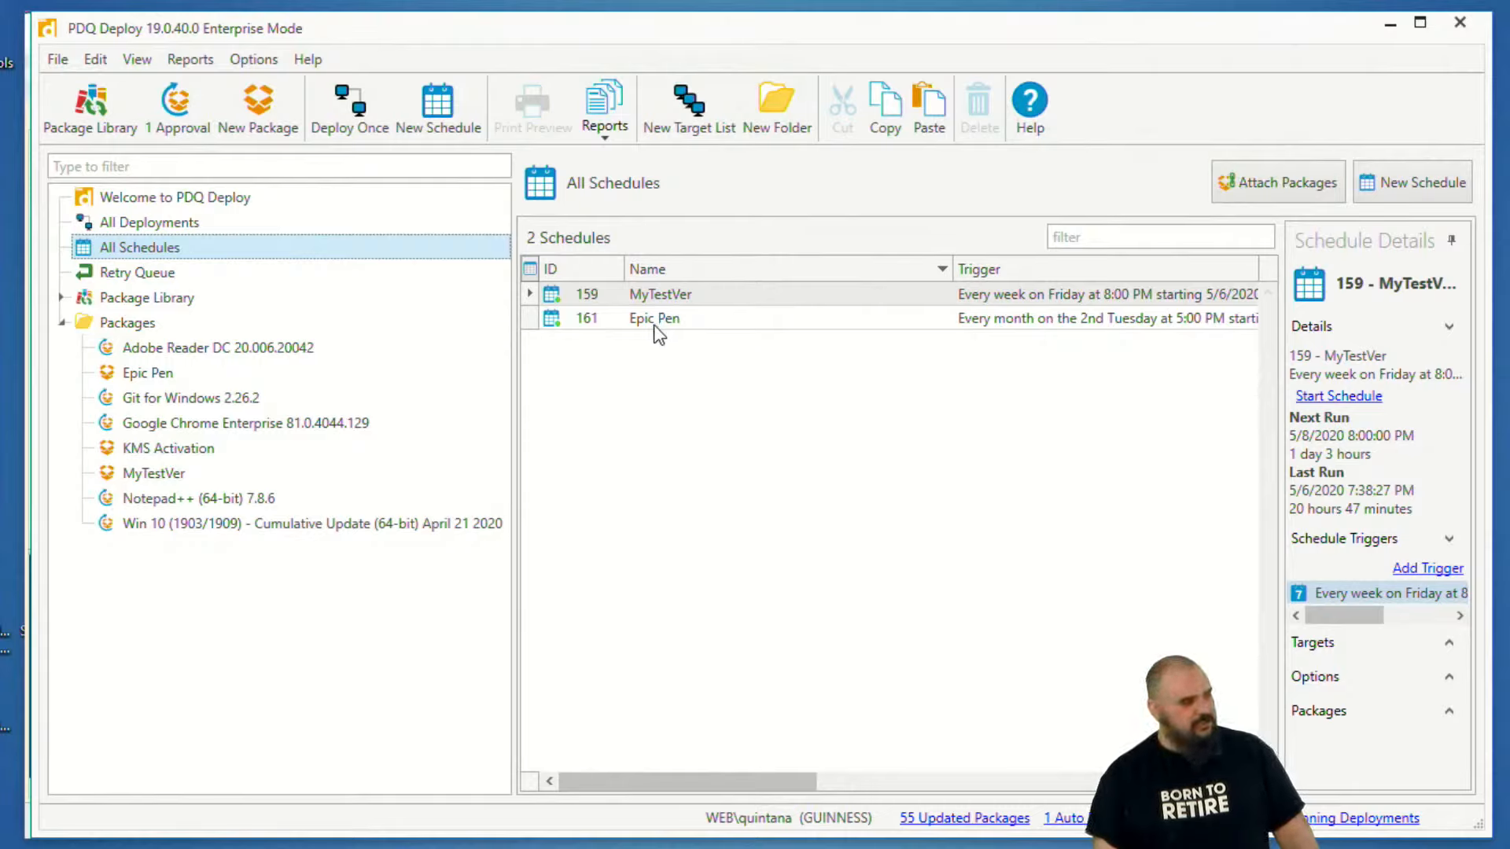
double_click(661, 295)
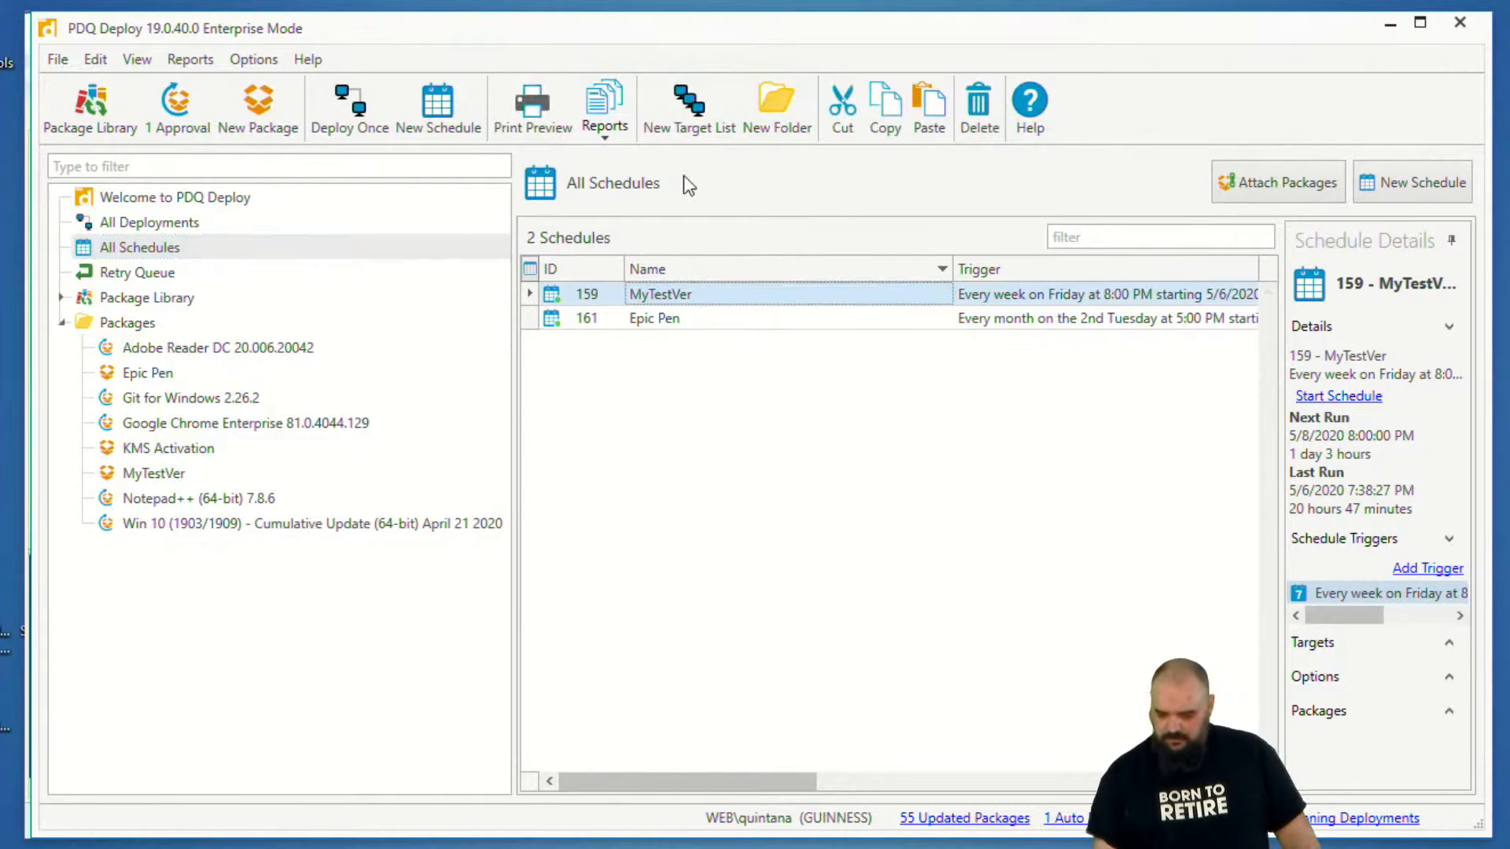
left_click_drag(748, 123, 1341, 0)
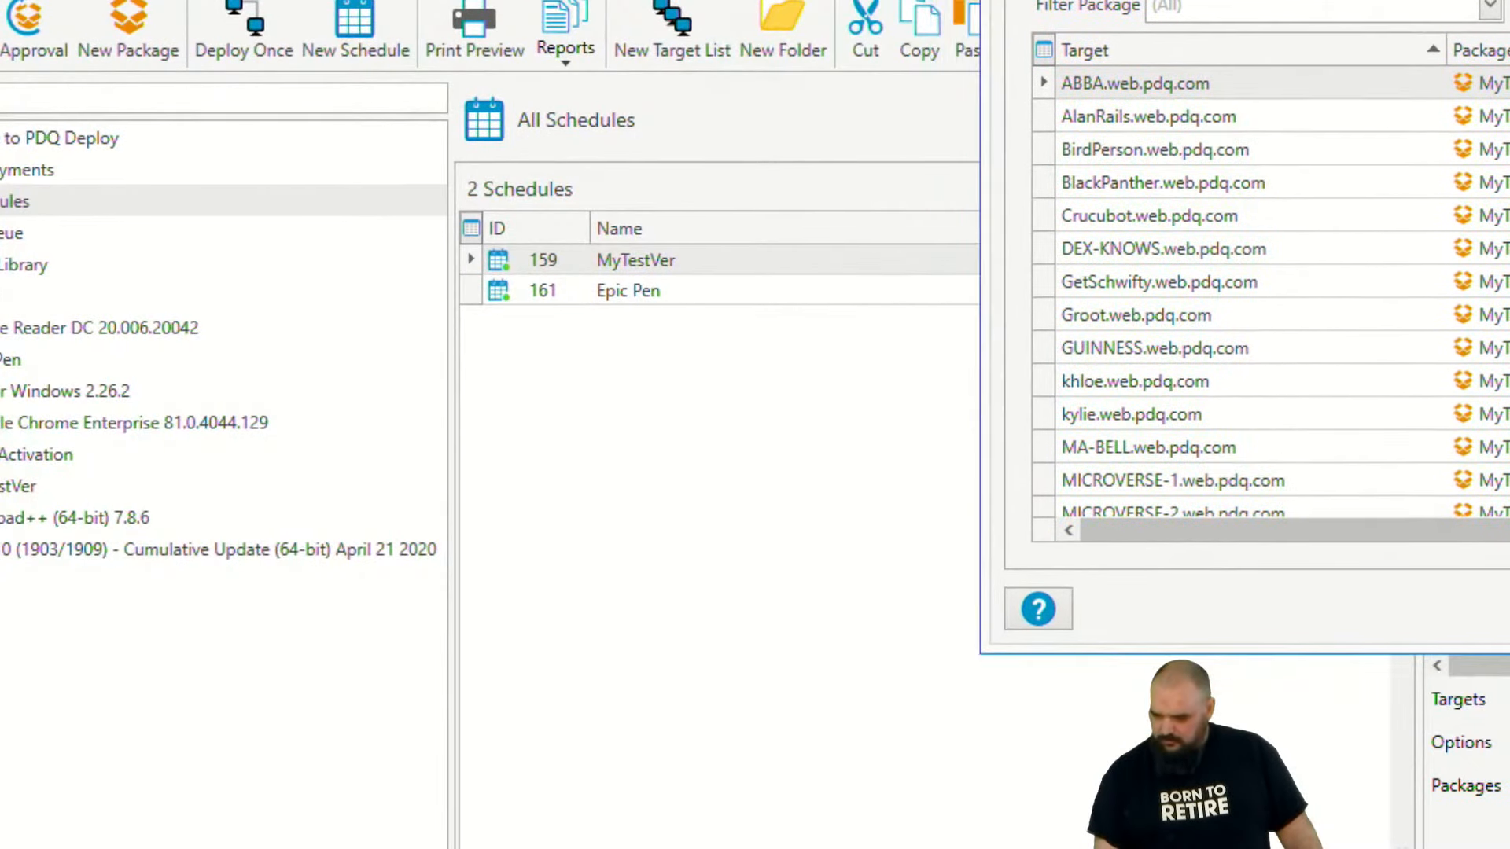
left_click_drag(1245, 0, 182, 0)
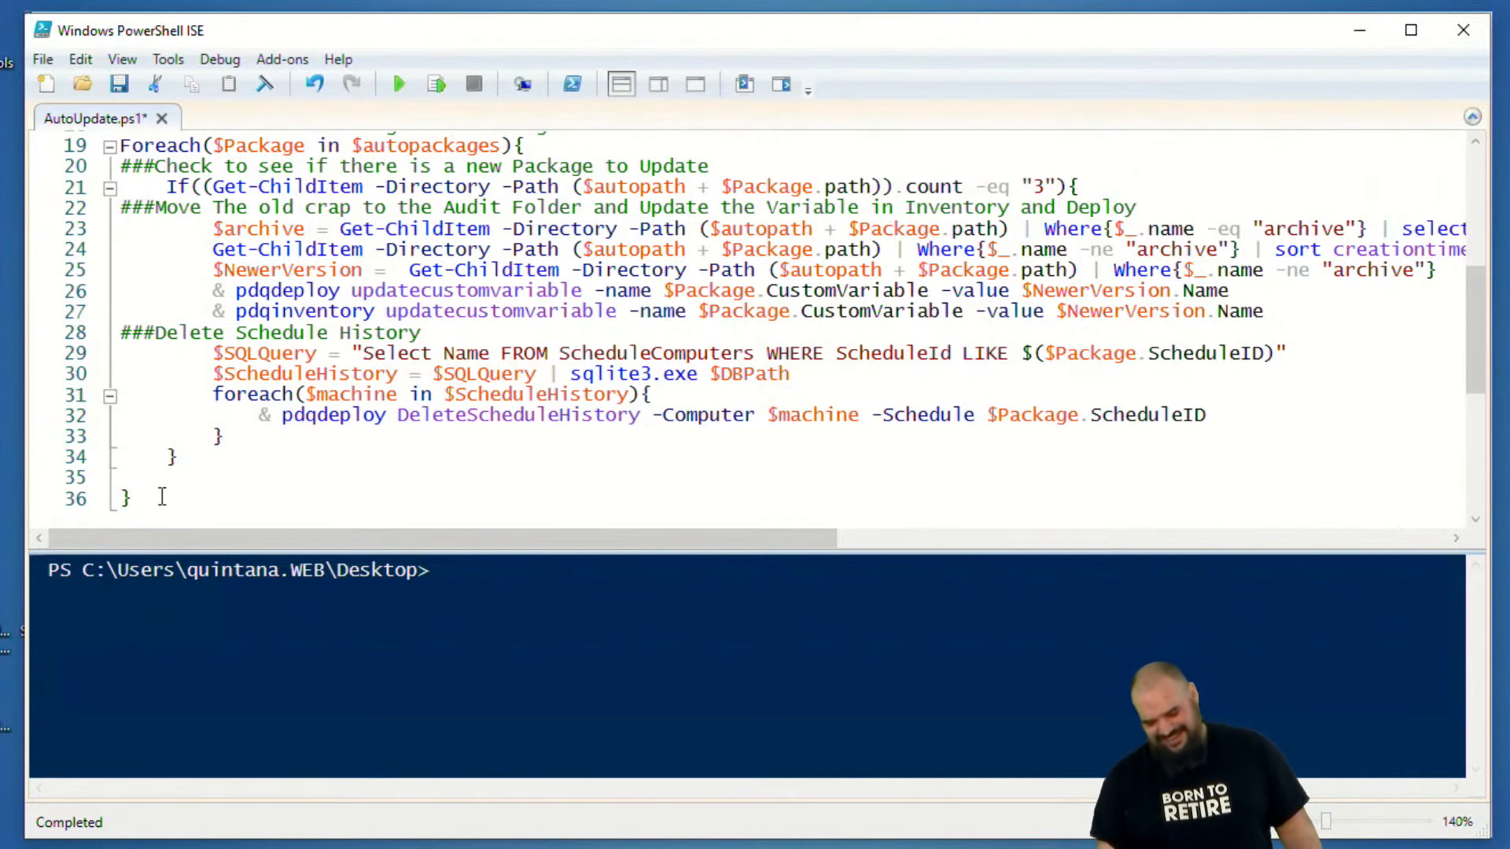
- Select all the code in AutoUpdate.ps1 in PowerShell ISE and run the selection
scroll(165, 464, "up", 5)
scroll(192, 393, "down", 10)
scroll(192, 441, "up", 3)
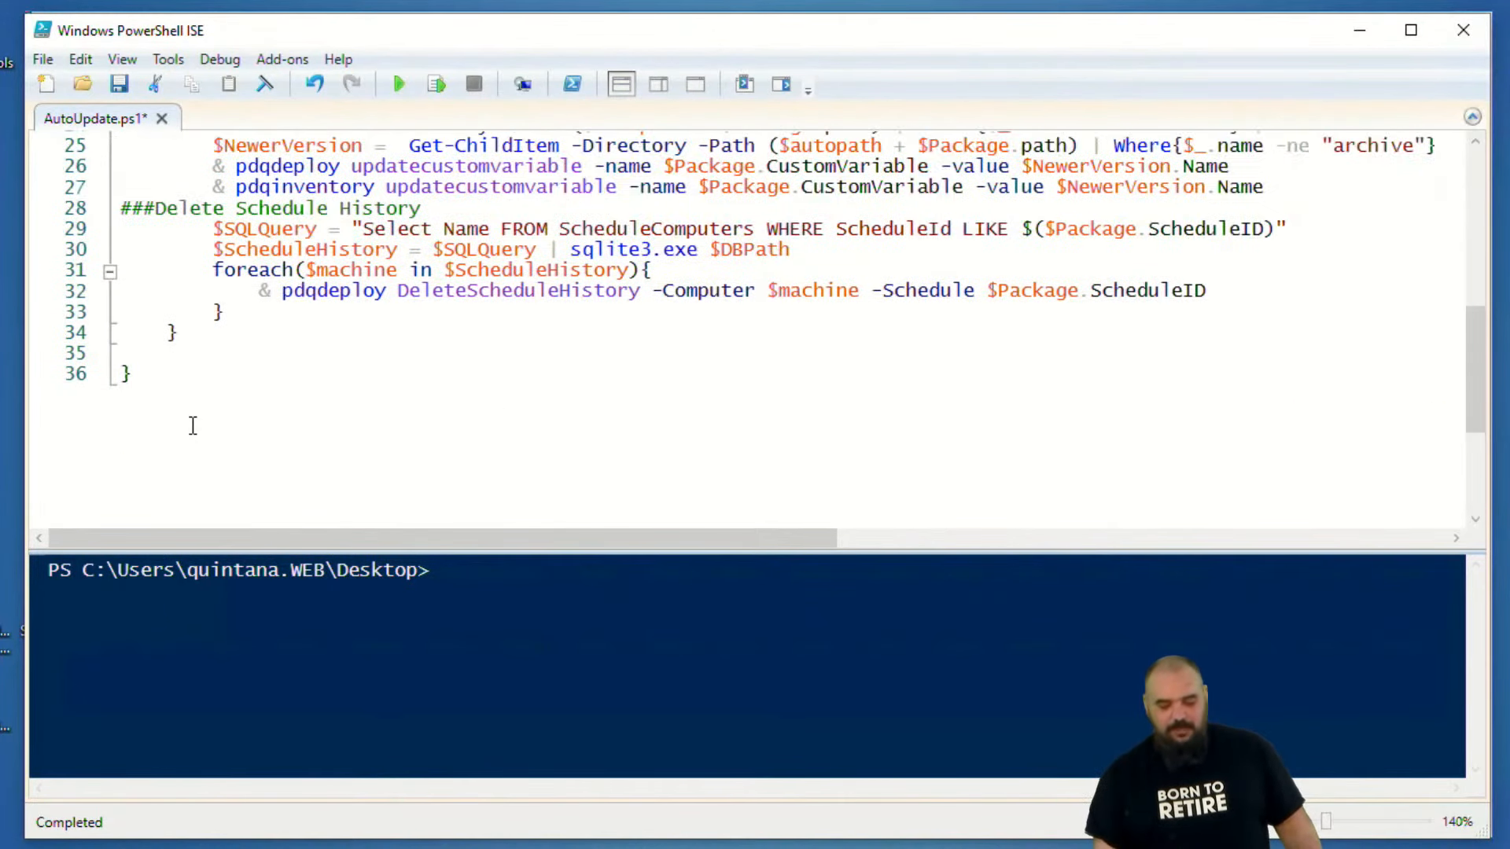
scroll(192, 422, "up", 1)
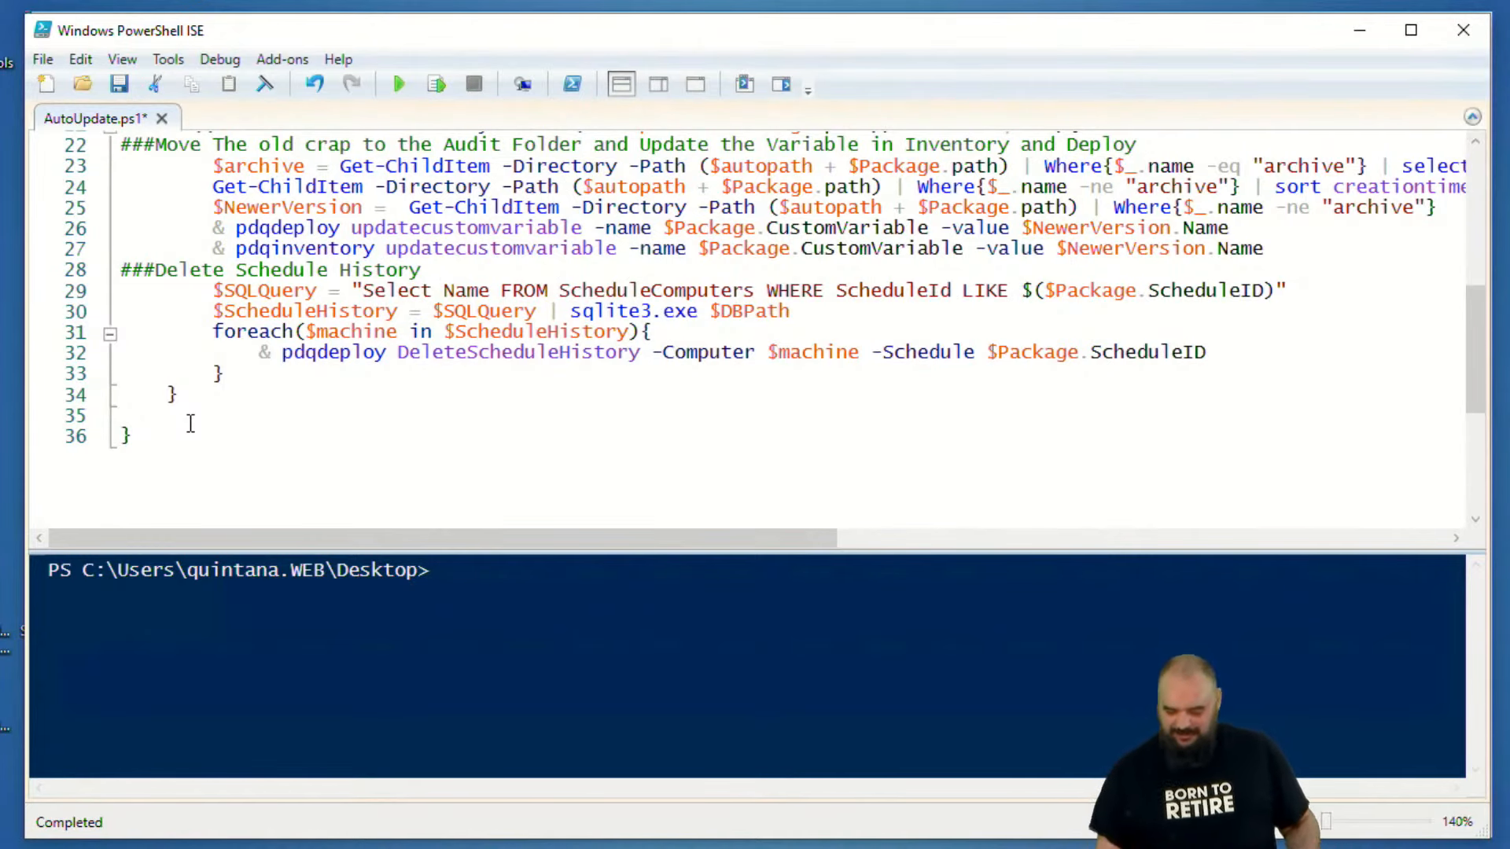
left_click_drag(229, 438, 39, 86)
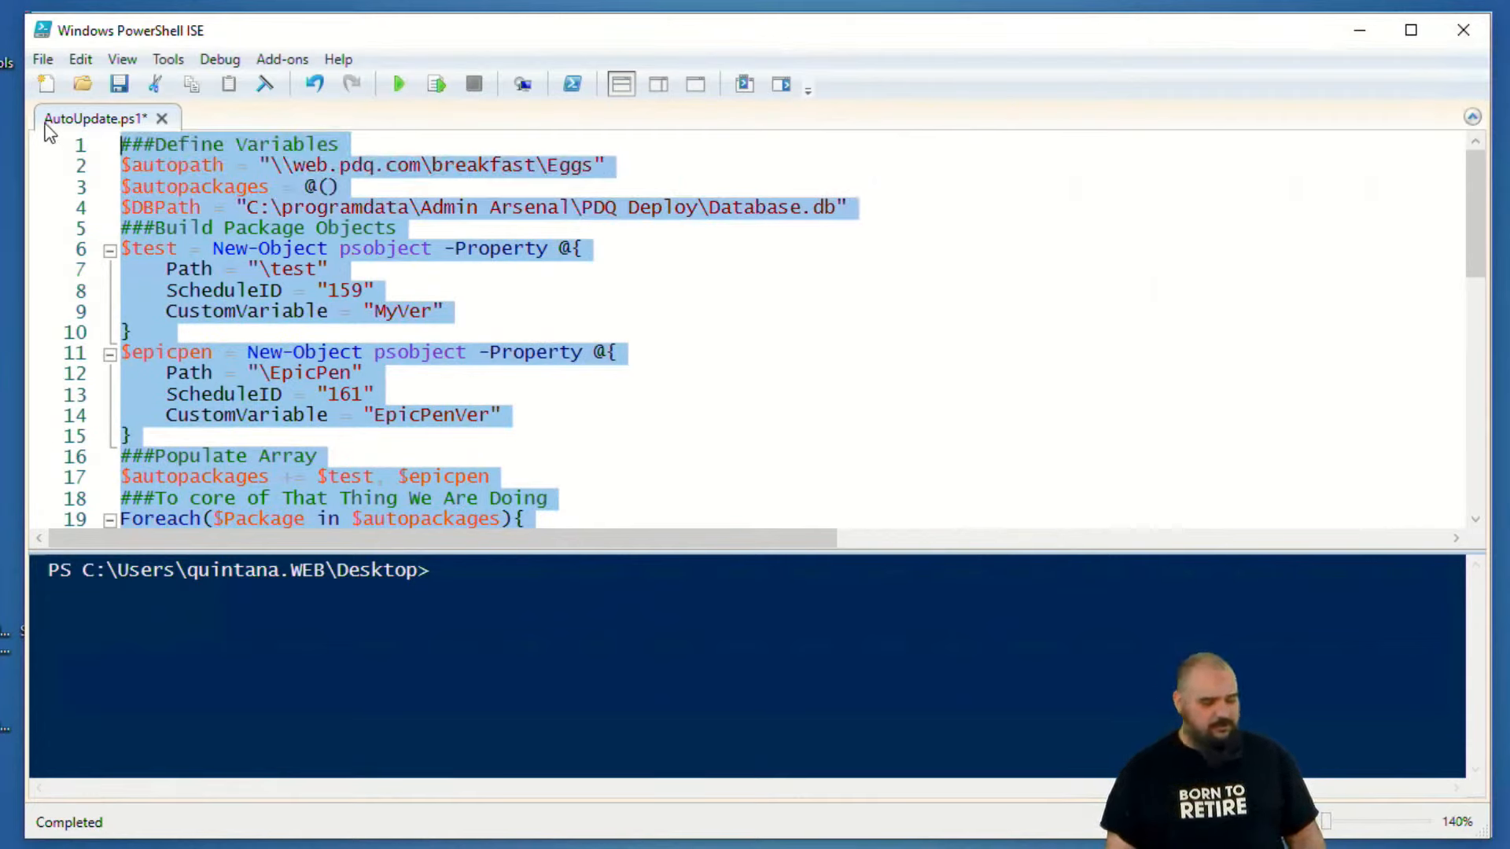
left_click(434, 88)
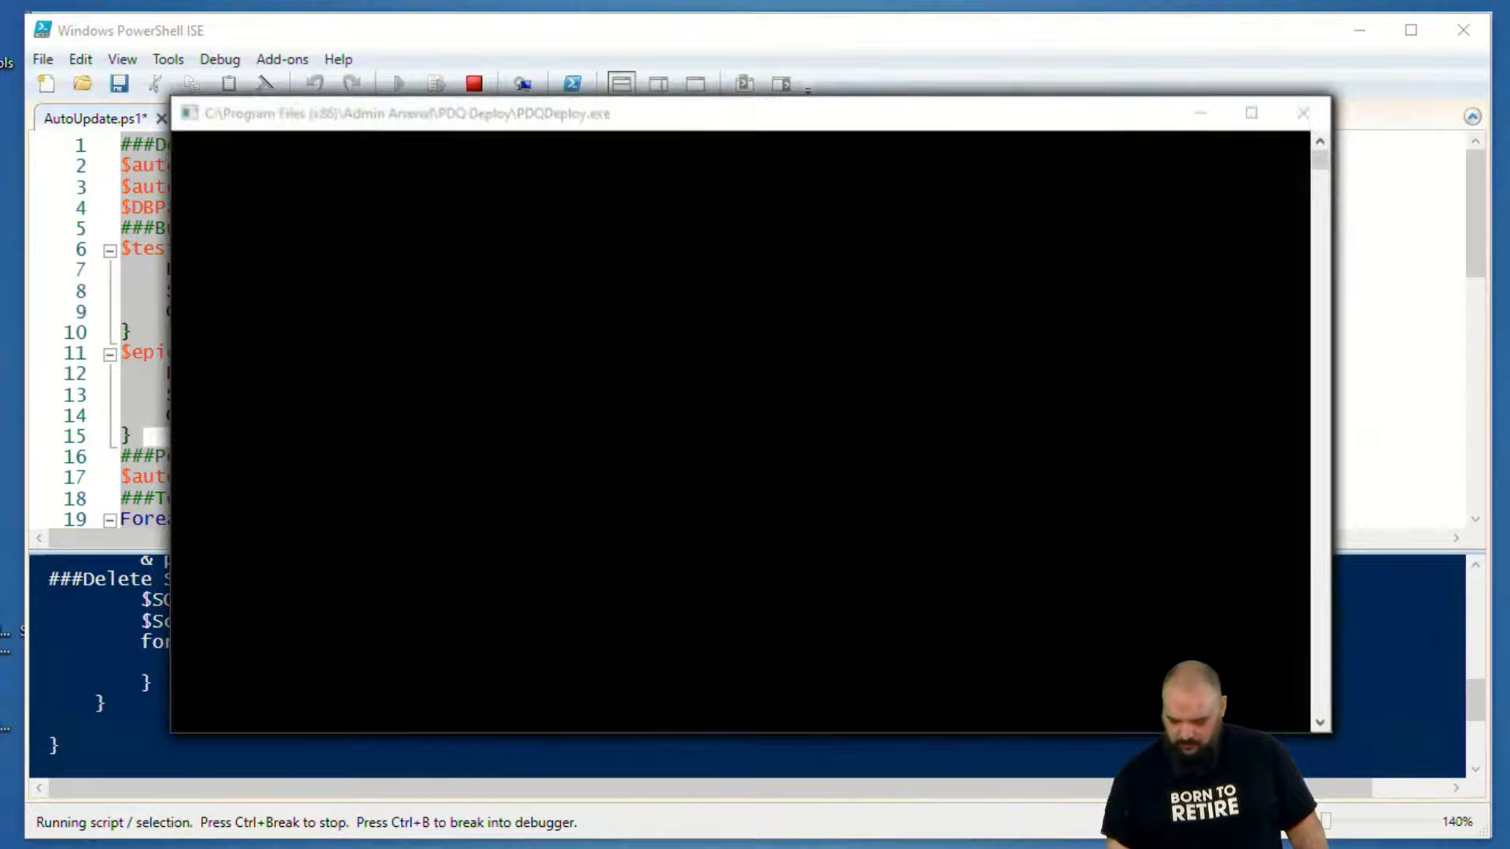
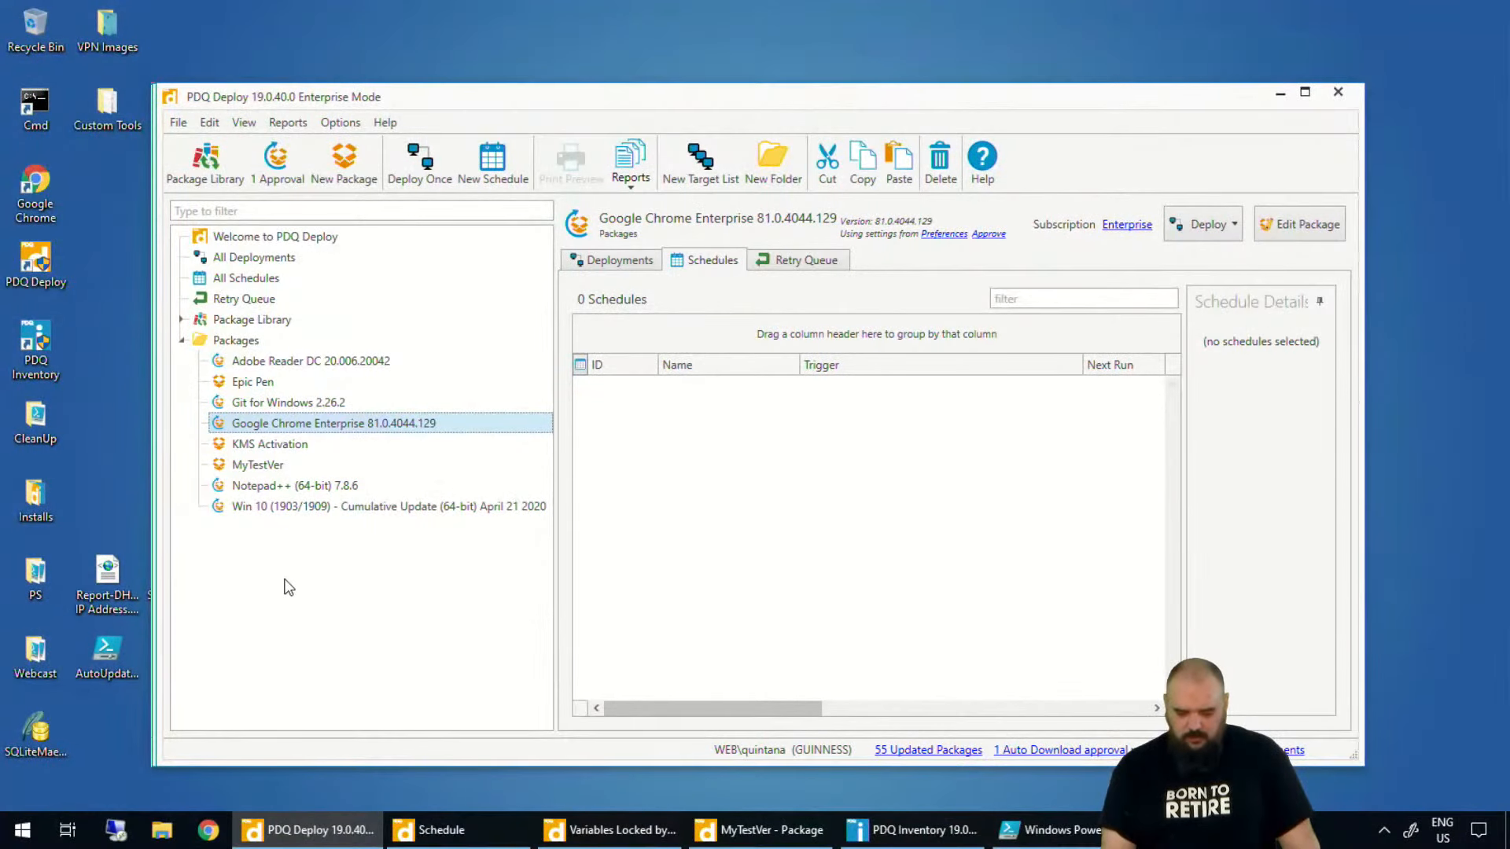
- Toggle Auto Sort for the PDQ Deploy tree and check the Auto Sort option available on the Packages folder
right_click(277, 565)
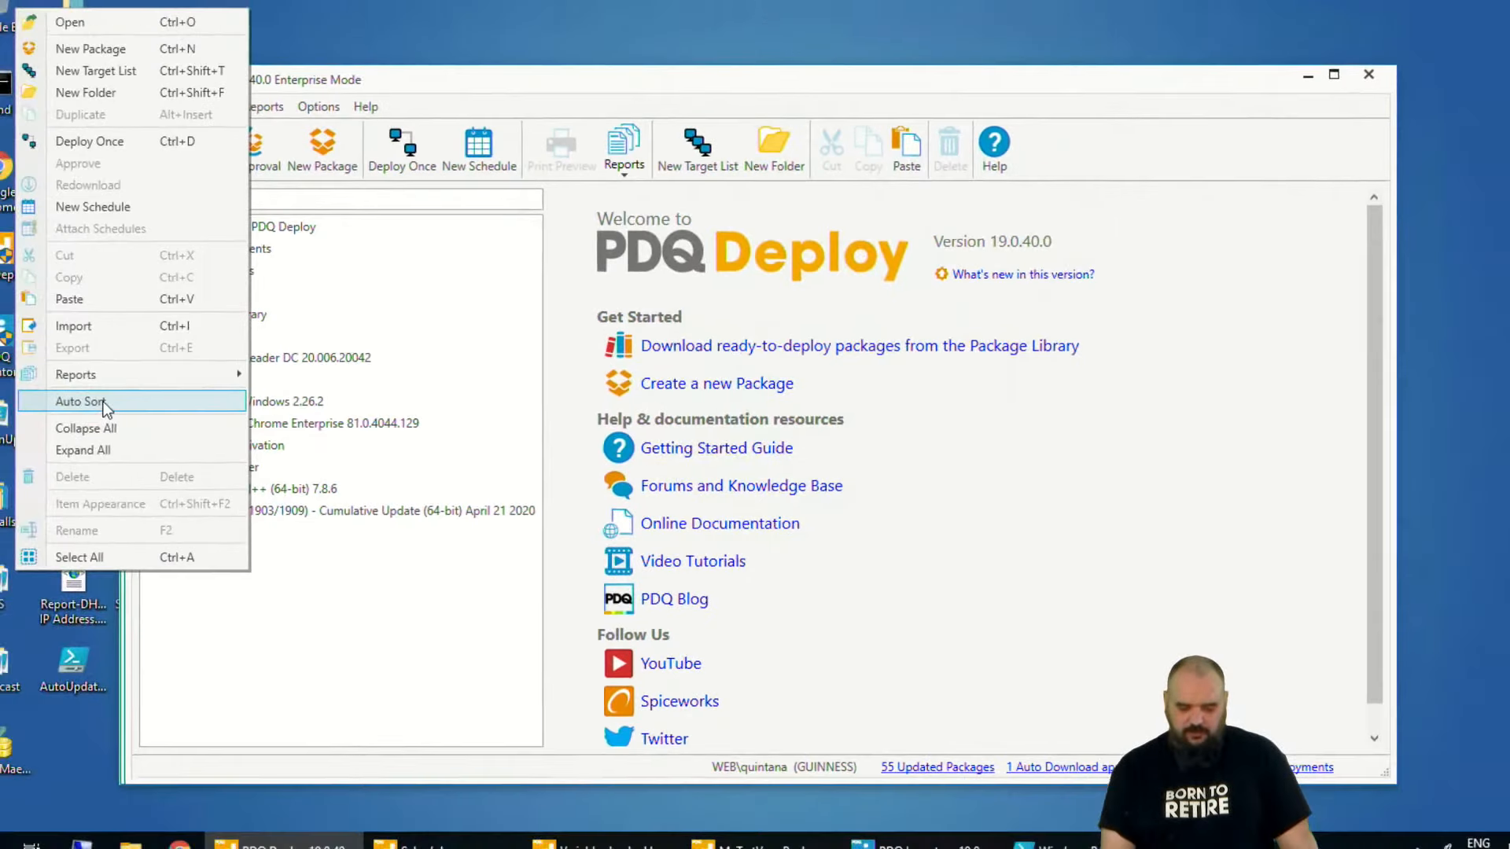
left_click(6, 400)
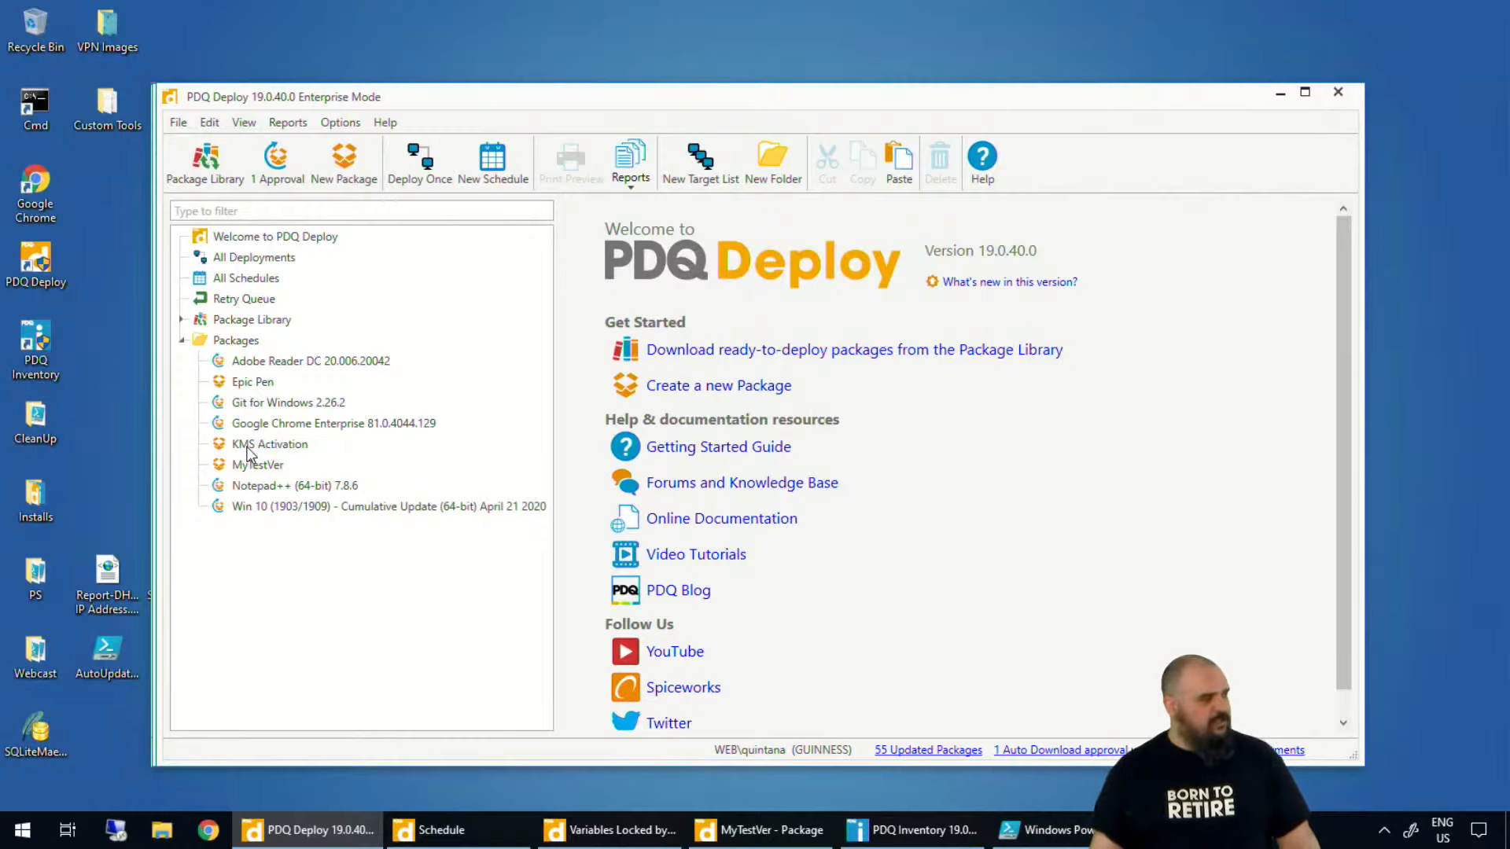
left_click(277, 361)
left_click(243, 340)
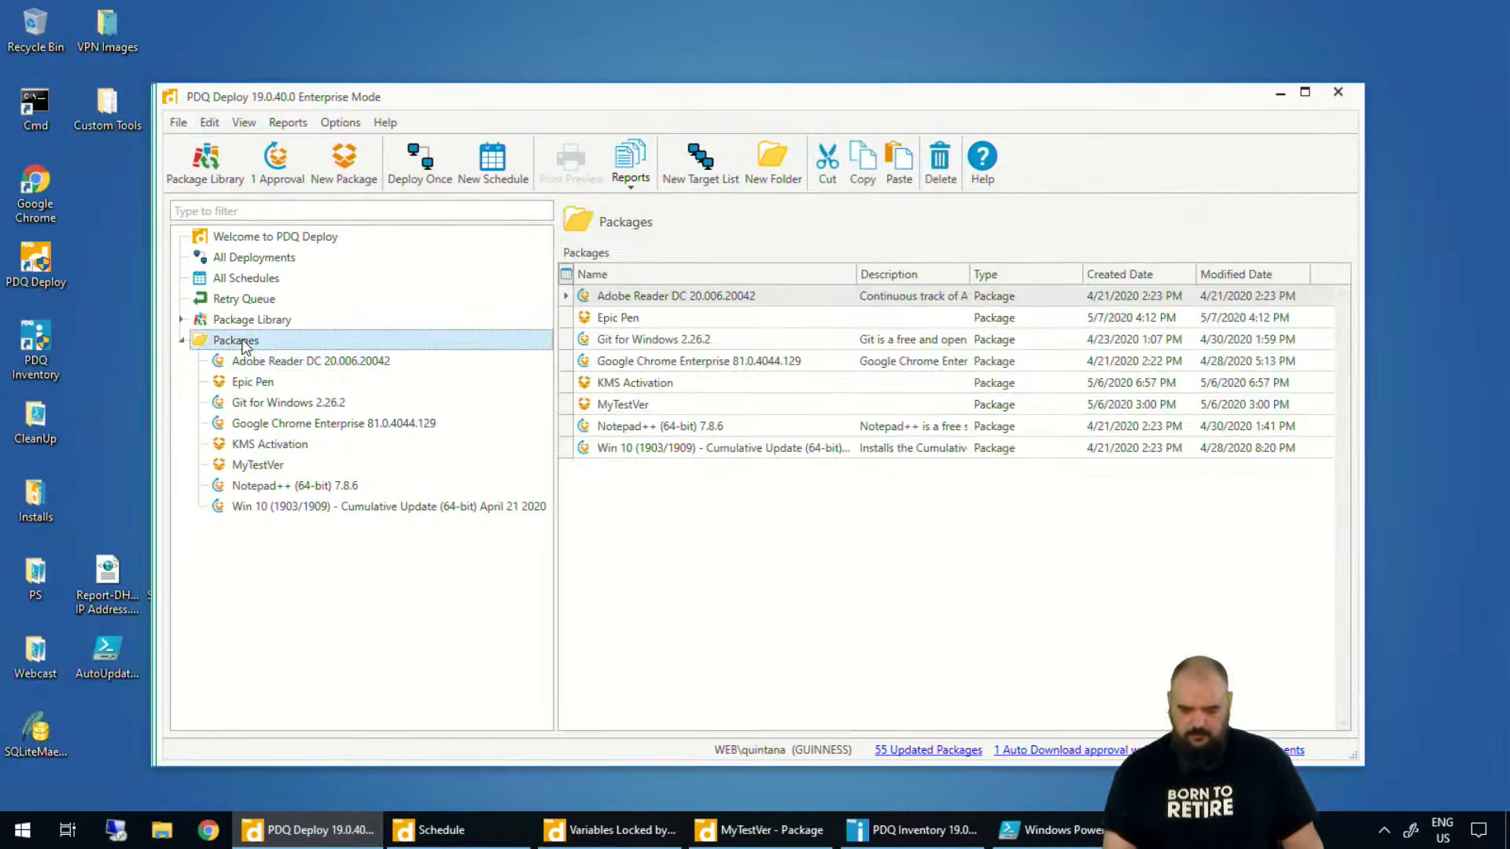
right_click(243, 341)
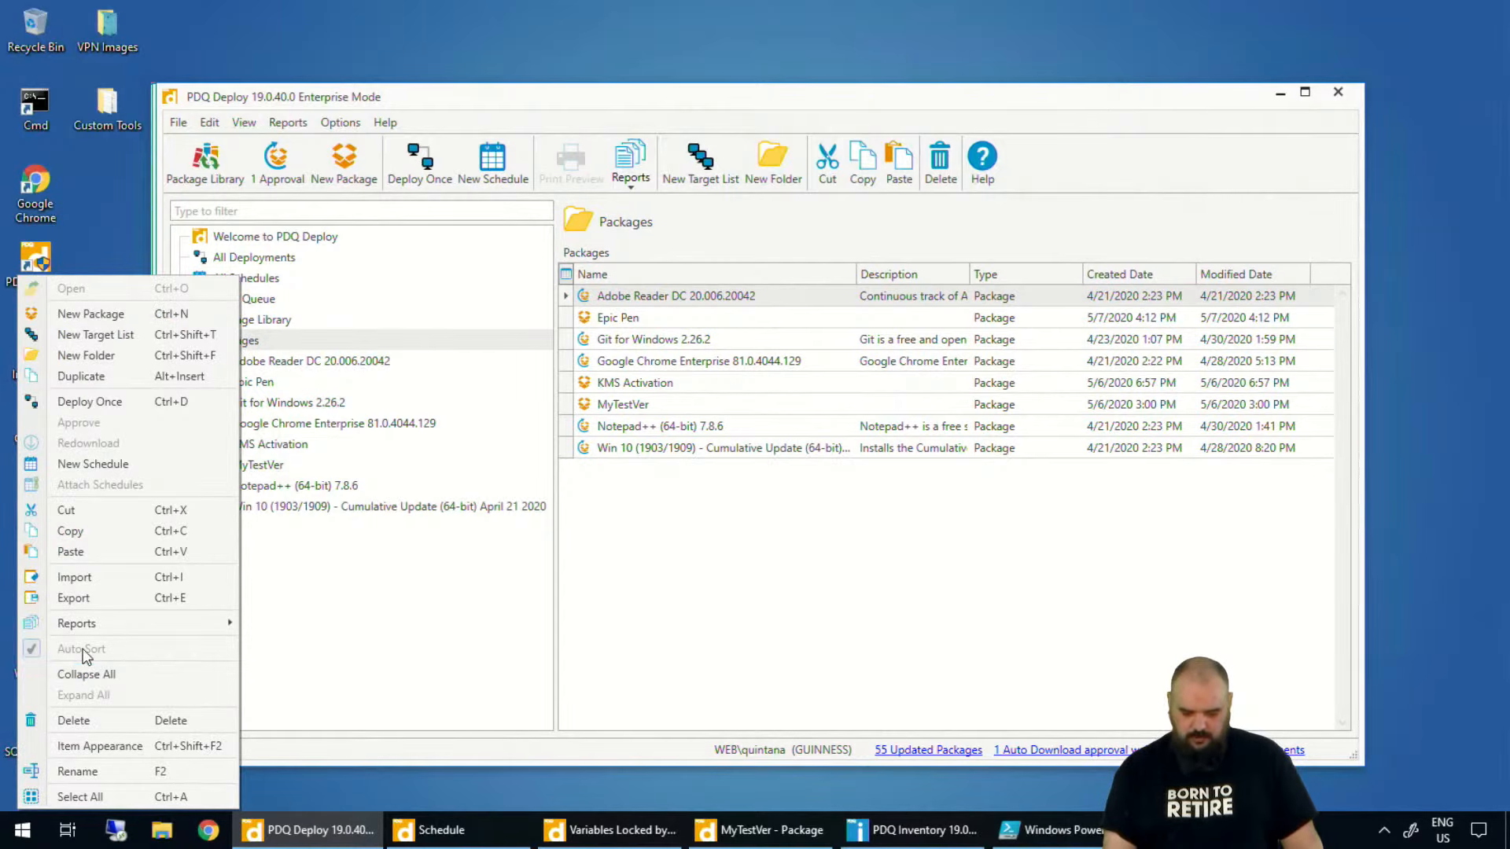
left_click(169, 674)
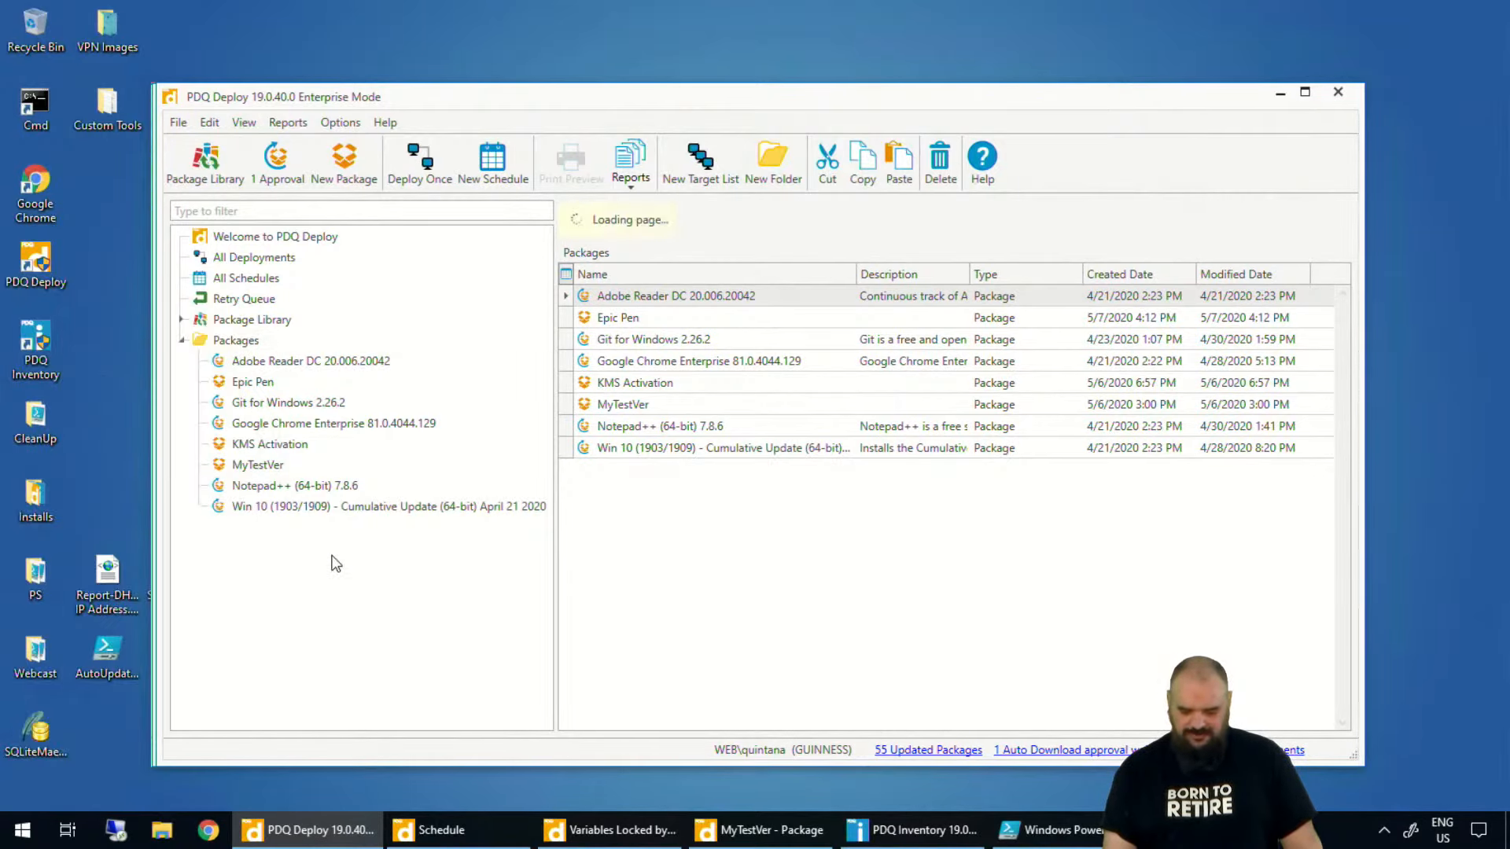